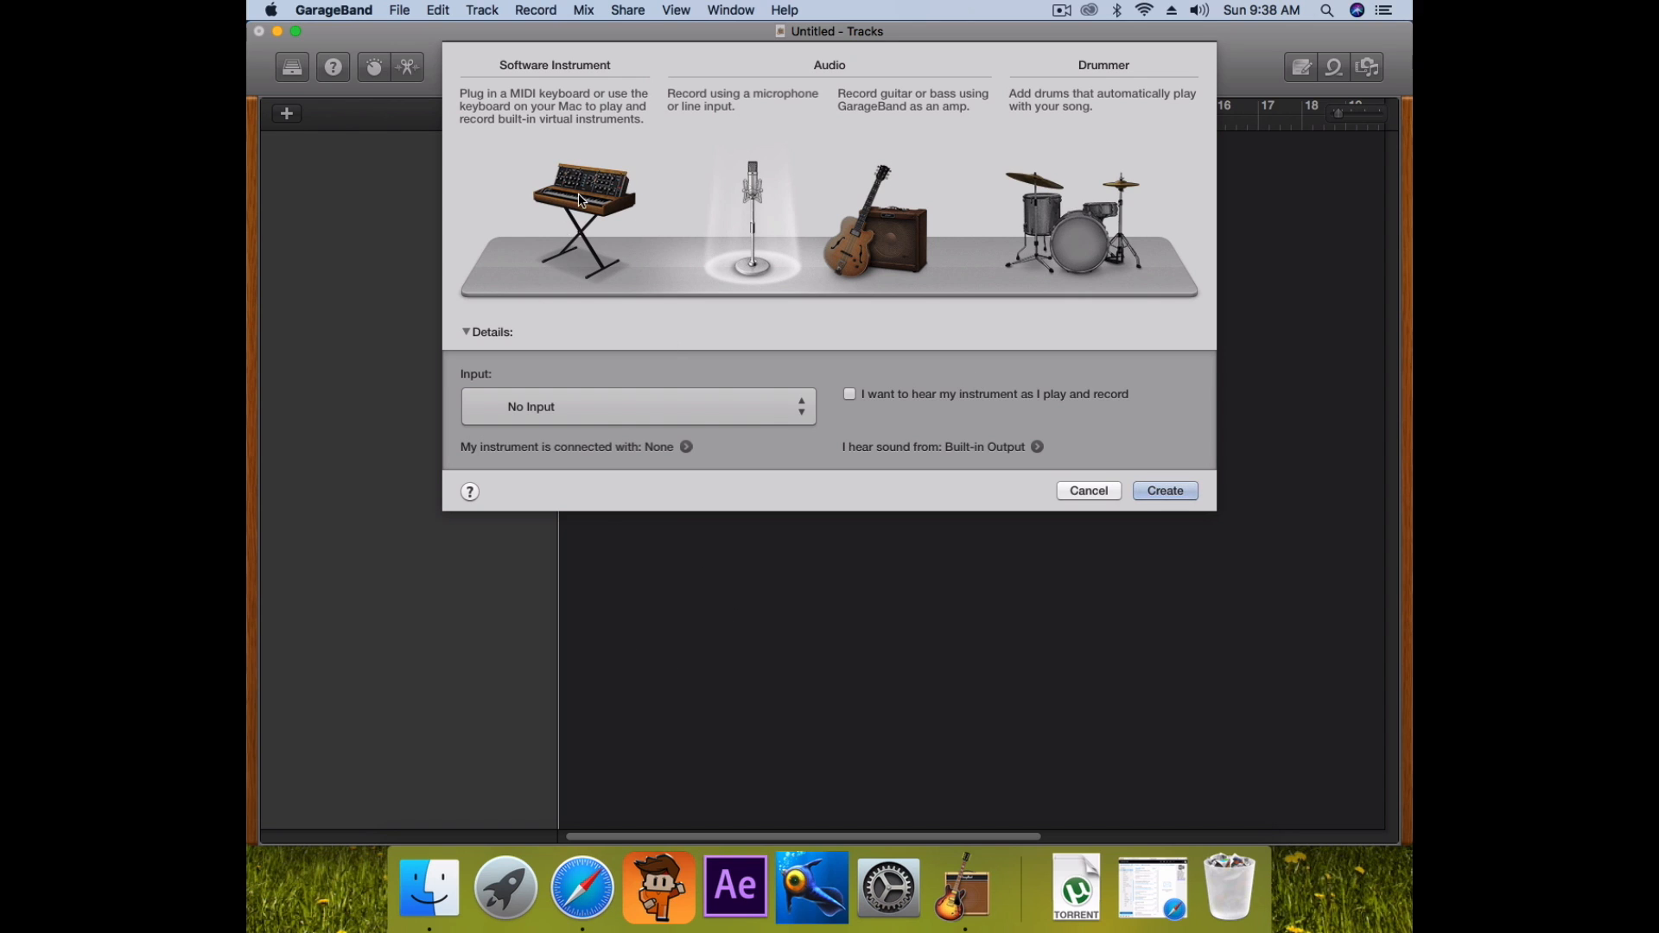
Create a new Software Instrument track and move the Musical Typing keyboard aside
{"action": "left_click", "coordinate": [578, 285]}
{"action": "left_click", "coordinate": [1165, 419]}
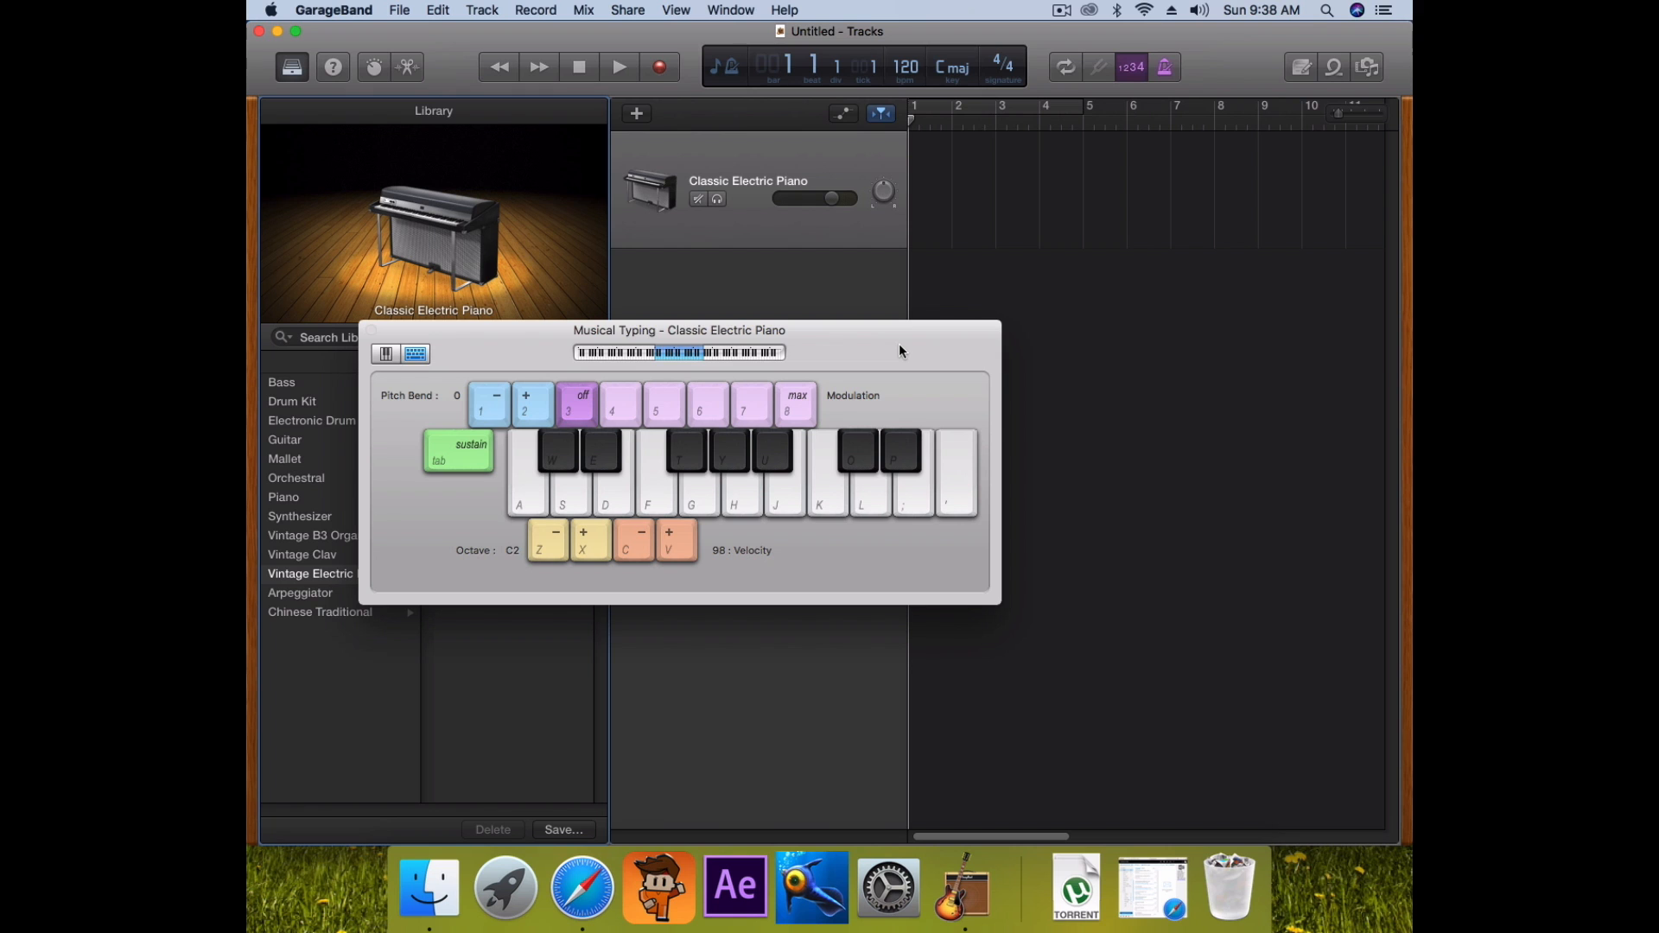
{"action": "left_click_drag", "start_coordinate": [545, 354], "coordinate": [886, 248]}
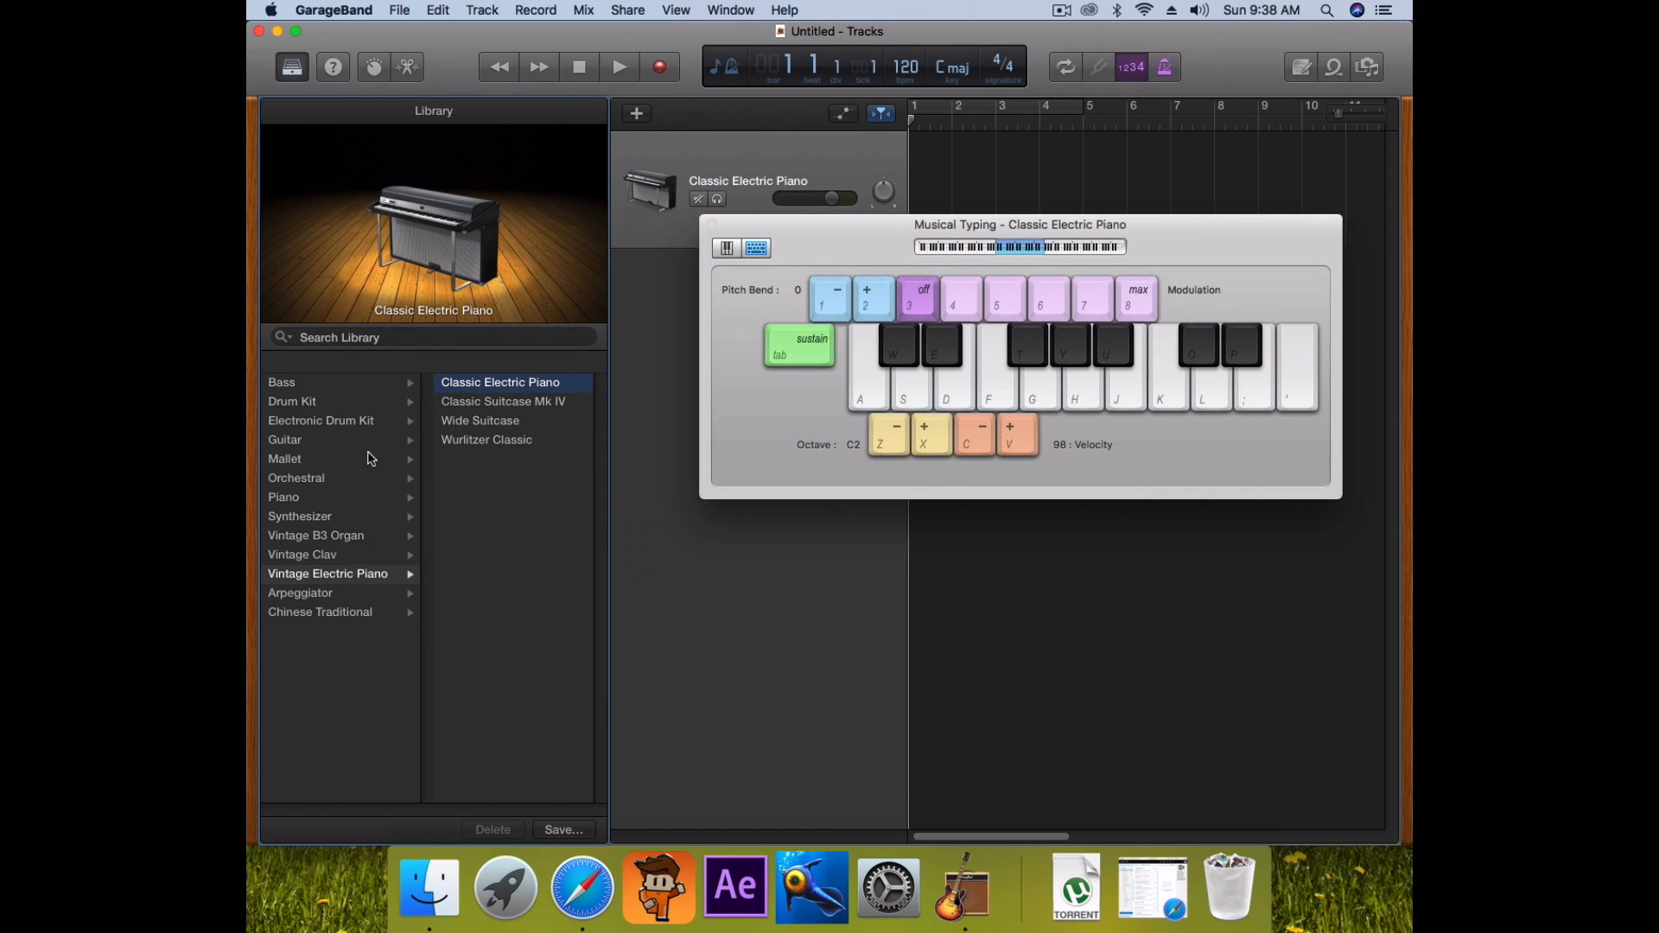
Set the track's sound to Synthesizer > Lead > Chip Tune Lead in the Library
{"action": "left_click", "coordinate": [320, 518]}
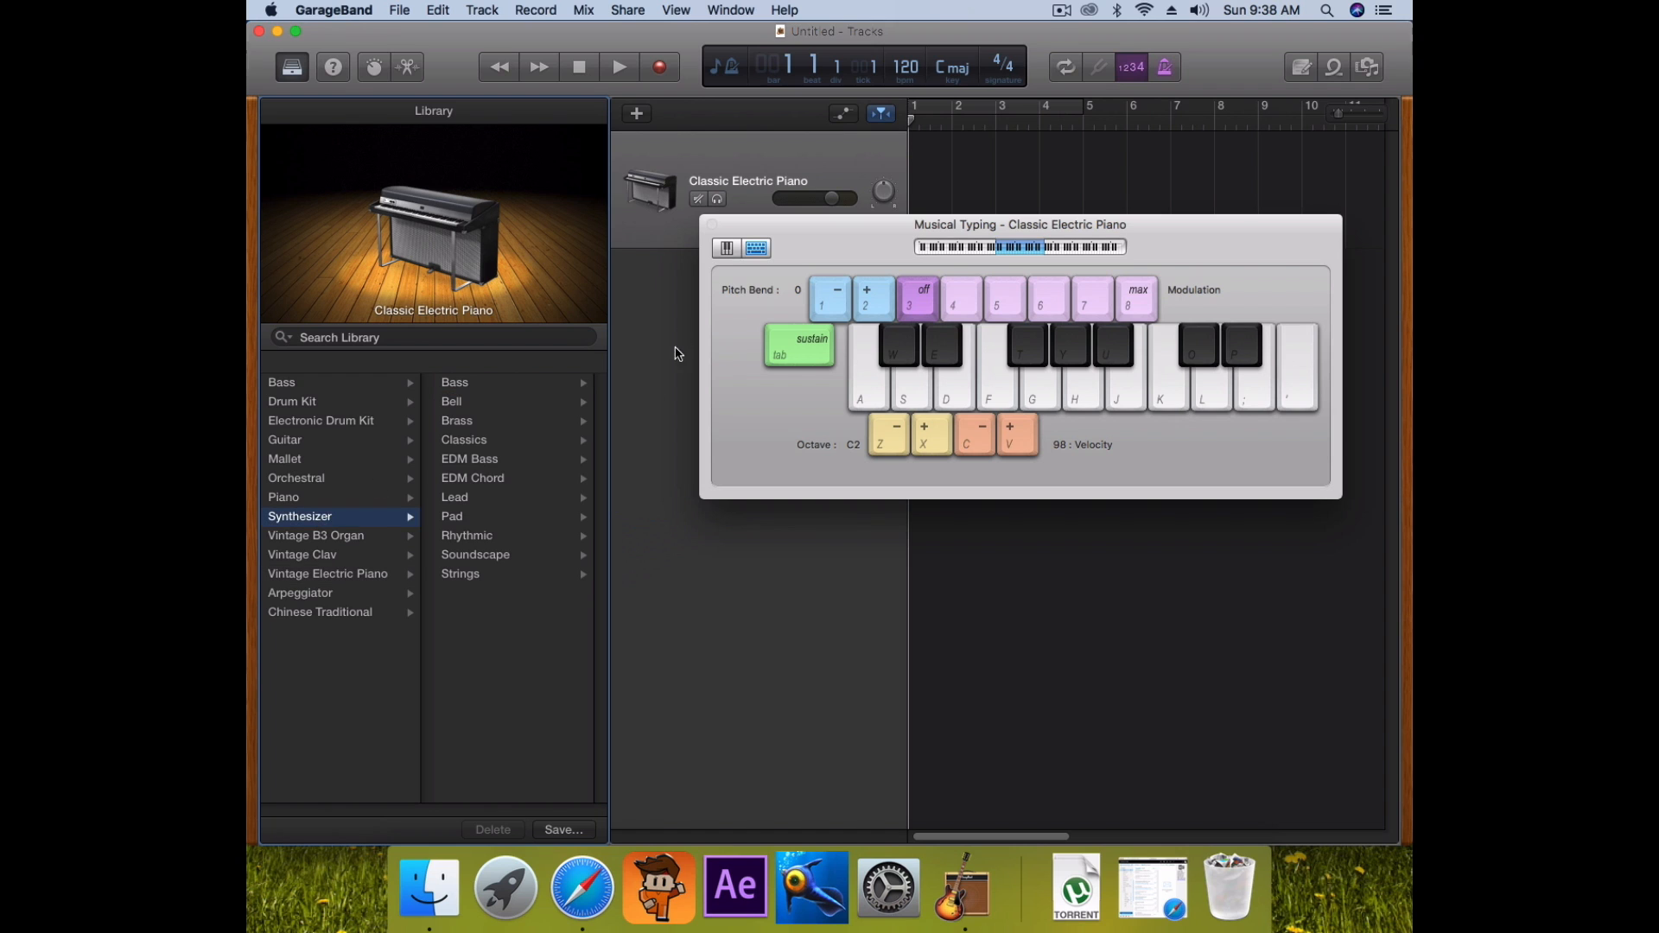
{"action": "left_click", "coordinate": [475, 500]}
{"action": "scroll", "coordinate": [551, 436], "scroll_direction": "up", "scroll_amount": 3}
{"action": "scroll", "coordinate": [551, 441], "scroll_direction": "down", "scroll_amount": 3}
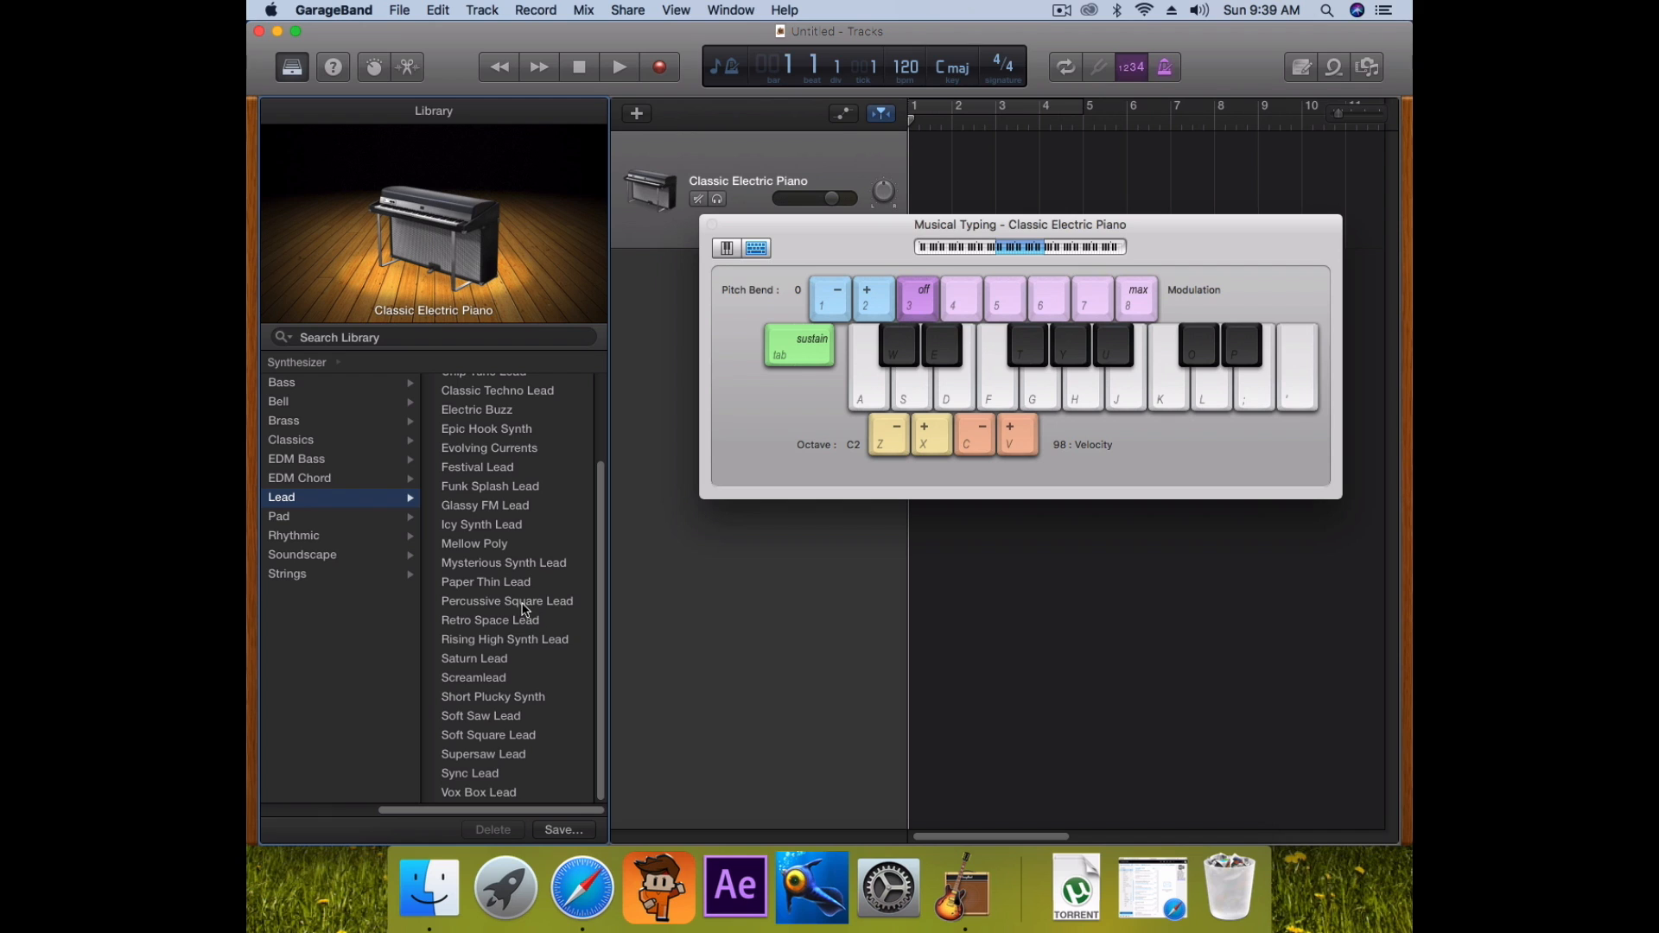
{"action": "scroll", "coordinate": [518, 588], "scroll_direction": "up", "scroll_amount": 3}
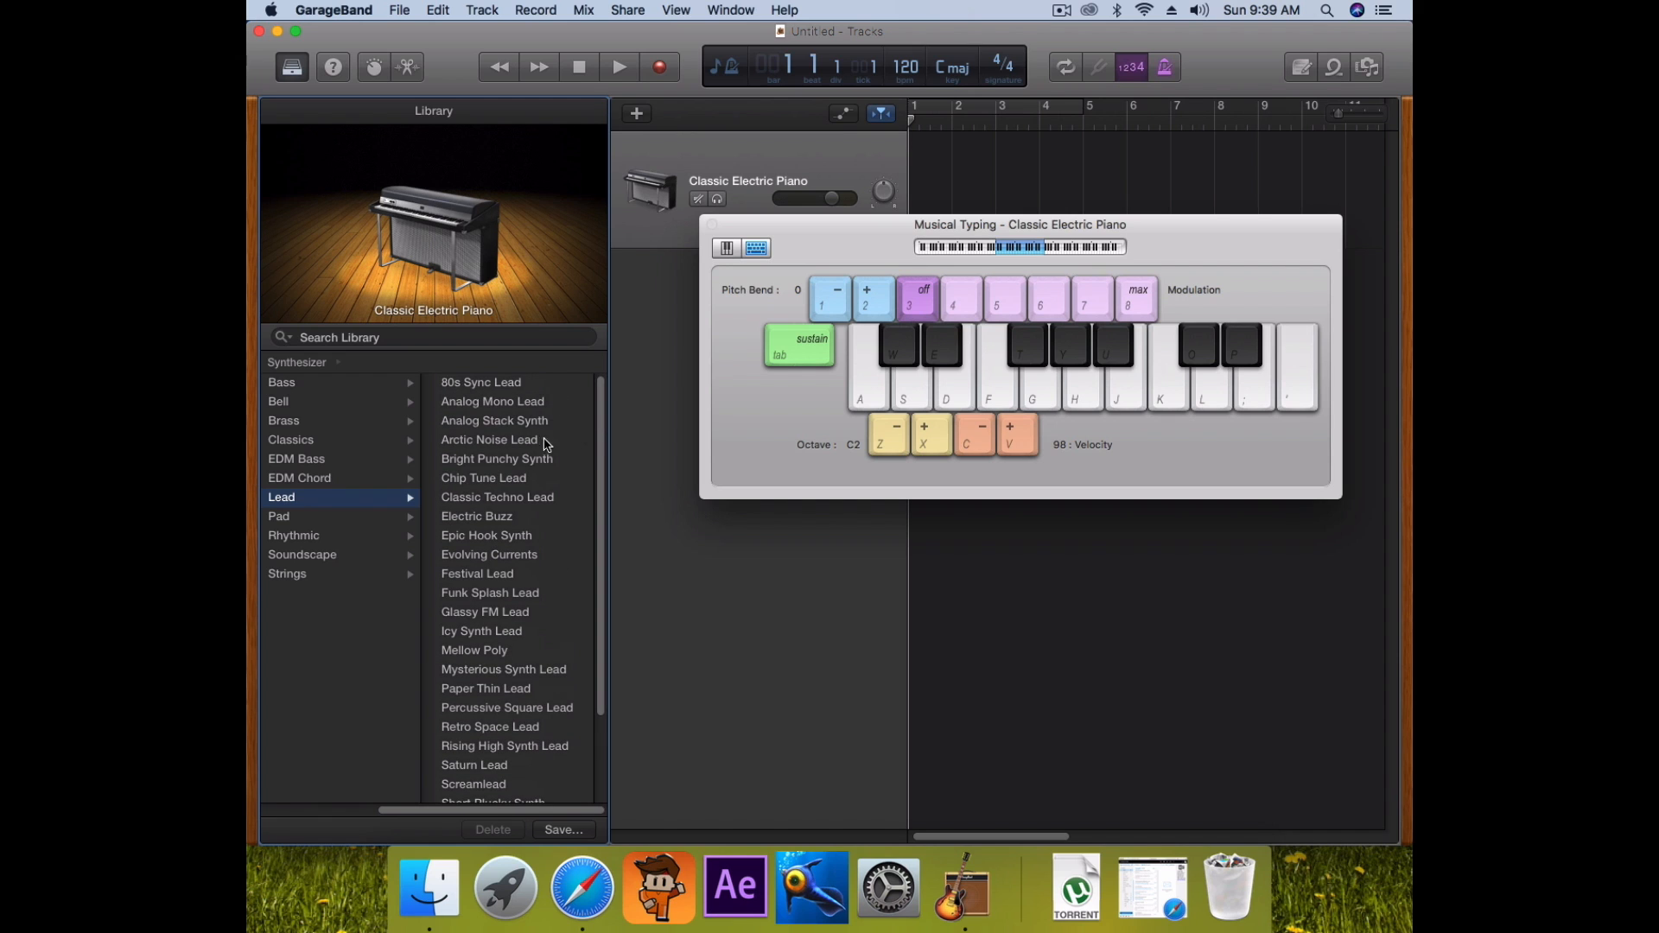
{"action": "left_click", "coordinate": [504, 481]}
Audition Chip Tune Lead with a few notes, then close Musical Typing
{"action": "key", "text": "a"}
{"action": "key", "text": "s"}
{"action": "key", "text": "d"}
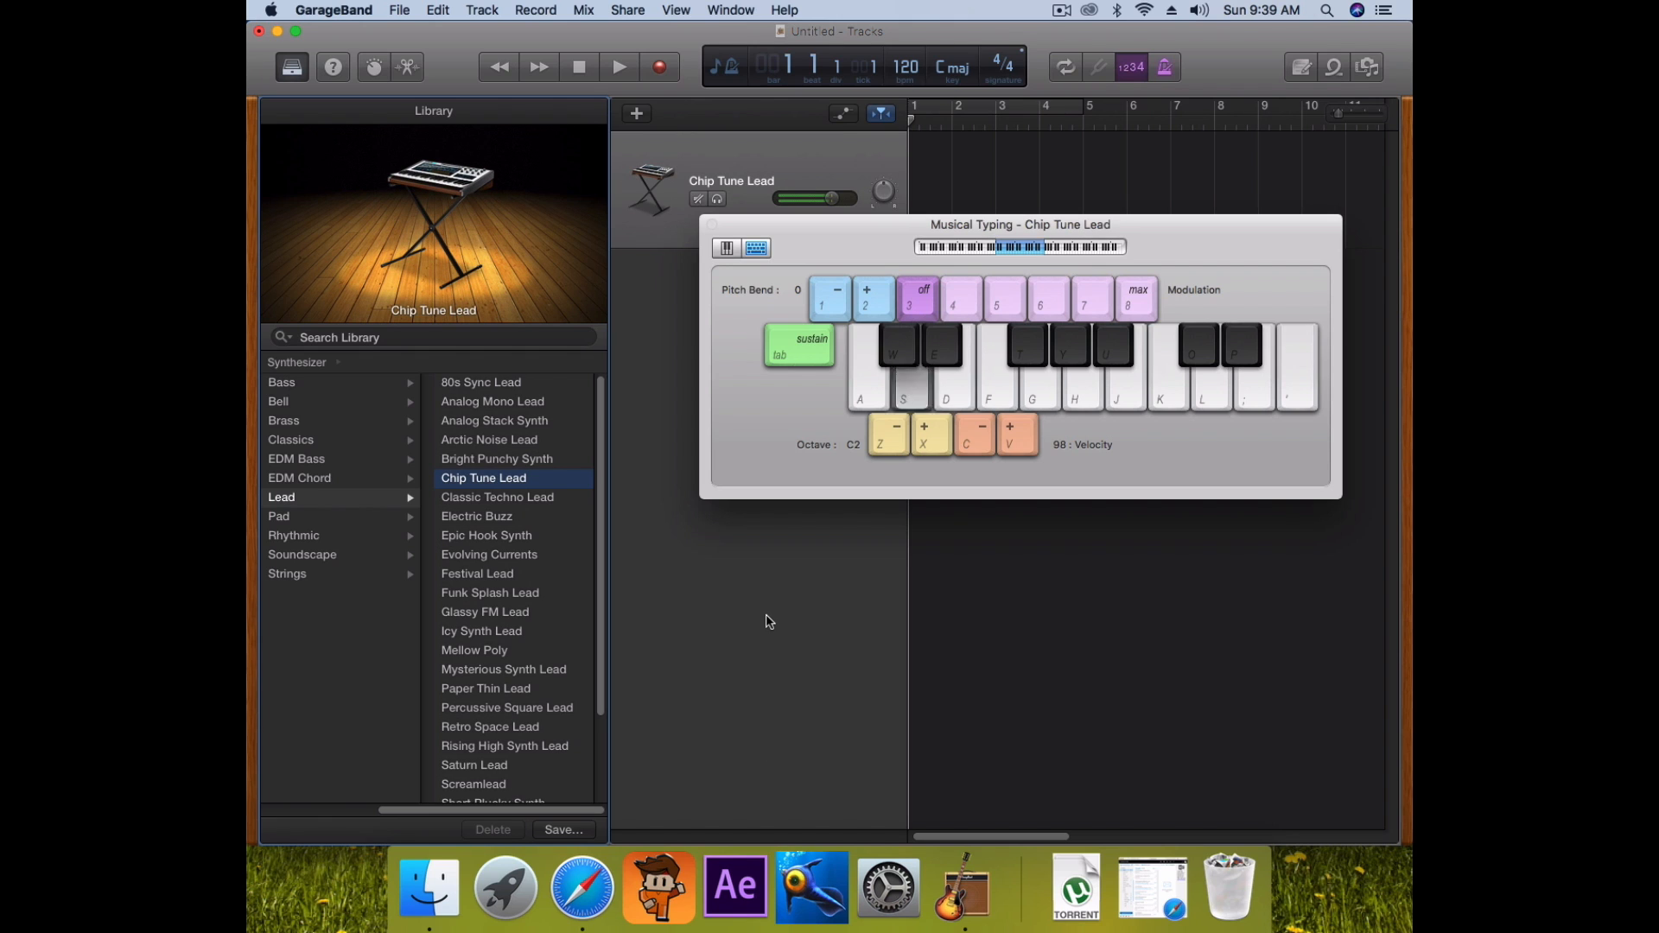
{"action": "key", "text": "d"}
{"action": "key", "text": "a"}
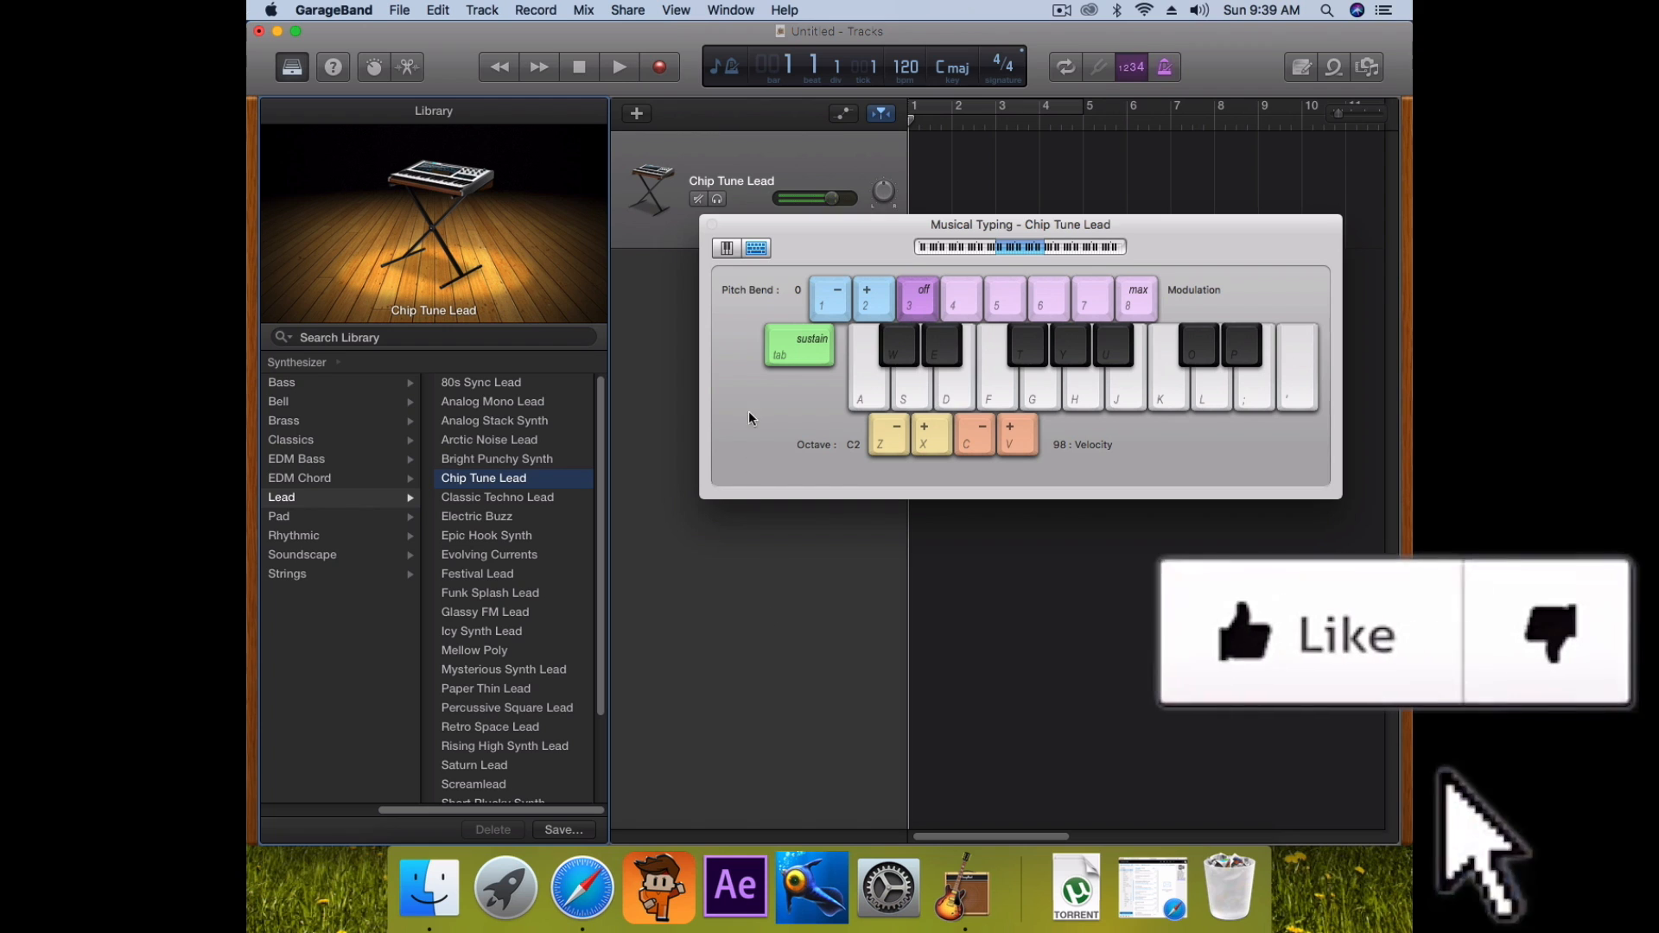
{"action": "left_click", "coordinate": [712, 226]}
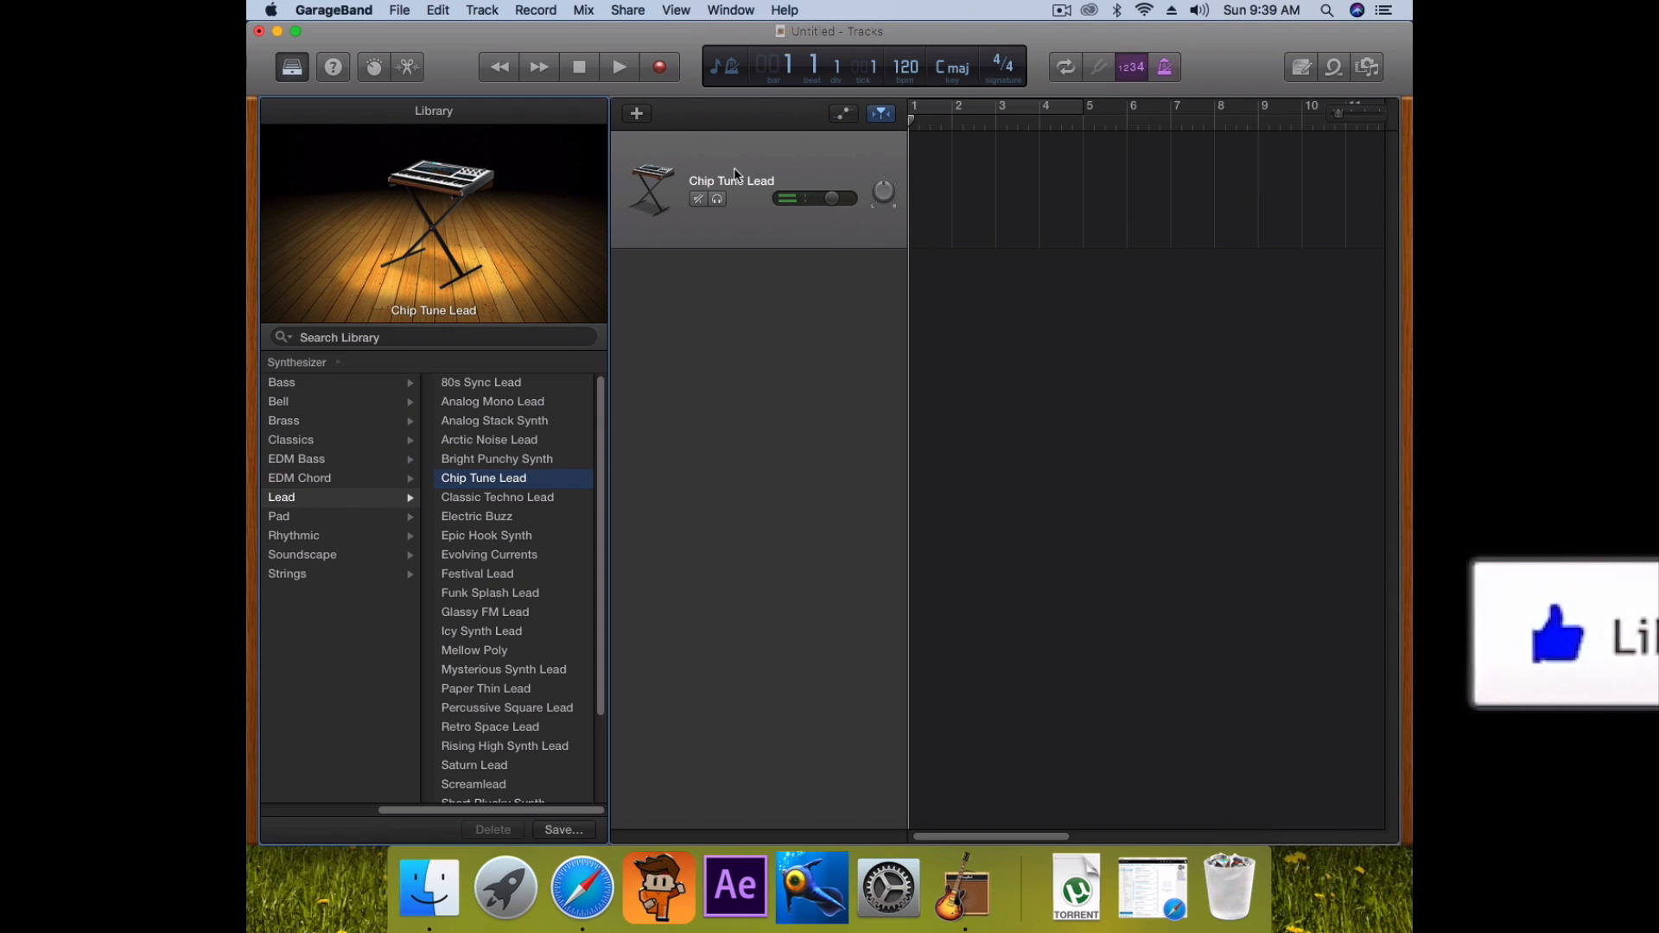
Copy 'the thing of things.wav' from the Finder music folder to the desktop
{"action": "right_click", "coordinate": [733, 168]}
{"action": "left_click", "coordinate": [624, 343]}
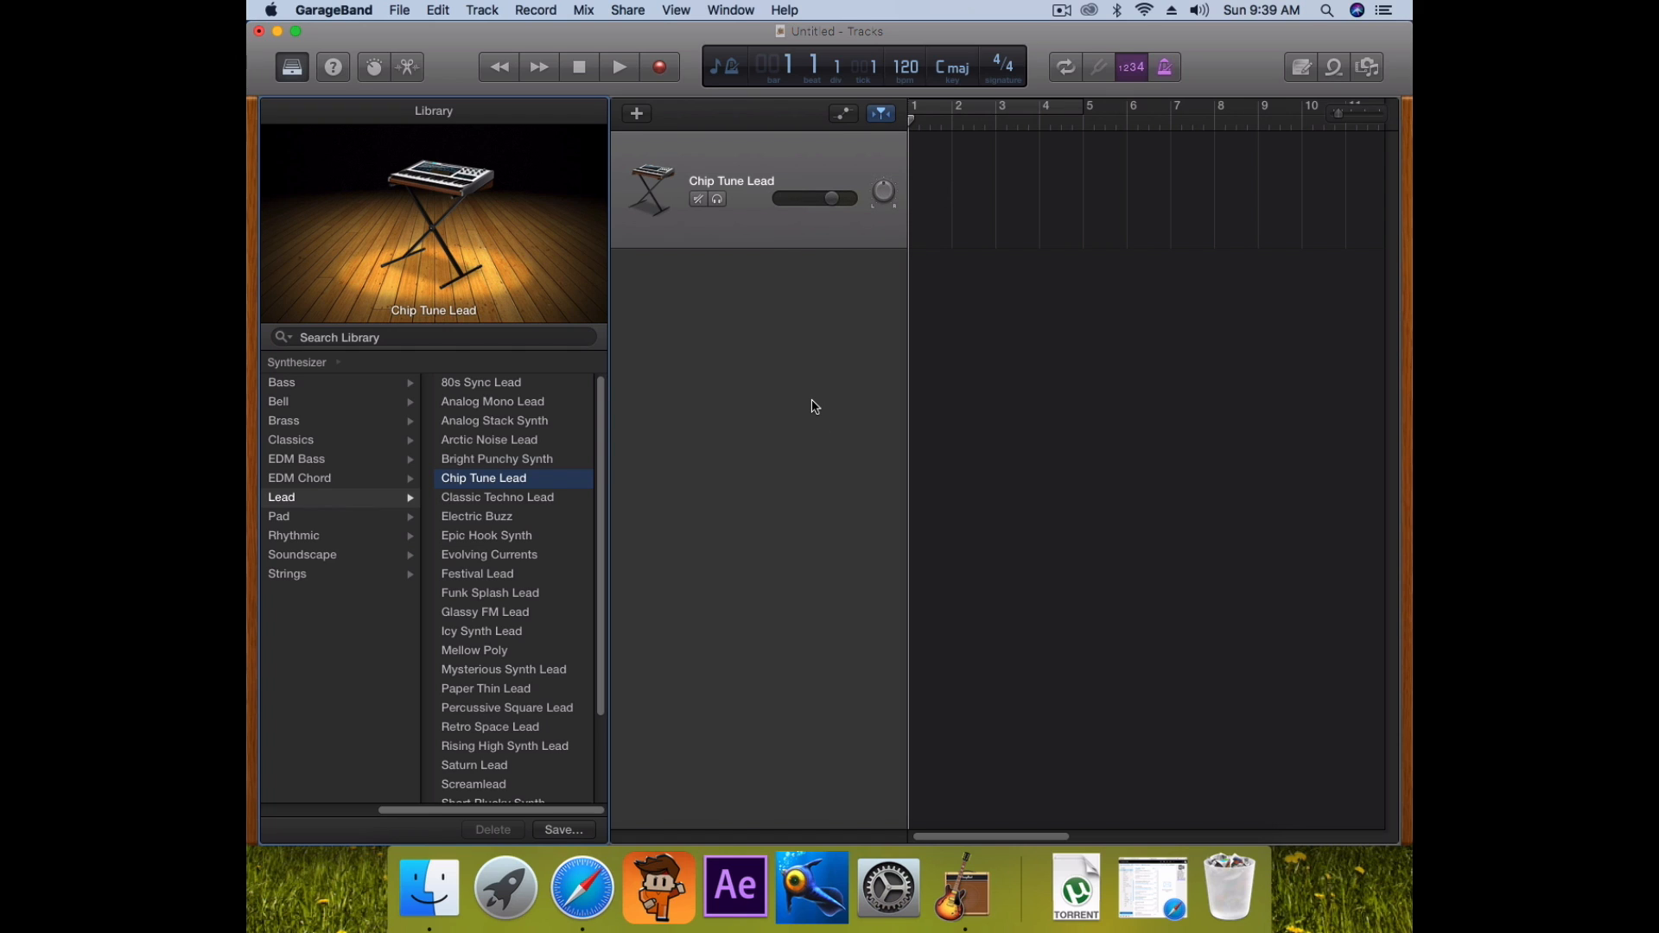
{"action": "left_click", "coordinate": [454, 904]}
{"action": "left_click_drag", "start_coordinate": [821, 315], "coordinate": [298, 923]}
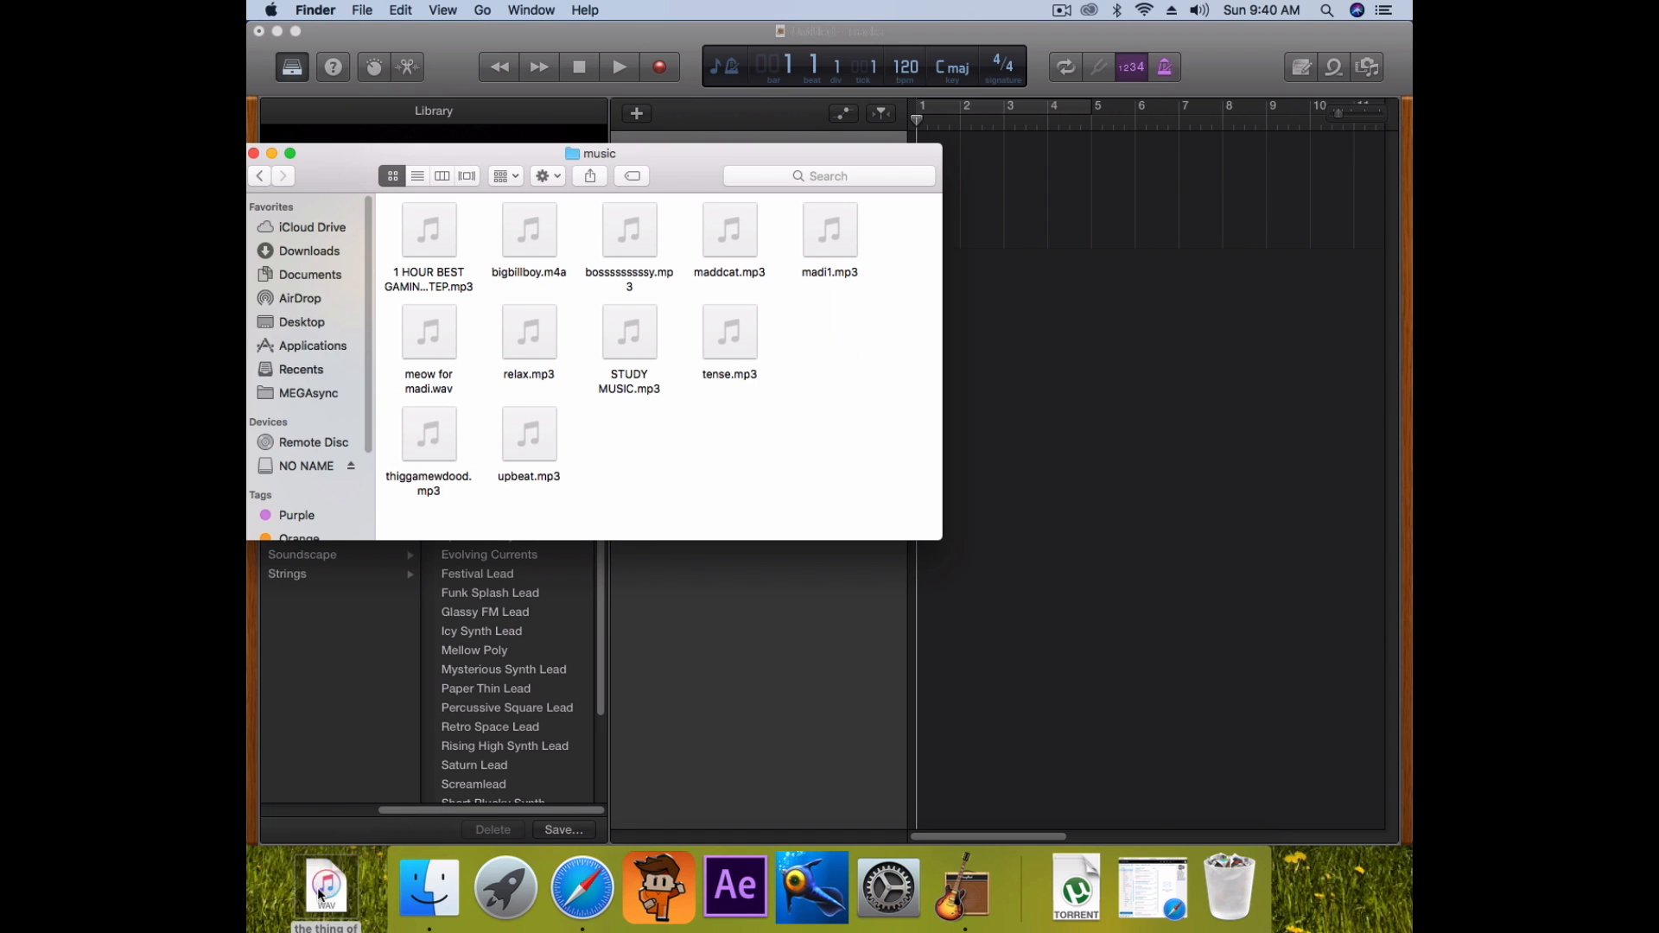
{"action": "left_click", "coordinate": [254, 155]}
Back in GarageBand, open Smart Controls for the Chip Tune Lead track
{"action": "left_click", "coordinate": [413, 32]}
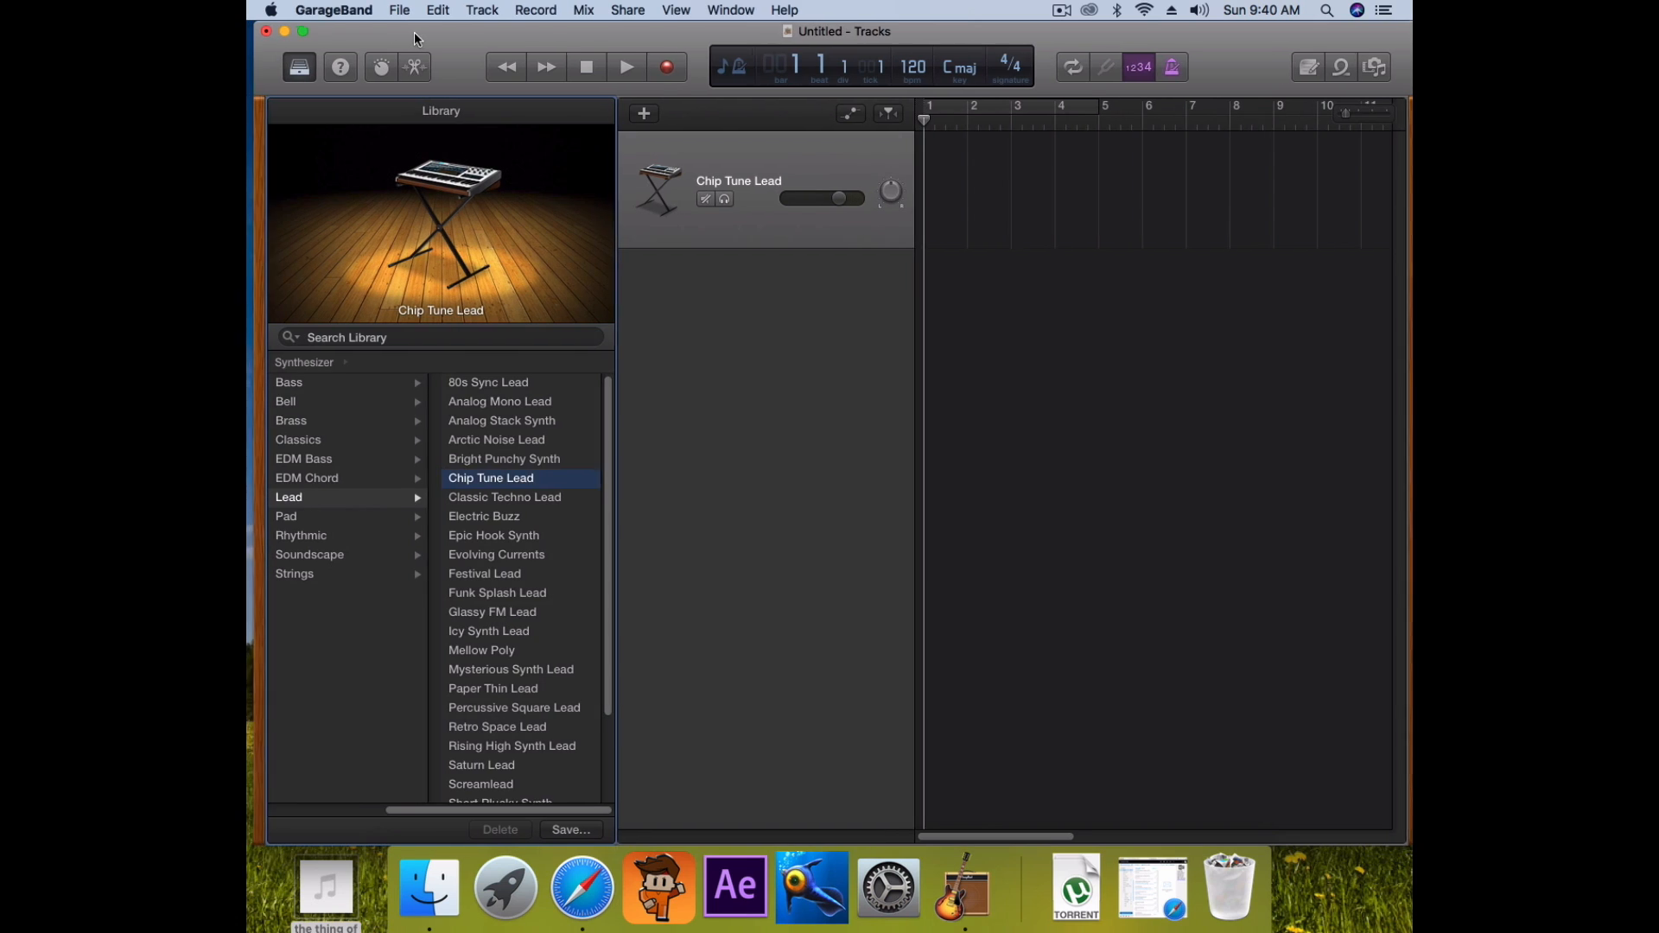
{"action": "mouse_move", "coordinate": [337, 901]}
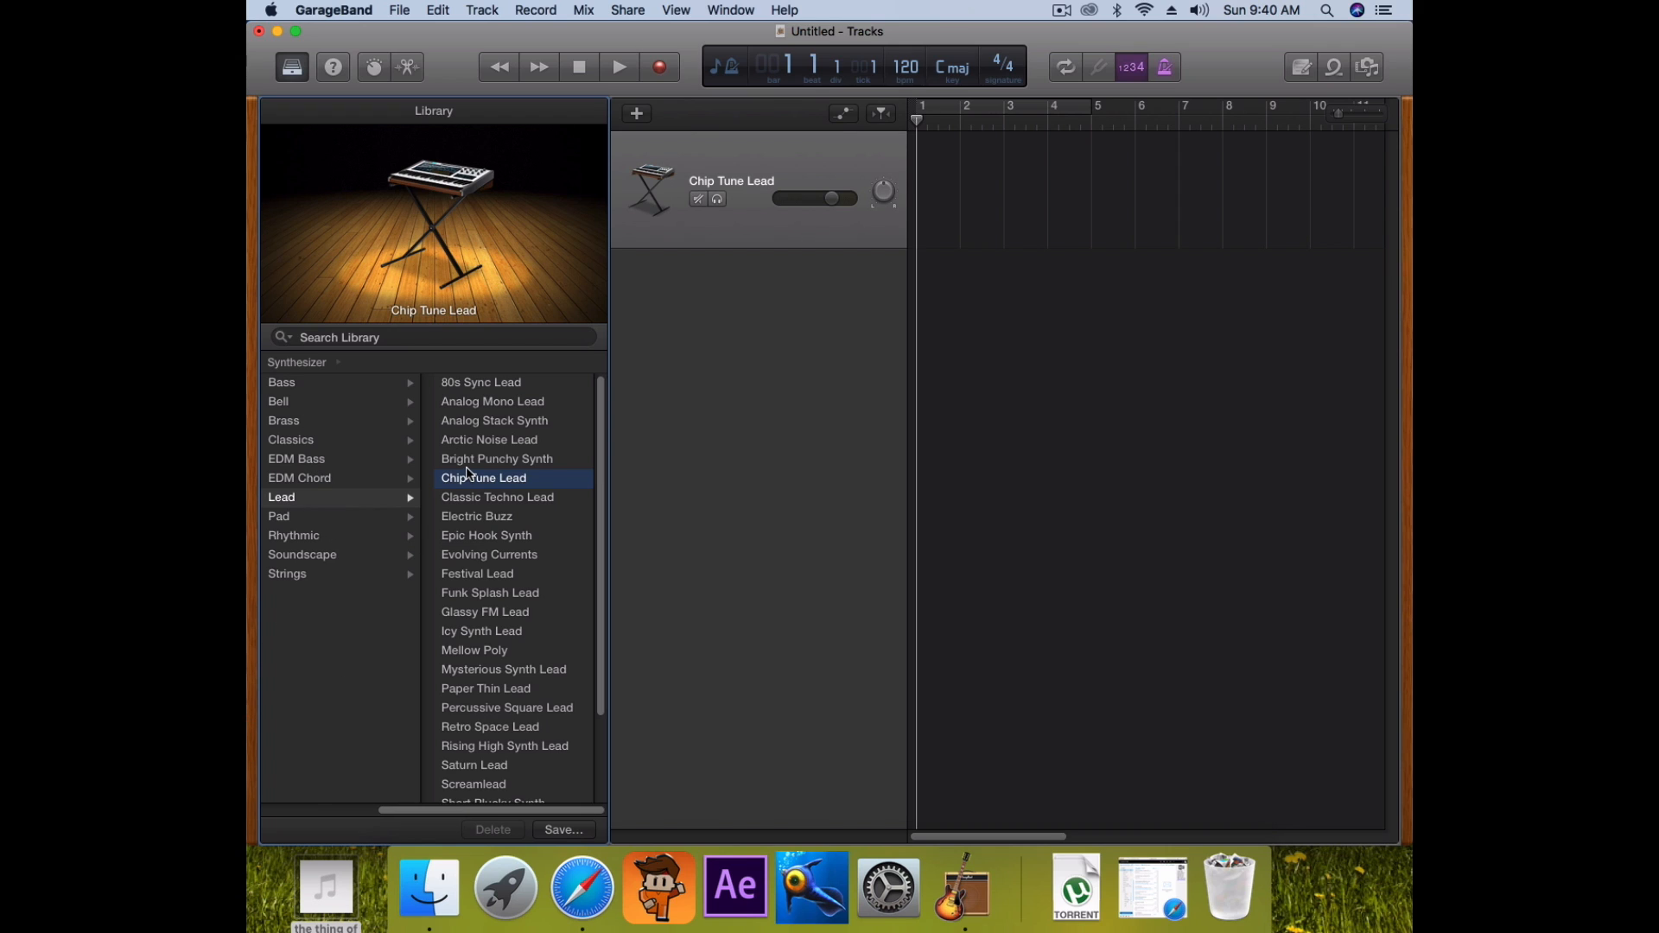
{"action": "left_click", "coordinate": [702, 147]}
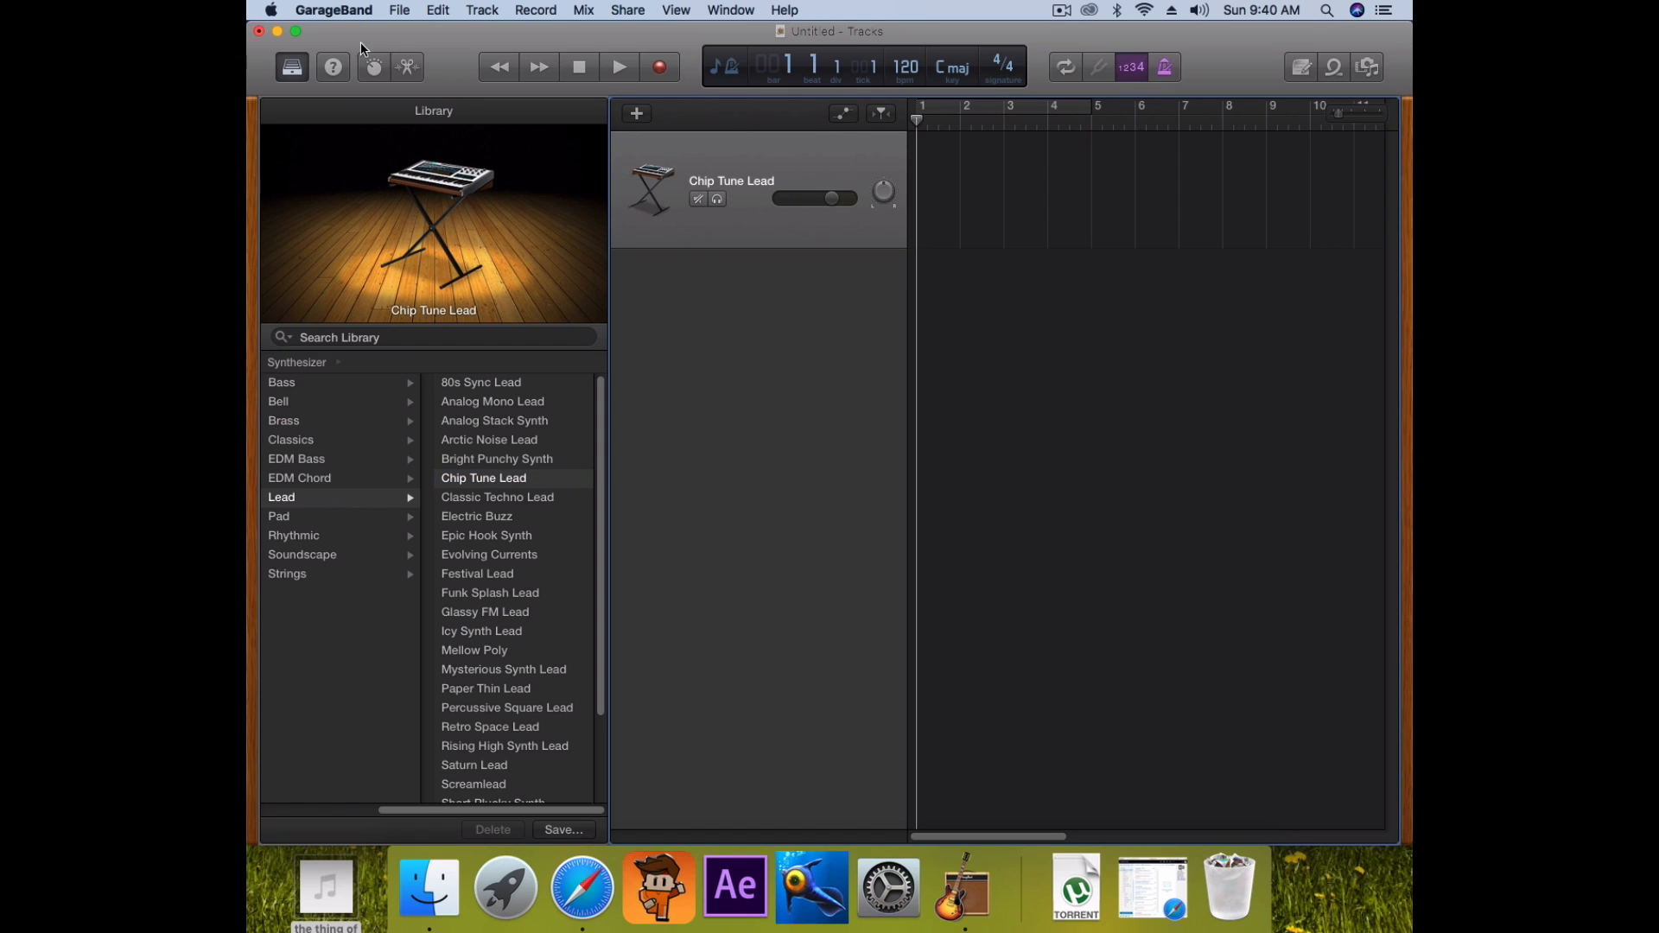
{"action": "left_click", "coordinate": [377, 71]}
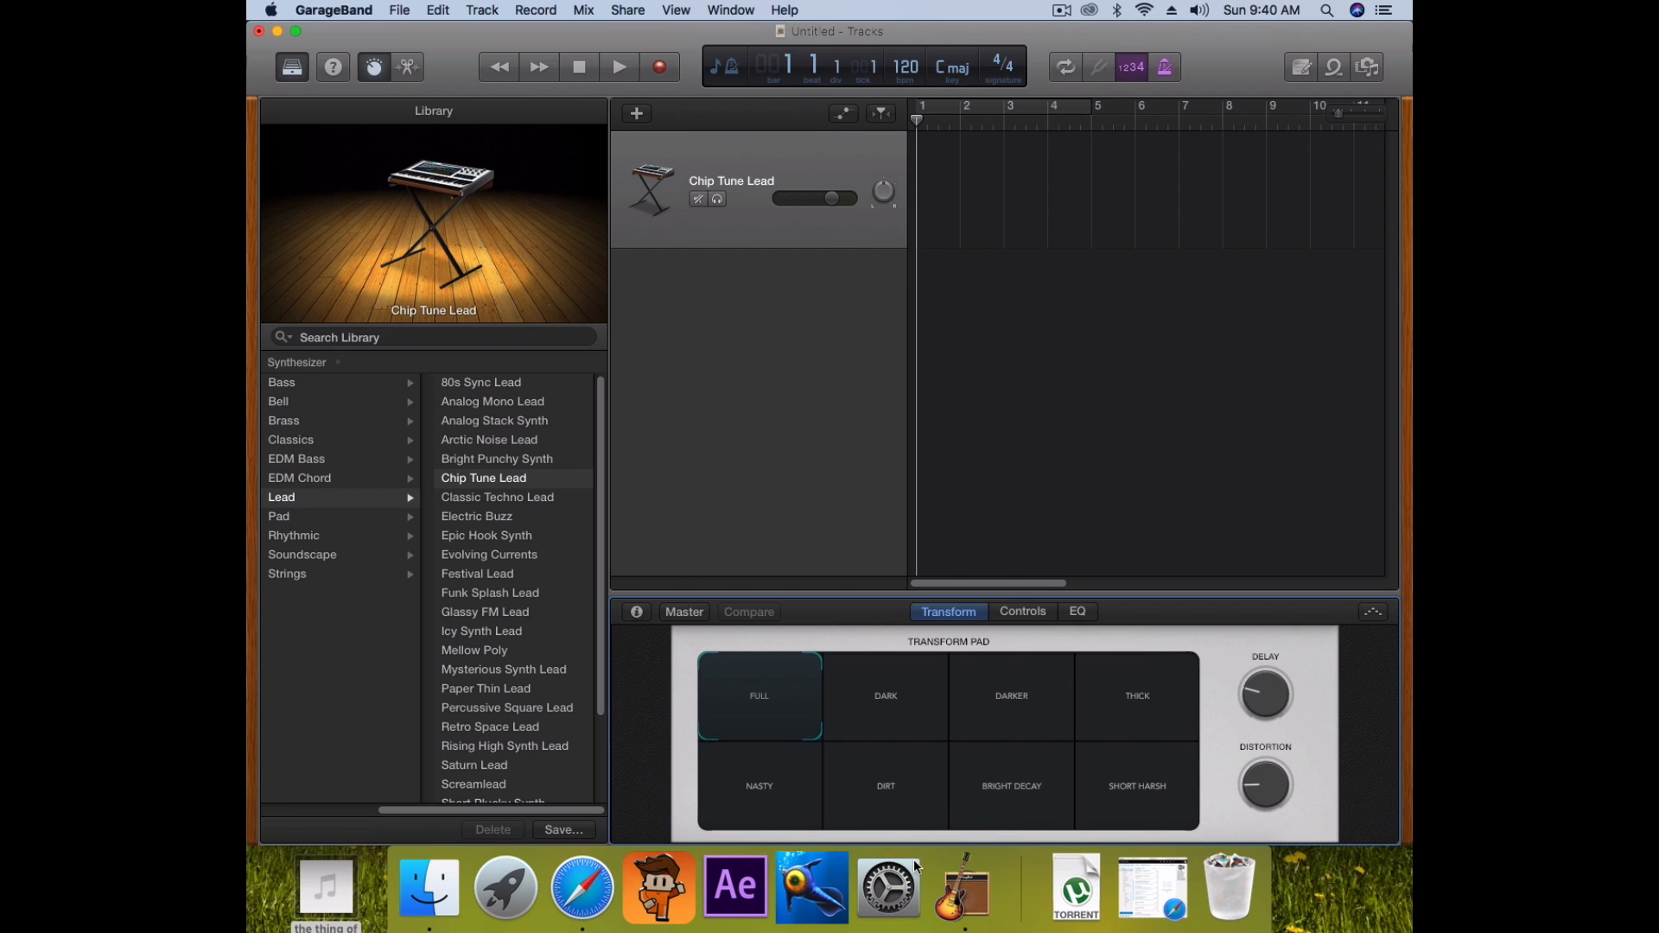
In the Smart Controls Plug-ins section, set the instrument to AU Instruments > Apple > AUSampler > Stereo
{"action": "left_click", "coordinate": [637, 613]}
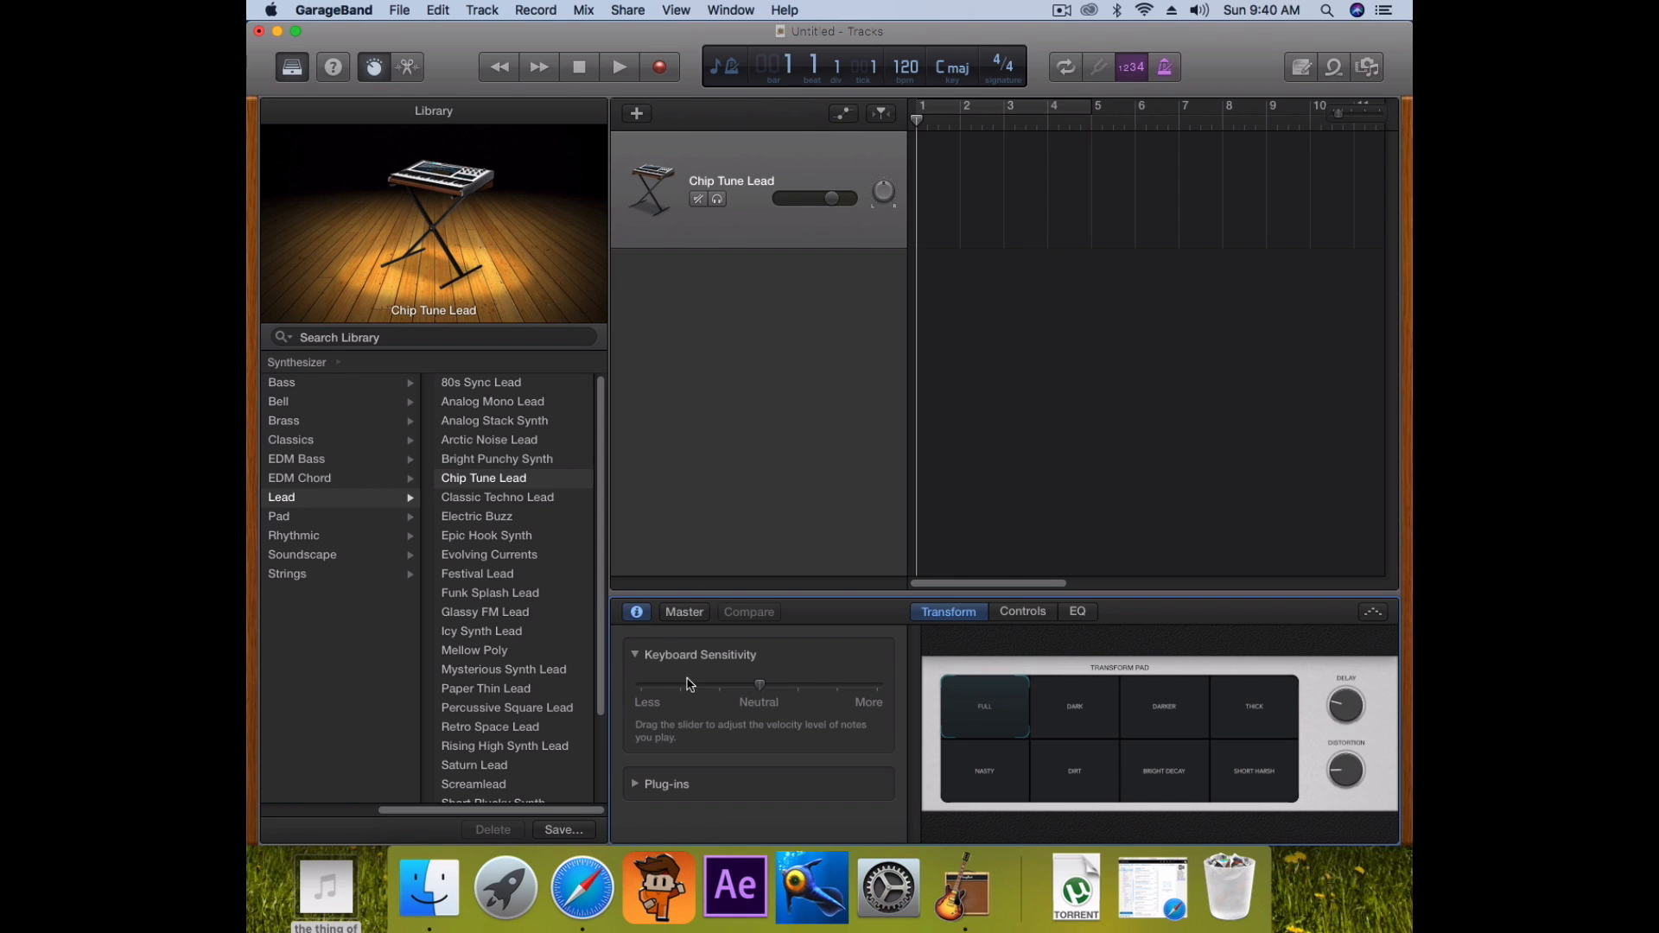
{"action": "left_click", "coordinate": [636, 784]}
{"action": "scroll", "coordinate": [800, 804], "scroll_direction": "down", "scroll_amount": 3}
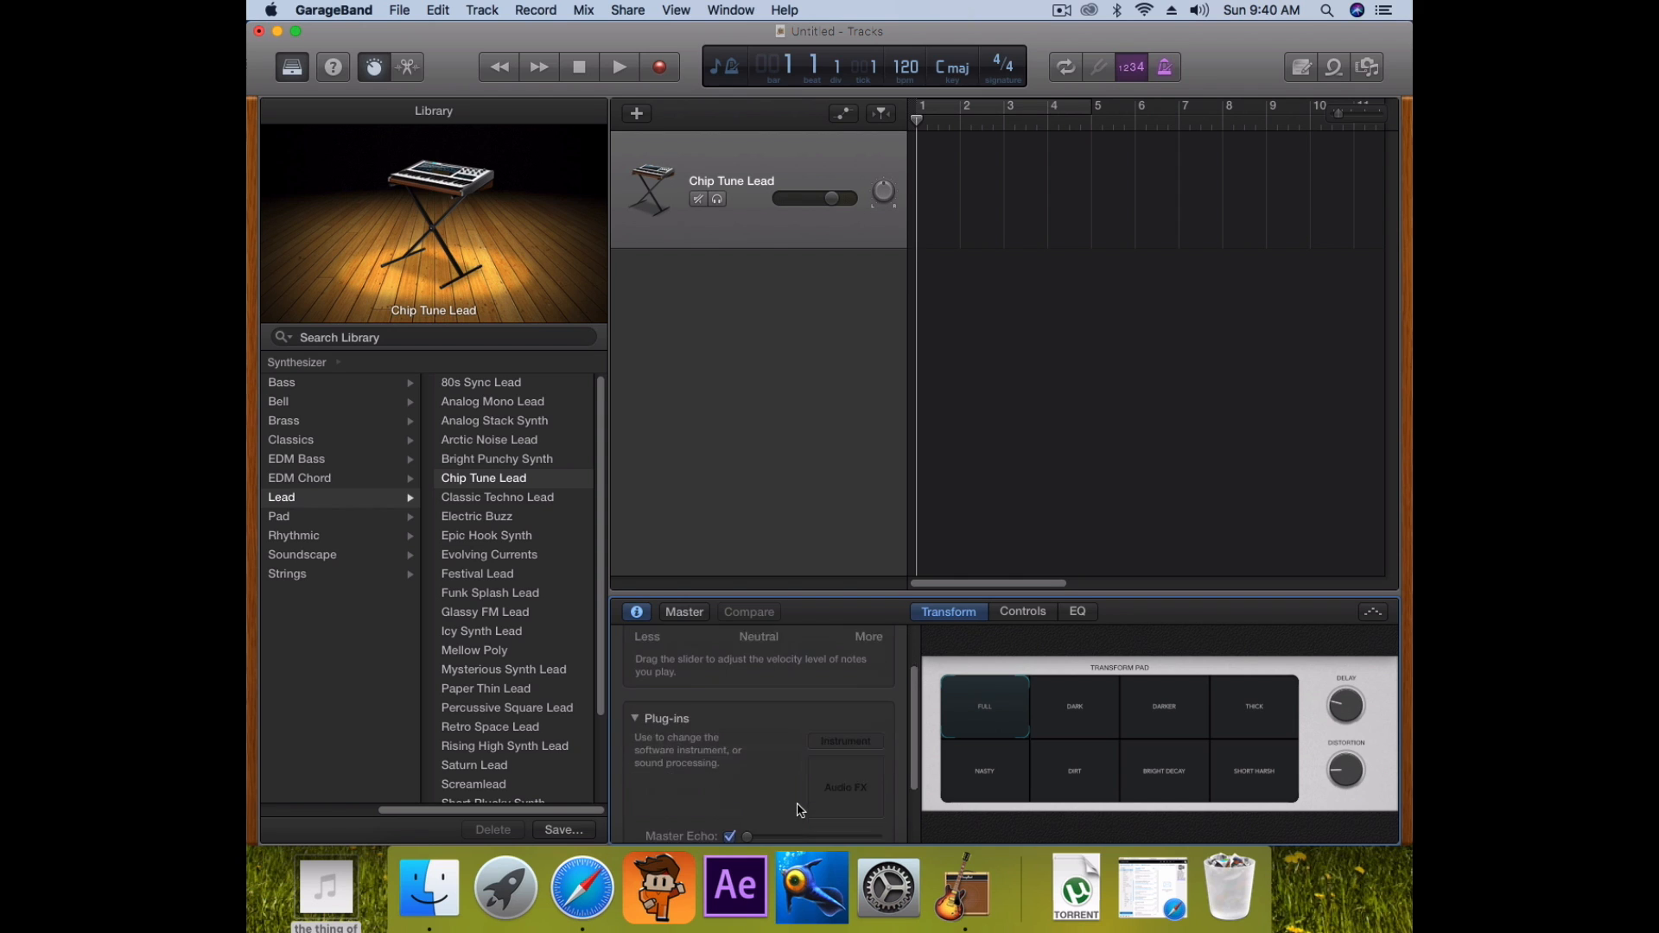
{"action": "scroll", "coordinate": [851, 683], "scroll_direction": "down", "scroll_amount": 2}
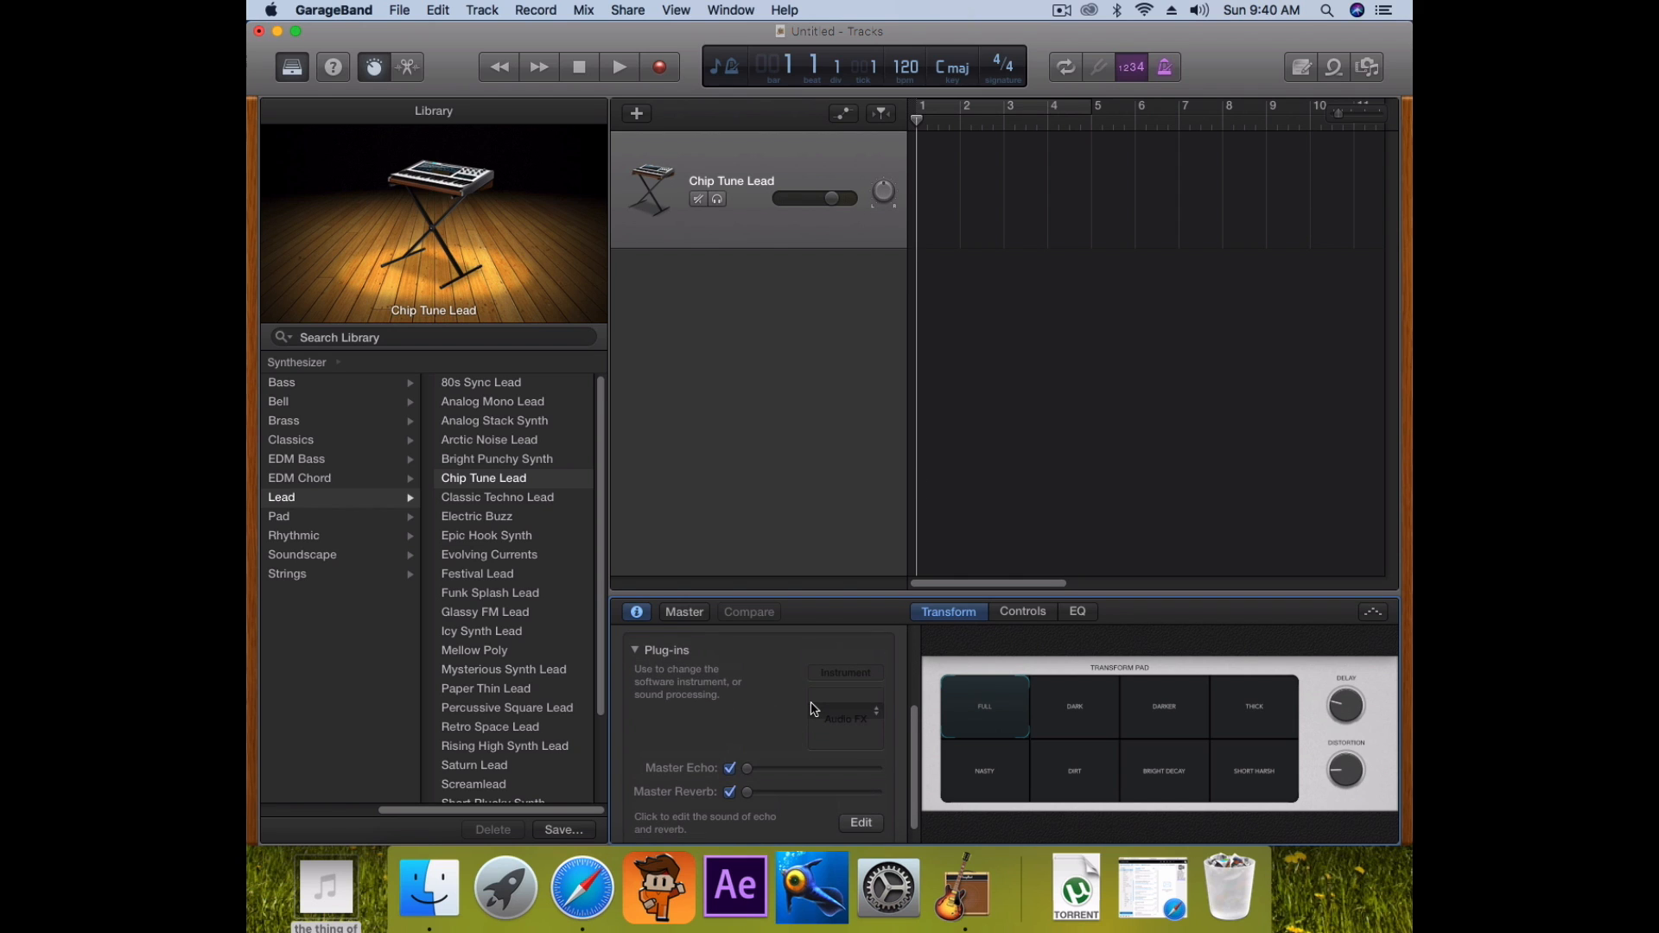
{"action": "left_click", "coordinate": [857, 675]}
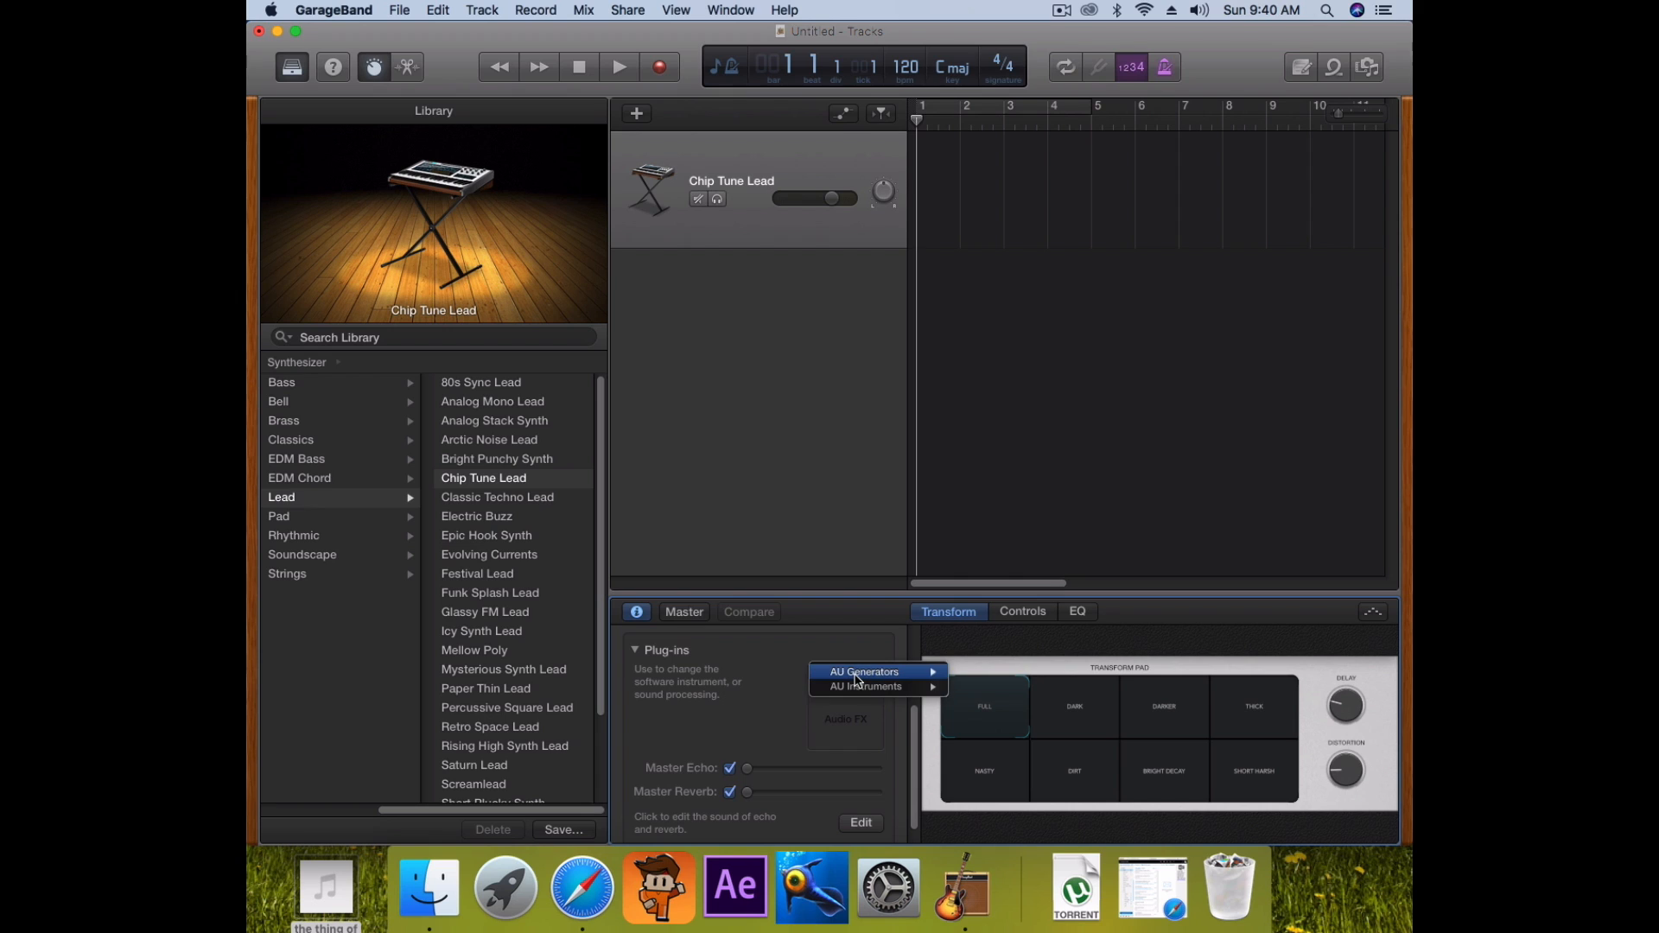
{"action": "mouse_move", "coordinate": [870, 691]}
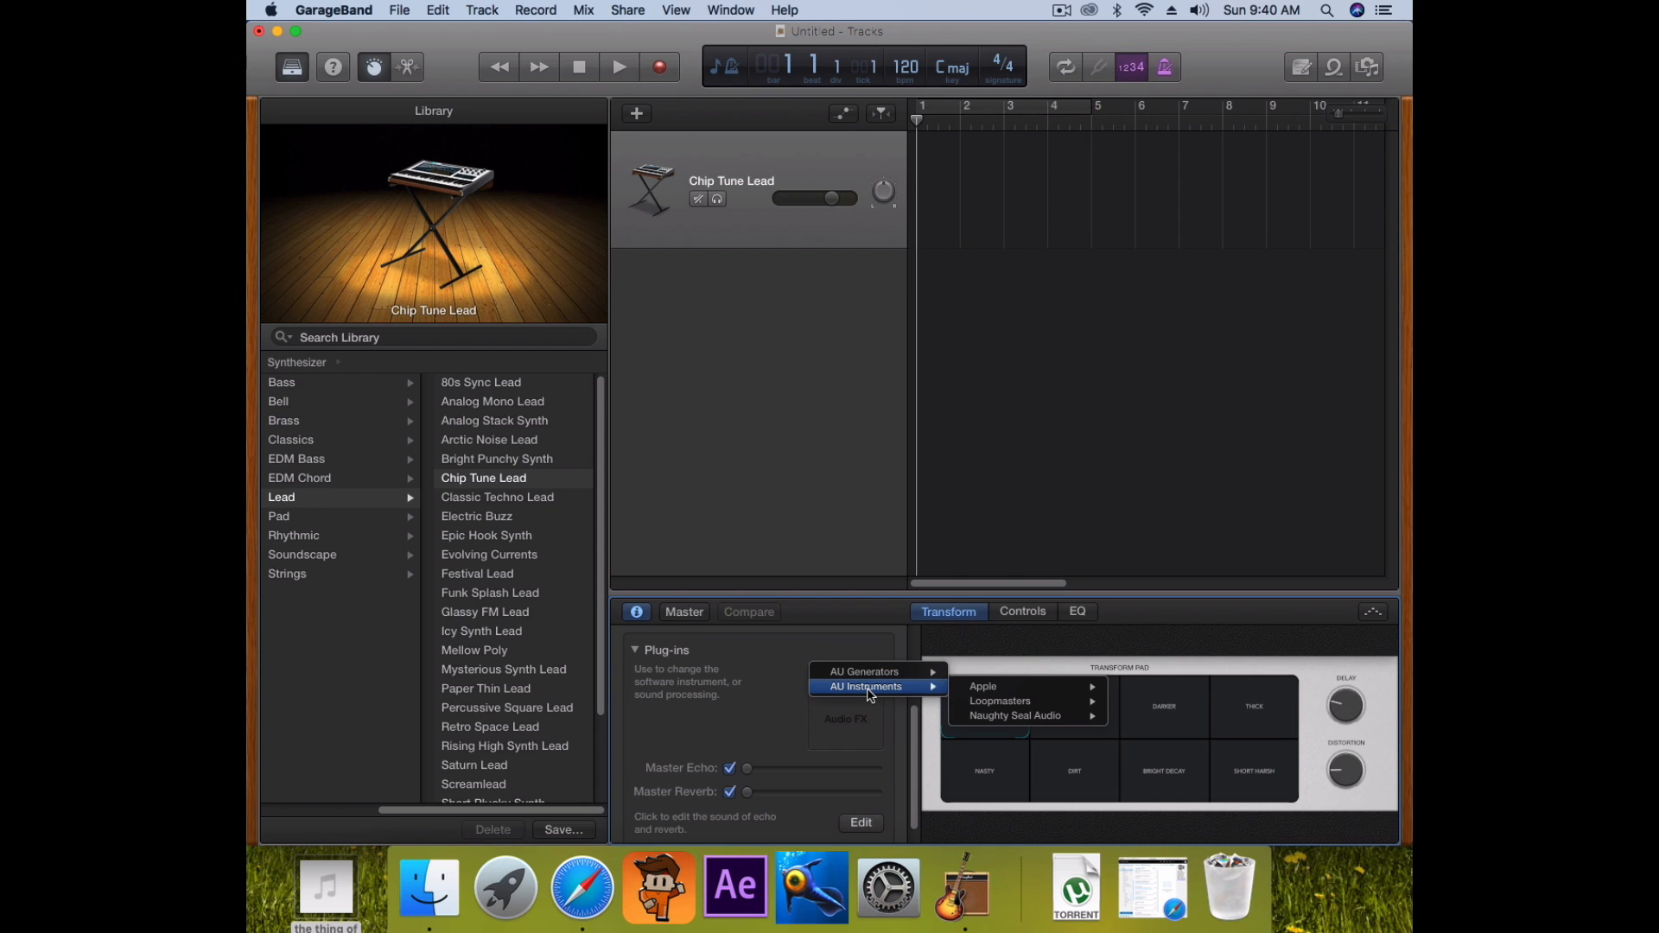
{"action": "mouse_move", "coordinate": [1011, 687]}
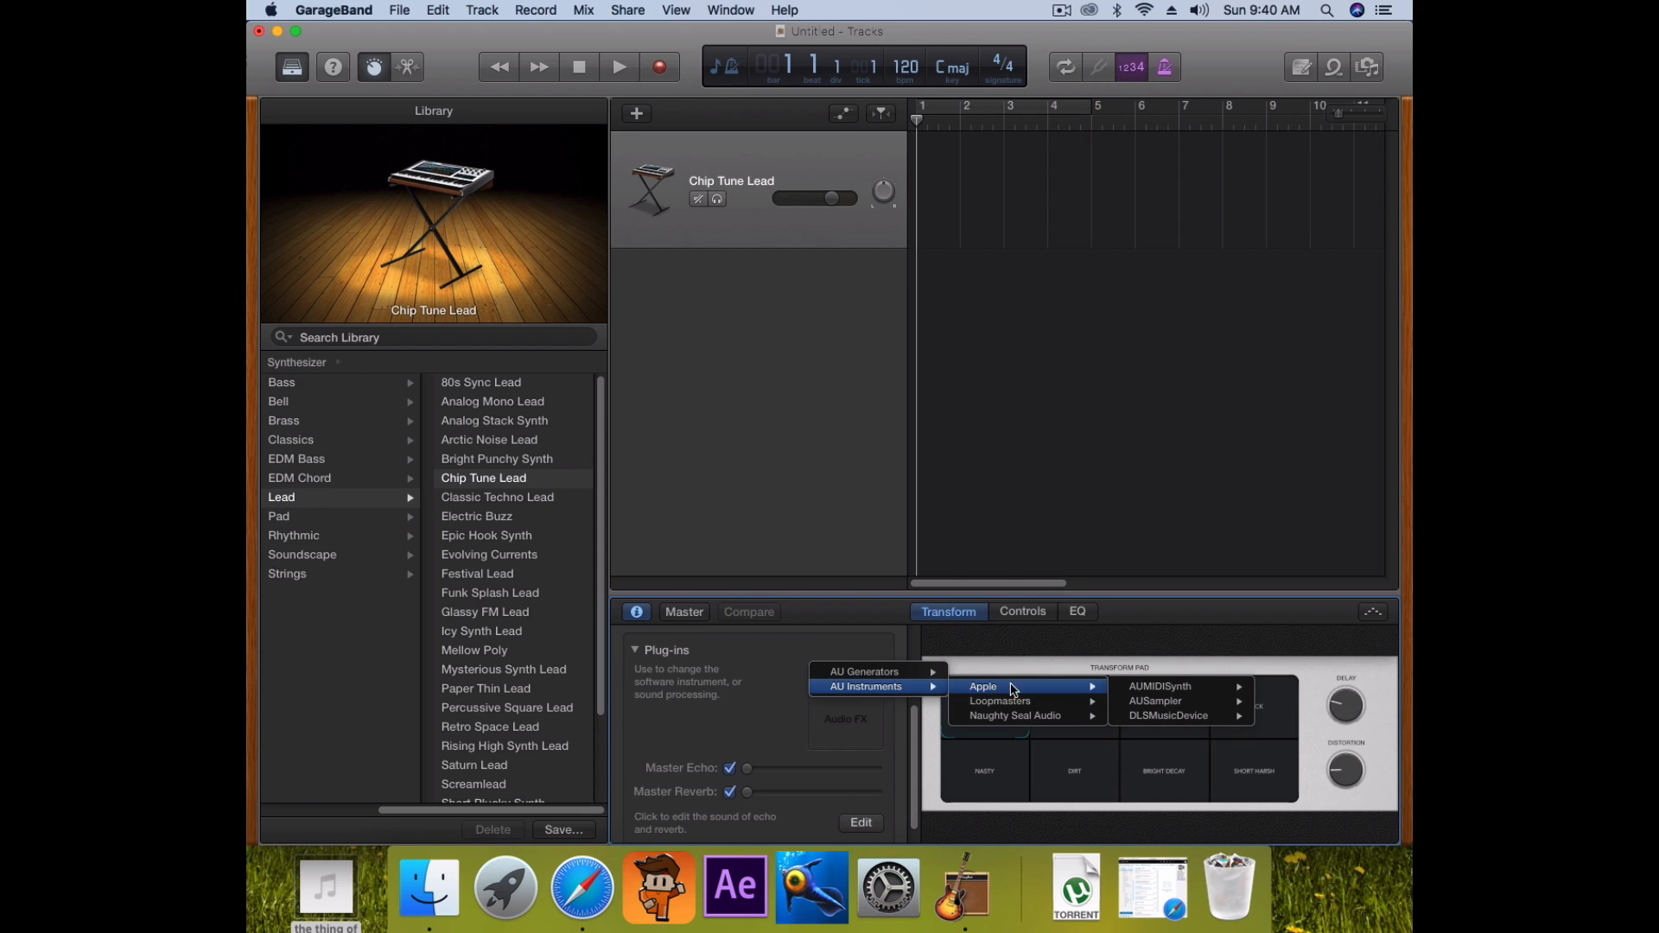
{"action": "mouse_move", "coordinate": [1209, 707]}
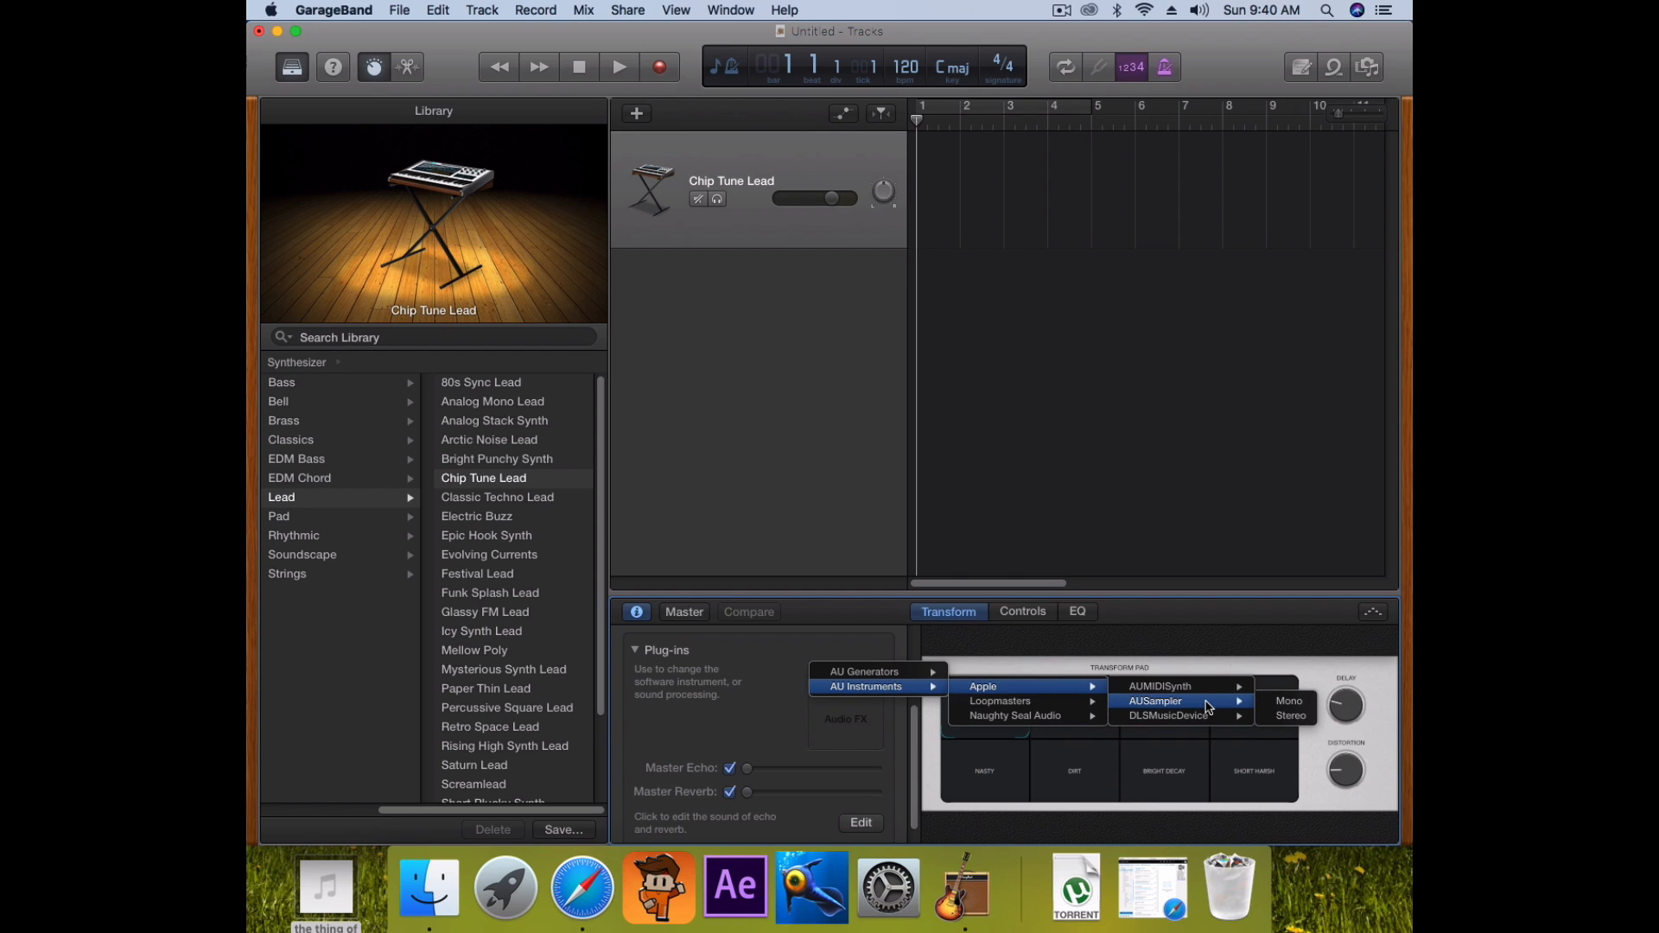
{"action": "left_click", "coordinate": [1291, 716]}
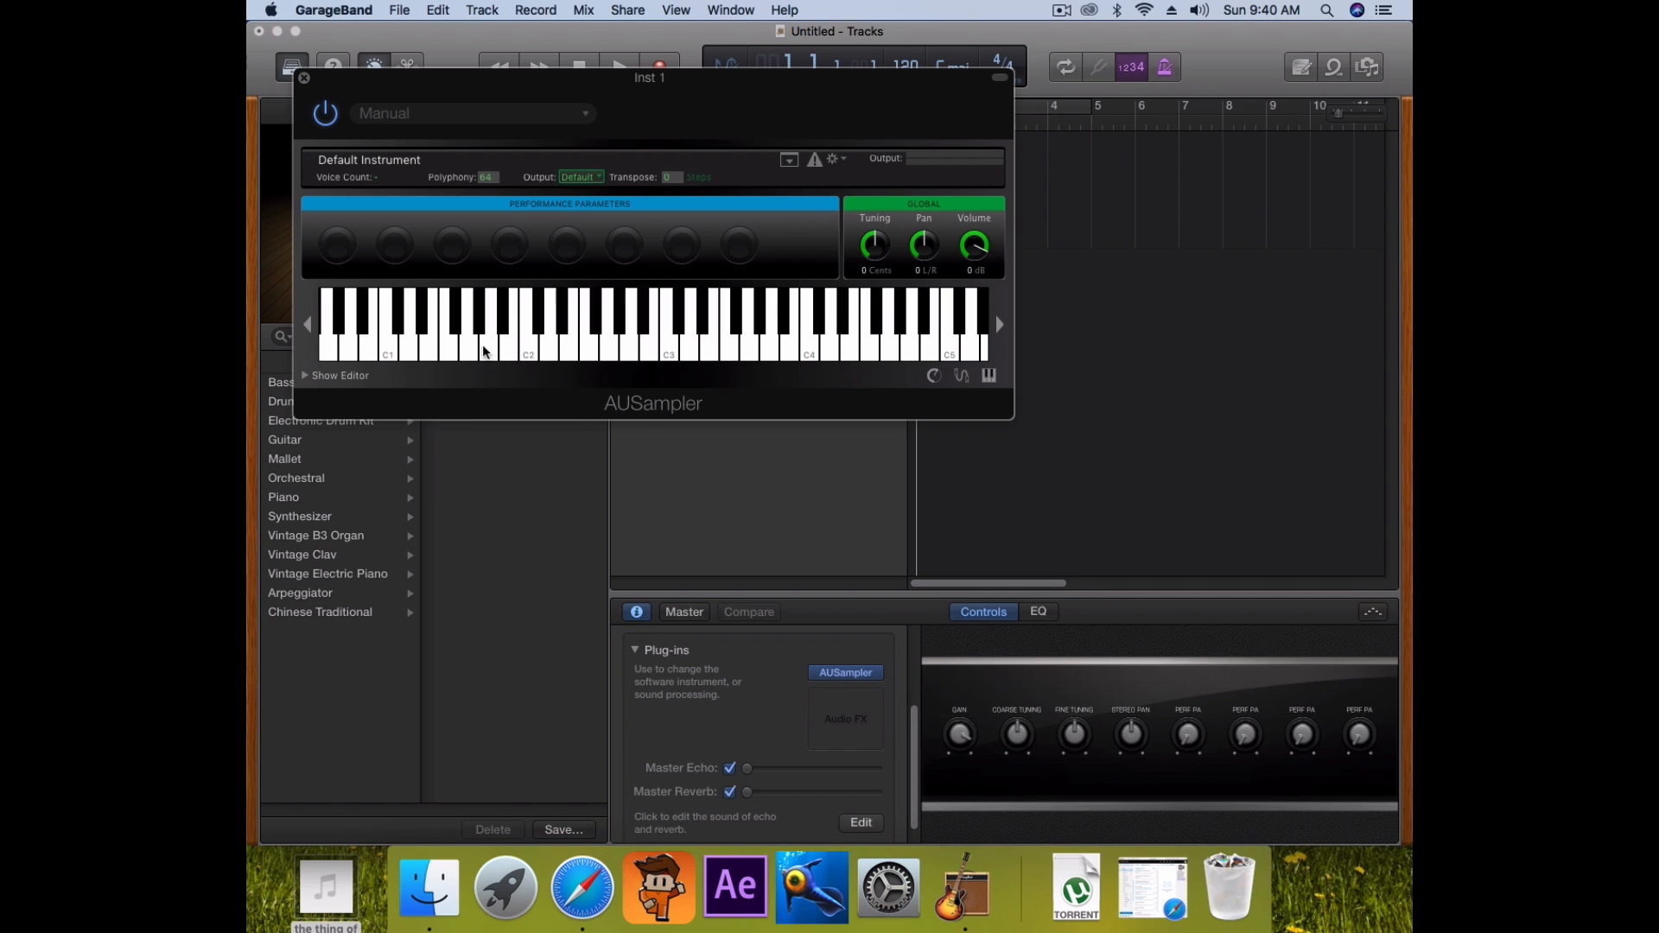
Play a run of notes on AUSampler and show its layer editor
{"action": "left_click_drag", "start_coordinate": [532, 353], "coordinate": [337, 363]}
{"action": "left_click", "coordinate": [305, 376]}
{"action": "left_click", "coordinate": [328, 377]}
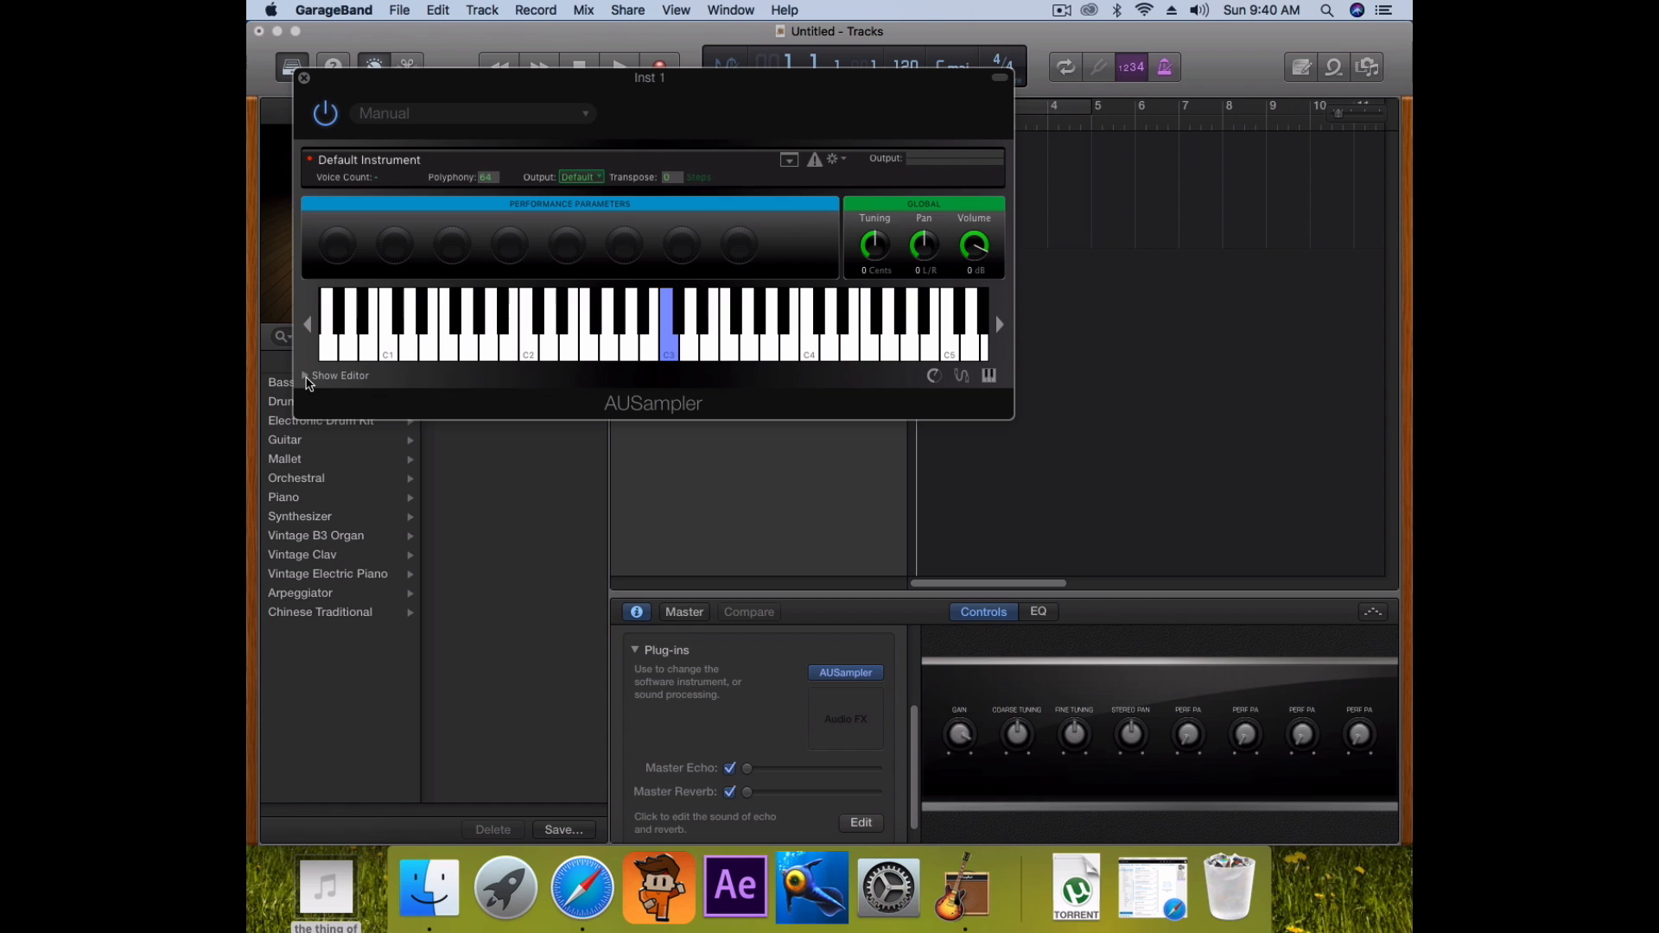
{"action": "left_click", "coordinate": [307, 376]}
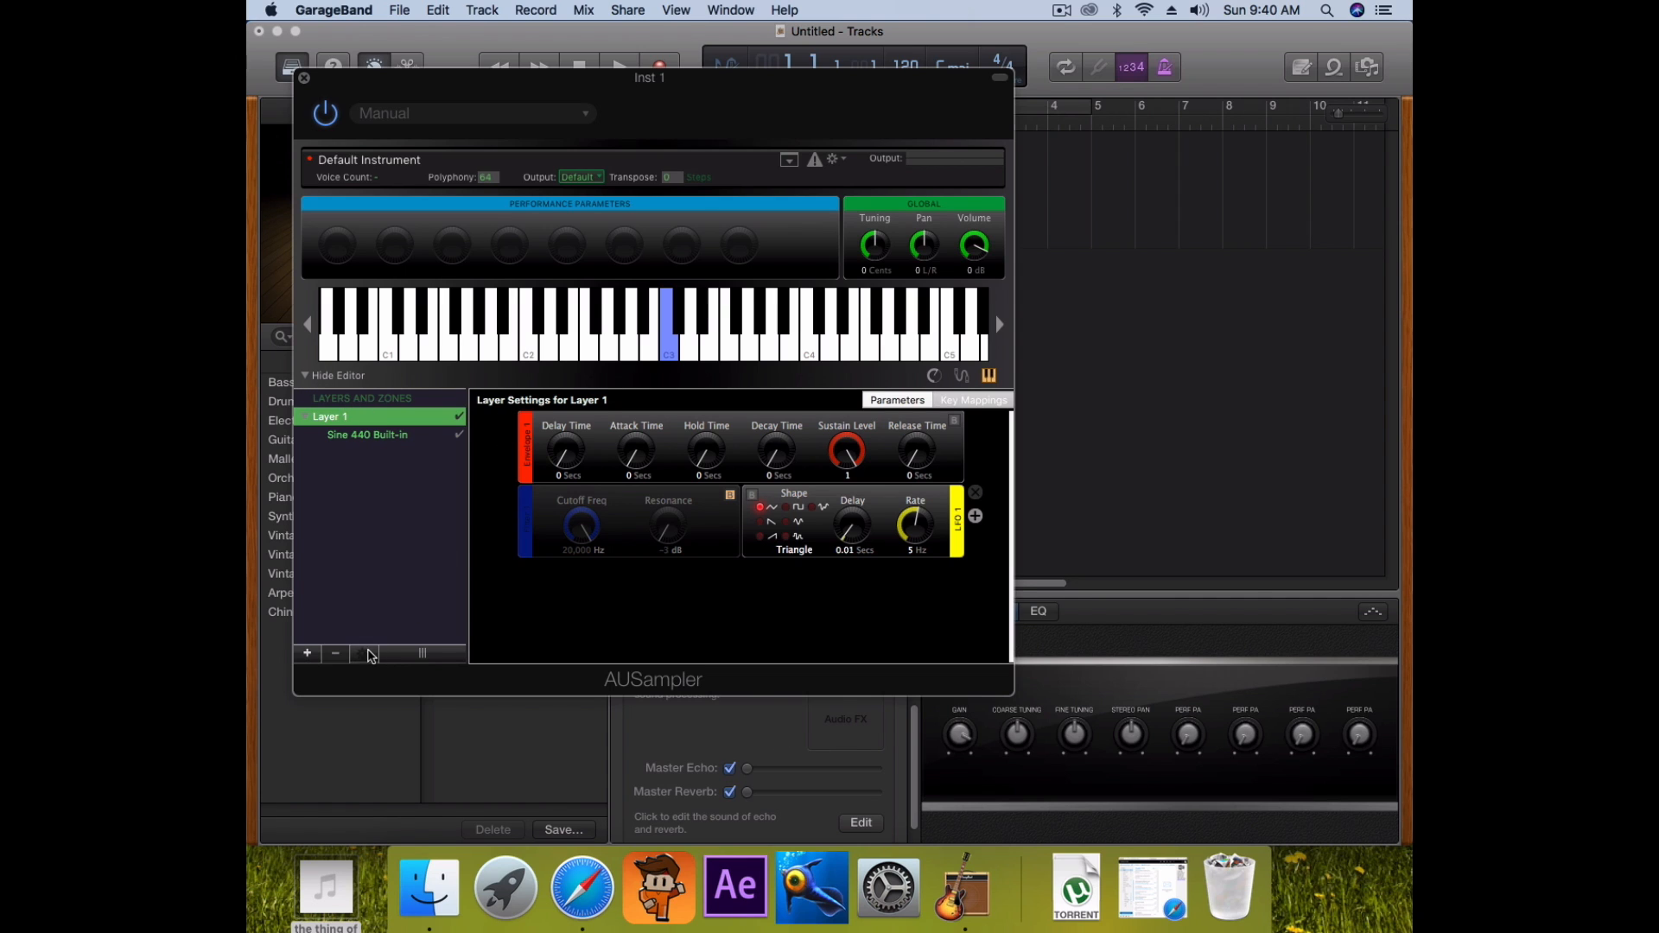
Add 'the thing of things.wav' from the desktop to Layer 1 and audition C4 and E4
{"action": "left_click", "coordinate": [365, 654]}
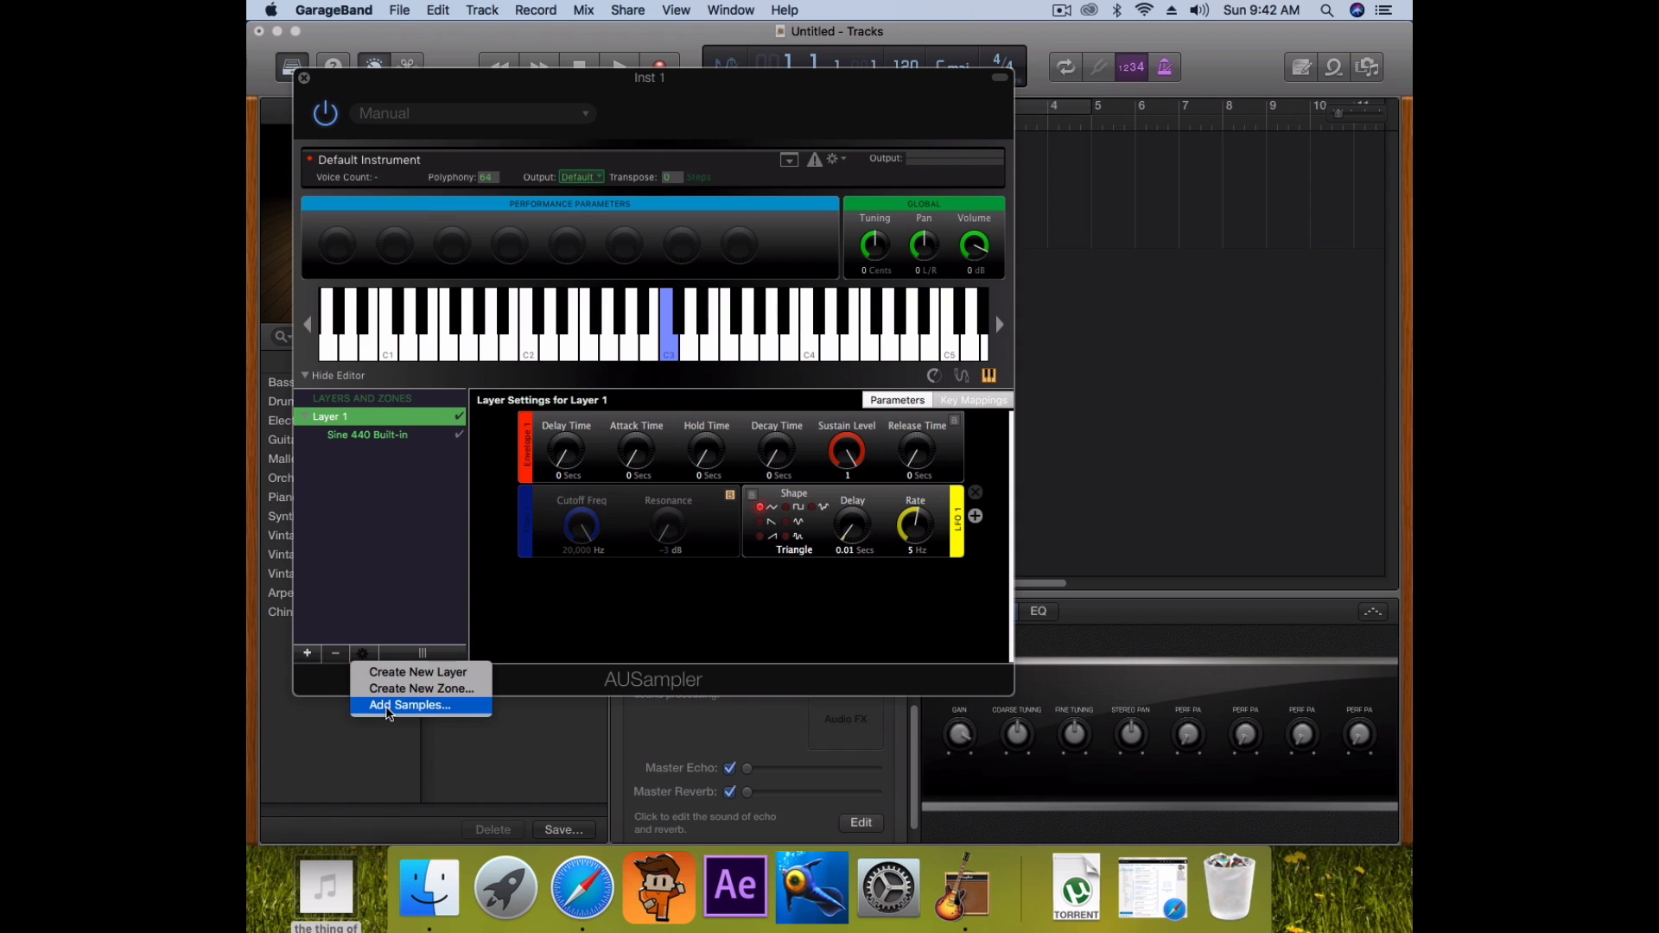
{"action": "left_click", "coordinate": [387, 706]}
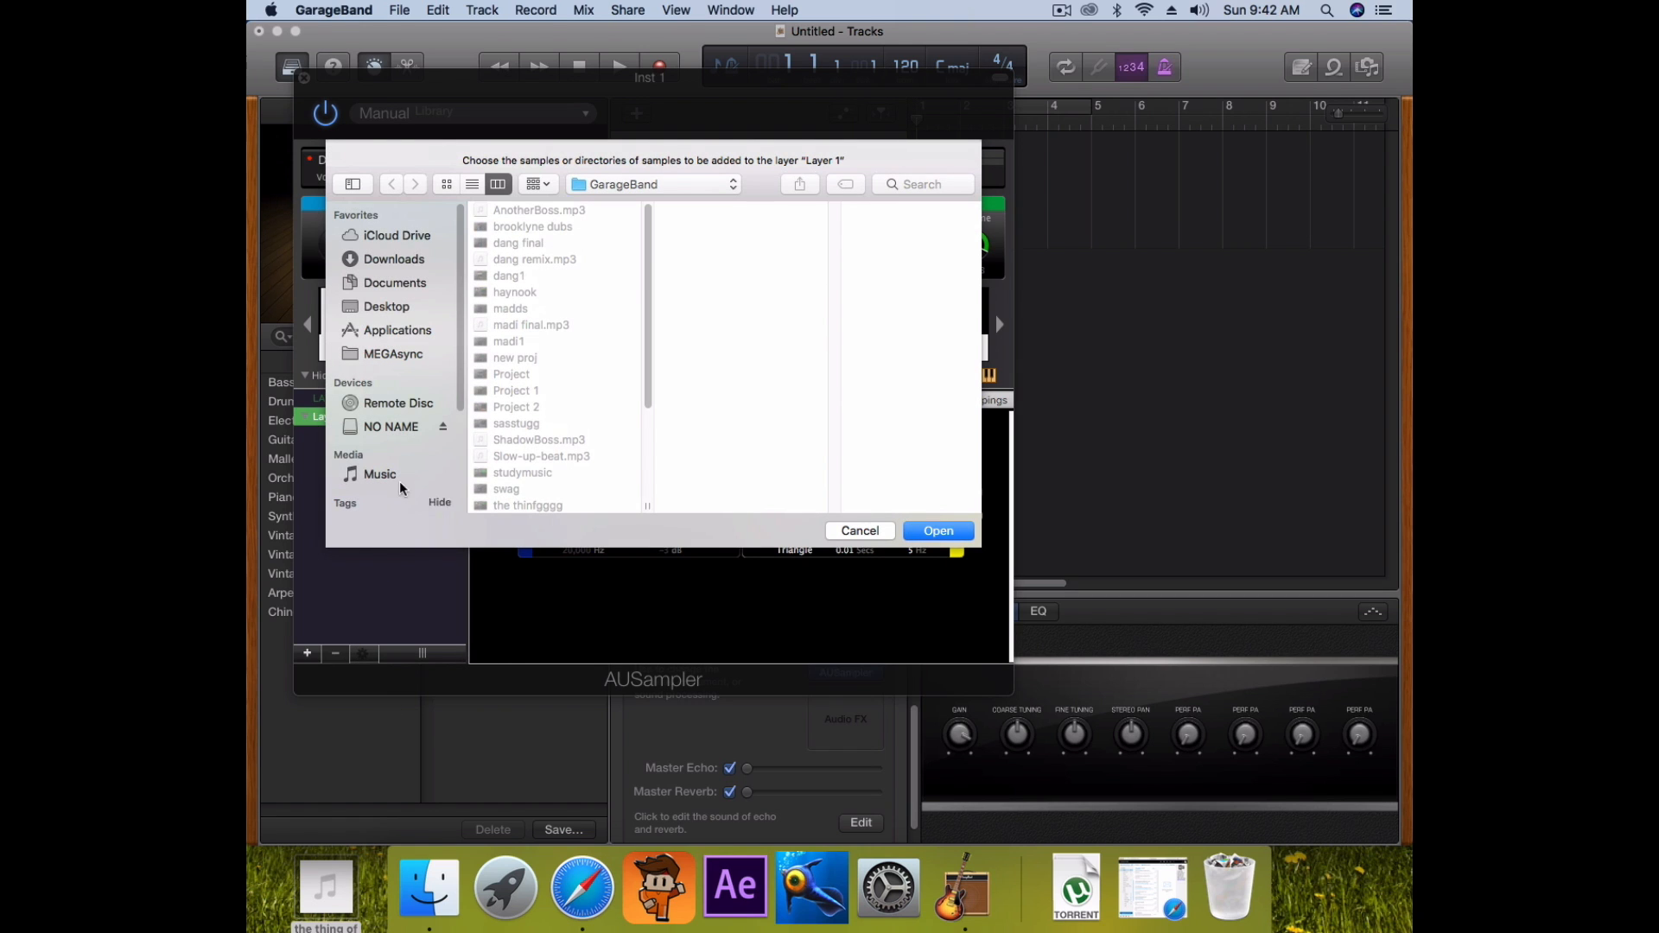
{"action": "left_click", "coordinate": [391, 309]}
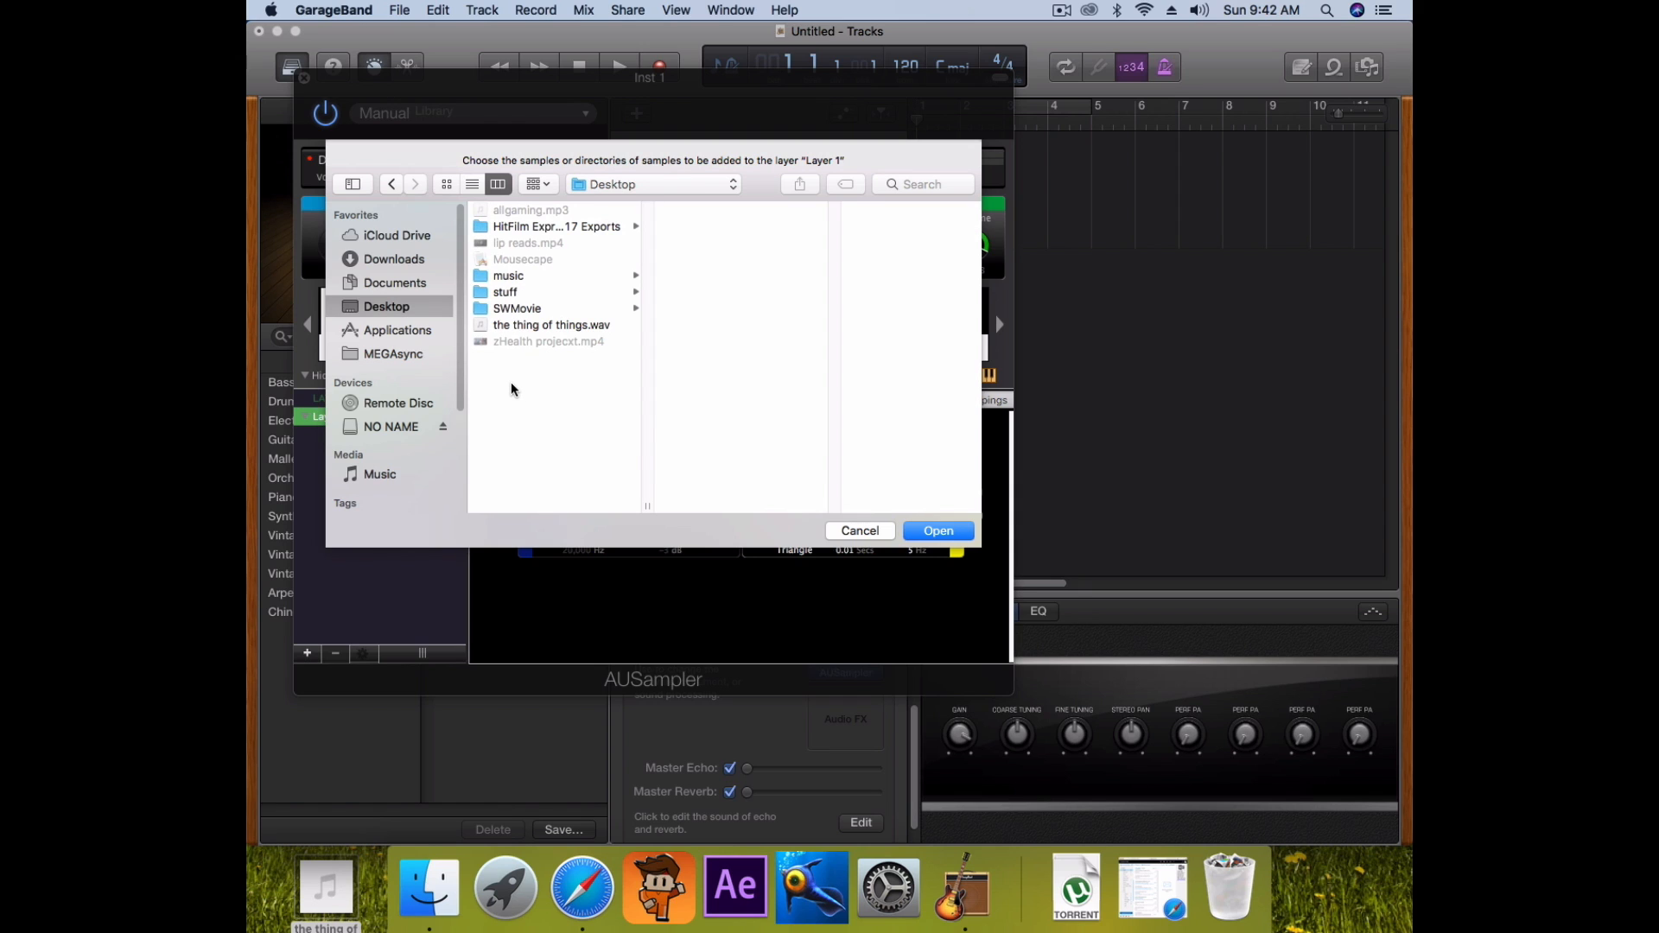
{"action": "left_click", "coordinate": [543, 326]}
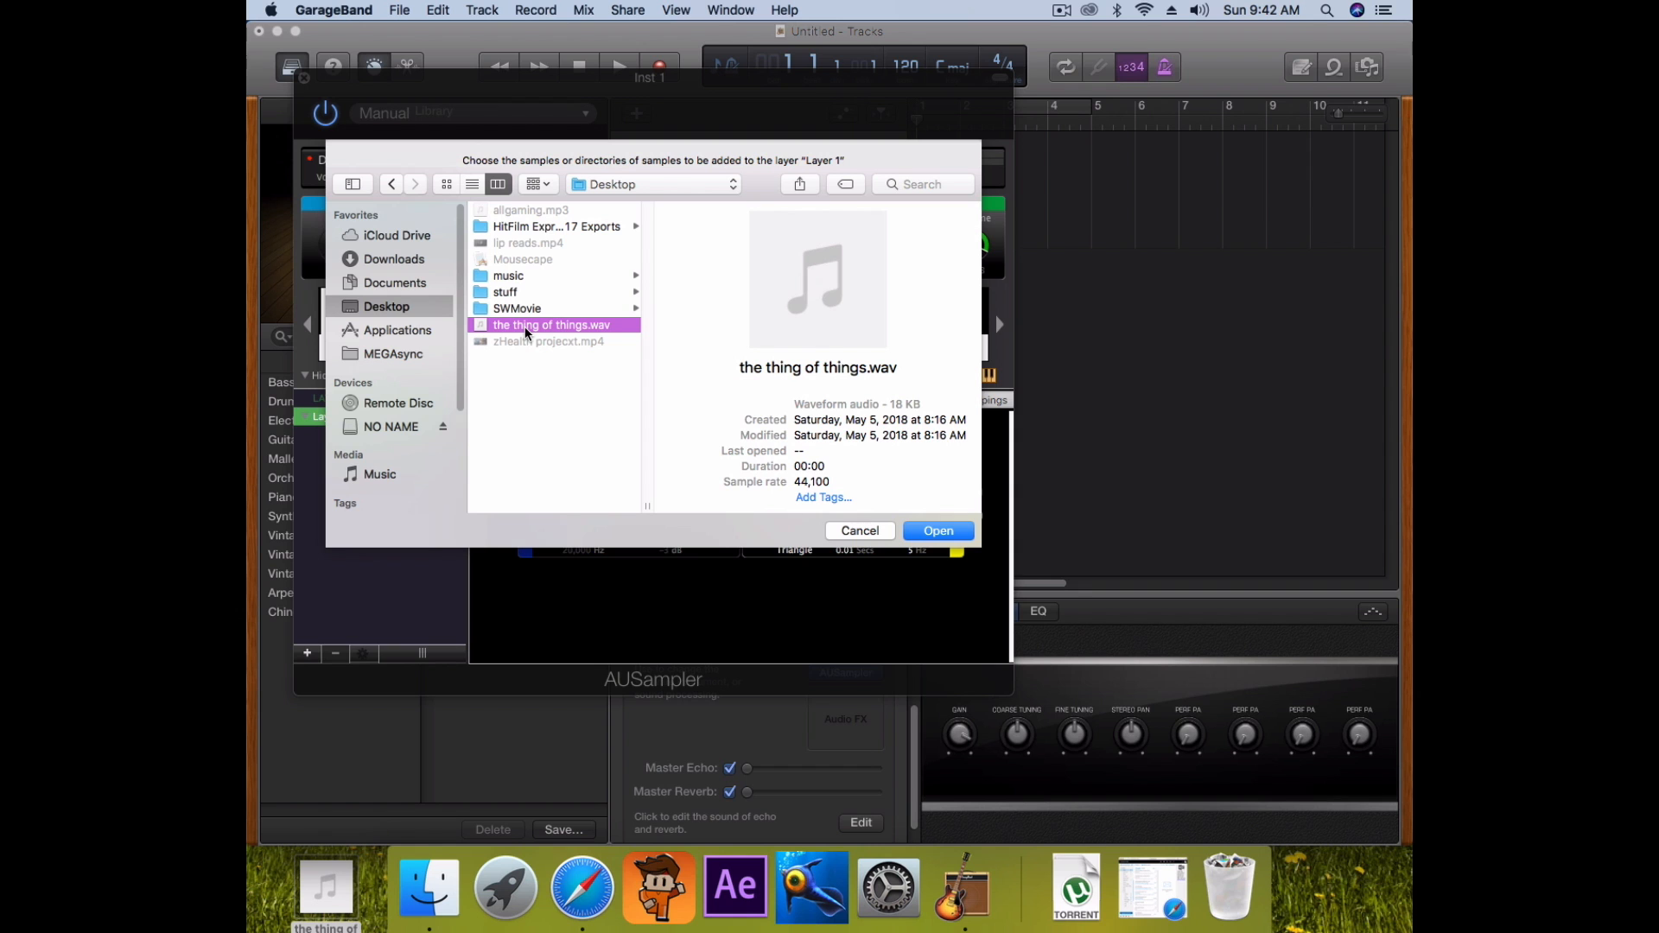
{"action": "left_click", "coordinate": [916, 530]}
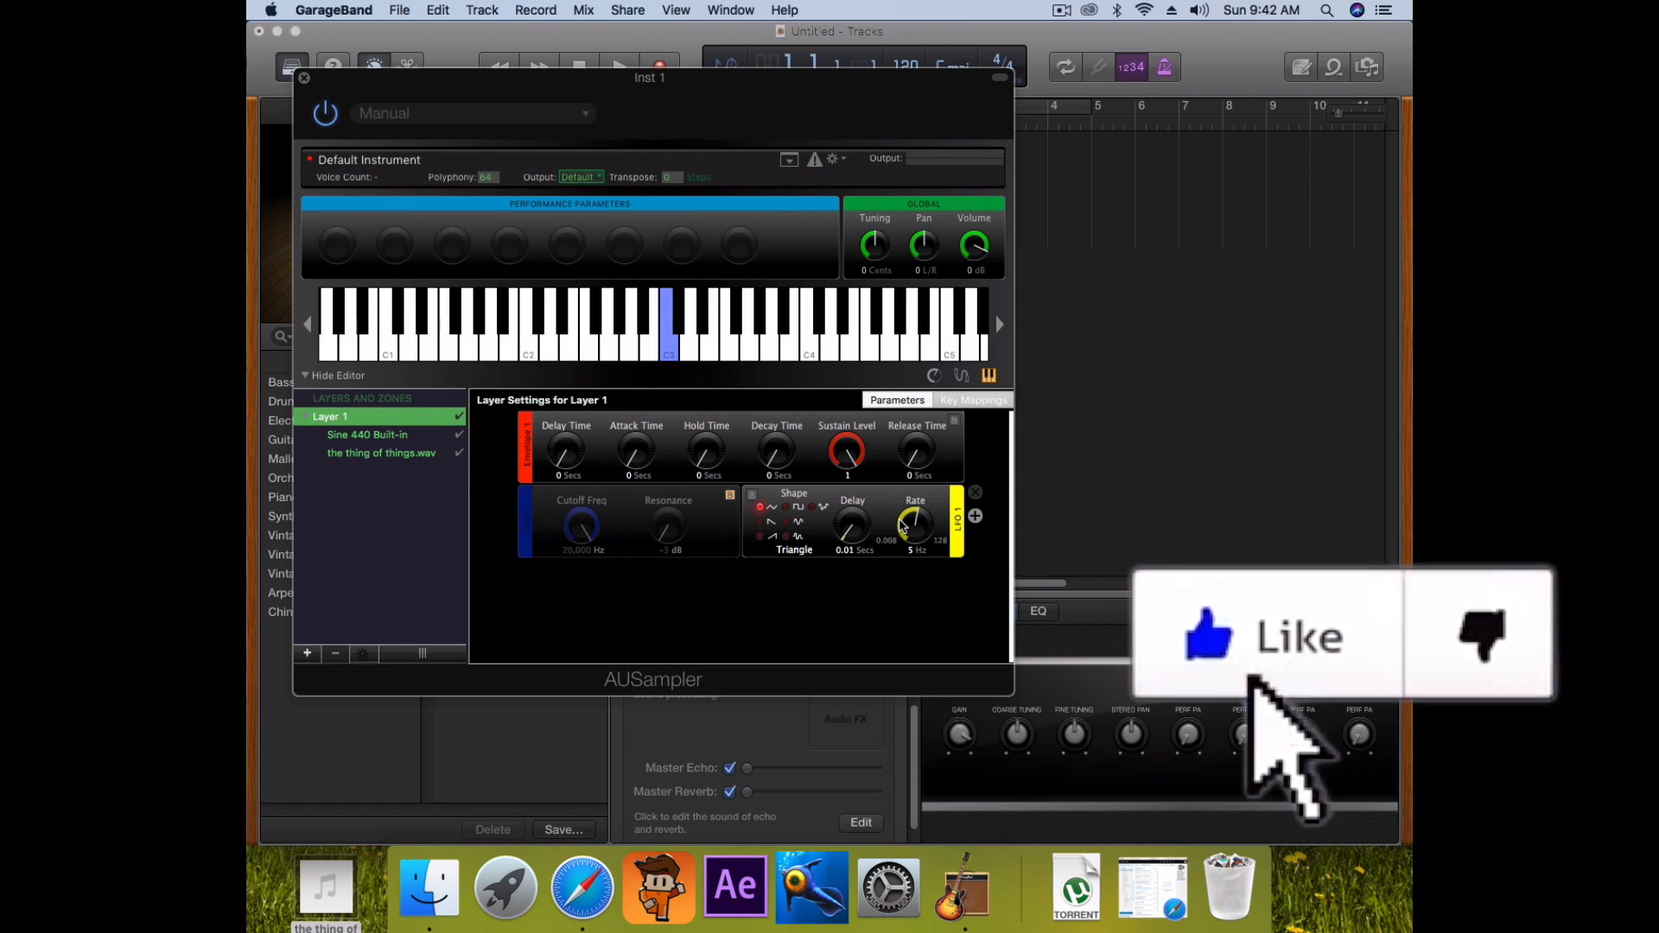
{"action": "left_click", "coordinate": [776, 350]}
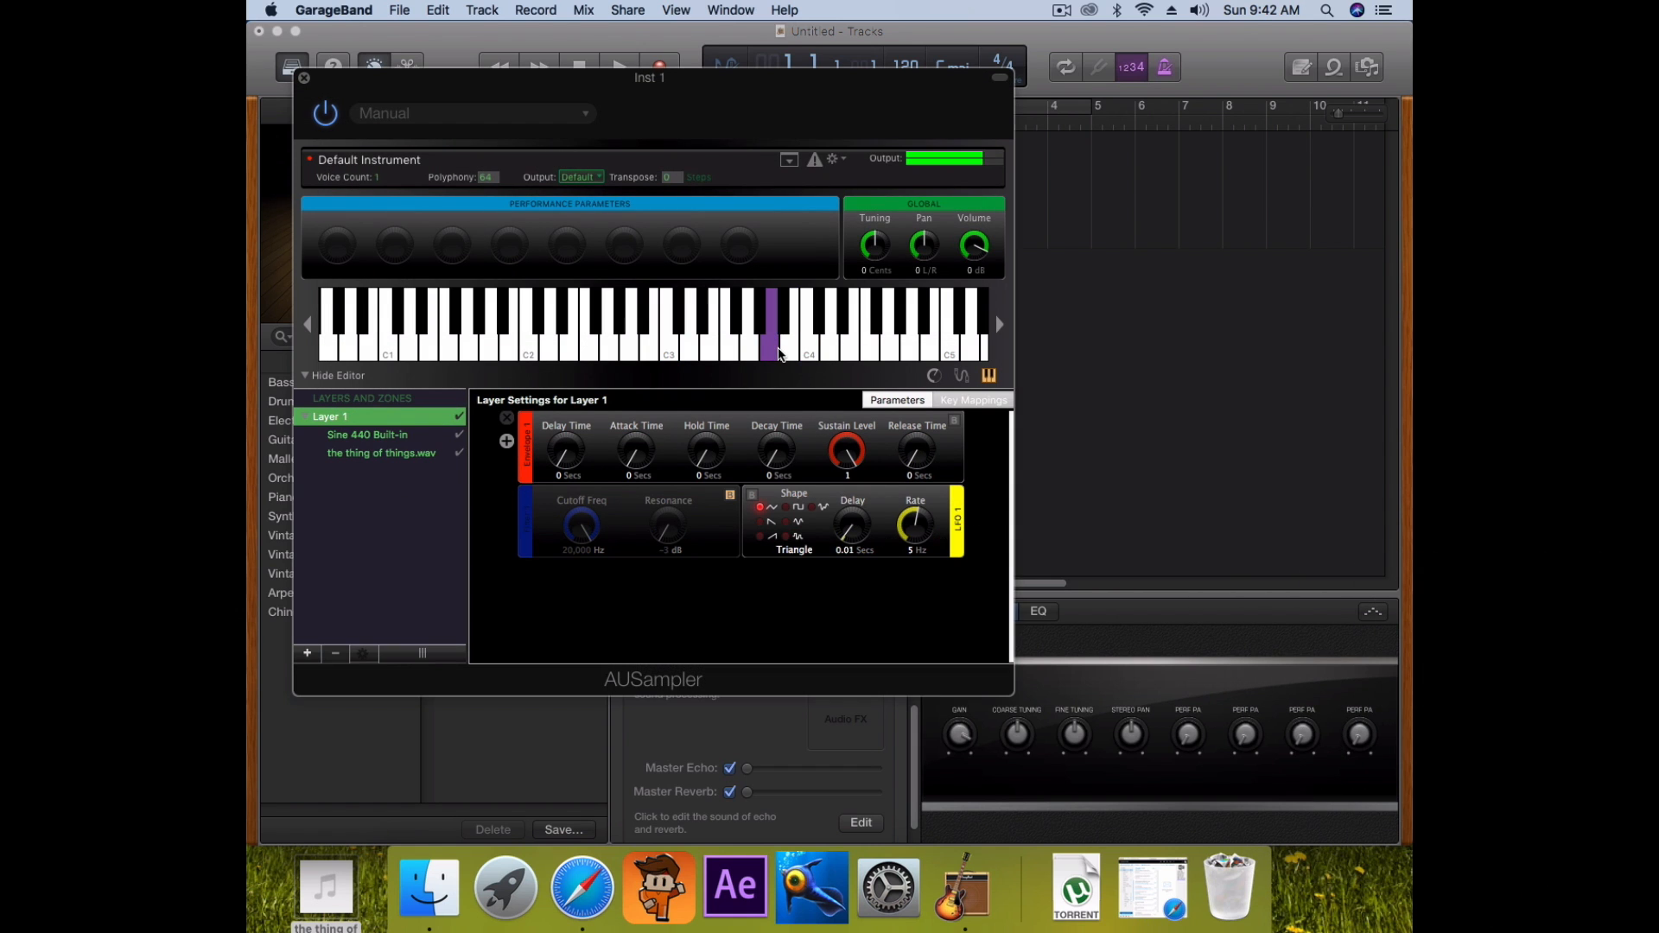
{"action": "left_click", "coordinate": [808, 345]}
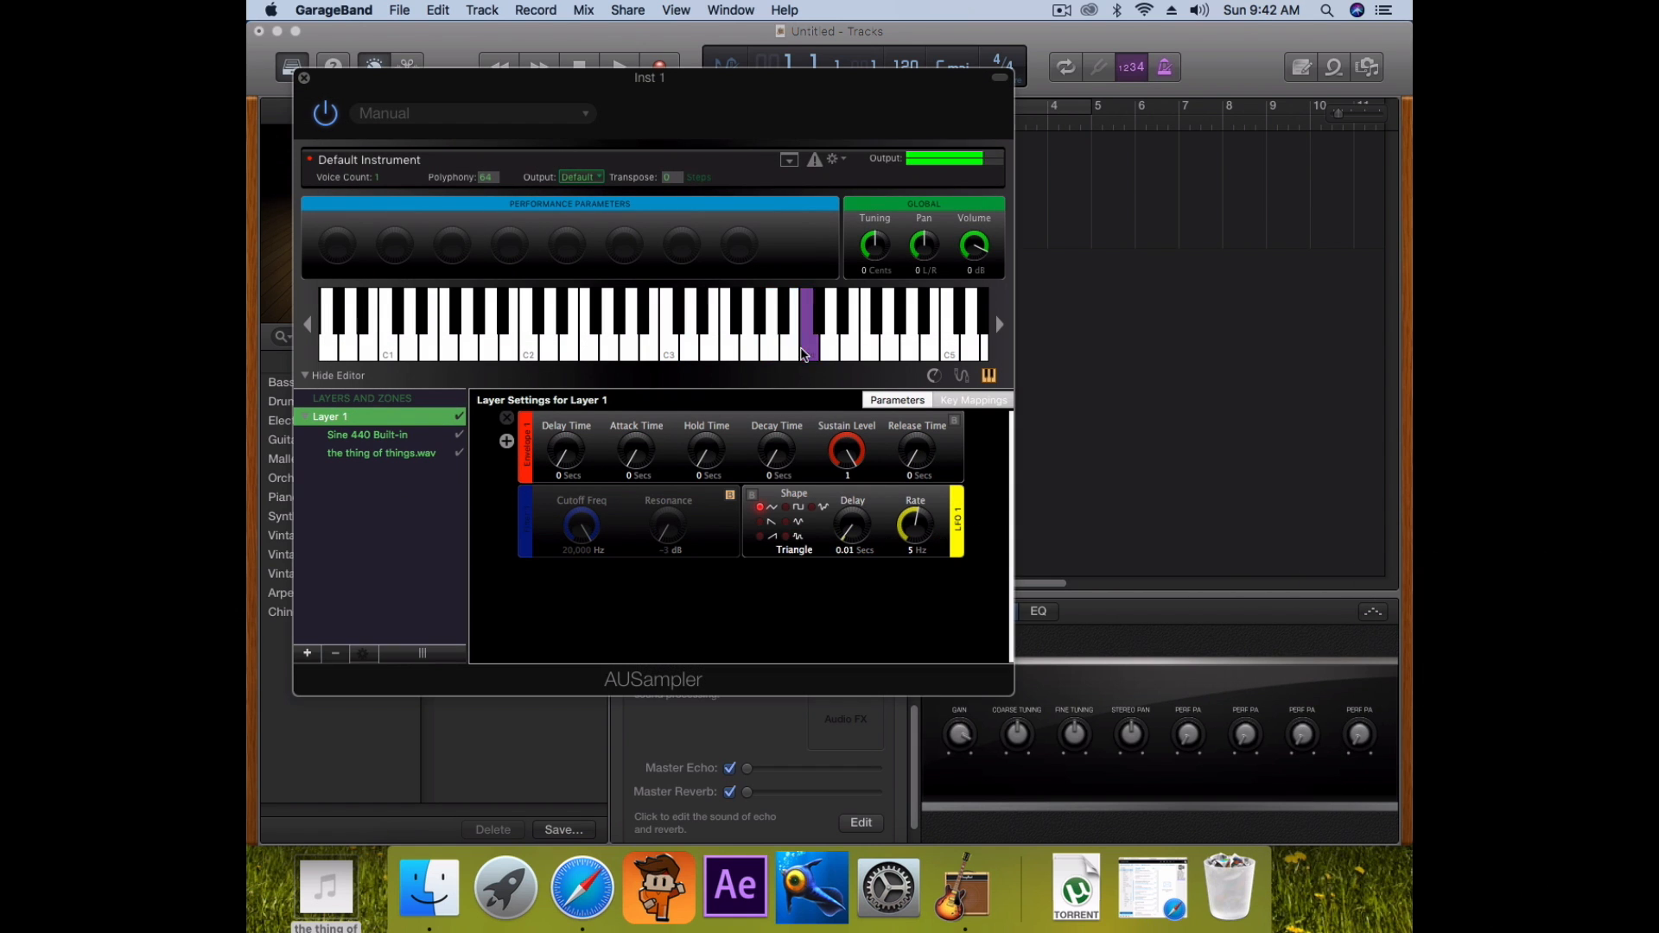
{"action": "left_click", "coordinate": [855, 345]}
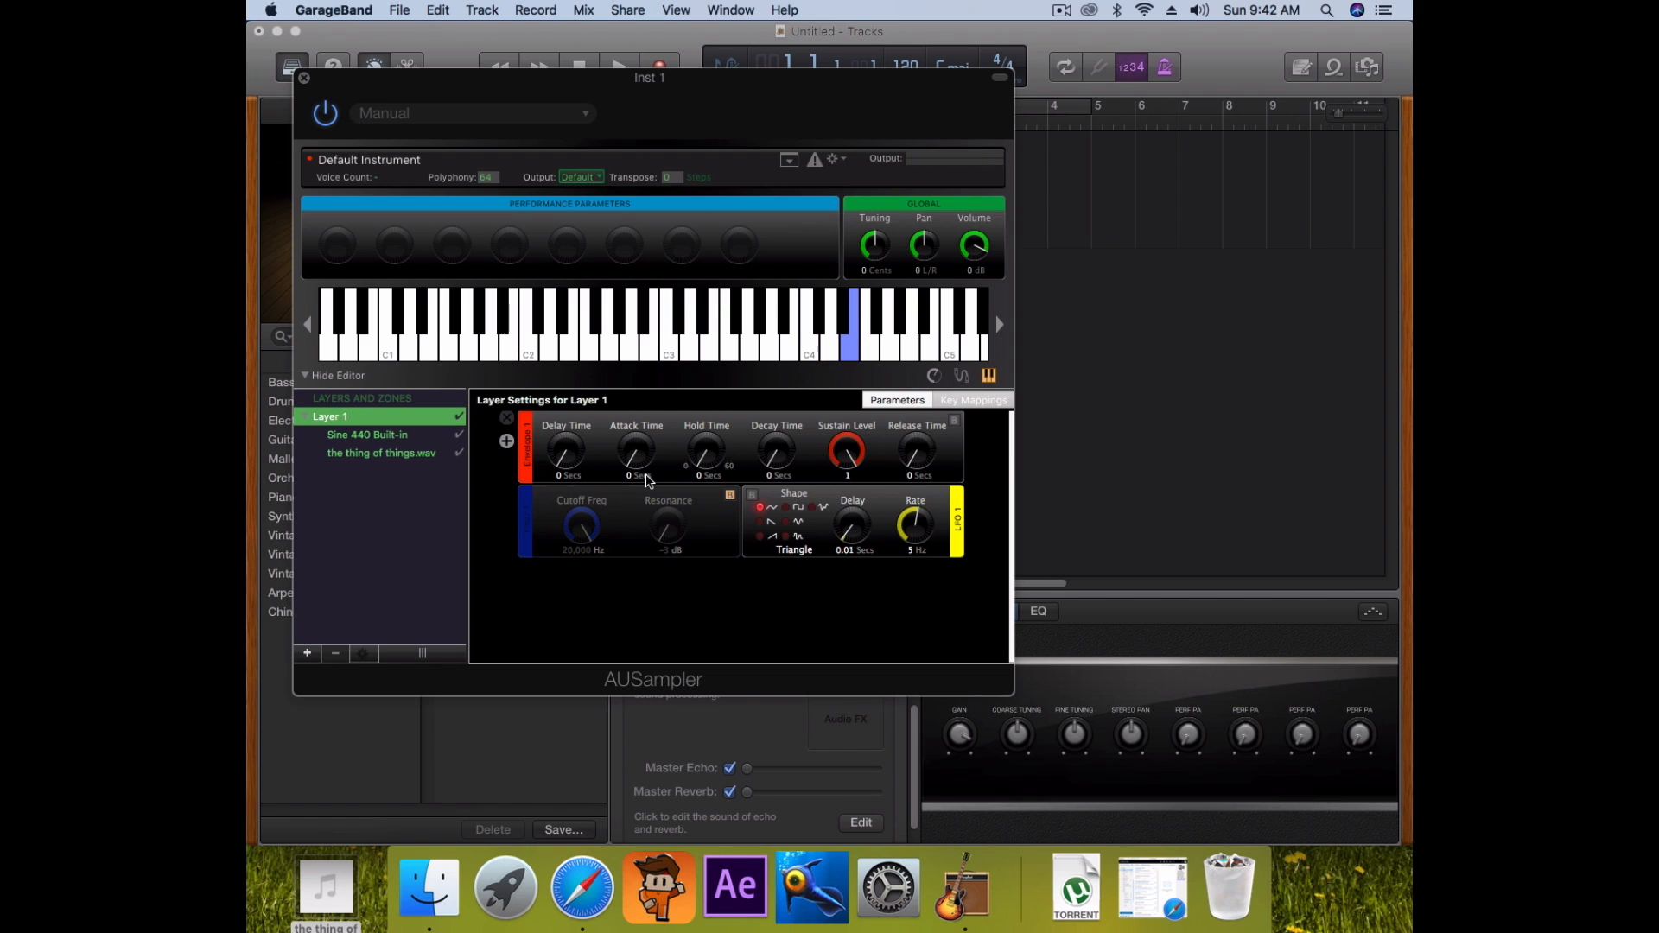
Delete the Sine 440 Built-in zone, audition the wav sample, and close AUSampler
{"action": "left_click", "coordinate": [380, 436]}
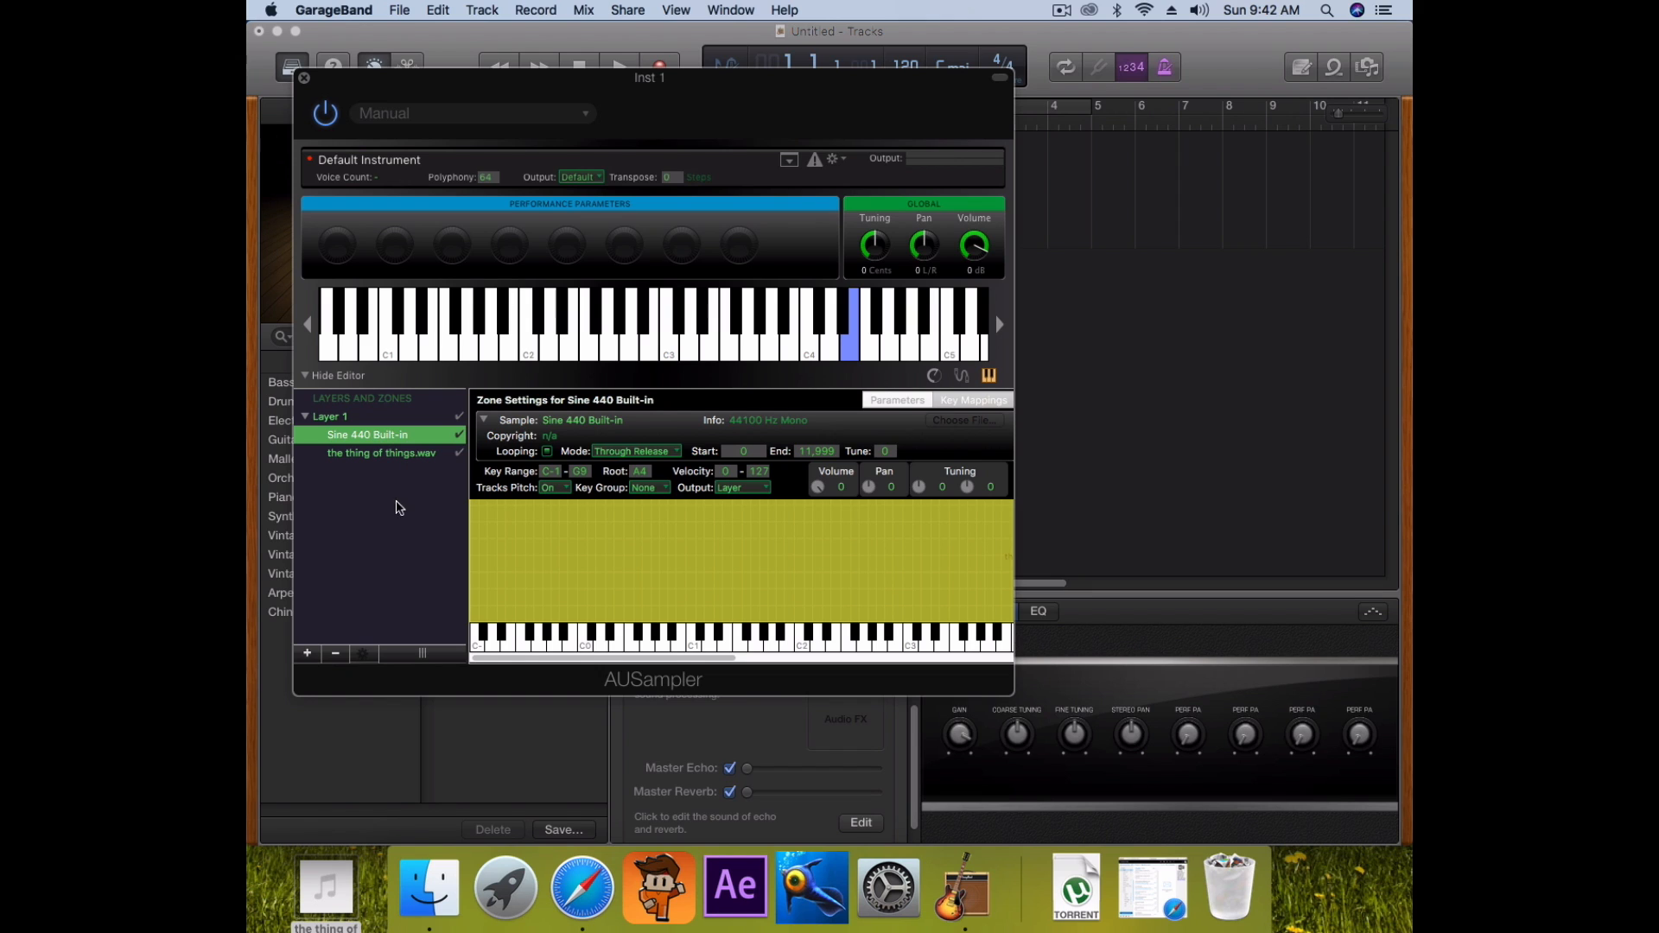
{"action": "left_click", "coordinate": [335, 654]}
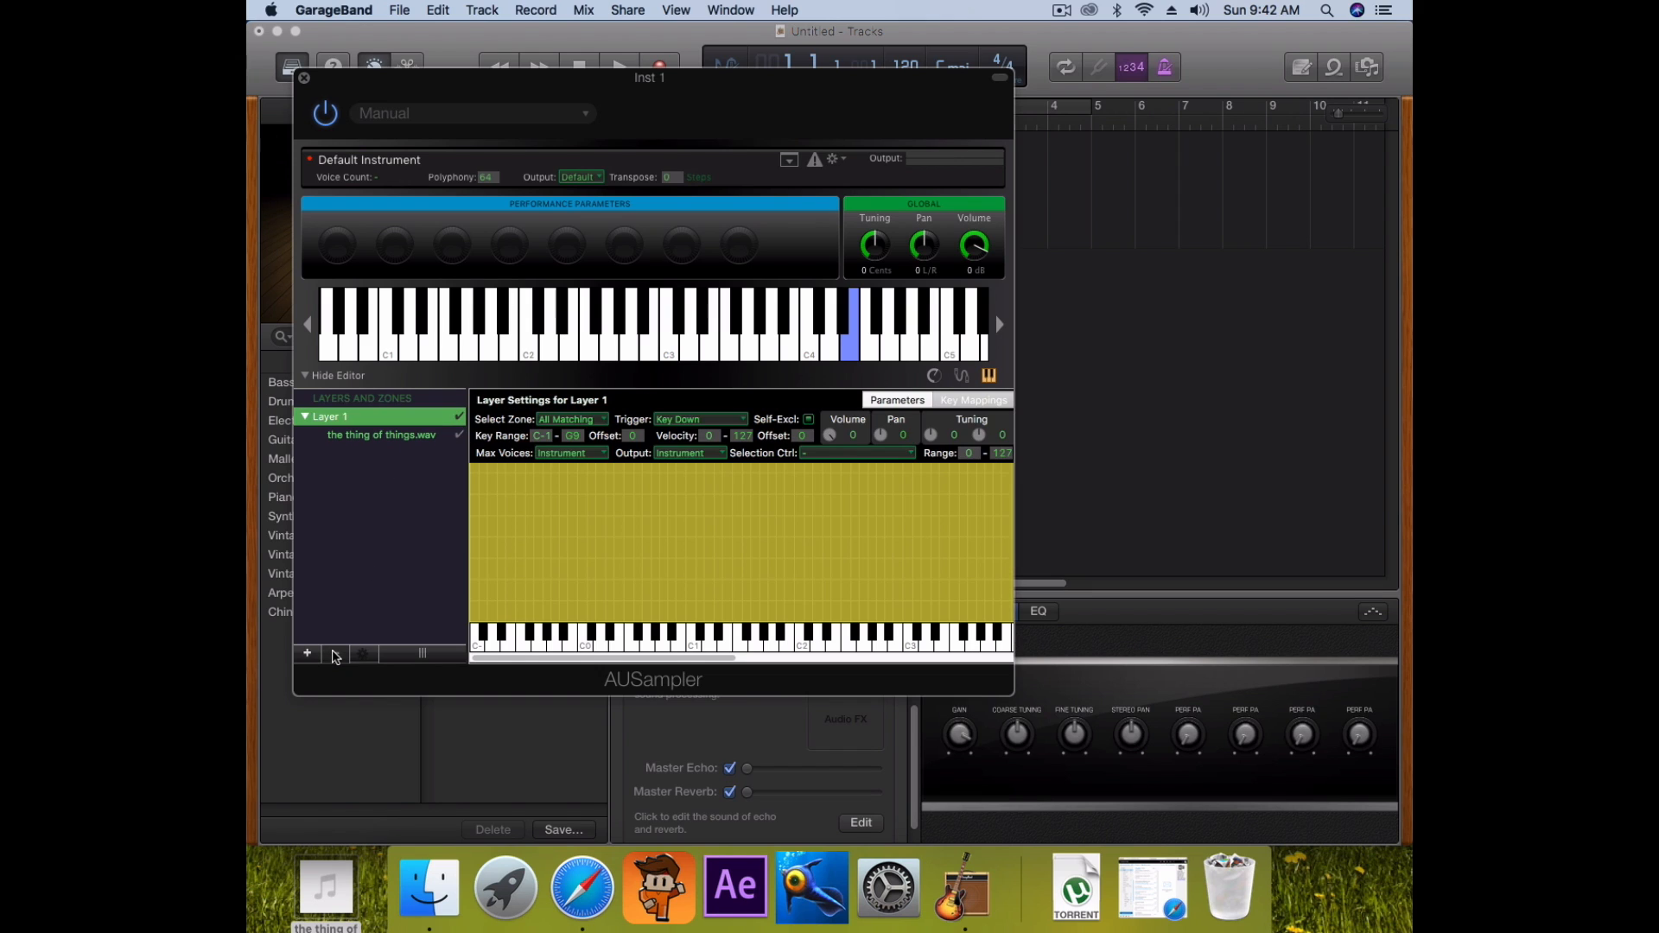
{"action": "left_click", "coordinate": [387, 435]}
{"action": "left_click", "coordinate": [688, 342]}
{"action": "left_click", "coordinate": [889, 352]}
{"action": "left_click", "coordinate": [910, 355]}
{"action": "left_click", "coordinate": [969, 355]}
{"action": "left_click", "coordinate": [947, 355]}
{"action": "left_click_drag", "start_coordinate": [949, 361], "coordinate": [851, 356]}
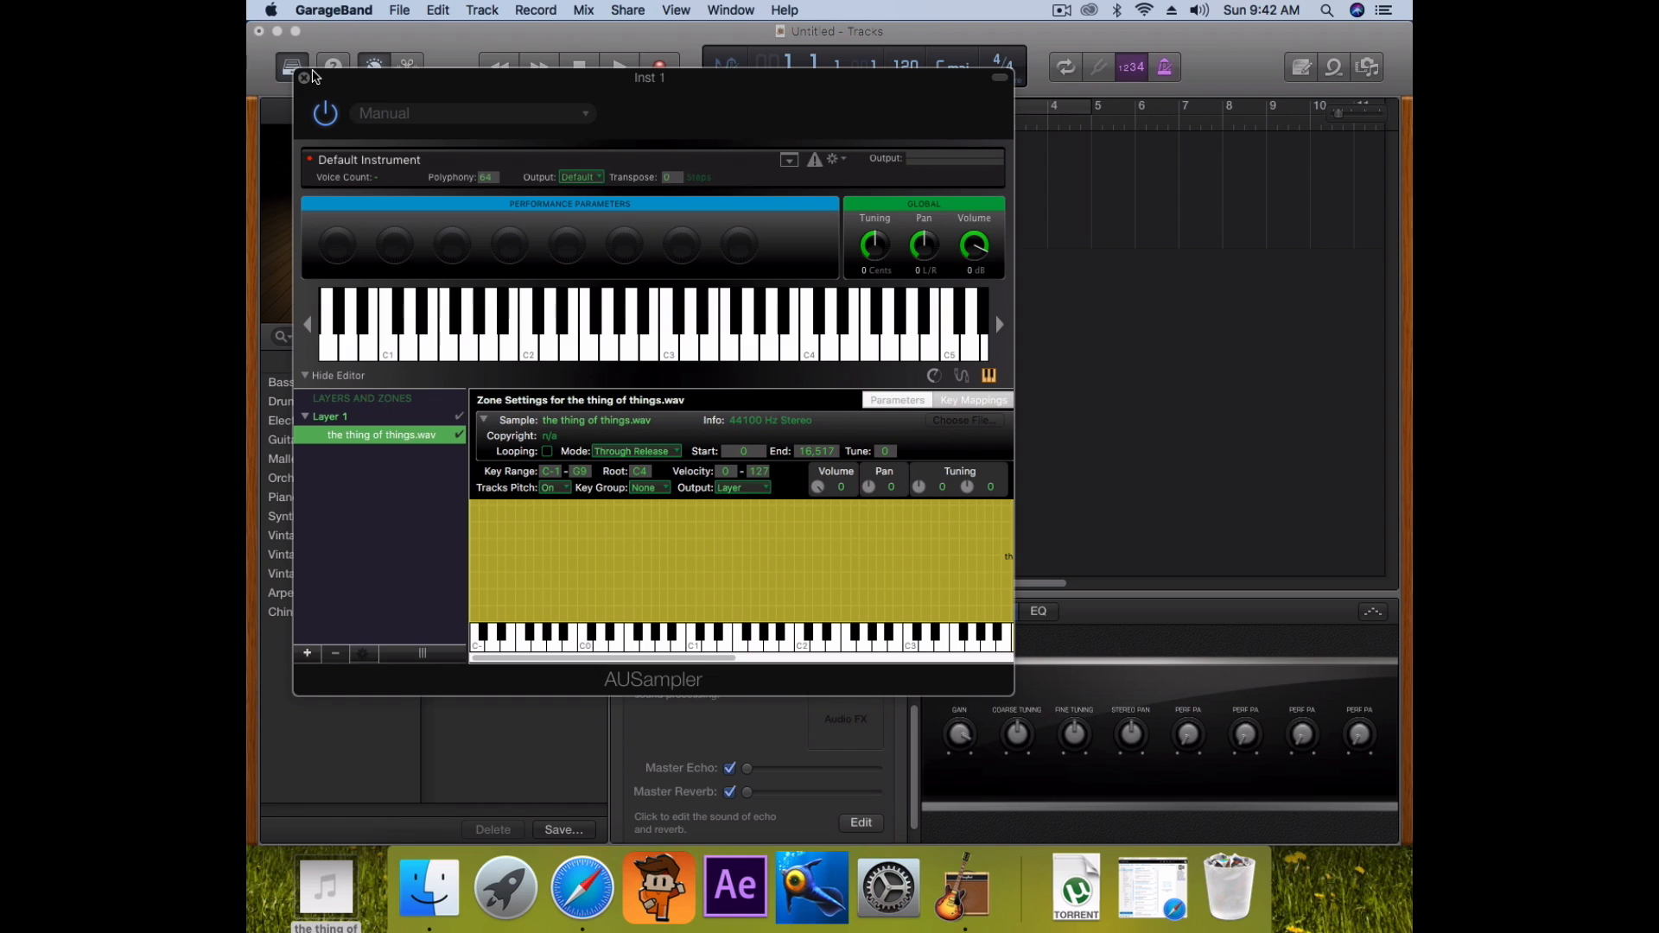
{"action": "left_click", "coordinate": [304, 79]}
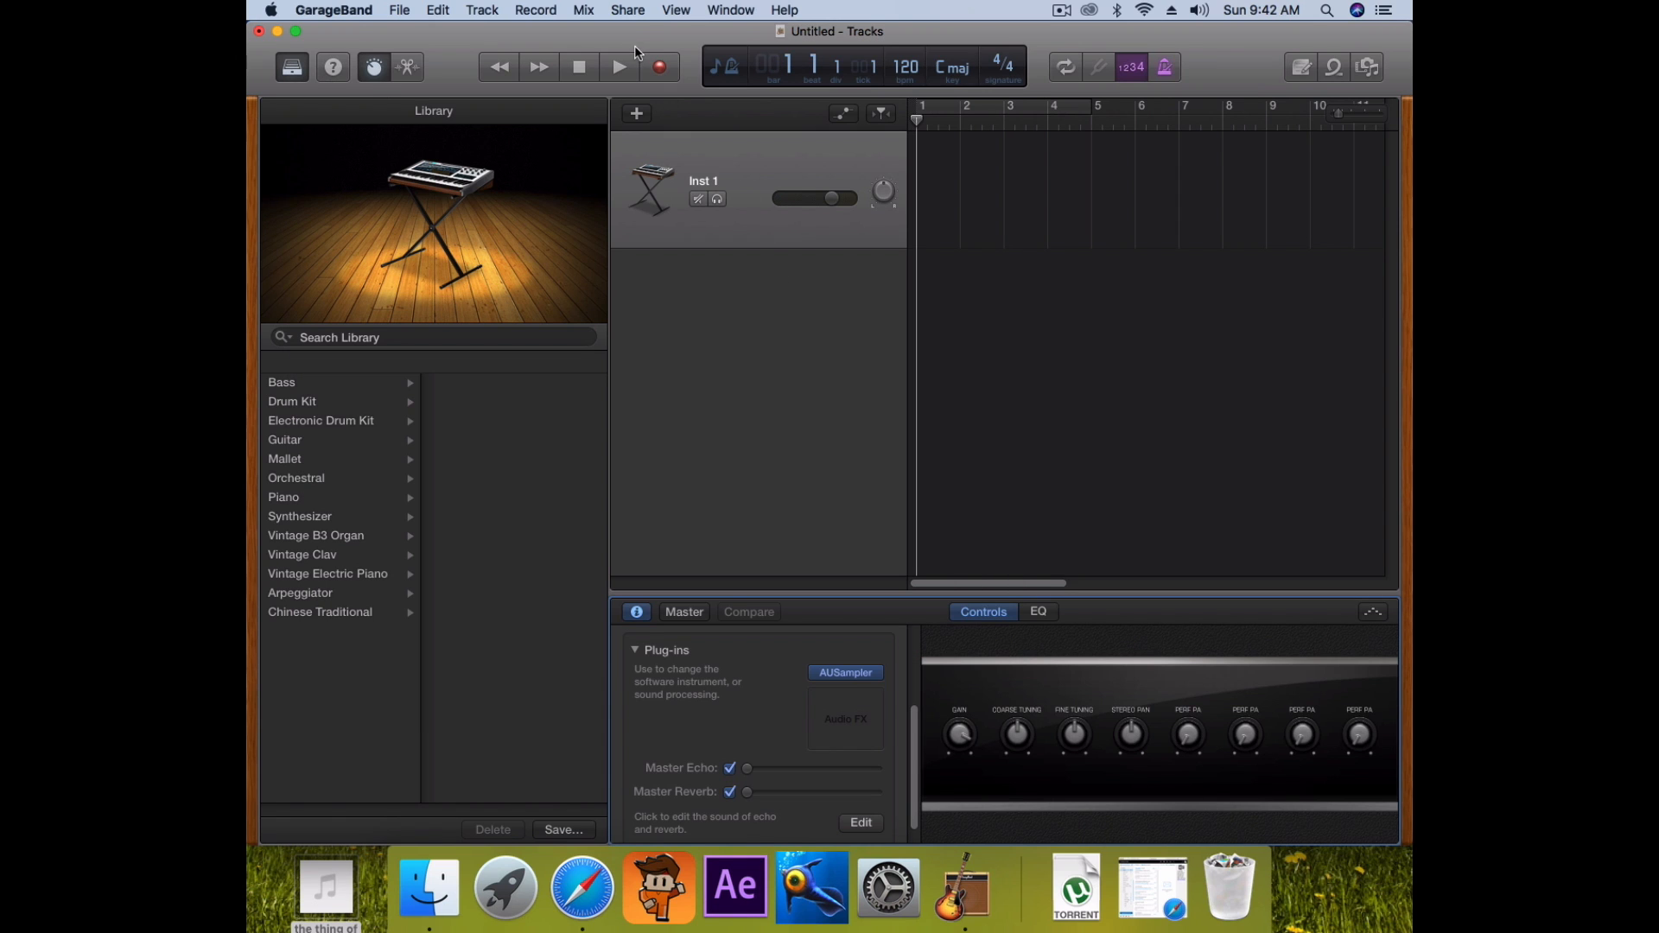
{"action": "left_click", "coordinate": [731, 10]}
{"action": "left_click", "coordinate": [766, 173]}
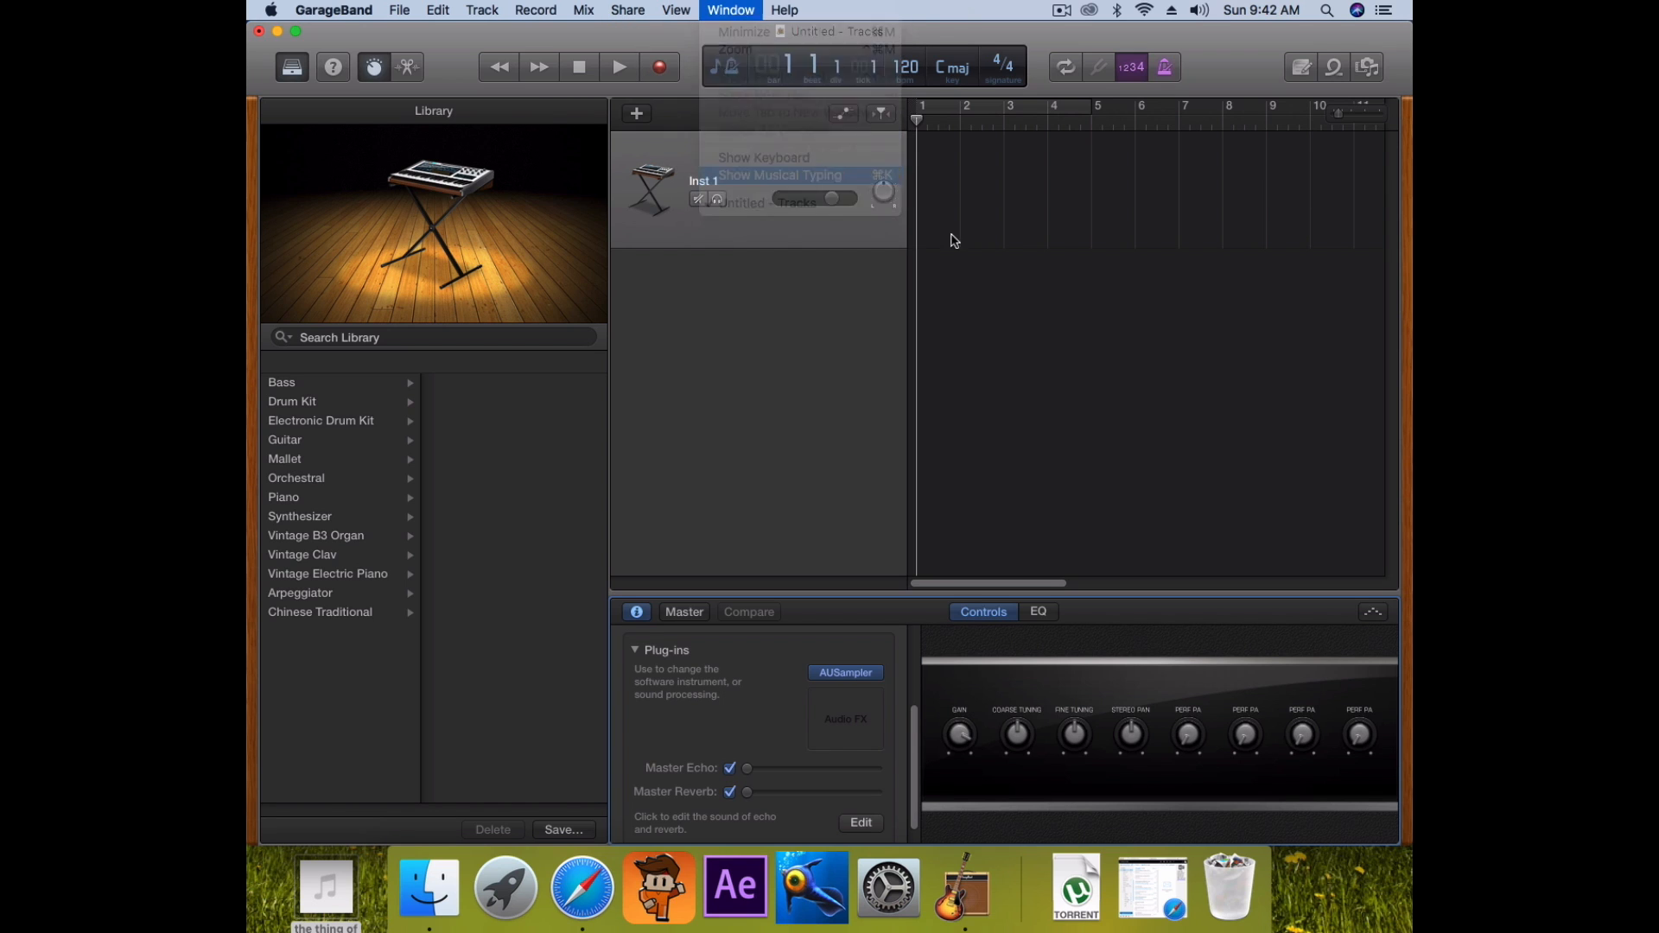
{"action": "key", "text": "s"}
{"action": "key", "text": "a"}
{"action": "key", "text": "d"}
{"action": "key", "text": "k"}
{"action": "key", "text": "h"}
{"action": "key", "text": "l"}
{"action": "key", "text": "j"}
{"action": "key", "text": "f"}
{"action": "key", "text": "g"}
{"action": "key", "text": "h"}
{"action": "key", "text": "s"}
{"action": "key", "text": "j"}
{"action": "key", "text": "k"}
{"action": "key", "text": "d"}
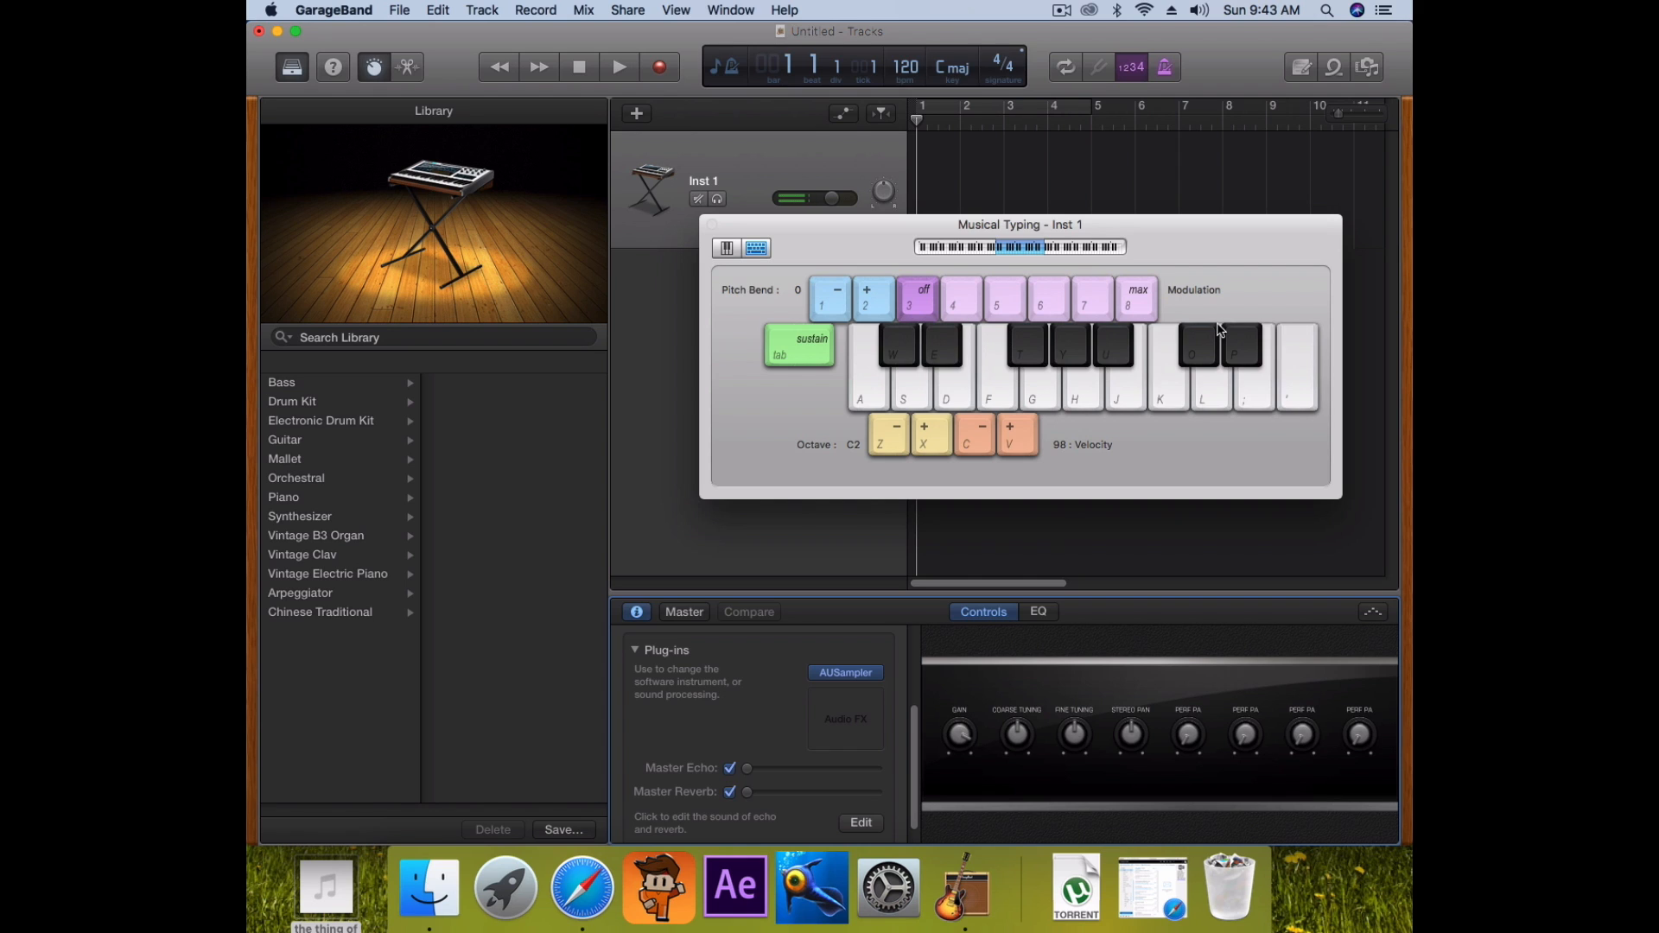
{"action": "left_click_drag", "start_coordinate": [836, 226], "coordinate": [557, 228]}
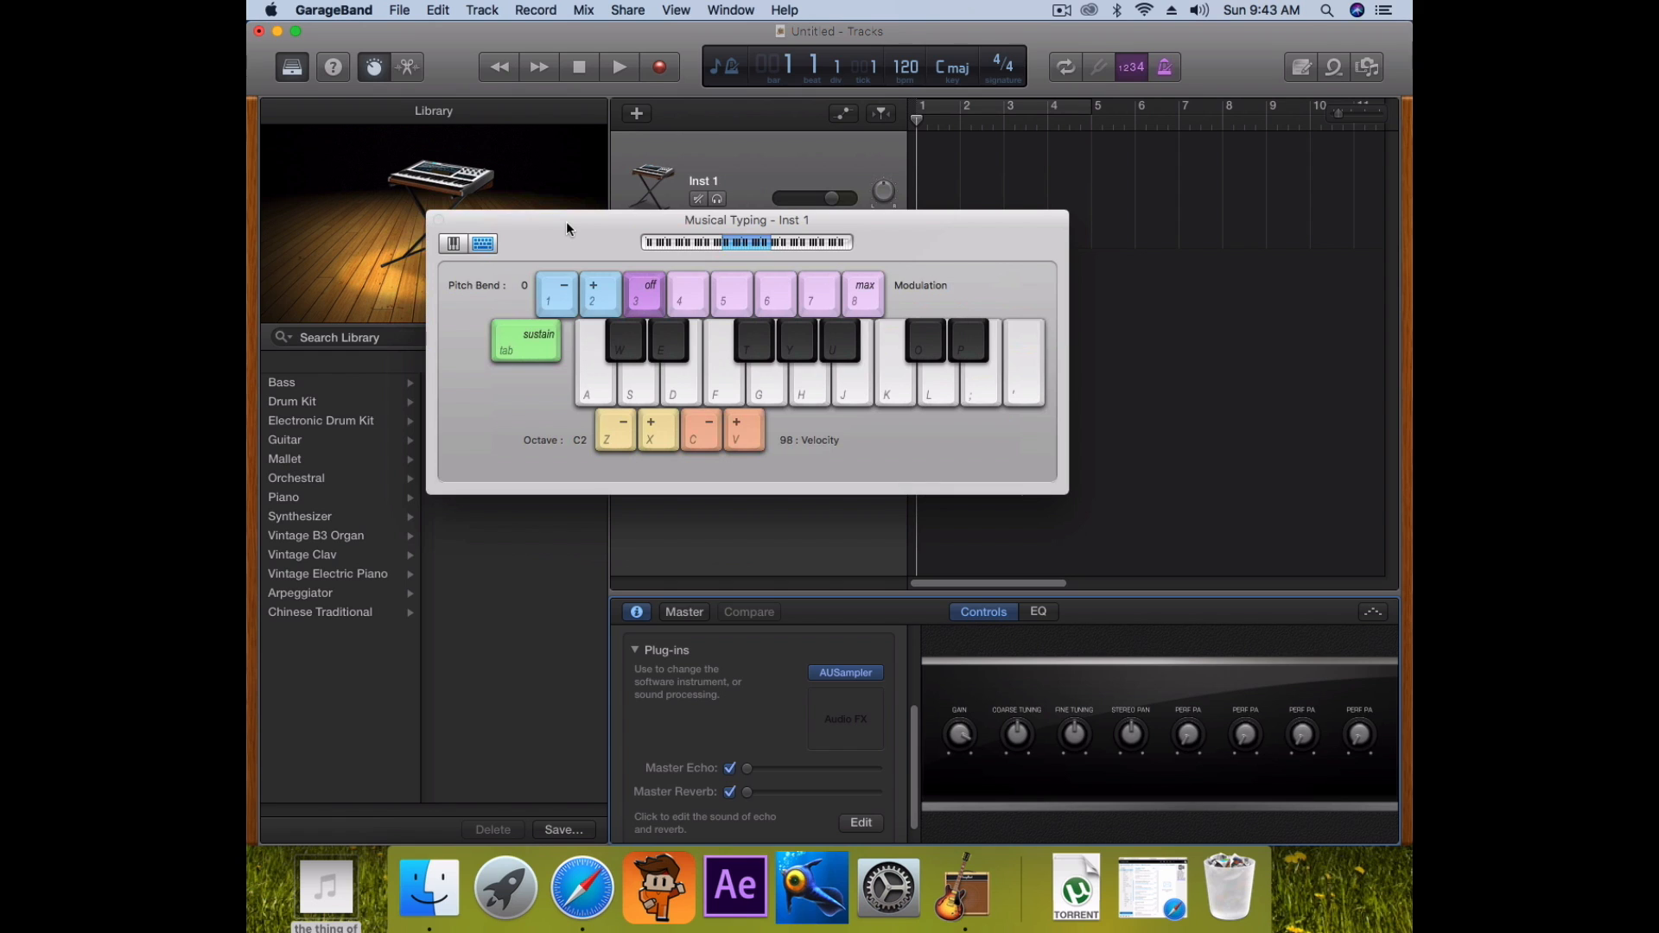
{"action": "key", "text": "f"}
{"action": "key", "text": "j"}
{"action": "key", "text": "d"}
{"action": "key", "text": "s"}
{"action": "key", "text": "h"}
{"action": "key", "text": "g"}
{"action": "key", "text": "a"}
{"action": "key", "text": "d"}
{"action": "key", "text": "f"}
{"action": "left_click_drag", "start_coordinate": [566, 233], "coordinate": [547, 204]}
{"action": "left_click", "coordinate": [422, 186]}
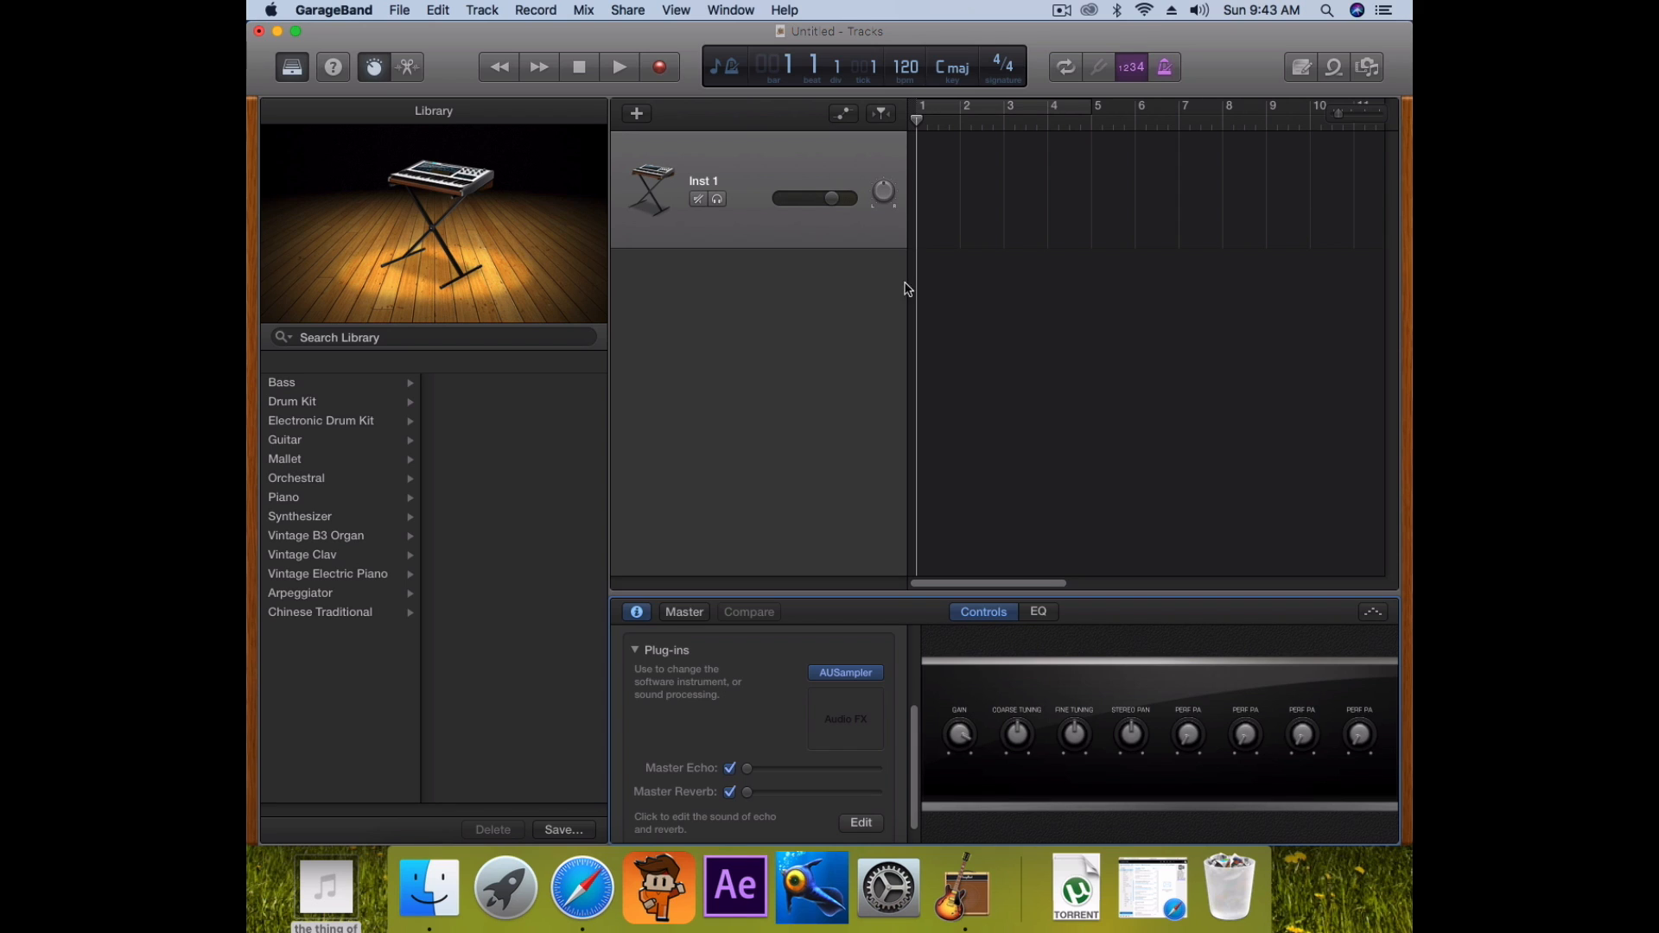
Hide Smart Controls and create an empty Inst 1 MIDI region at bar 1, trimmed to one bar
{"action": "left_click", "coordinate": [375, 68]}
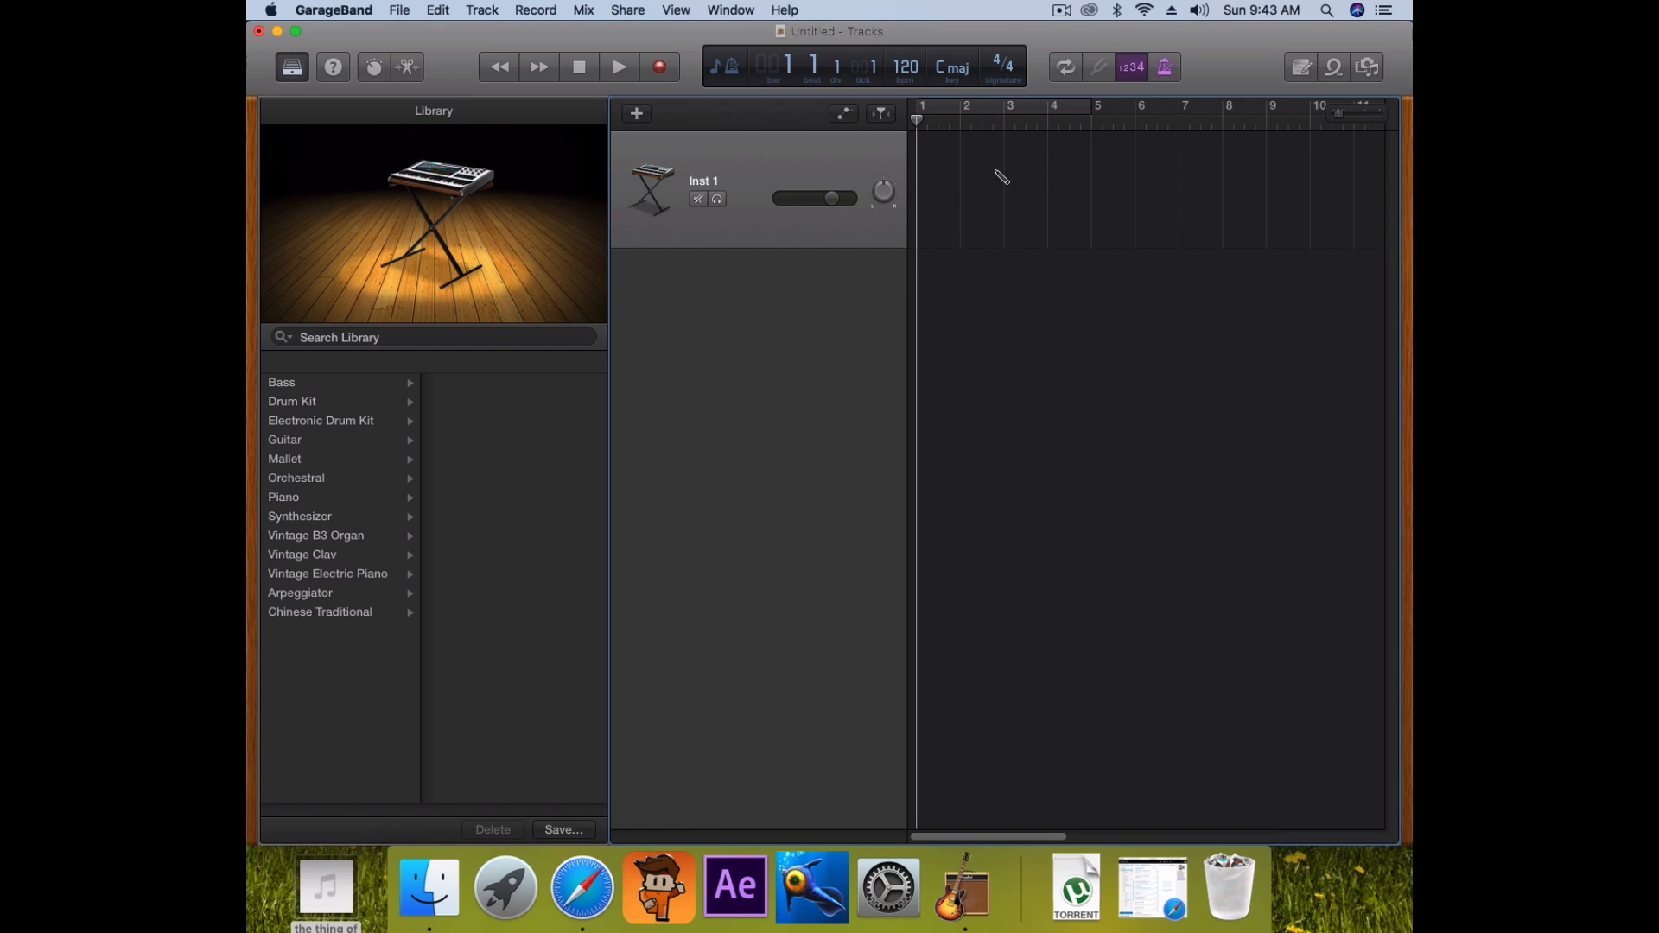
{"action": "left_click", "coordinate": [938, 182], "text": "super"}
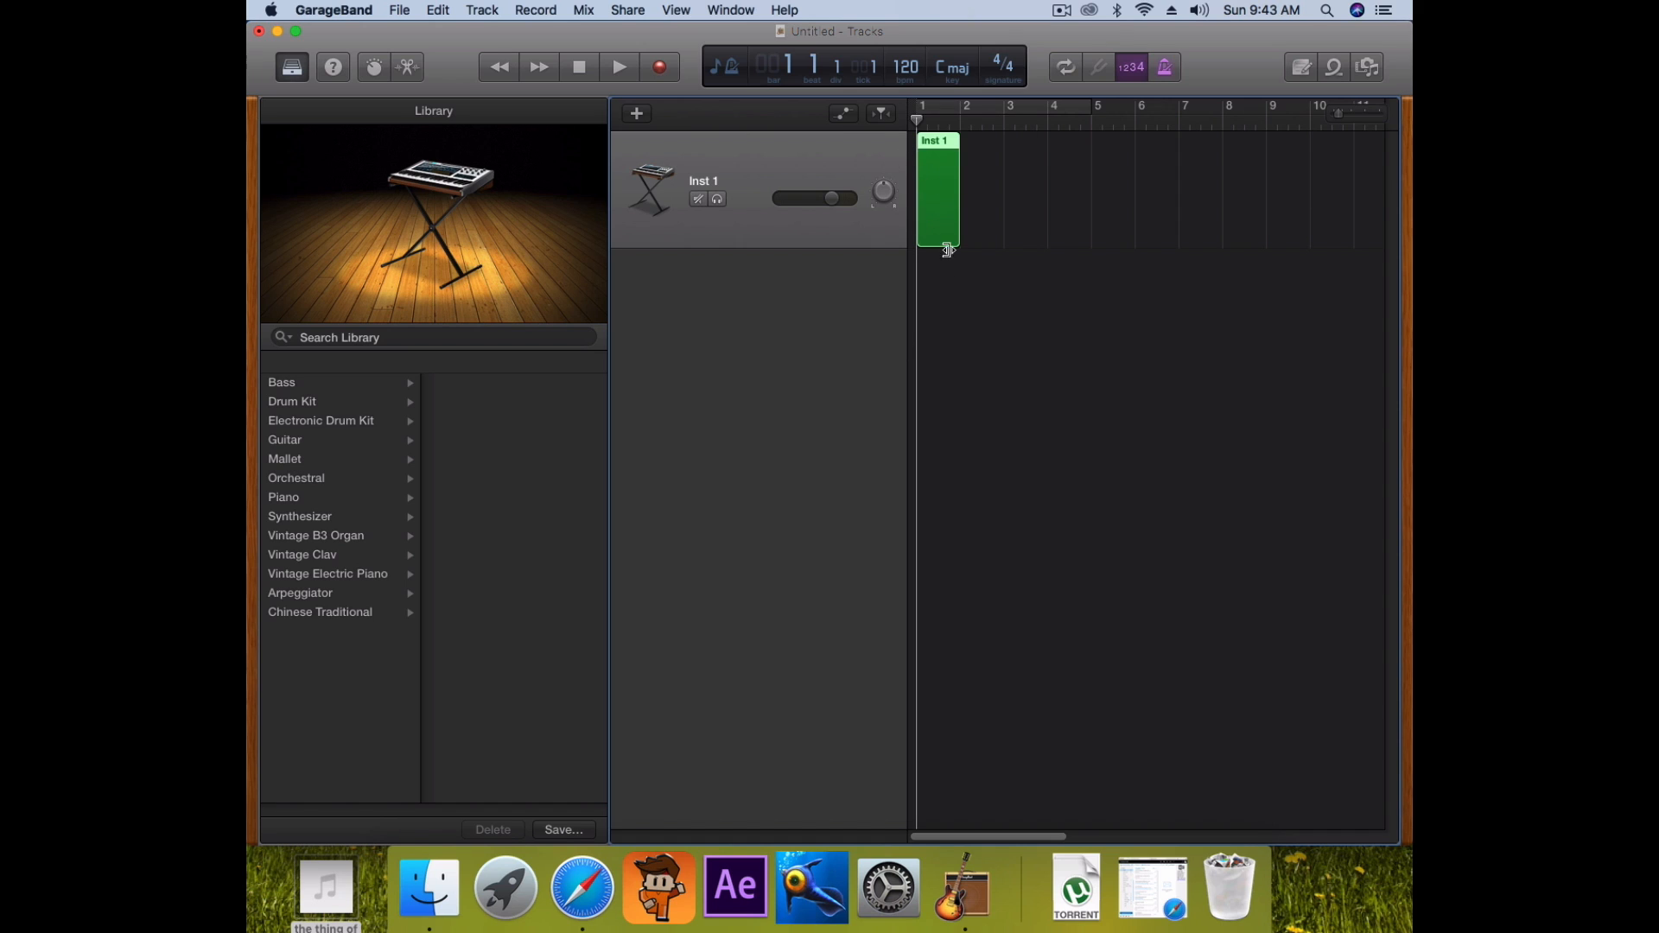
{"action": "mouse_move", "coordinate": [933, 156]}
{"action": "left_mouse_down"}
{"action": "mouse_move", "coordinate": [1007, 179]}
{"action": "mouse_move", "coordinate": [1330, 164]}
{"action": "mouse_move", "coordinate": [921, 151]}
{"action": "left_mouse_up"}
{"action": "left_click_drag", "start_coordinate": [962, 235], "coordinate": [1245, 248]}
{"action": "left_click", "coordinate": [939, 239]}
{"action": "left_click_drag", "start_coordinate": [958, 238], "coordinate": [957, 155]}
{"action": "mouse_move", "coordinate": [915, 119]}
{"action": "left_mouse_down"}
{"action": "mouse_move", "coordinate": [939, 120]}
{"action": "mouse_move", "coordinate": [916, 119]}
{"action": "left_mouse_up"}
Turn on the metronome and test it with a short playback from bar 1
{"action": "left_click", "coordinate": [1165, 68]}
{"action": "left_click", "coordinate": [619, 69]}
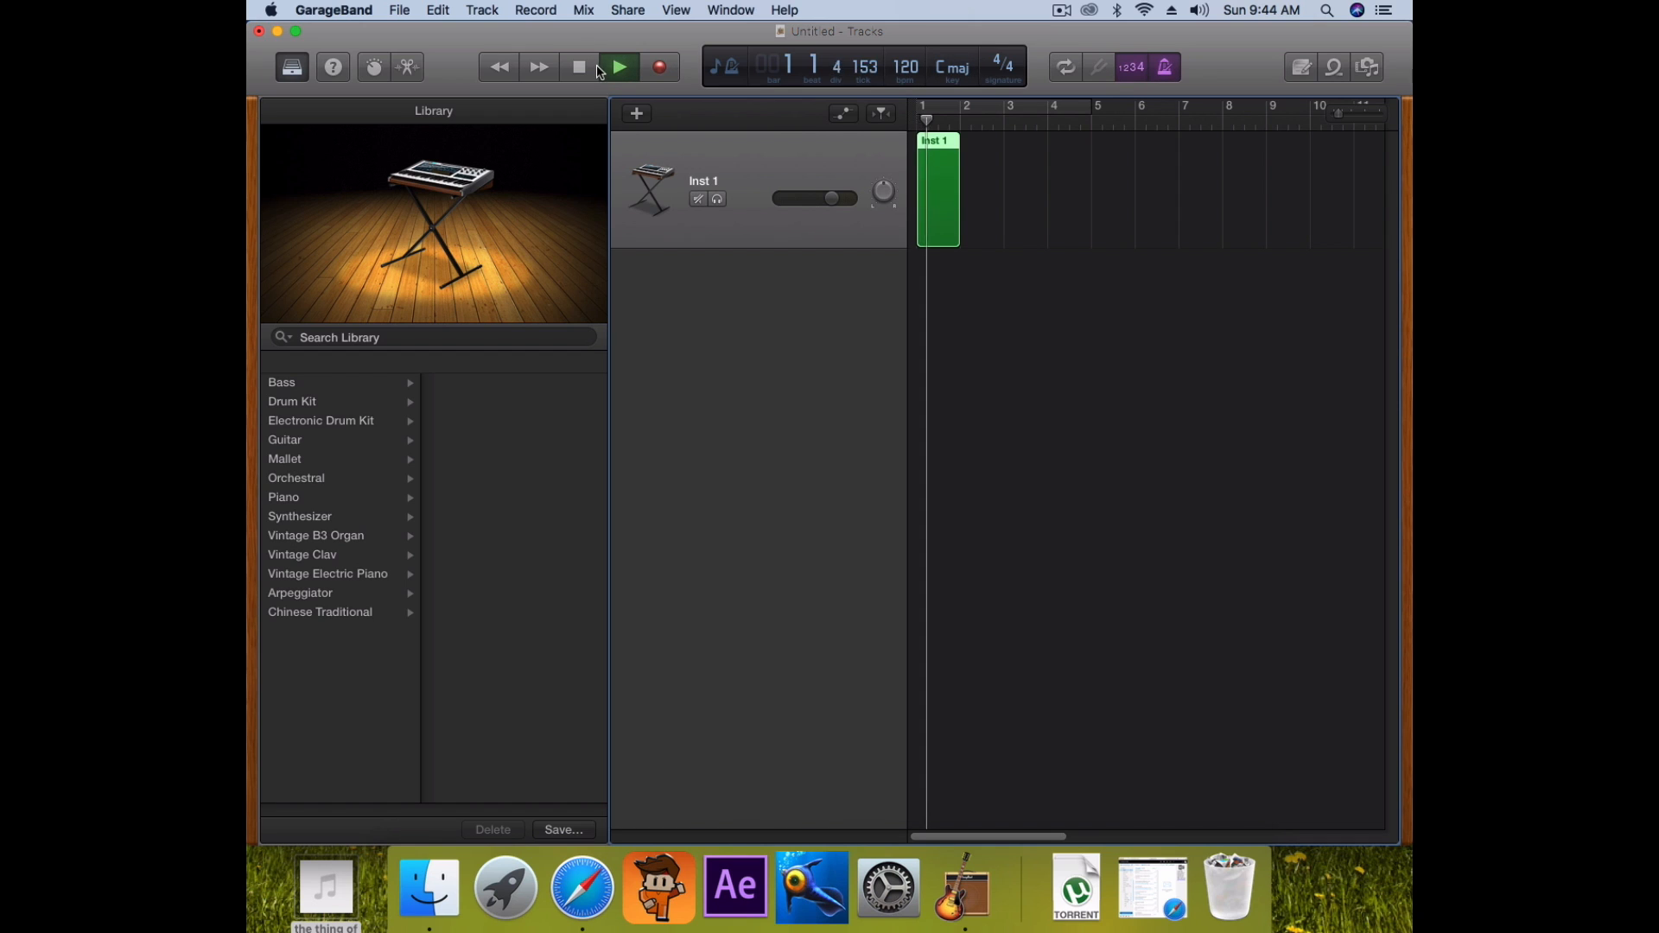
{"action": "left_click", "coordinate": [587, 71]}
{"action": "left_click", "coordinate": [916, 112]}
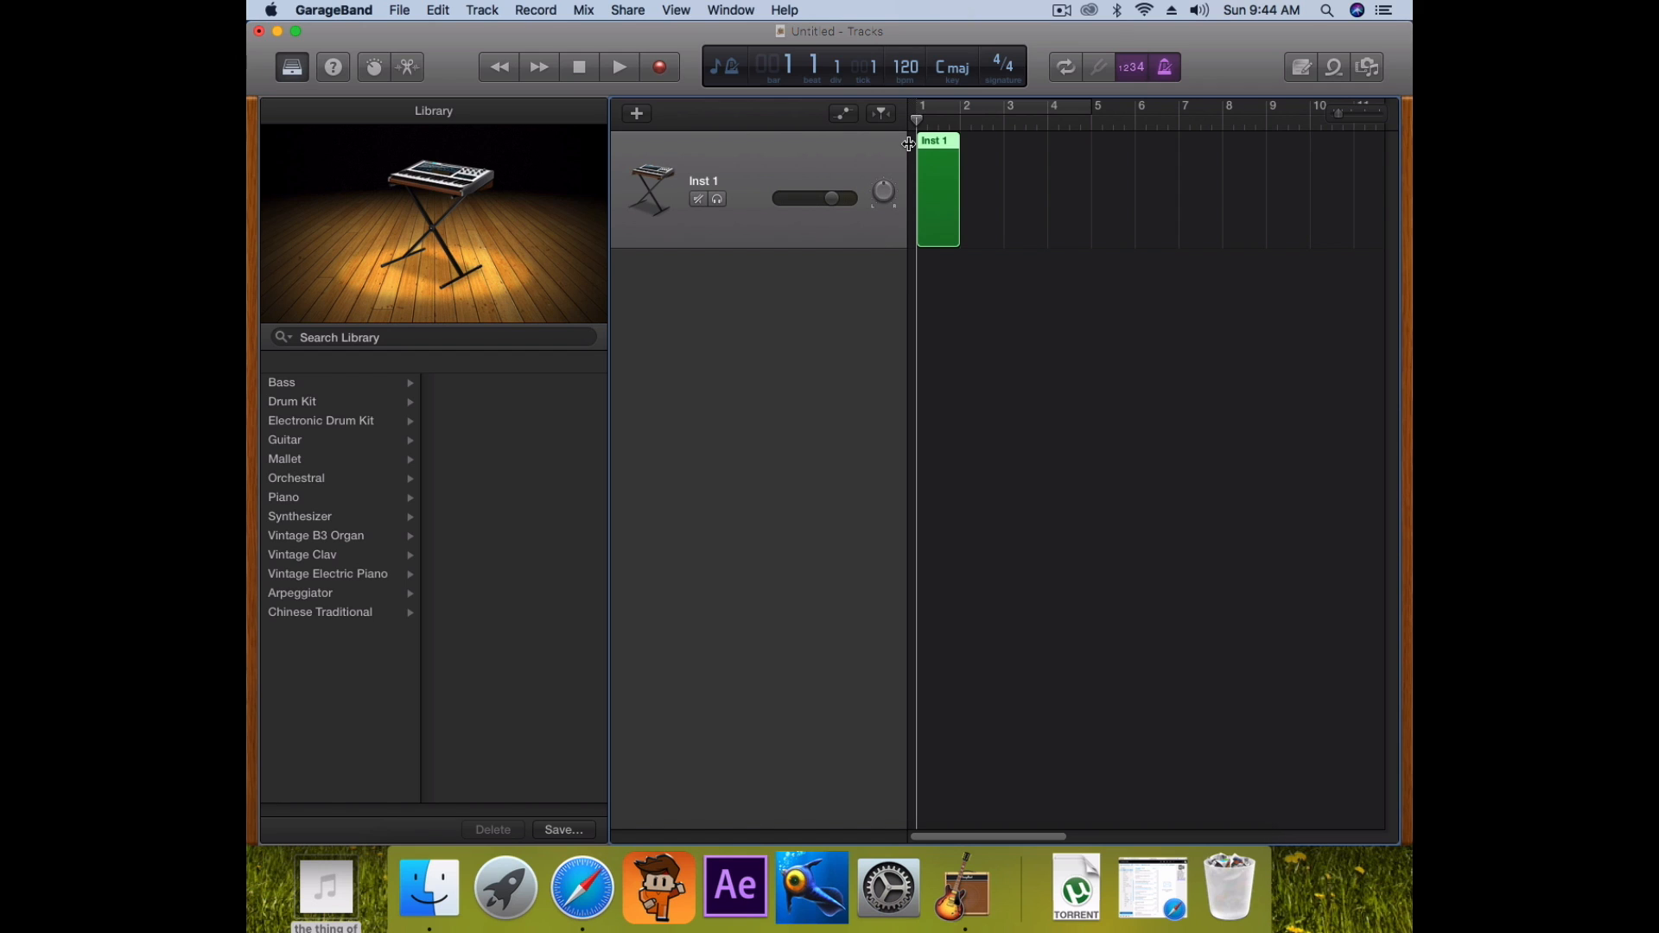
Change the song tempo from 120 to 200 bpm and play it back
{"action": "double_click", "coordinate": [905, 68]}
{"action": "key", "text": "BackSpace"}
{"action": "type", "text": "200"}
{"action": "key", "text": "Return"}
{"action": "key", "text": "space"}
{"action": "key", "text": "Return"}
In the Piano Roll, draw a short C3 note at the start of the Inst 1 region
{"action": "left_click", "coordinate": [414, 69]}
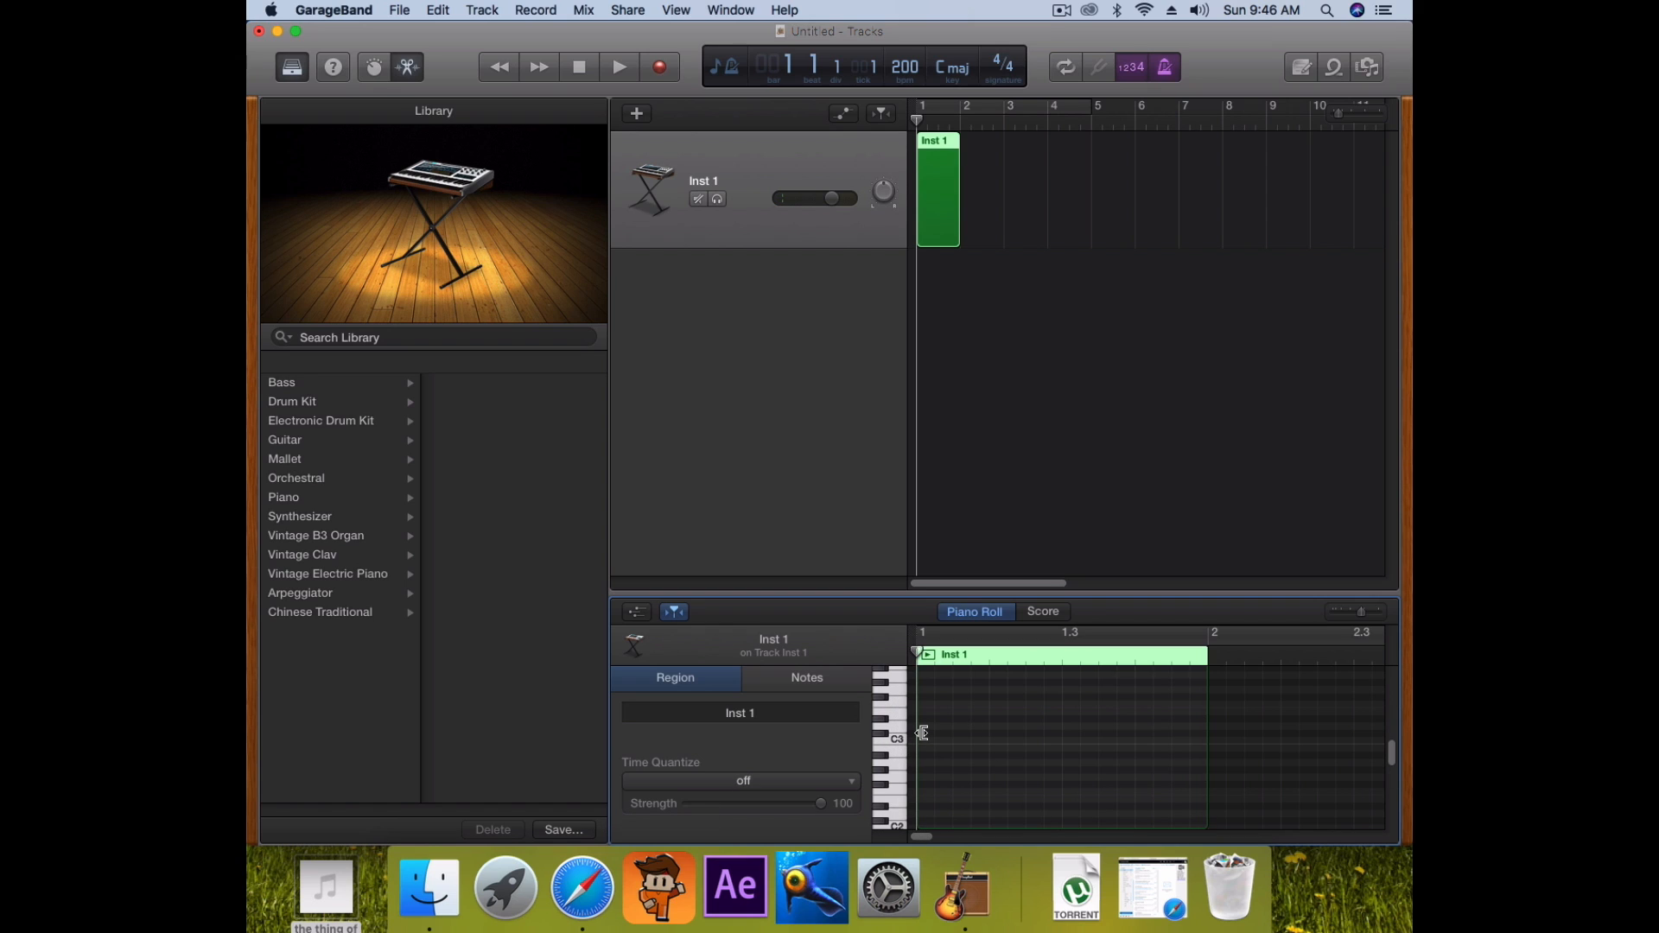
{"action": "mouse_move", "coordinate": [898, 731]}
{"action": "left_mouse_down"}
{"action": "mouse_move", "coordinate": [900, 690]}
{"action": "mouse_move", "coordinate": [875, 767]}
{"action": "mouse_move", "coordinate": [891, 721]}
{"action": "left_mouse_up"}
{"action": "left_click", "coordinate": [928, 740]}
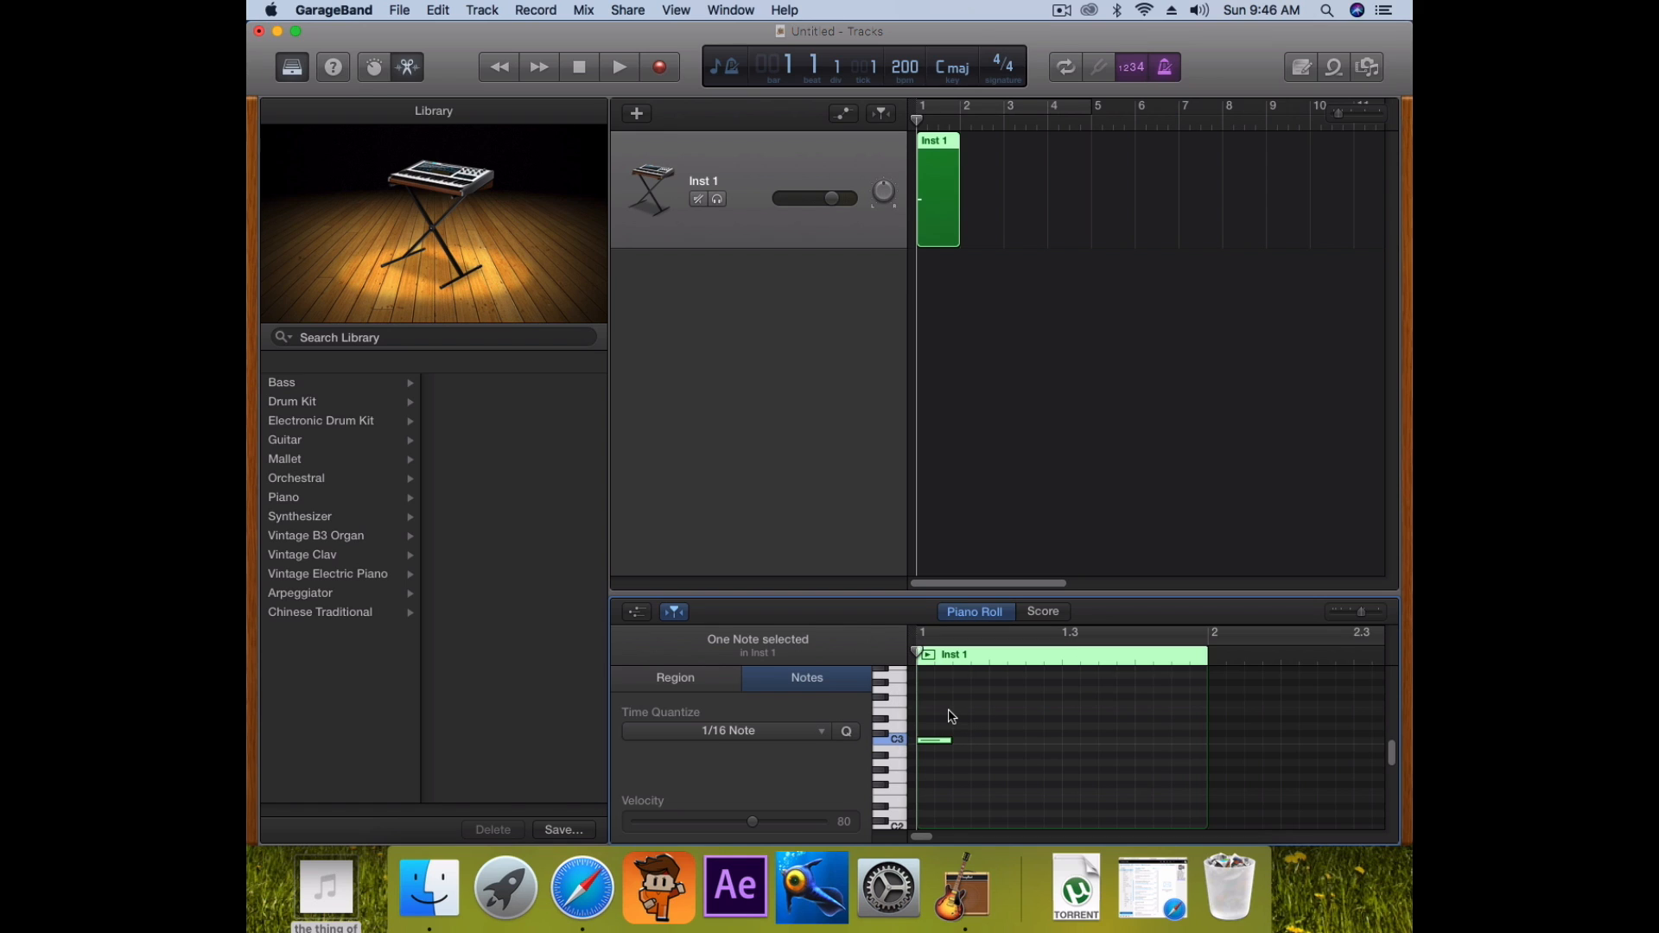
{"action": "key", "text": "space"}
{"action": "key", "text": "space"}
{"action": "left_click", "coordinate": [929, 739]}
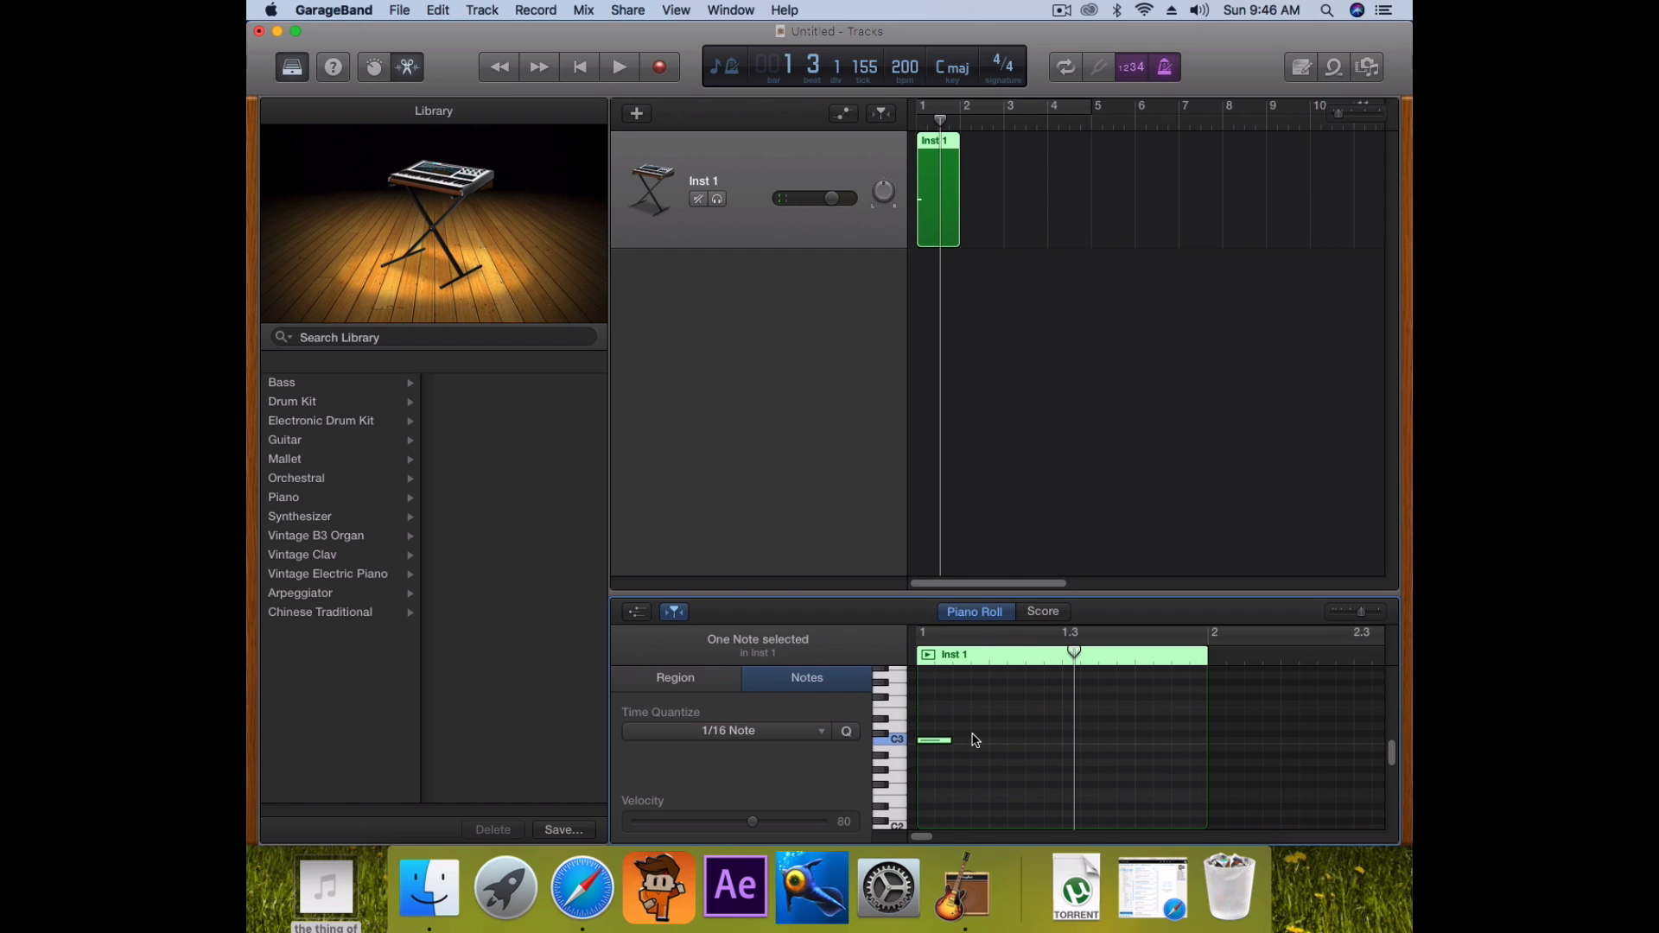
{"action": "key", "text": "Return"}
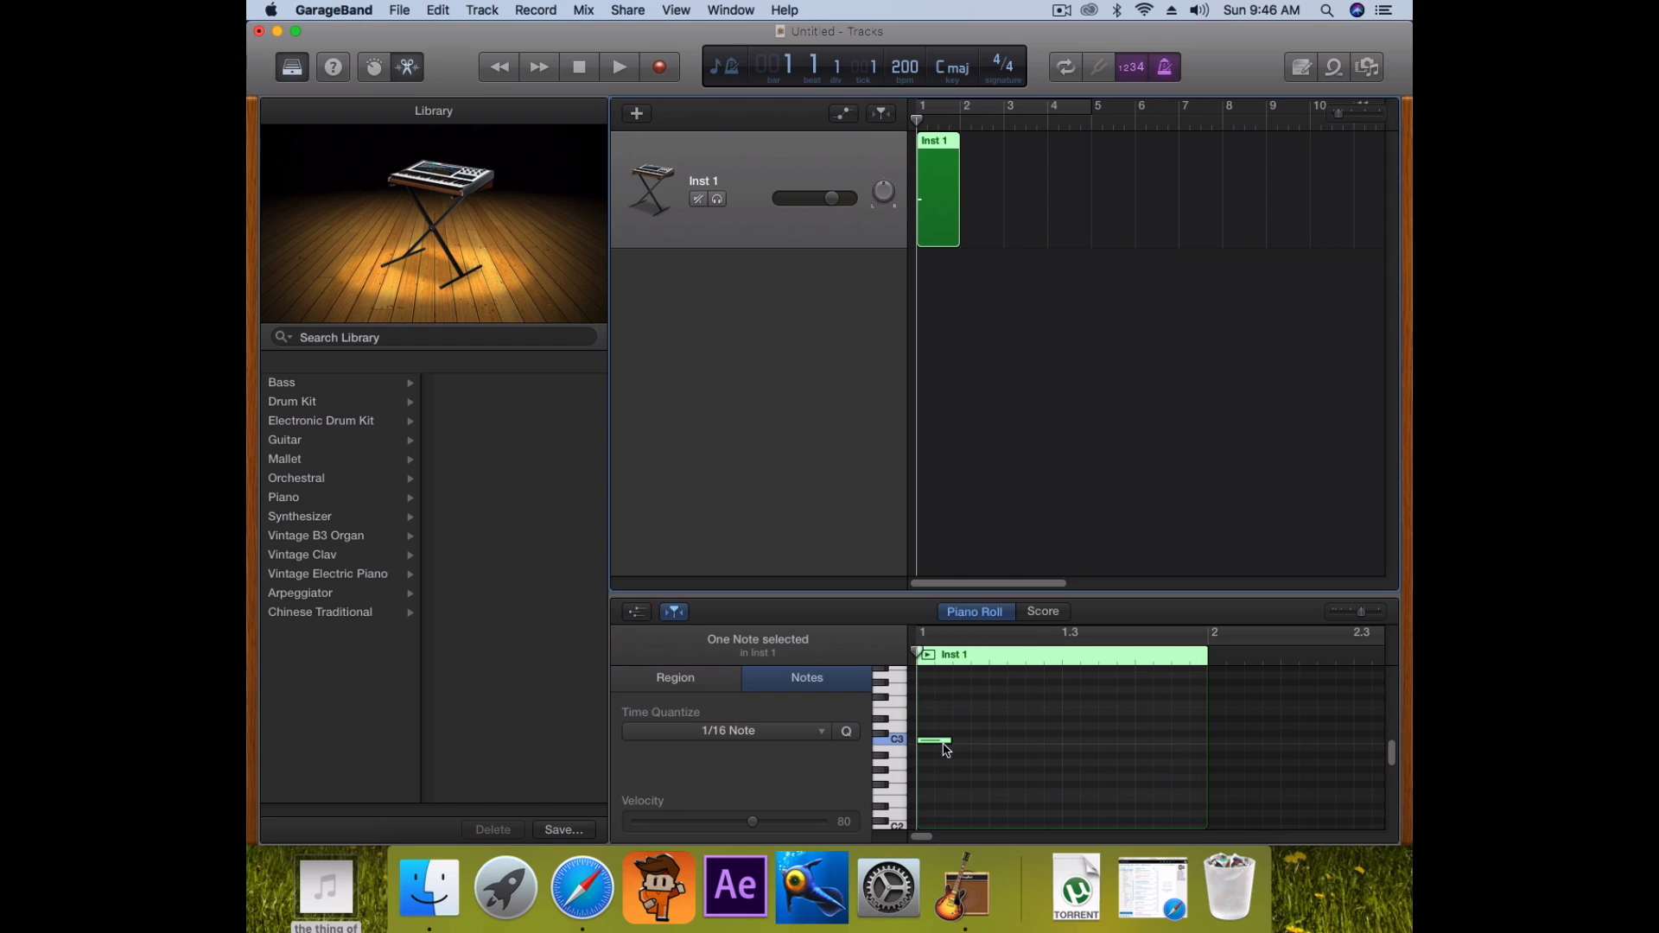
{"action": "left_click_drag", "start_coordinate": [949, 740], "coordinate": [986, 734]}
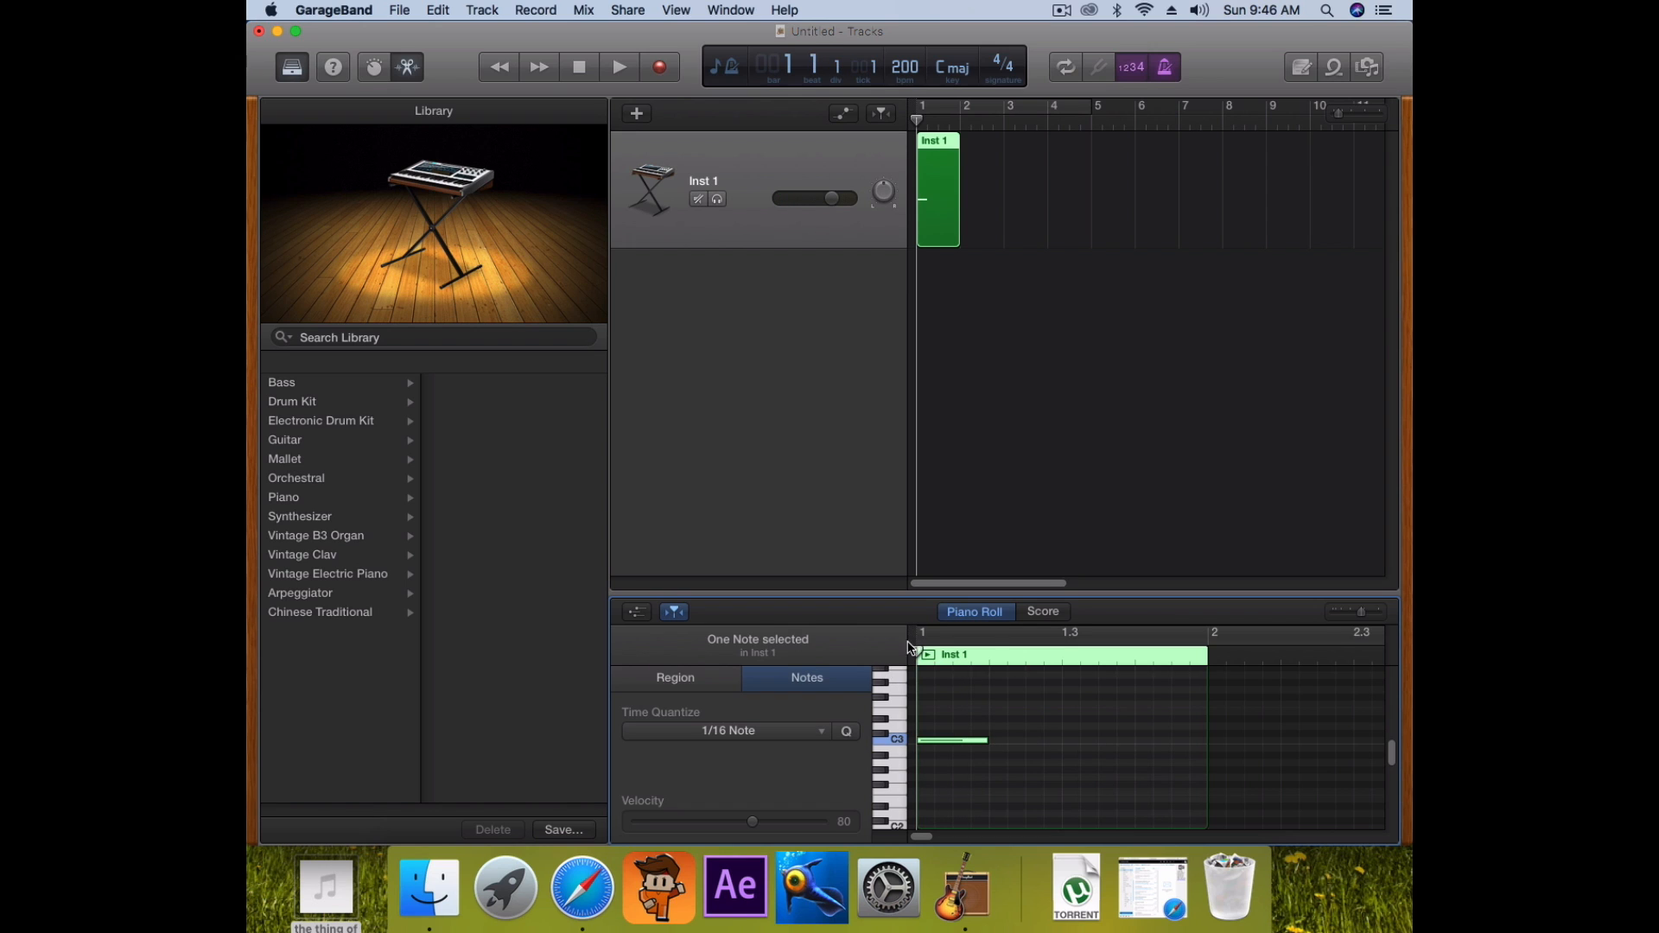
{"action": "key", "text": "space"}
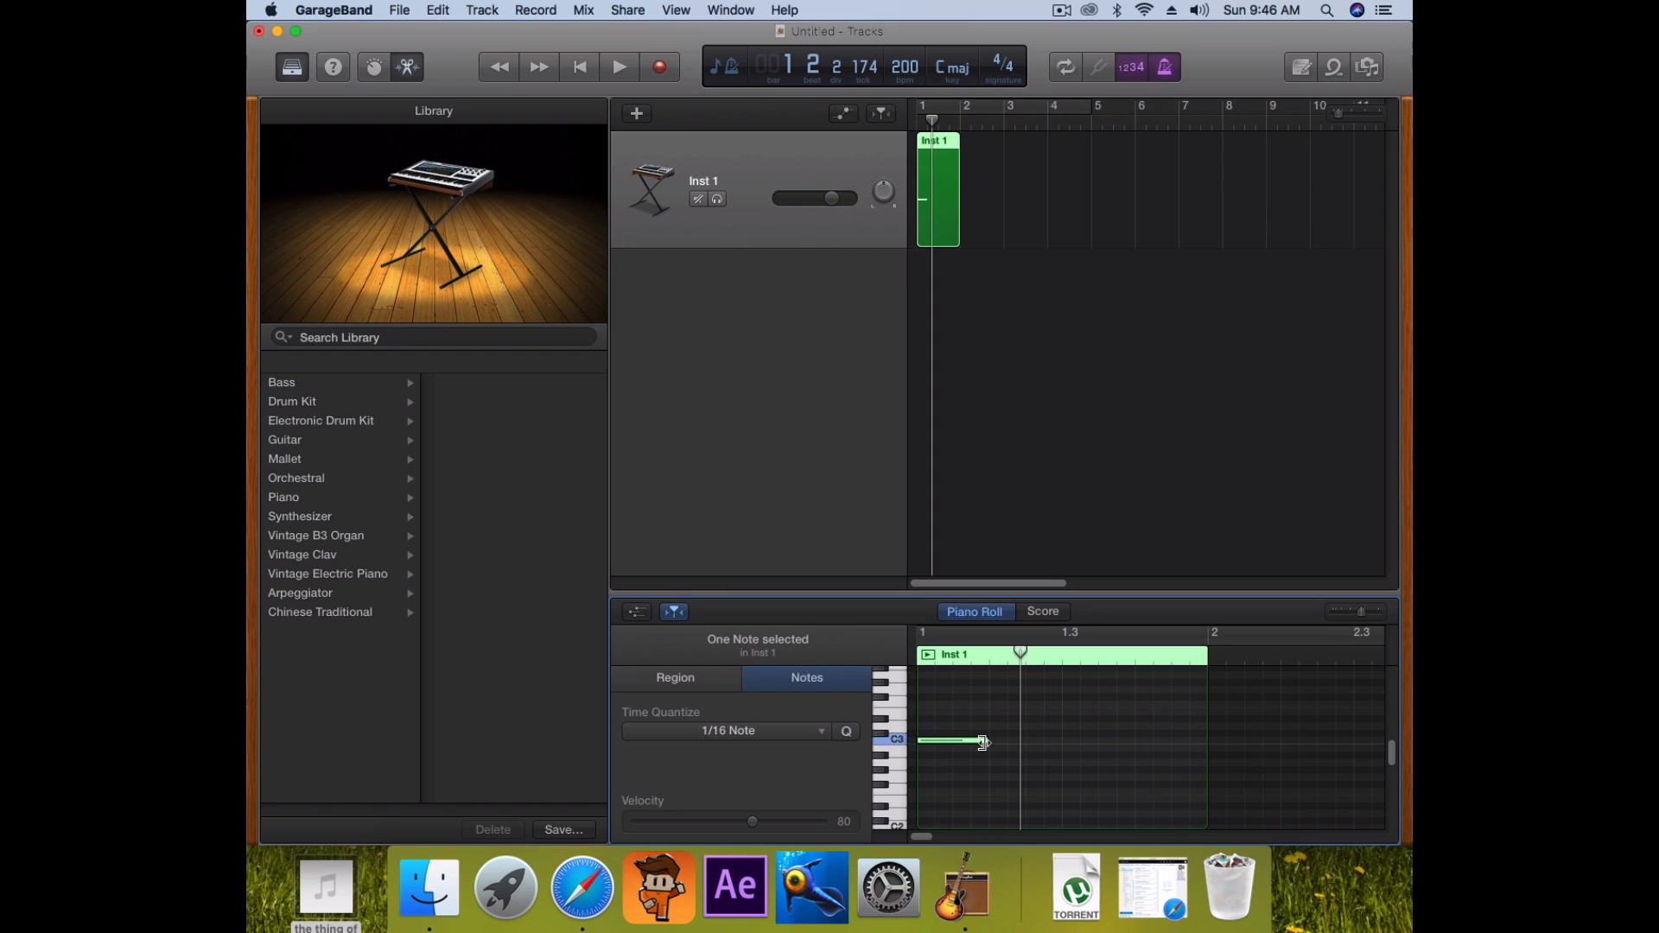
Add a higher note above C4 at bar 1 and play back both notes
{"action": "scroll", "coordinate": [989, 726], "scroll_direction": "up", "scroll_amount": 3}
{"action": "scroll", "coordinate": [991, 730], "scroll_direction": "down", "scroll_amount": 2}
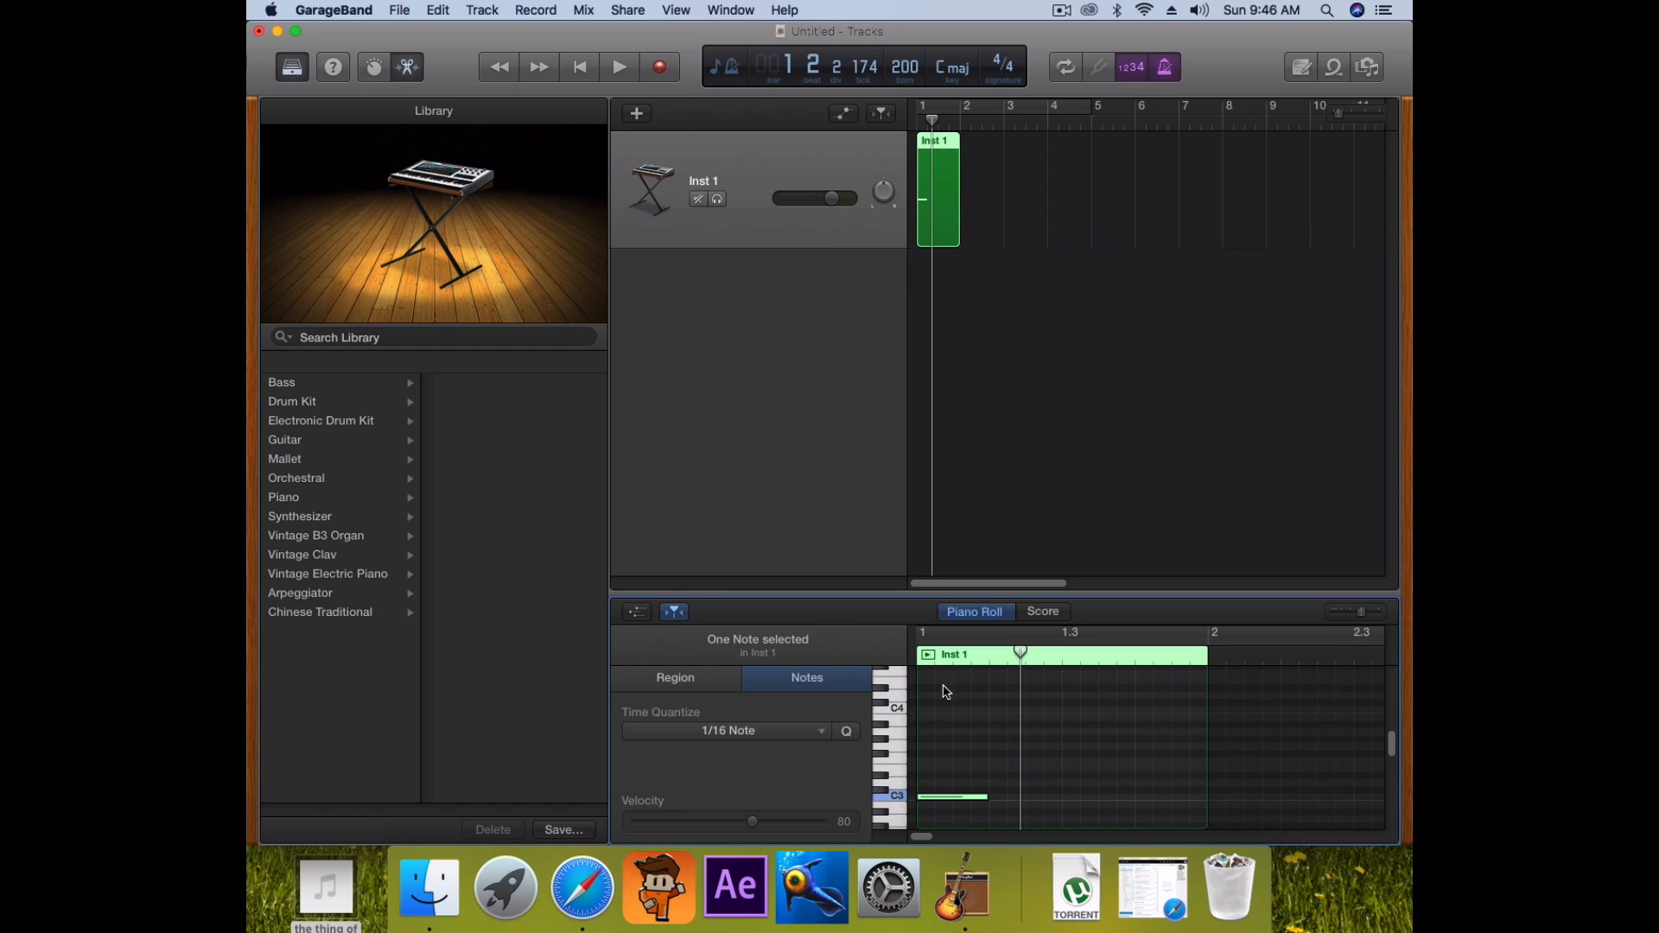
{"action": "left_click", "coordinate": [895, 718]}
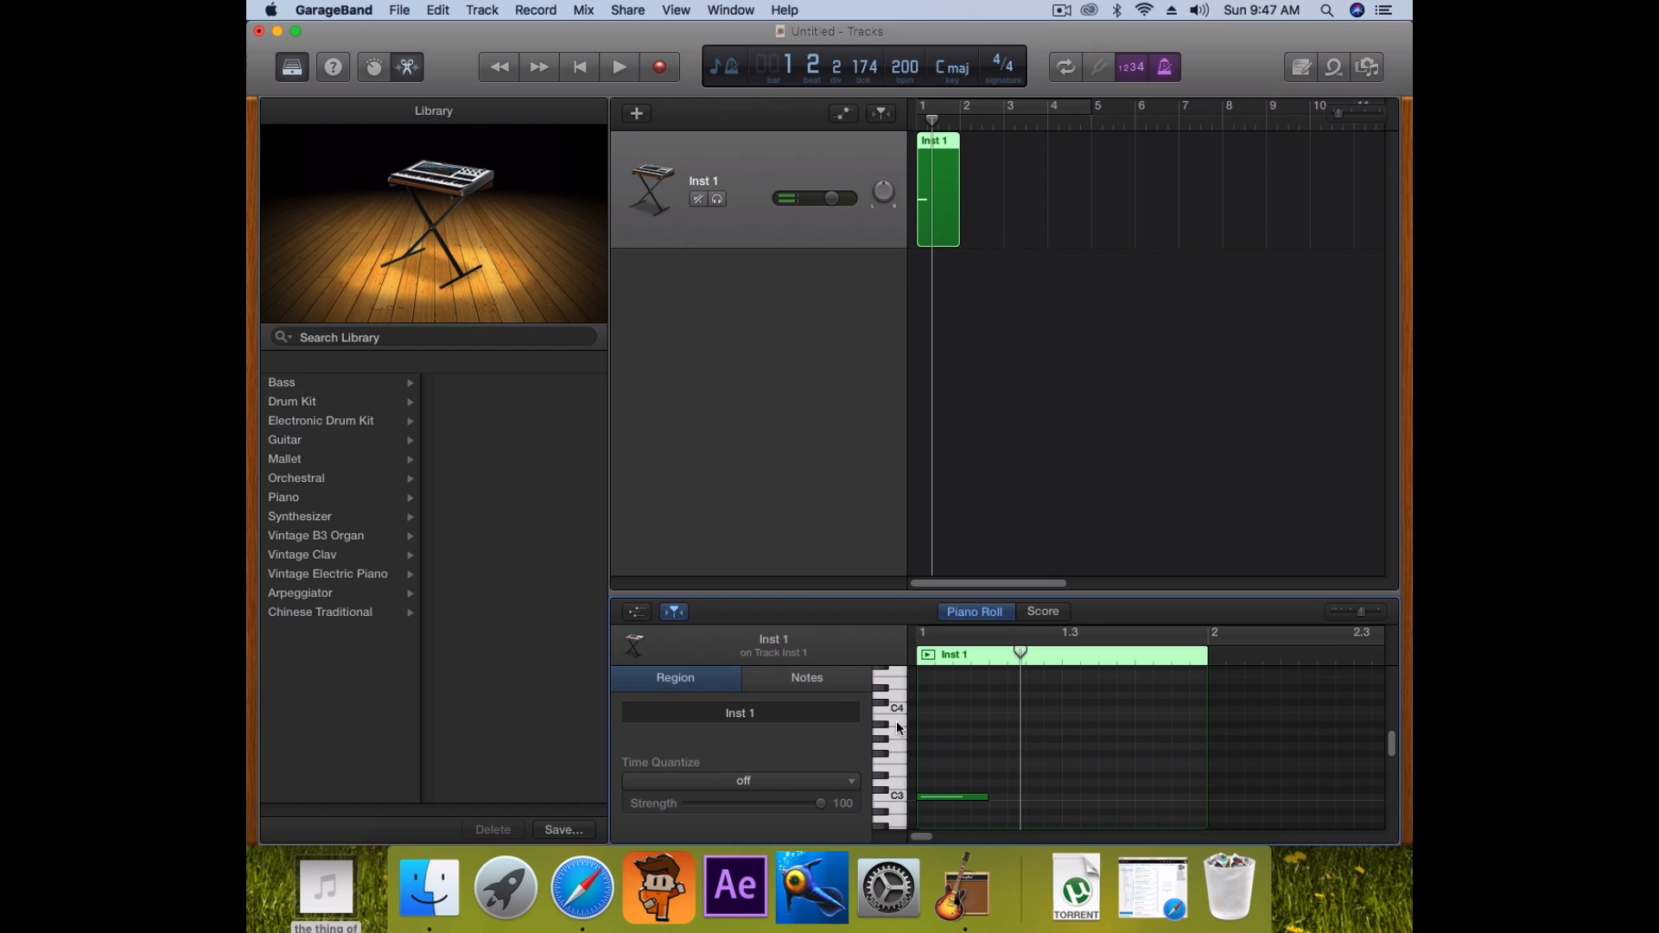
{"action": "left_click", "coordinate": [900, 735]}
{"action": "left_click", "coordinate": [891, 796]}
{"action": "left_click", "coordinate": [895, 764]}
{"action": "left_click", "coordinate": [901, 799]}
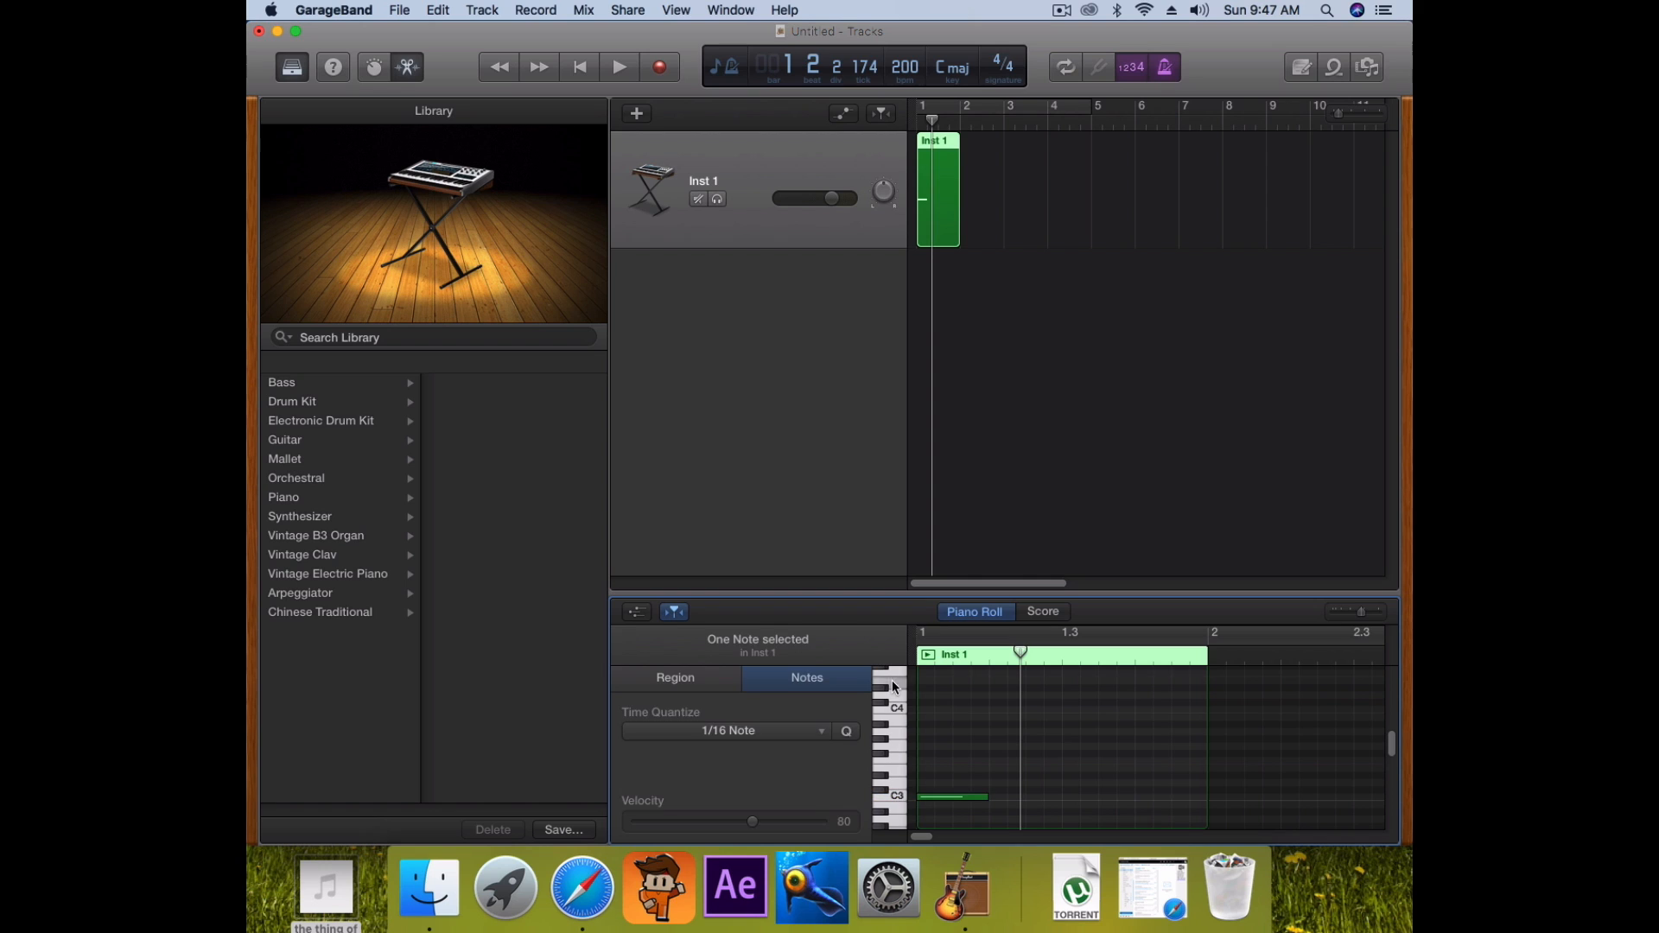
{"action": "left_click", "coordinate": [928, 681], "text": "super"}
{"action": "key", "text": "Return"}
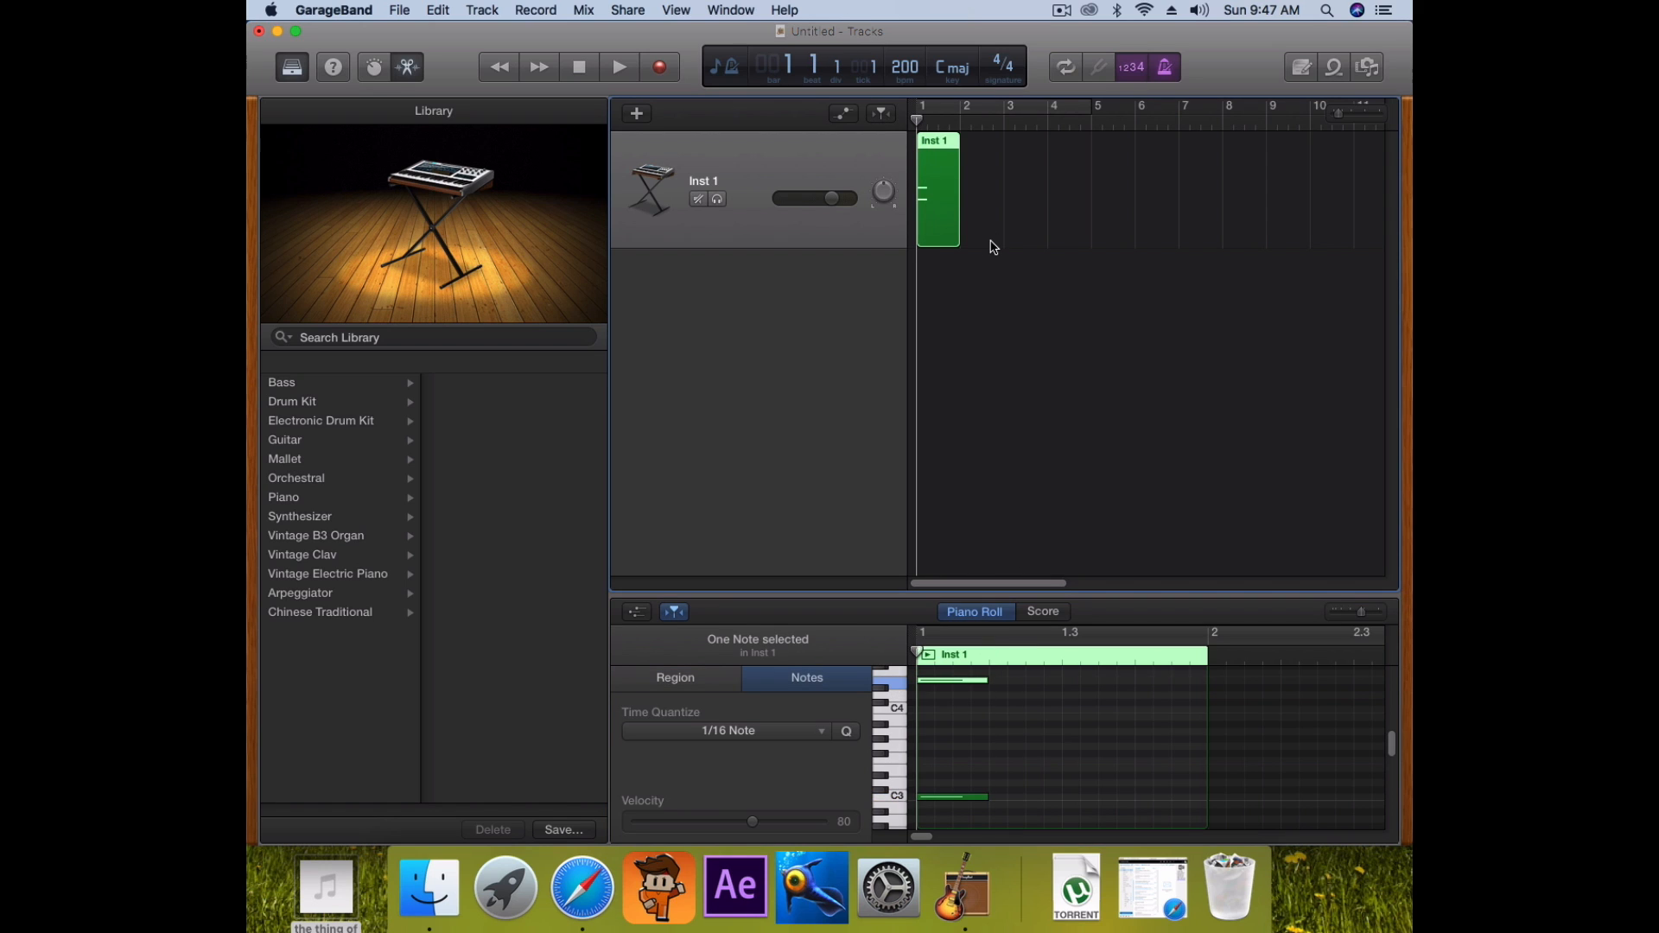
{"action": "key", "text": "space"}
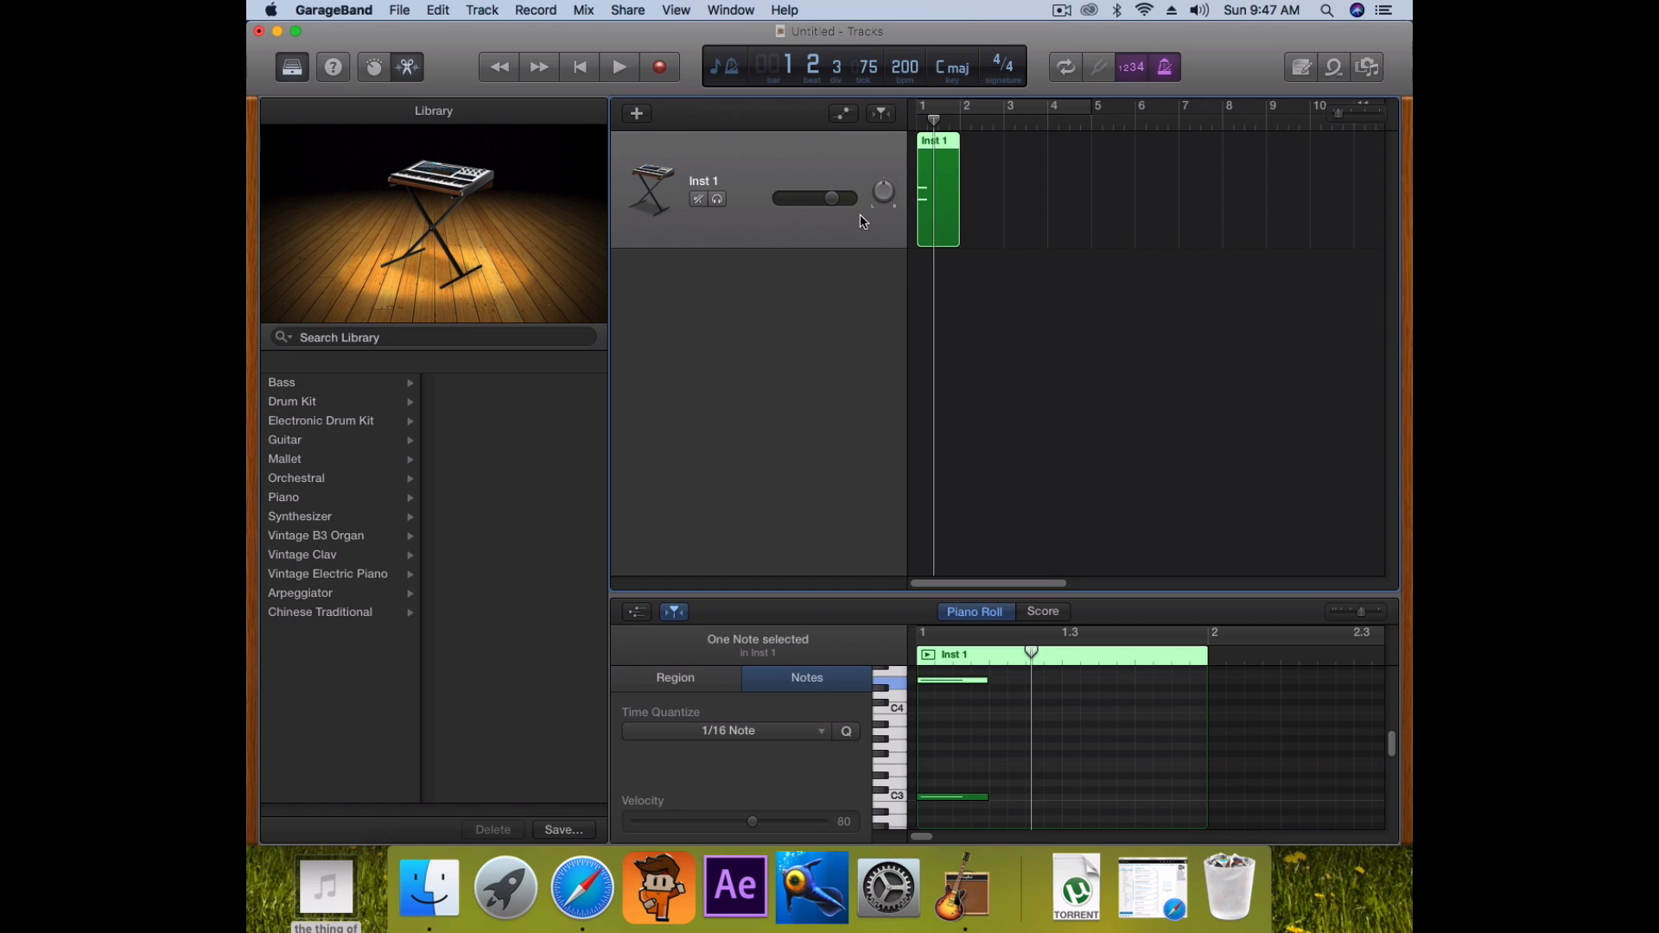
{"action": "scroll", "coordinate": [1011, 688], "scroll_direction": "down", "scroll_amount": 1}
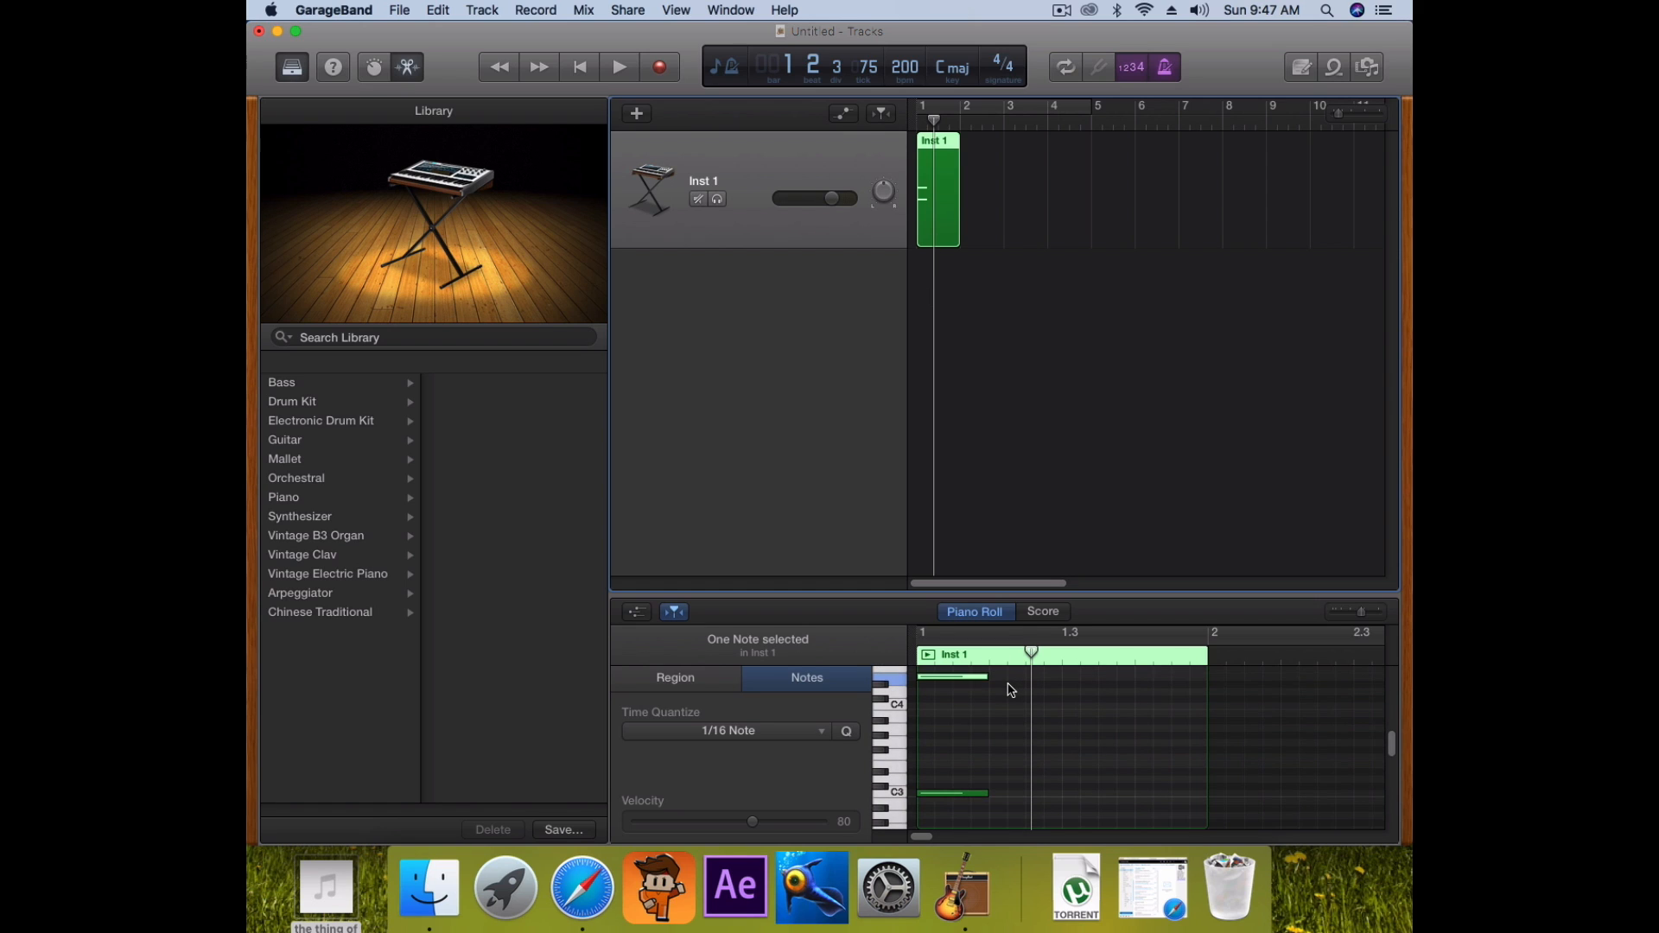
Draw high notes and one-beat C3 notes on each beat of bar 1, then play the pattern
{"action": "left_click", "coordinate": [1000, 679]}
{"action": "left_click", "coordinate": [1078, 679]}
{"action": "left_click", "coordinate": [1150, 680]}
{"action": "left_click_drag", "start_coordinate": [994, 793], "coordinate": [1061, 793]}
{"action": "left_click", "coordinate": [1078, 794]}
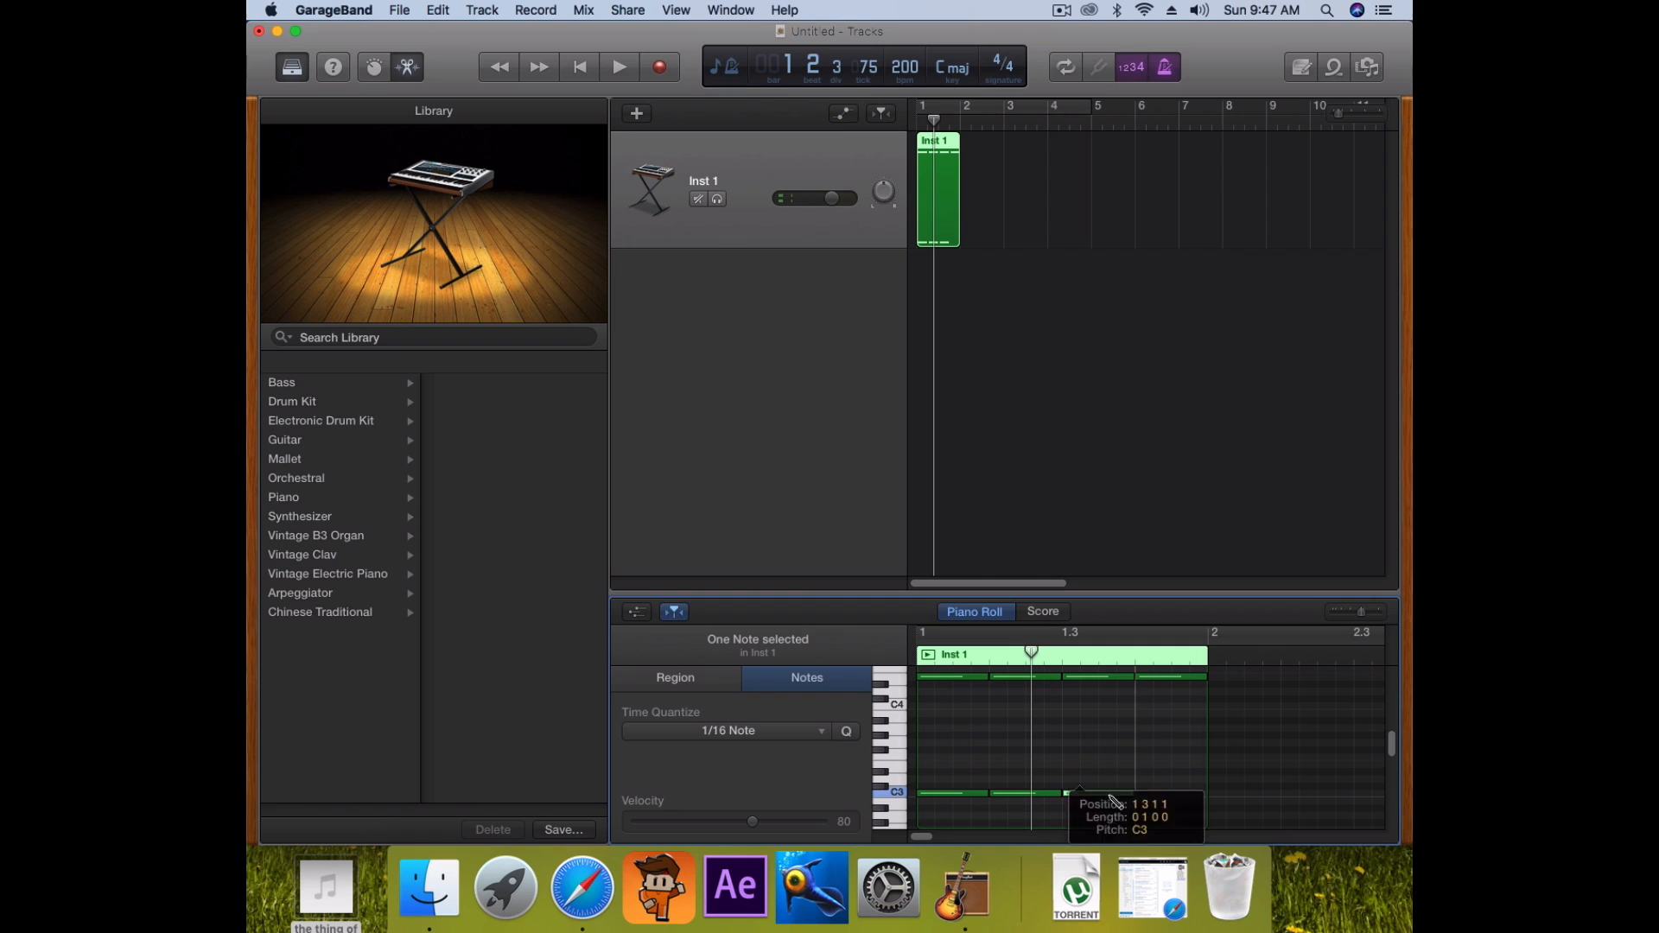
{"action": "left_click", "coordinate": [1150, 793]}
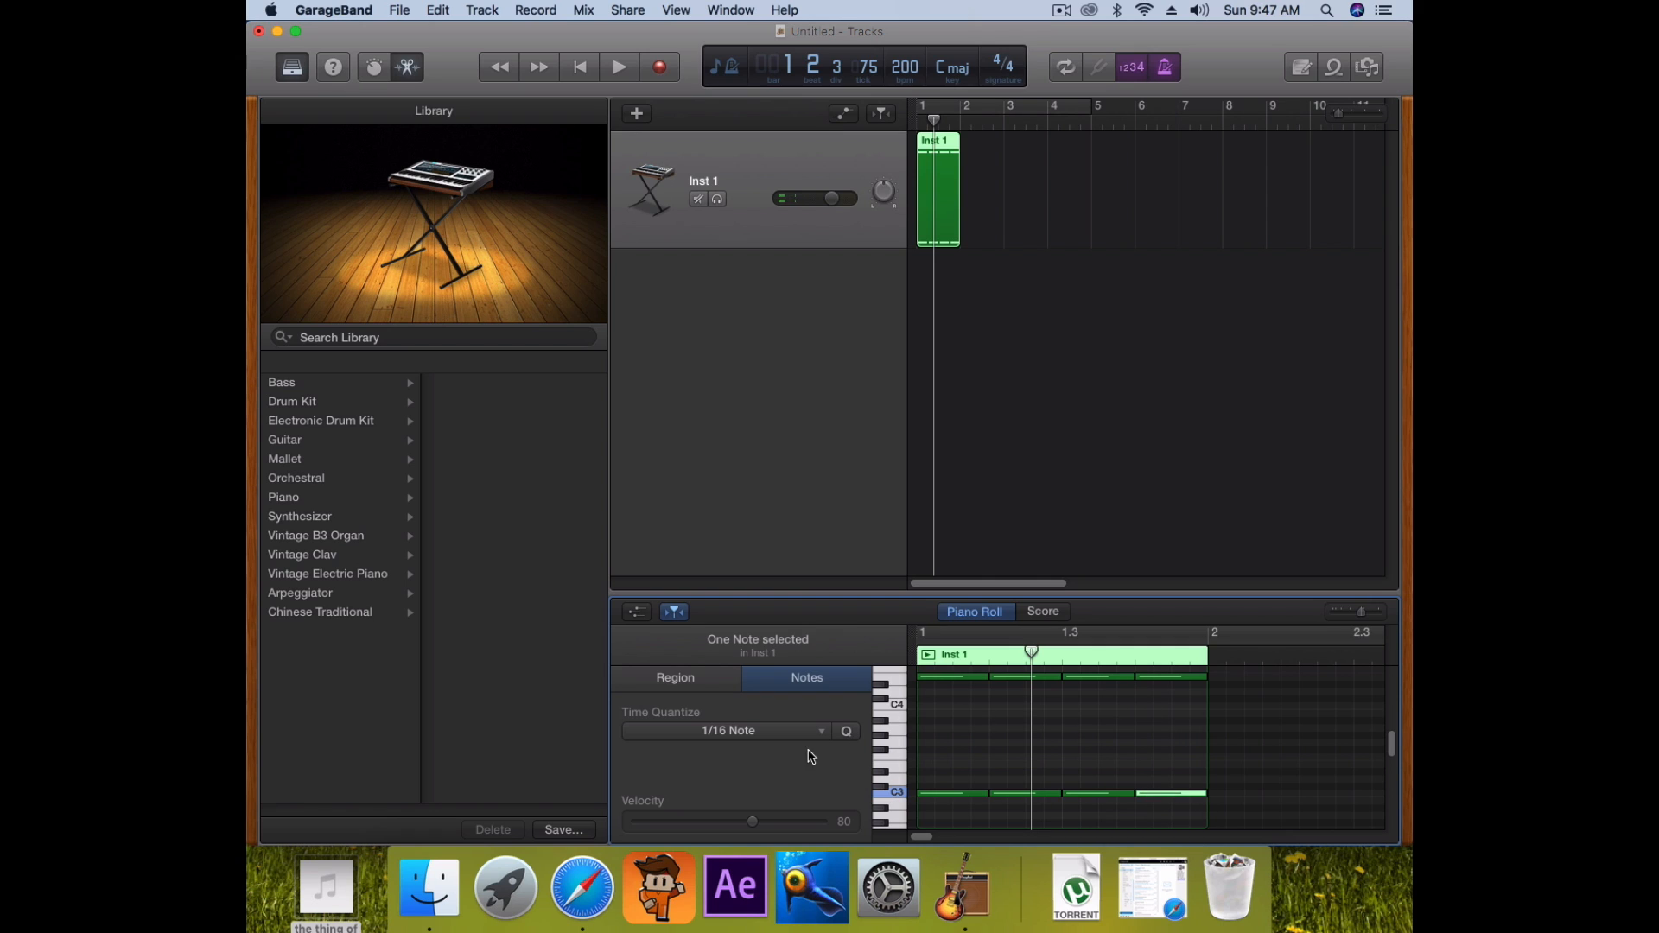
{"action": "left_click_drag", "start_coordinate": [937, 114], "coordinate": [889, 122]}
{"action": "key", "text": "space"}
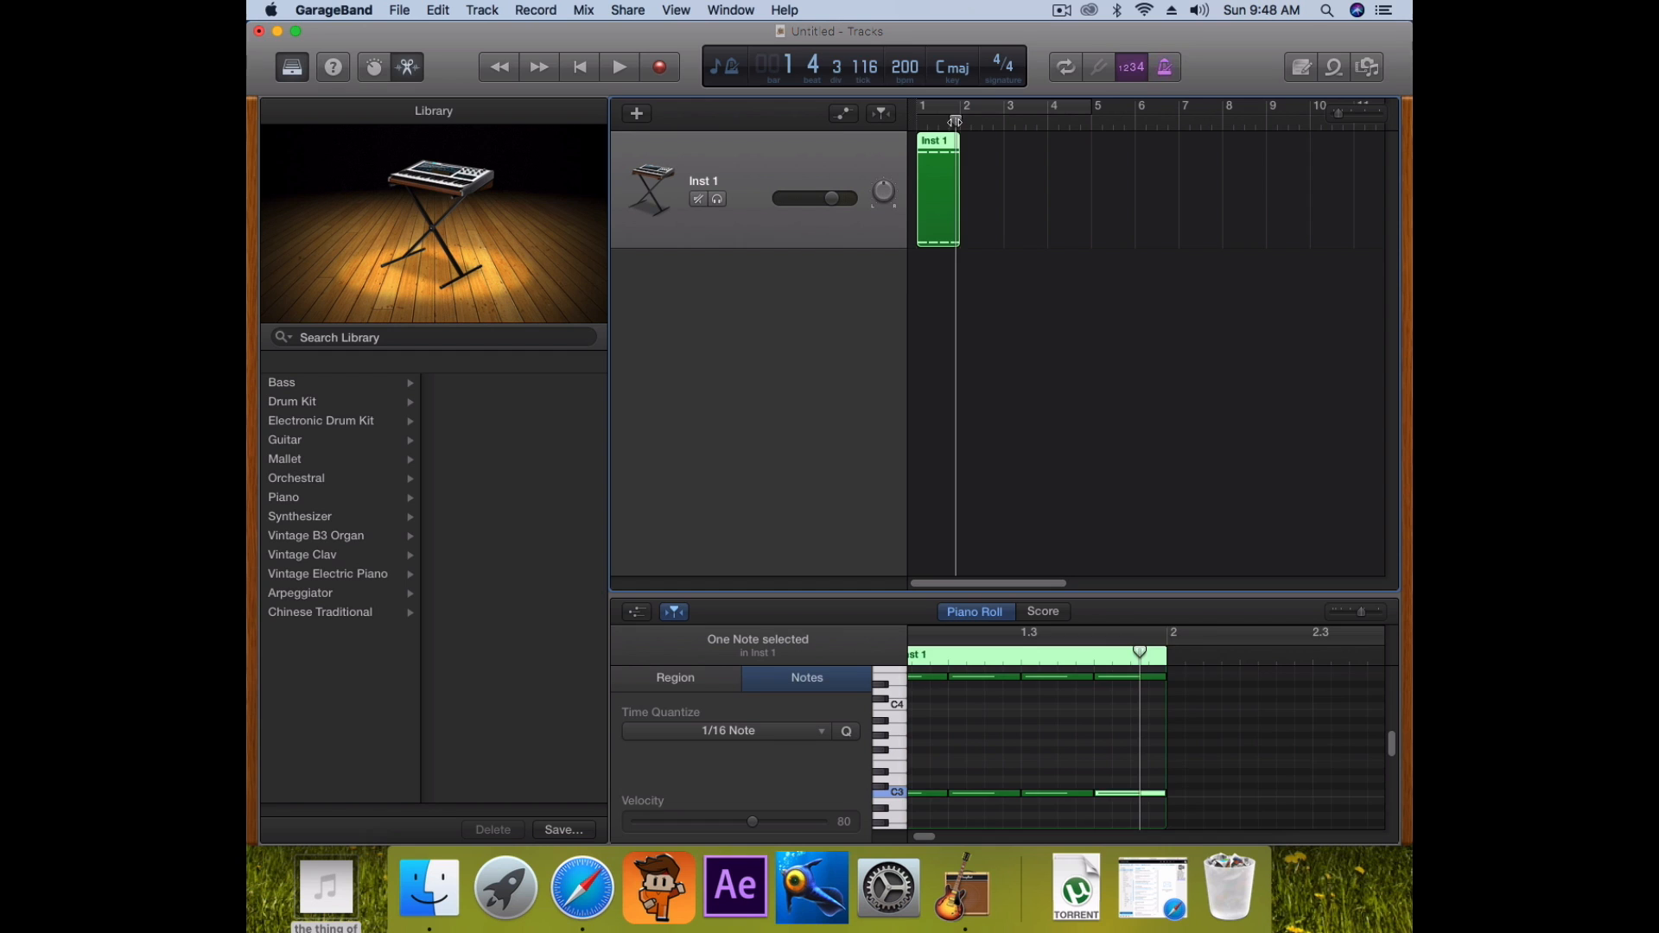
{"action": "left_click", "coordinate": [909, 130]}
Loop the Inst 1 region so it repeats once and ends at bar 3
{"action": "left_click_drag", "start_coordinate": [960, 173], "coordinate": [1134, 175]}
{"action": "key", "text": "space"}
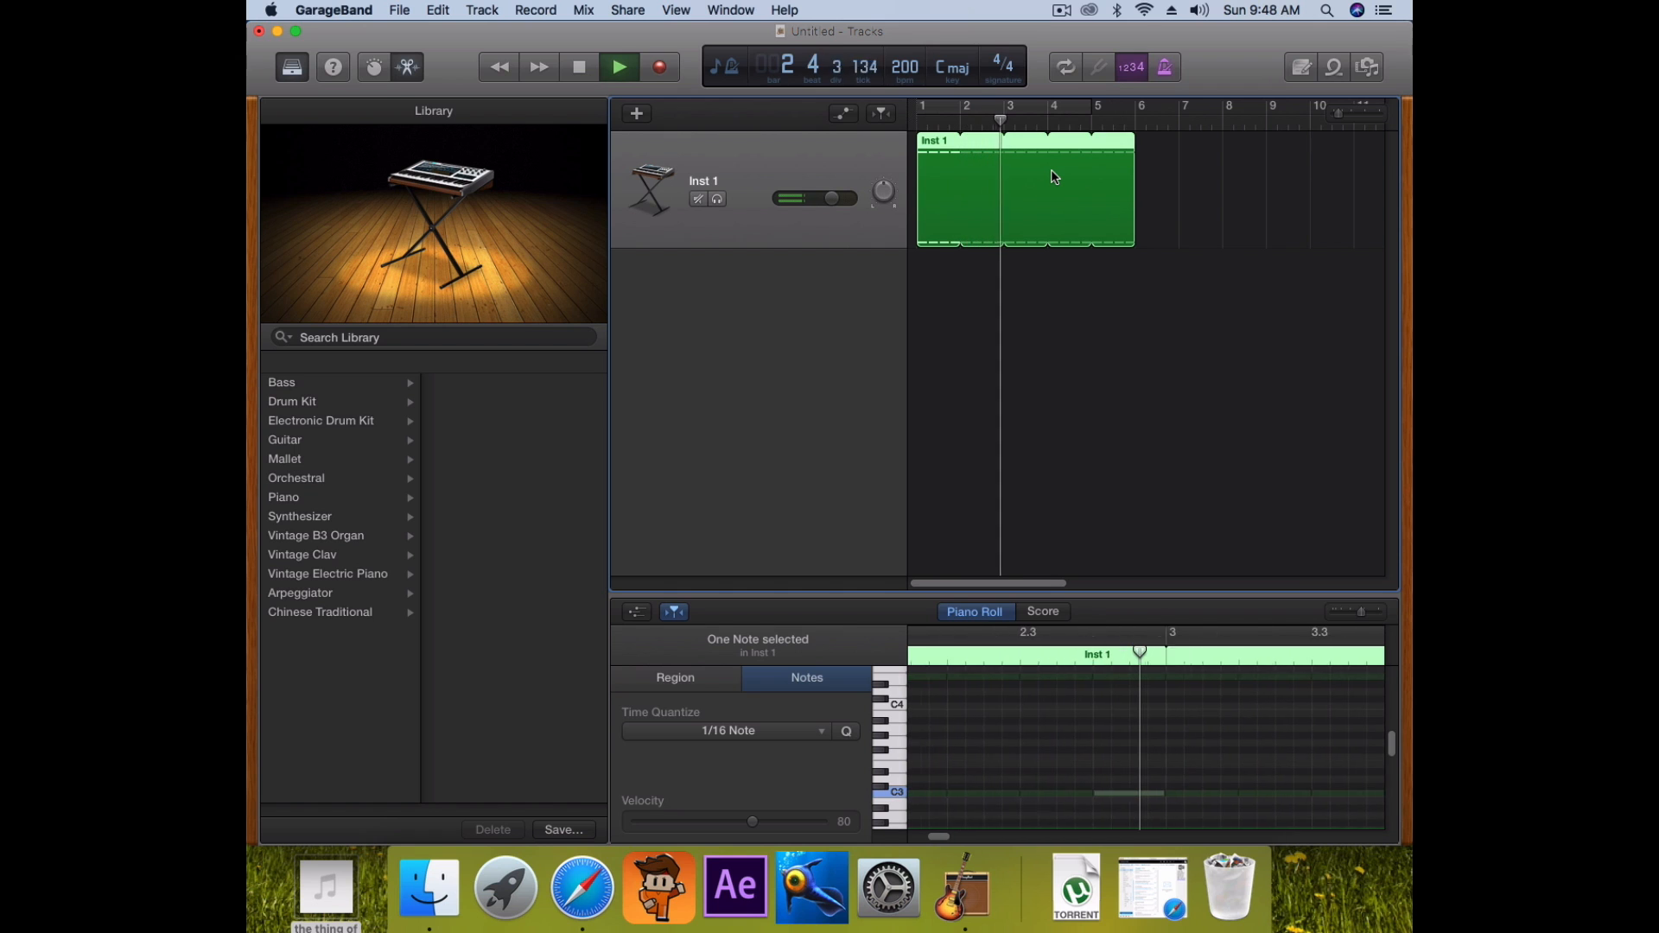
{"action": "key", "text": "space"}
{"action": "left_click", "coordinate": [1132, 225]}
{"action": "left_click_drag", "start_coordinate": [1131, 225], "coordinate": [1002, 225]}
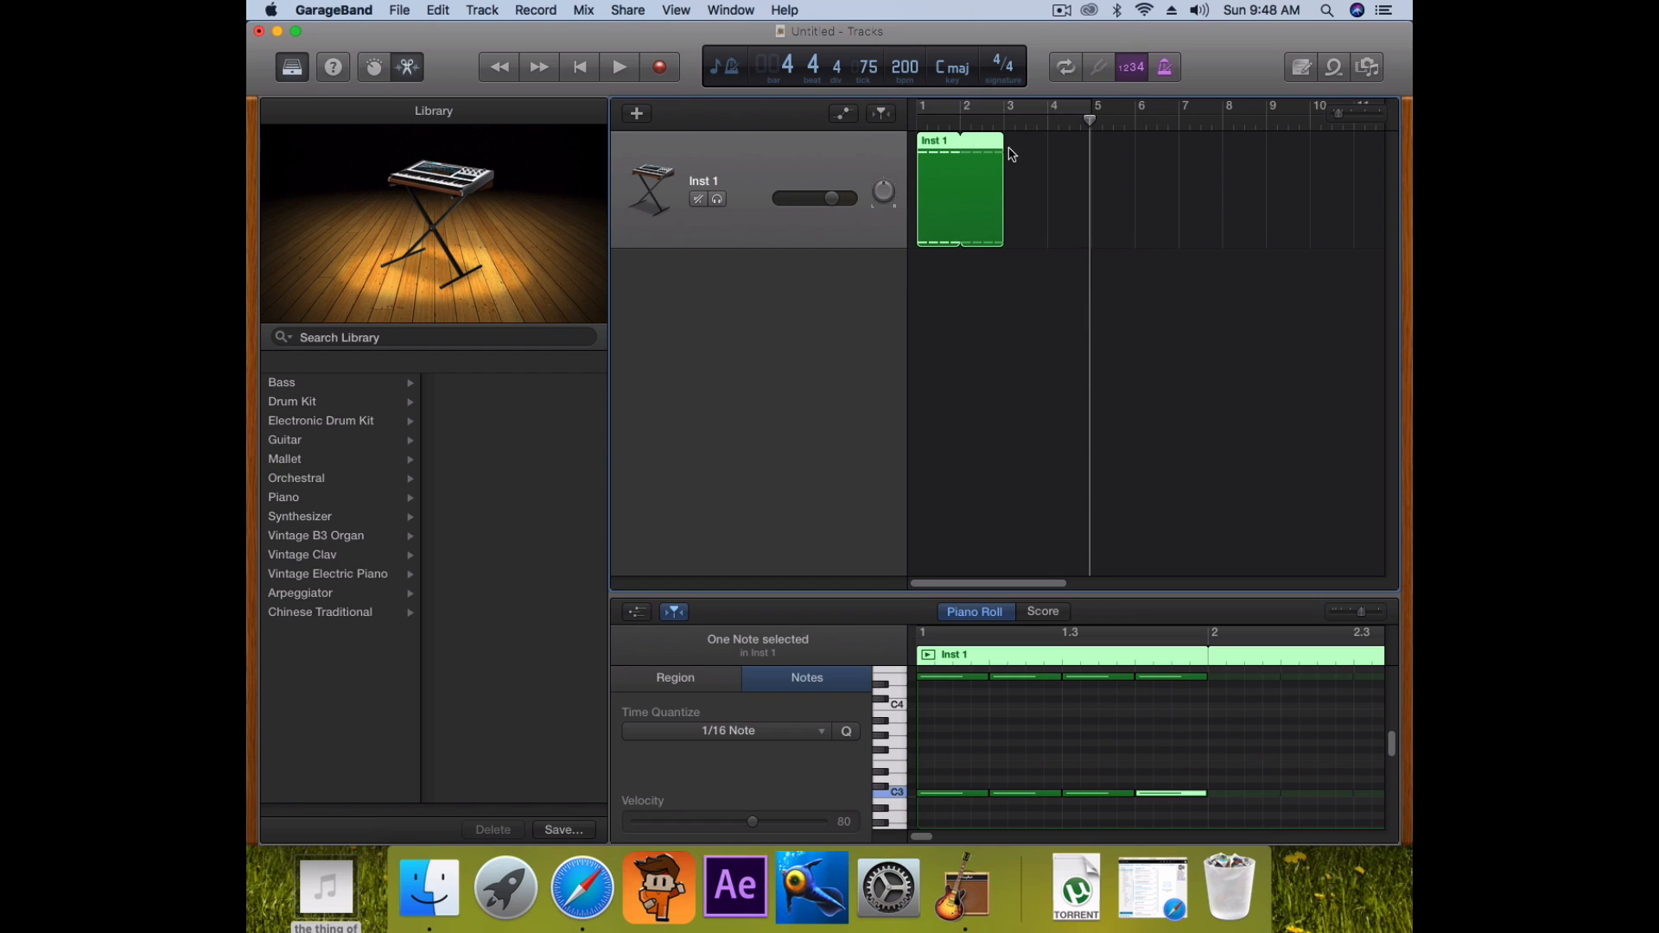
{"action": "left_click", "coordinate": [1005, 112]}
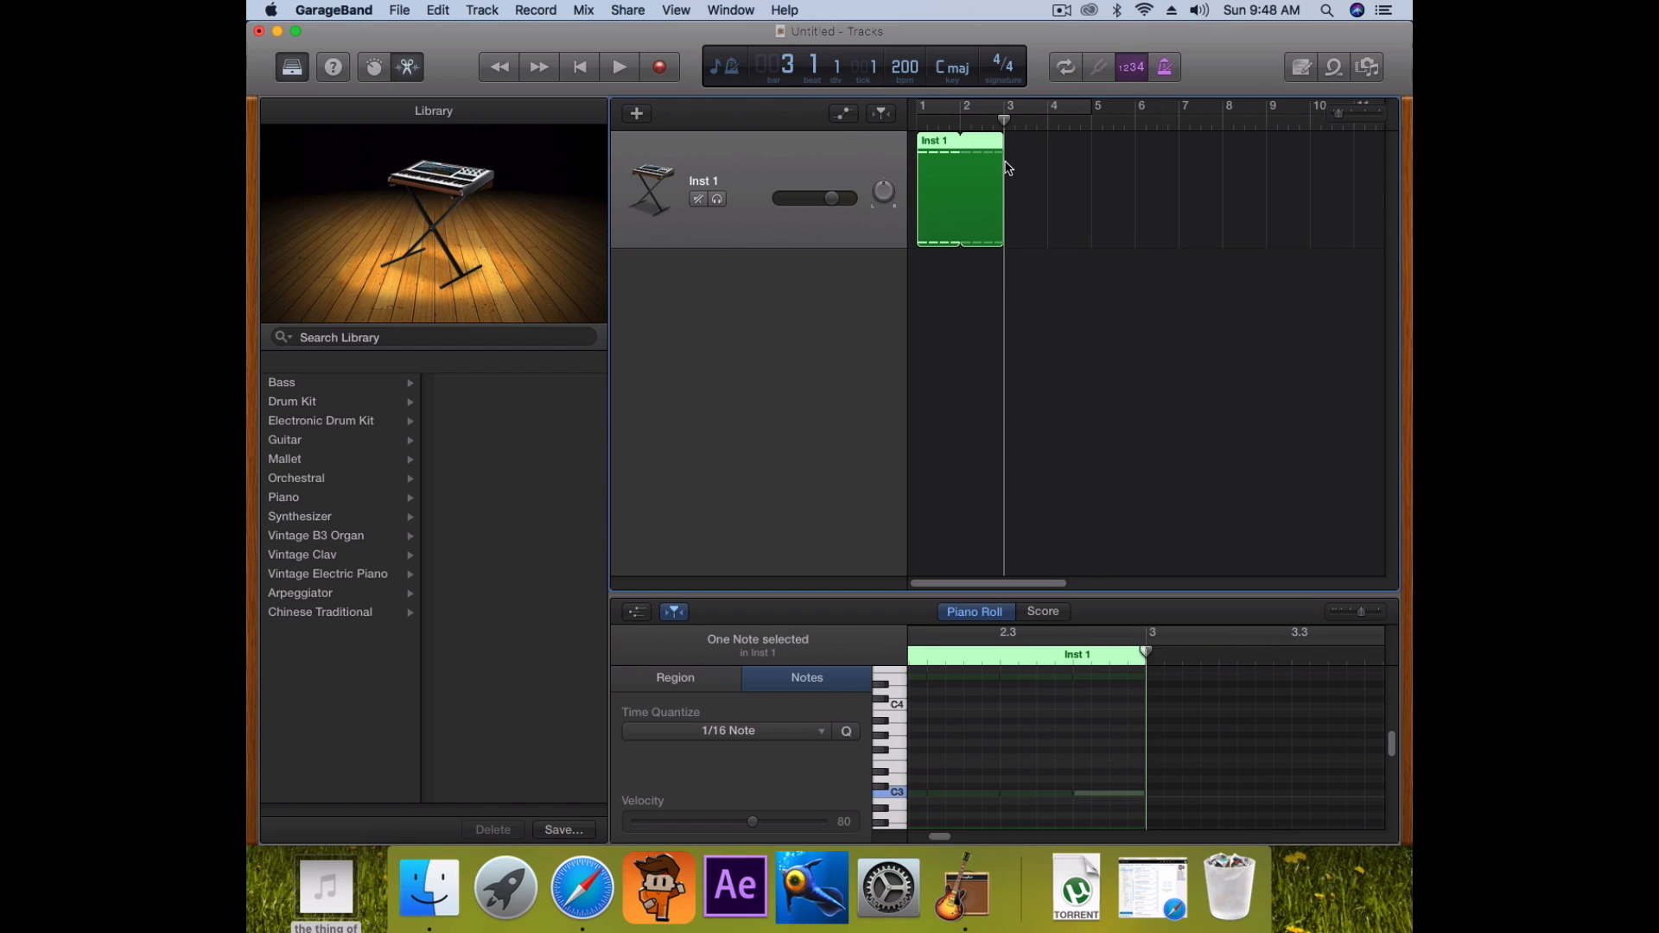
Paste a copy of the region at bar 3 and raise its selected notes to C#3
{"action": "key", "text": "super+v"}
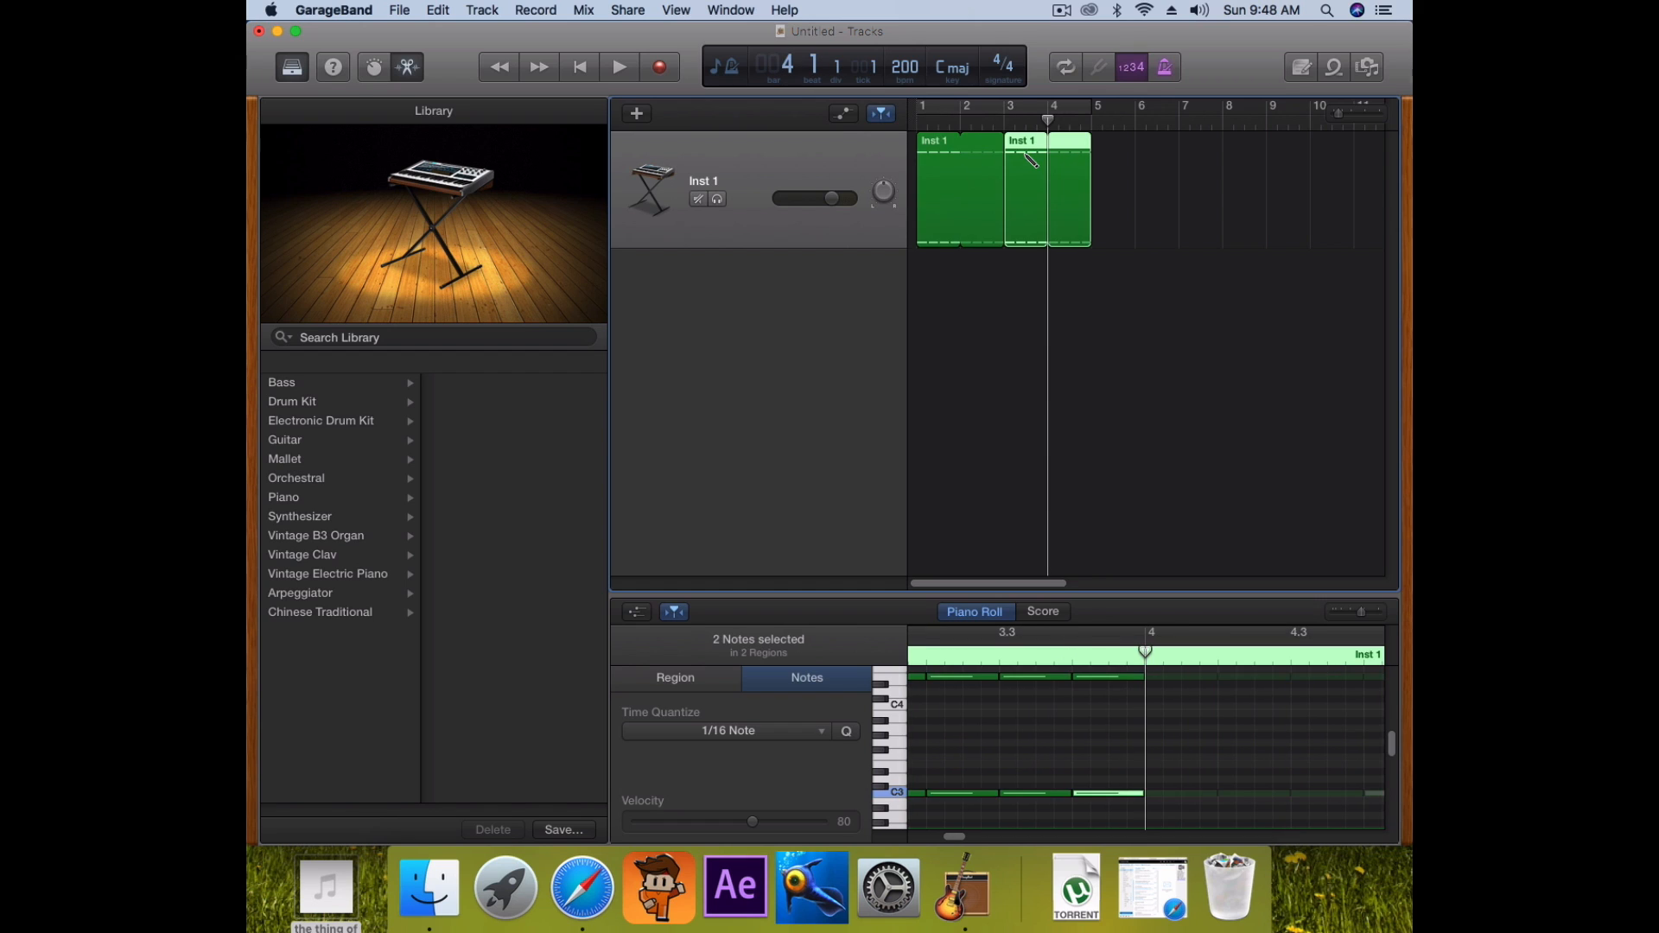
{"action": "left_click", "coordinate": [962, 170]}
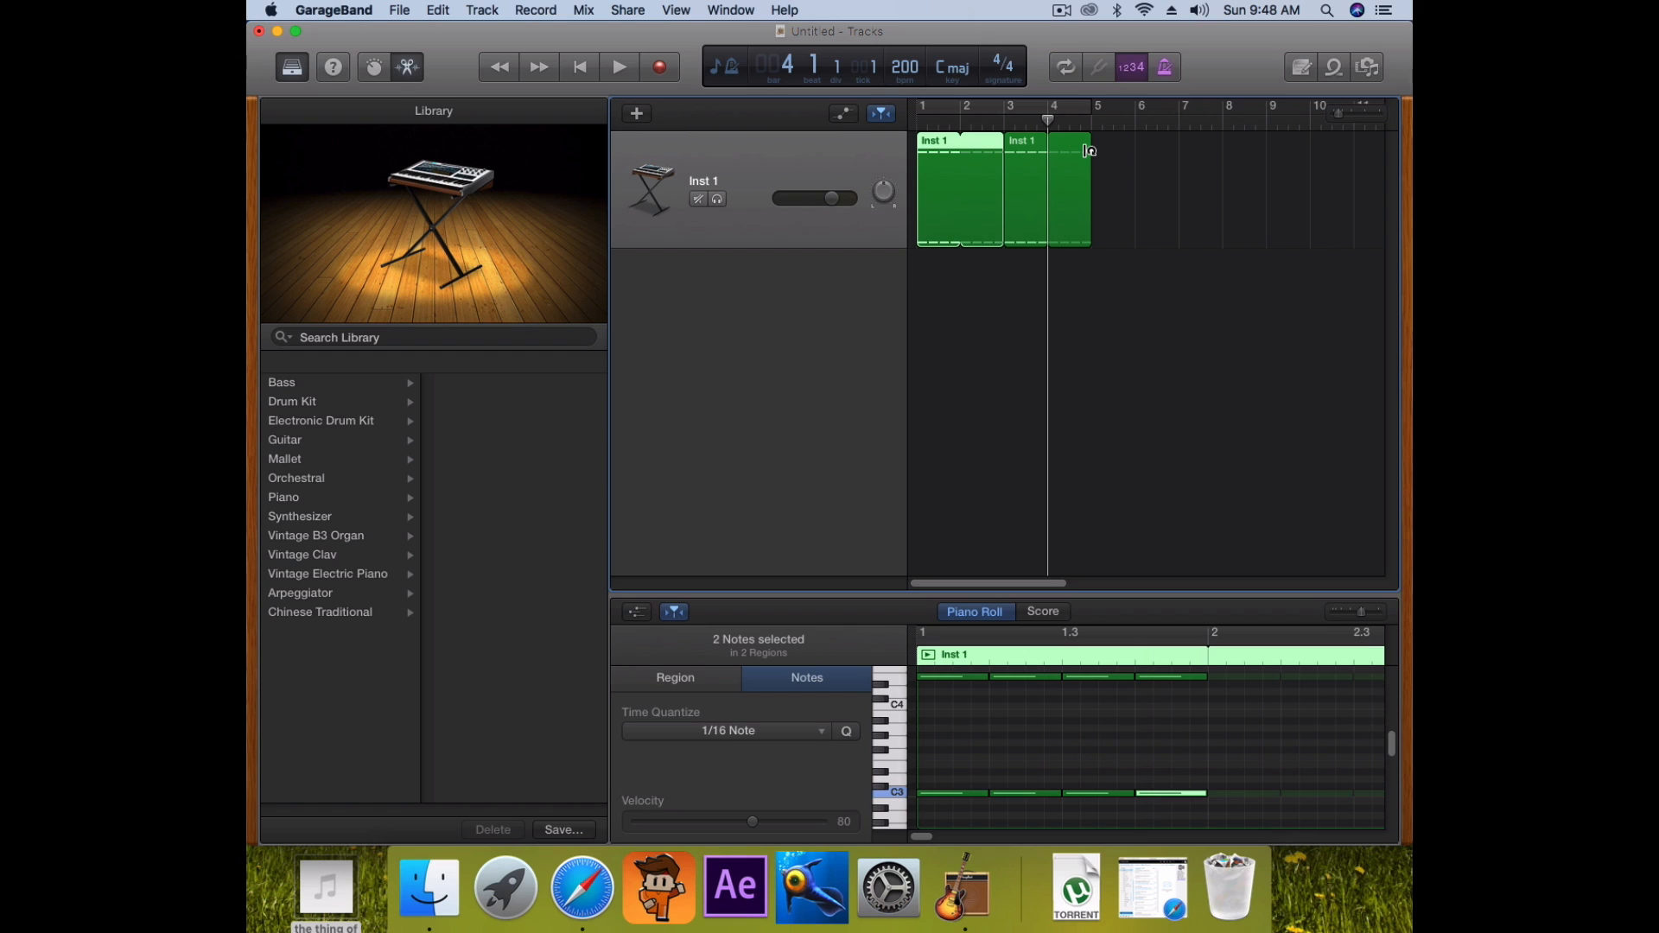
{"action": "mouse_move", "coordinate": [1092, 145]}
{"action": "left_mouse_down"}
{"action": "mouse_move", "coordinate": [1211, 147]}
{"action": "mouse_move", "coordinate": [1092, 147]}
{"action": "left_mouse_up"}
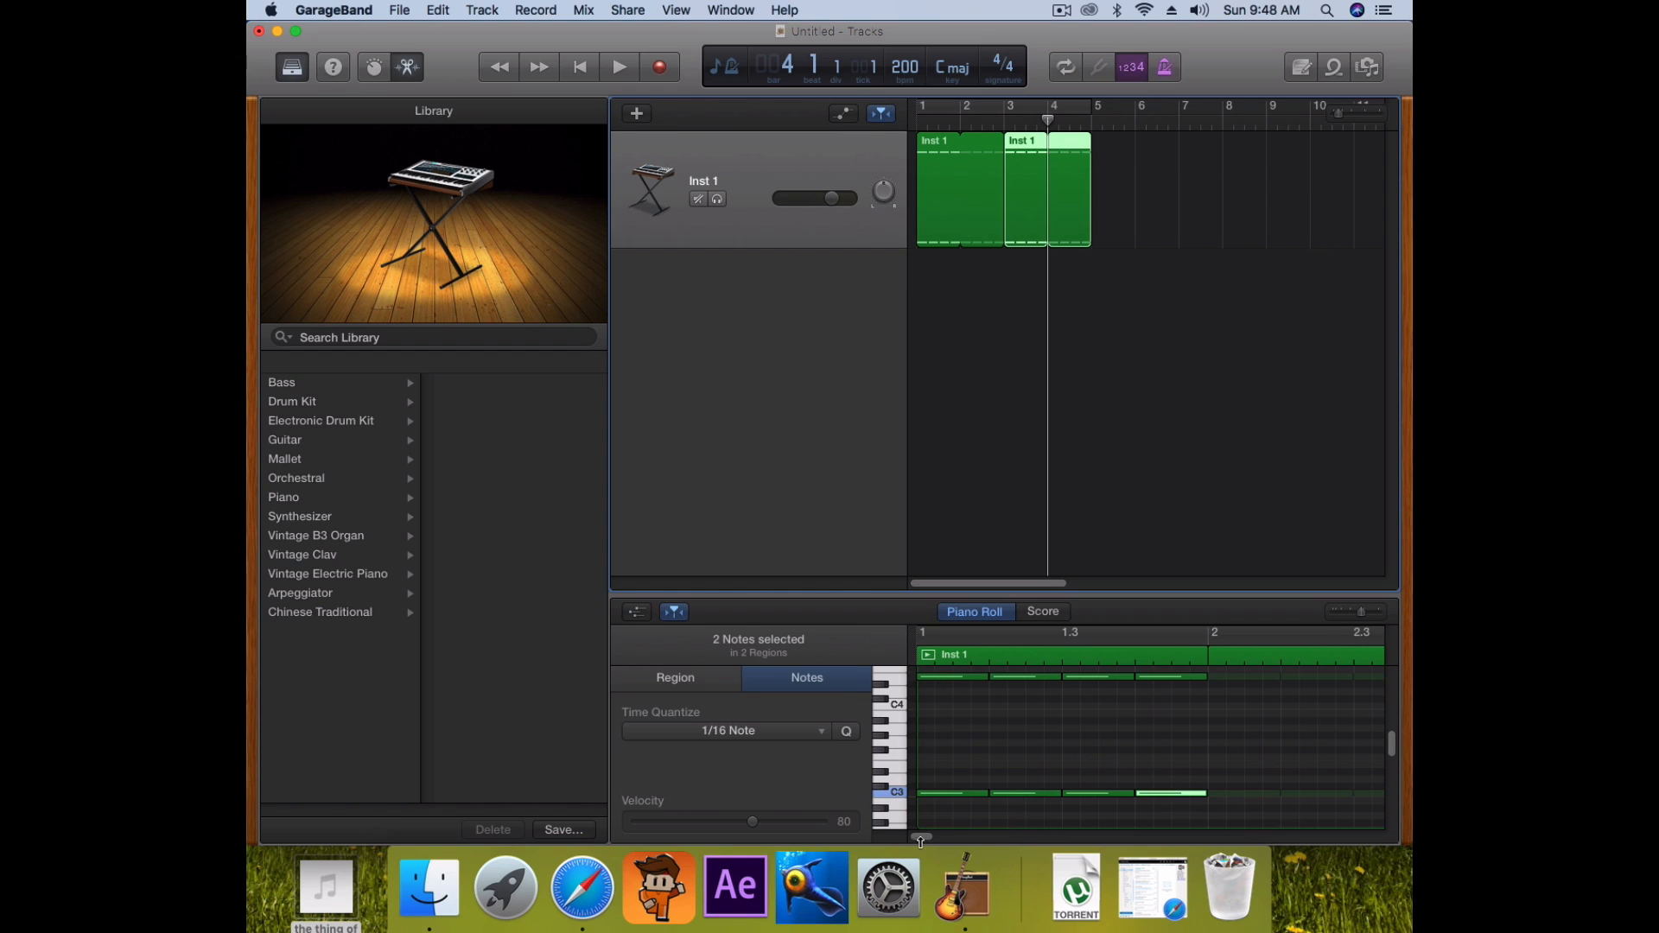
{"action": "left_click", "coordinate": [966, 755]}
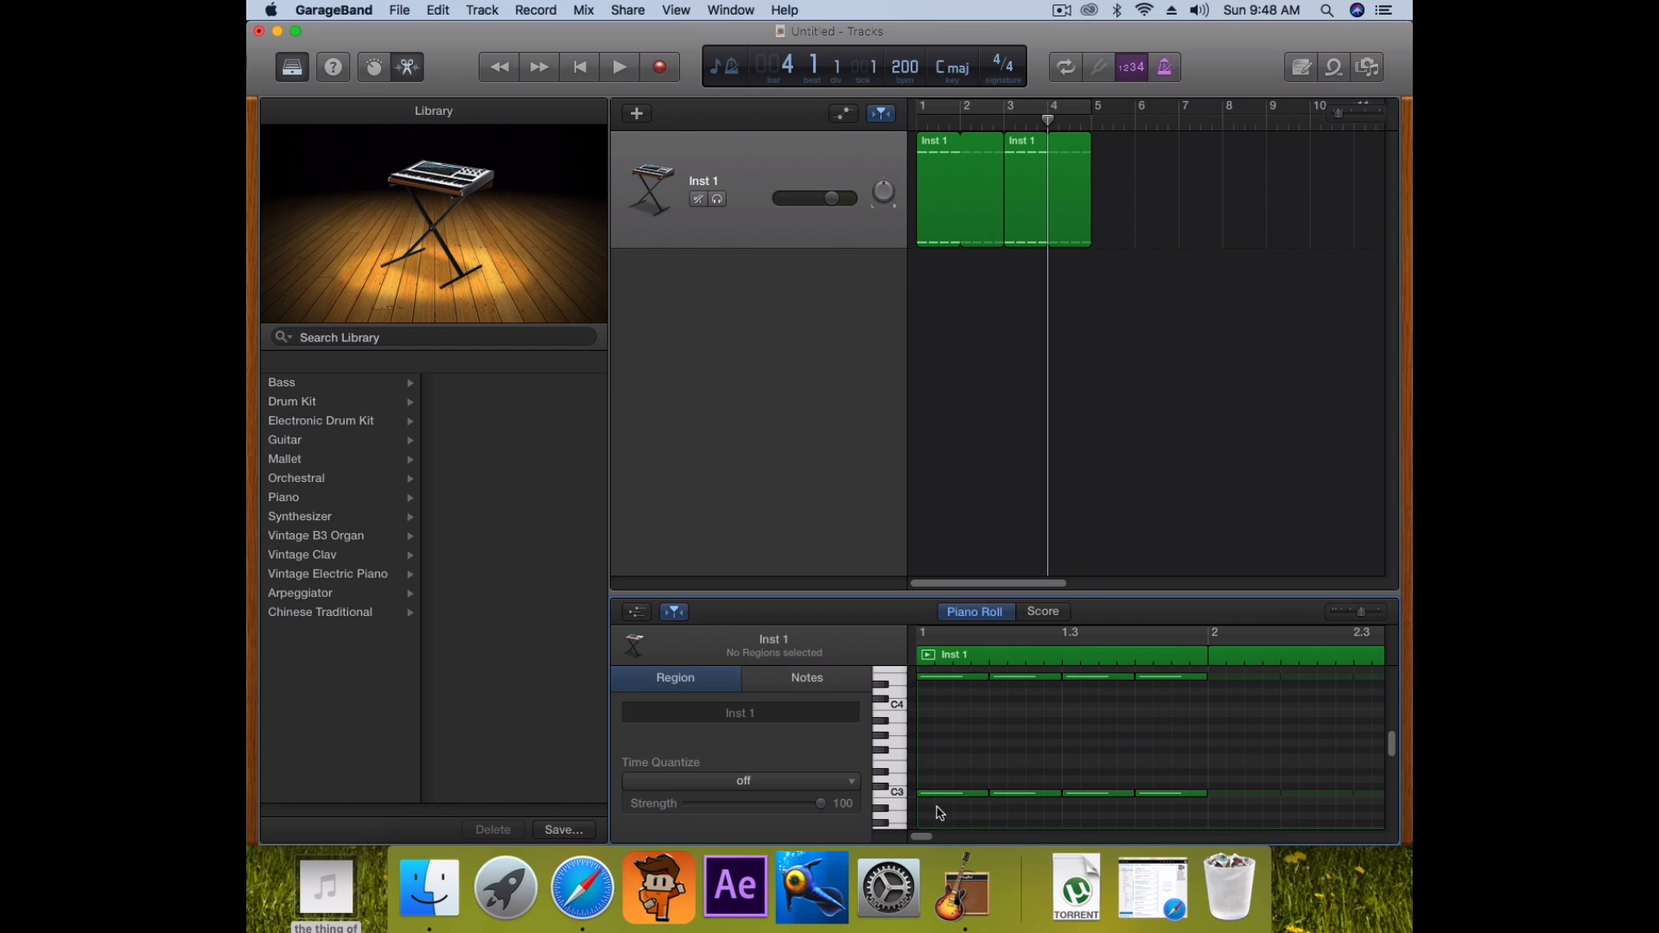
{"action": "left_click_drag", "start_coordinate": [934, 821], "coordinate": [1165, 685]}
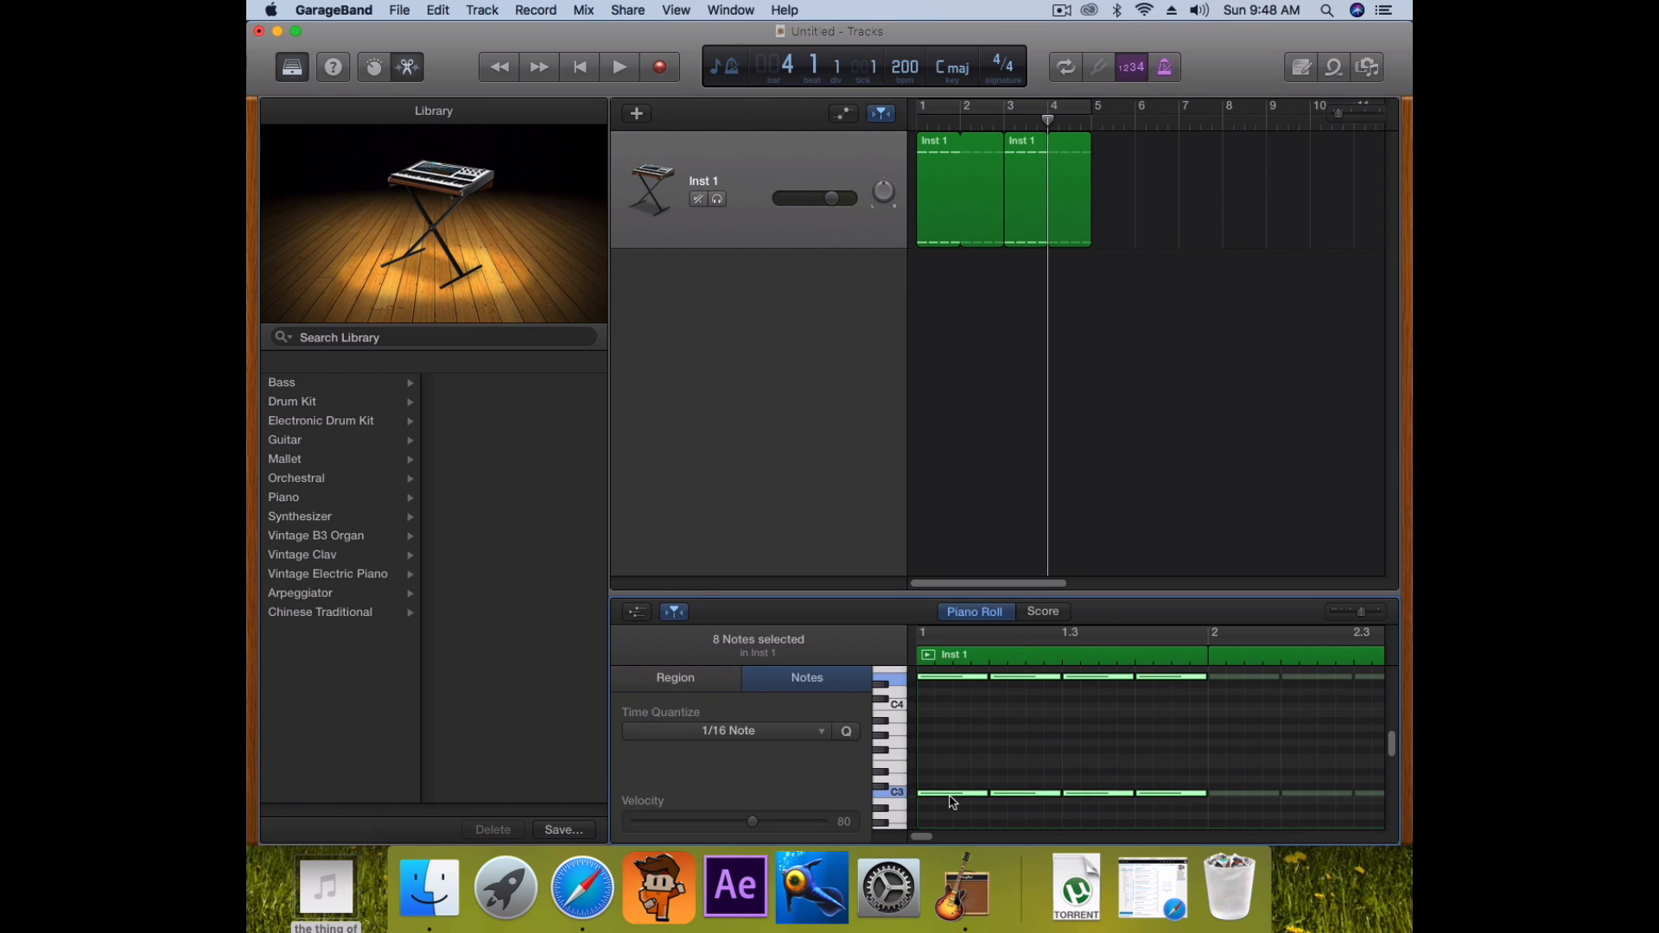
{"action": "left_click_drag", "start_coordinate": [936, 796], "coordinate": [933, 778]}
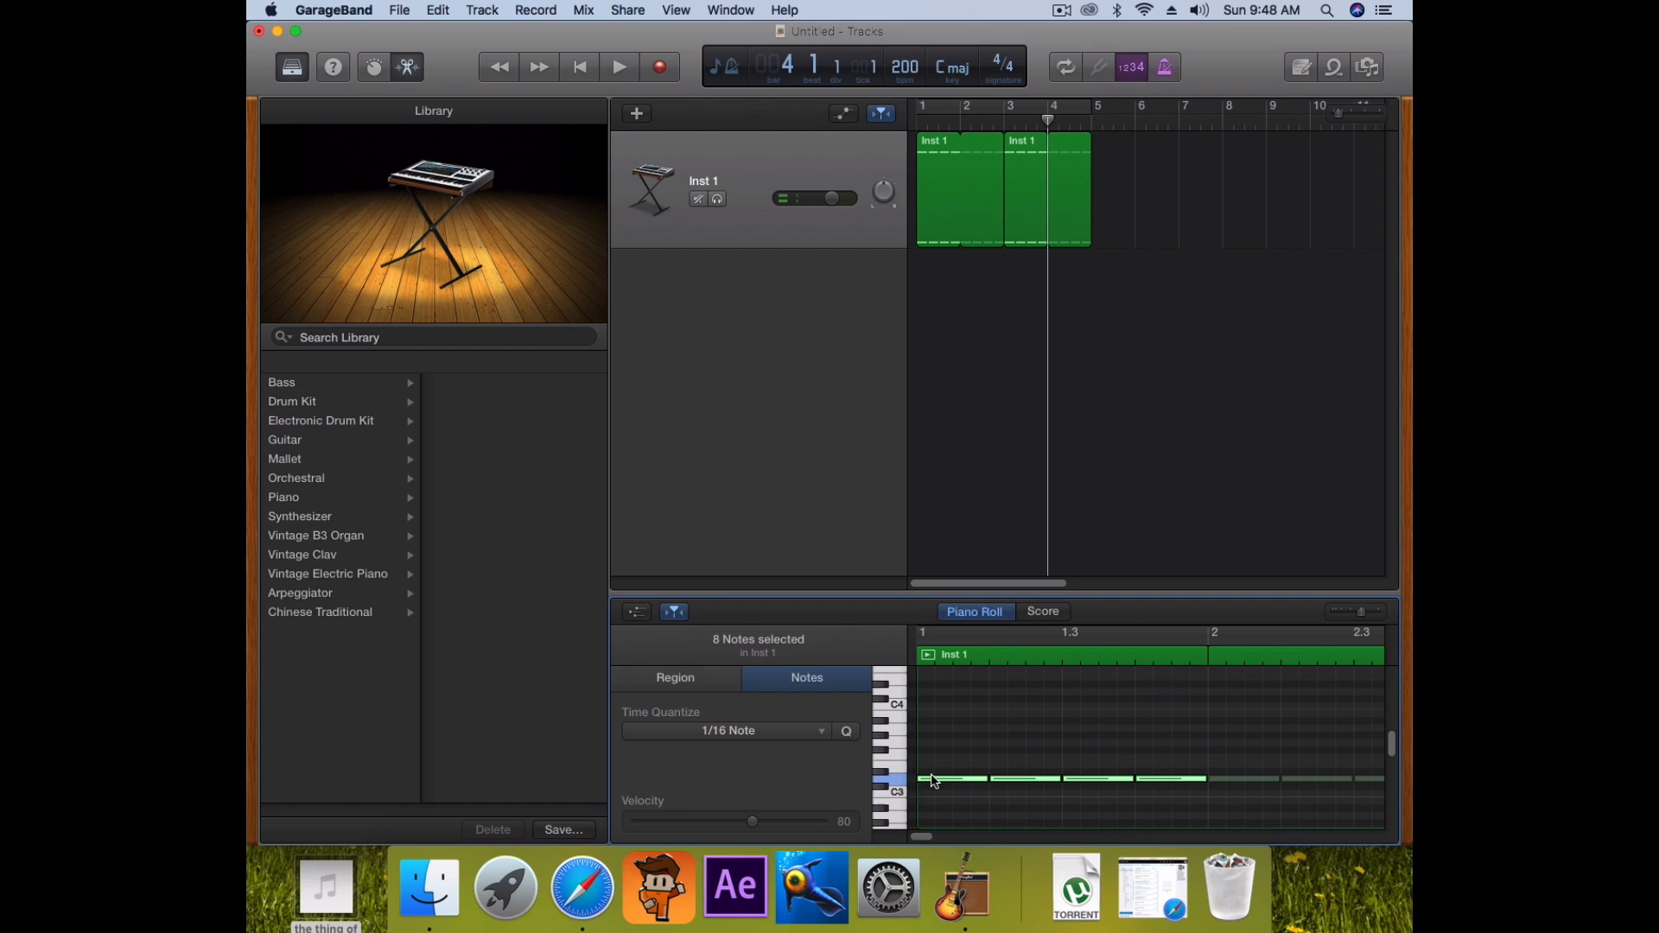
{"action": "left_click_drag", "start_coordinate": [1043, 119], "coordinate": [889, 135]}
{"action": "key", "text": "space"}
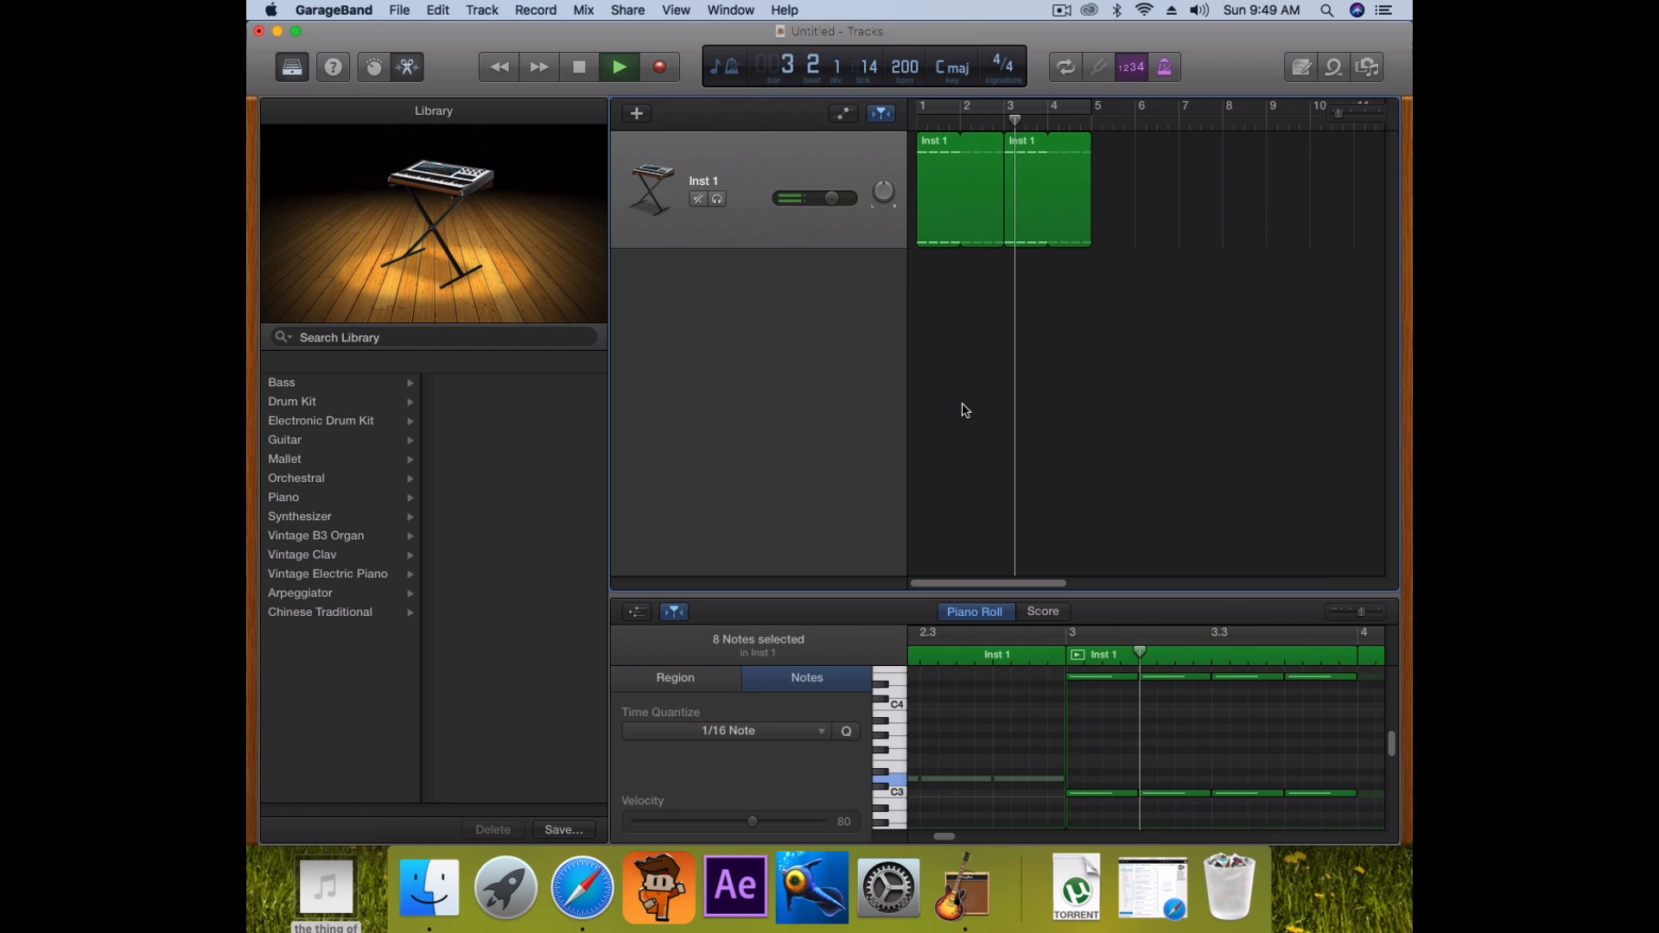
{"action": "key", "text": "space"}
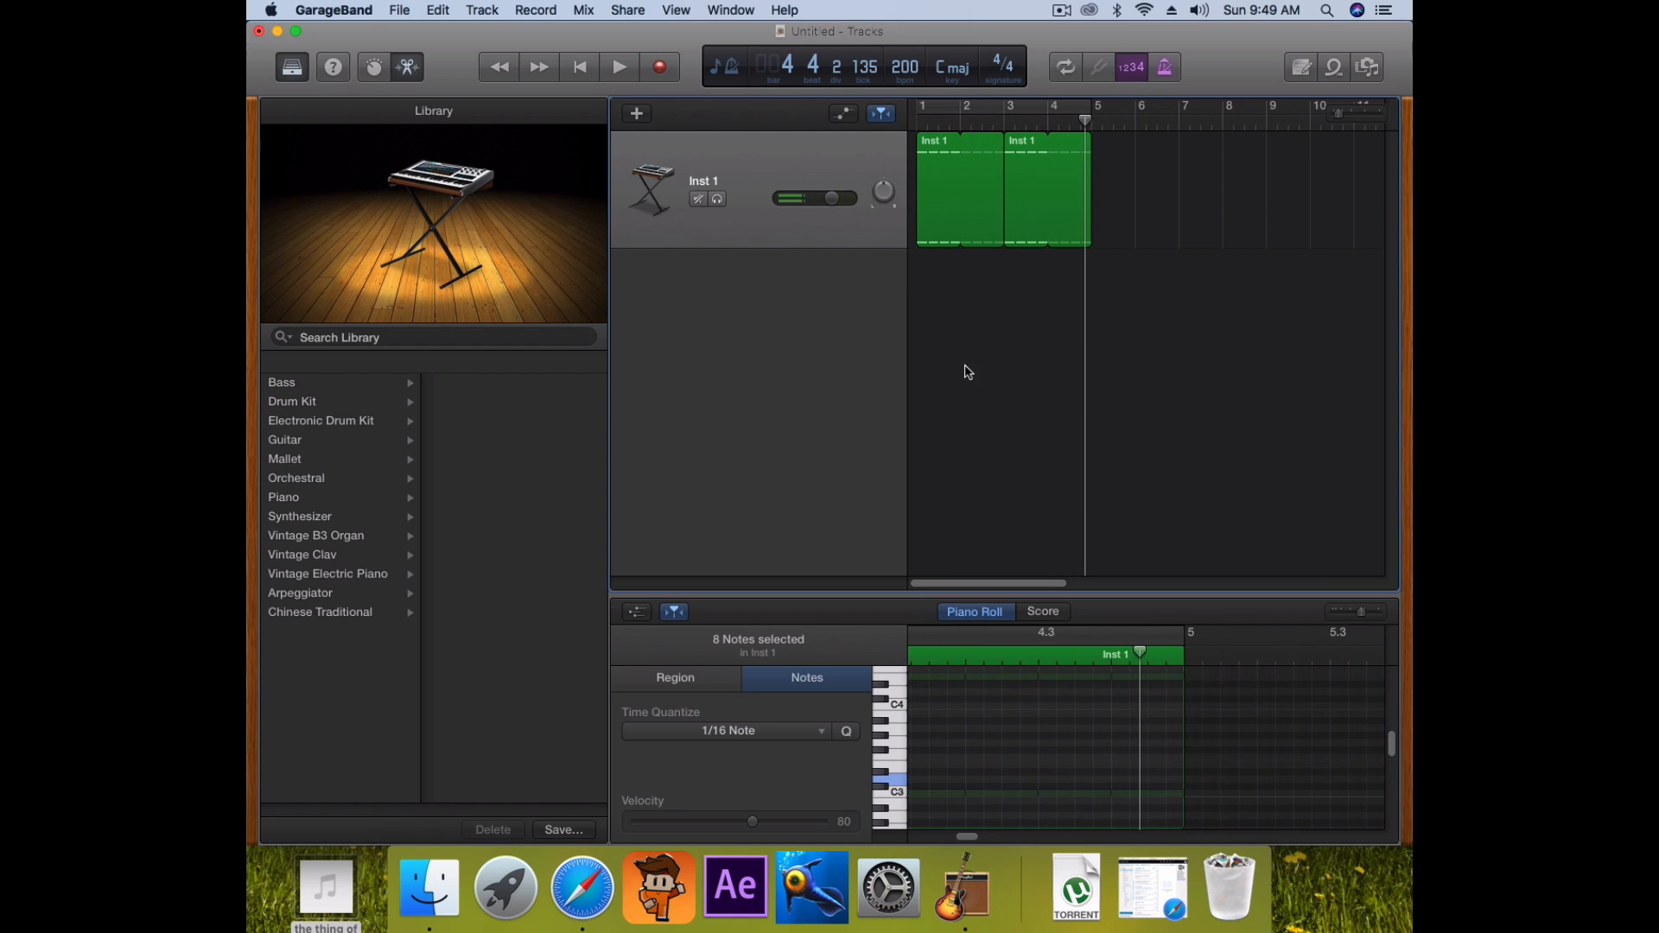
Remove the second region's loop and trim it to end at bar 4
{"action": "left_click_drag", "start_coordinate": [1048, 141], "coordinate": [1091, 218]}
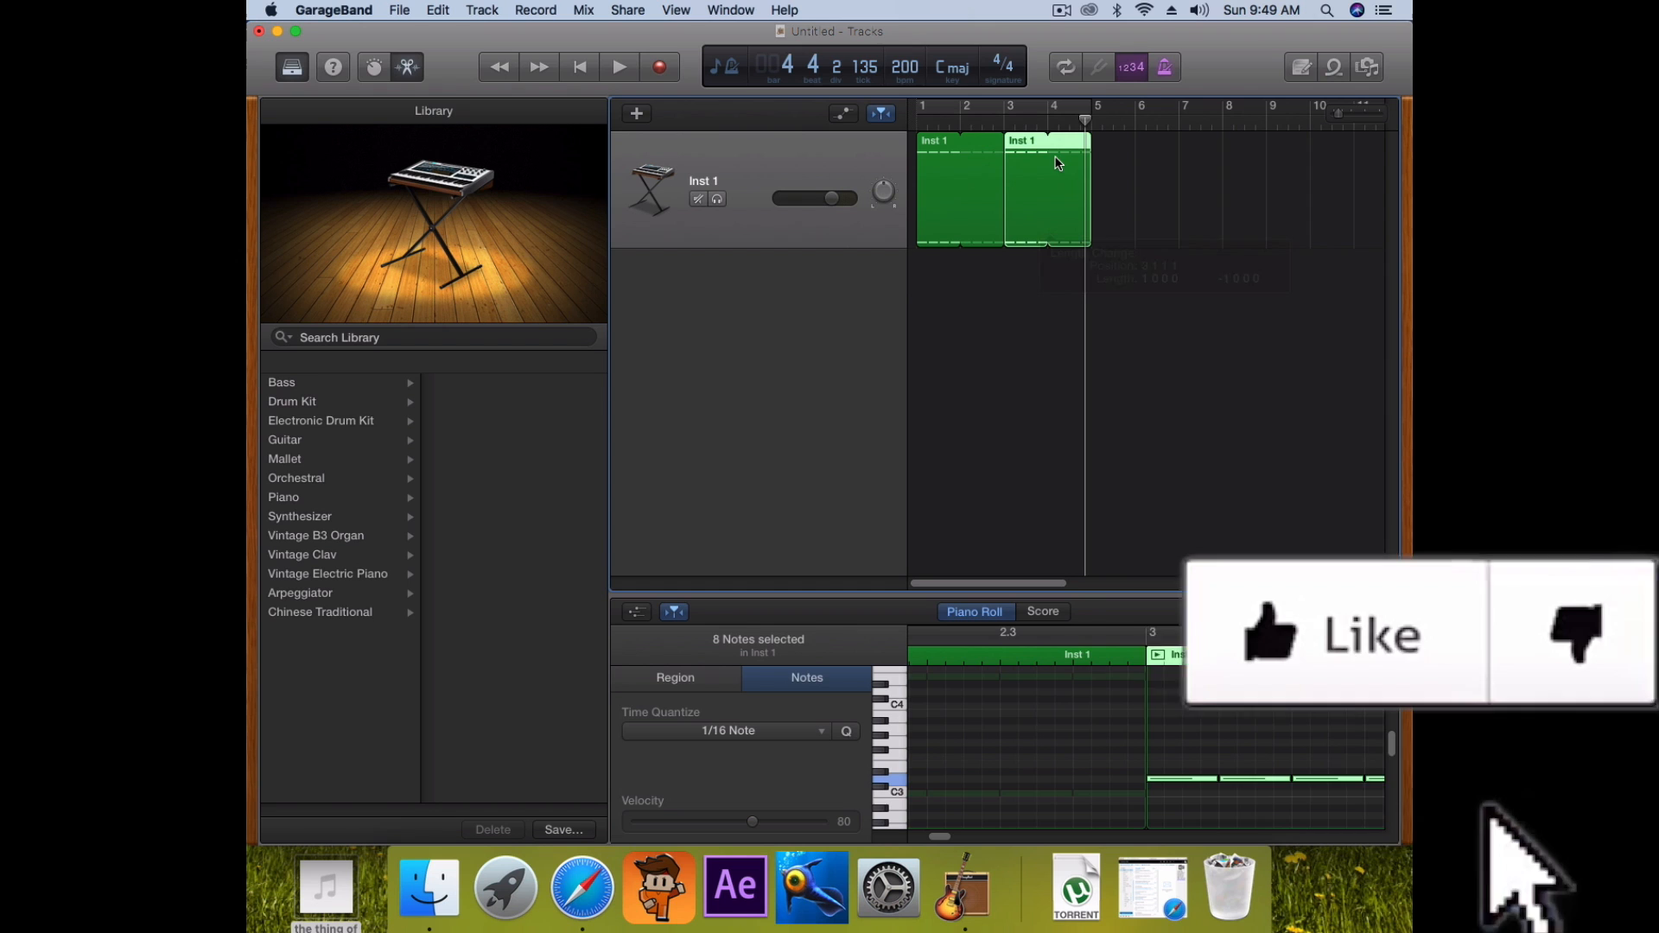
{"action": "key", "text": "Return"}
{"action": "key", "text": "space"}
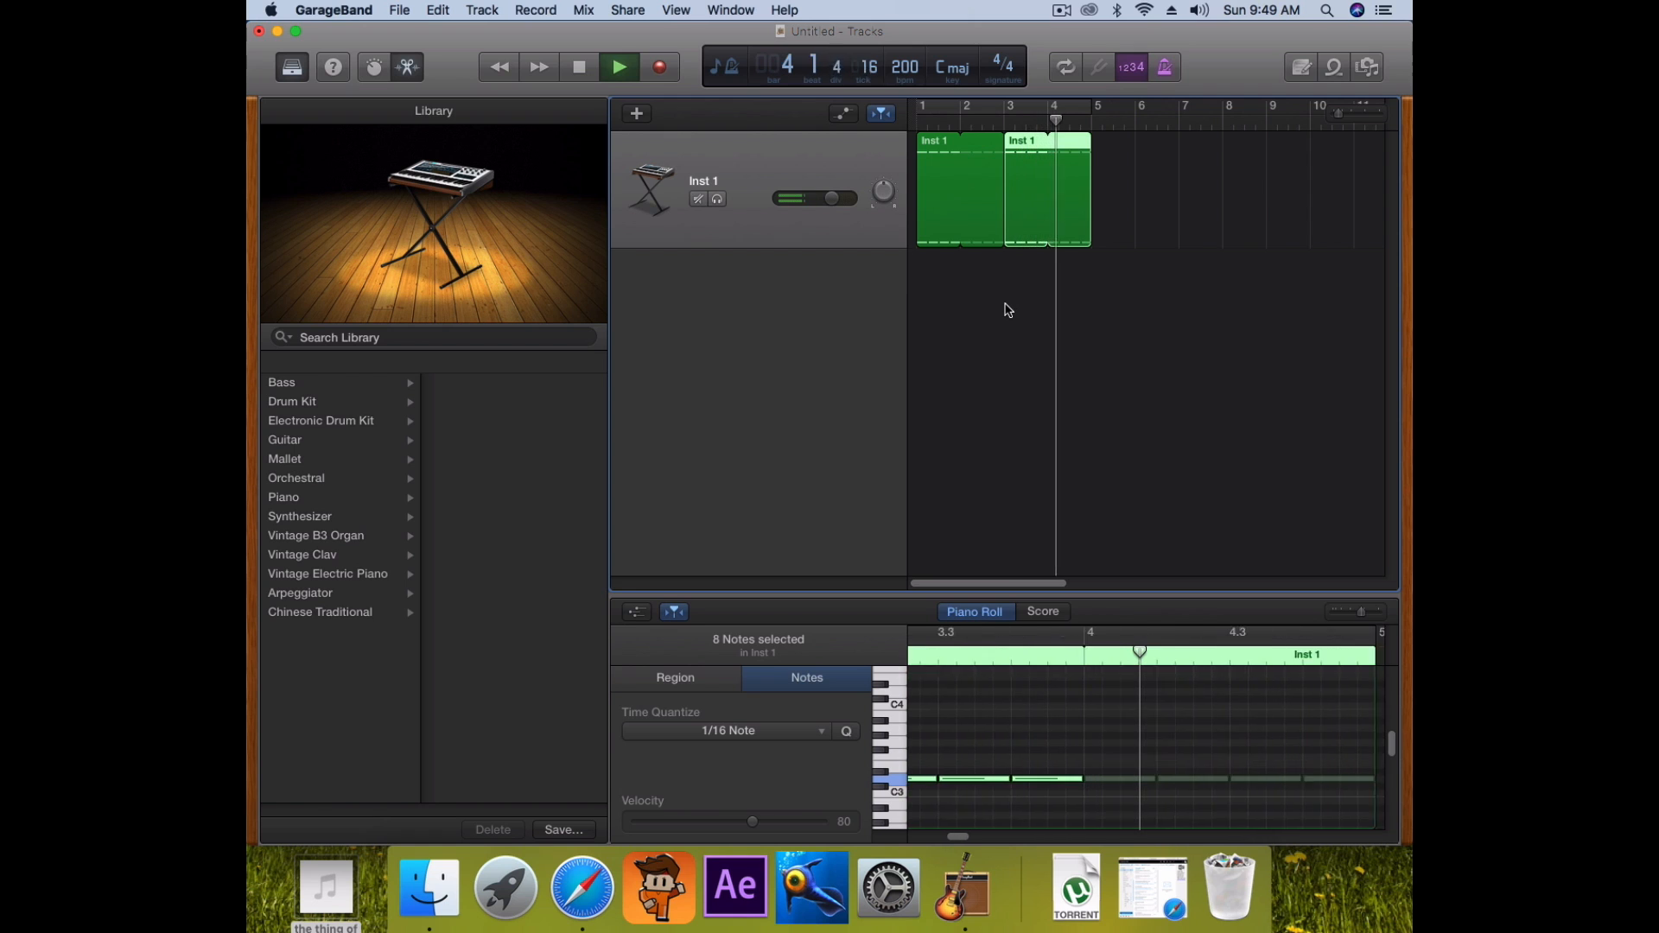
{"action": "key", "text": "space"}
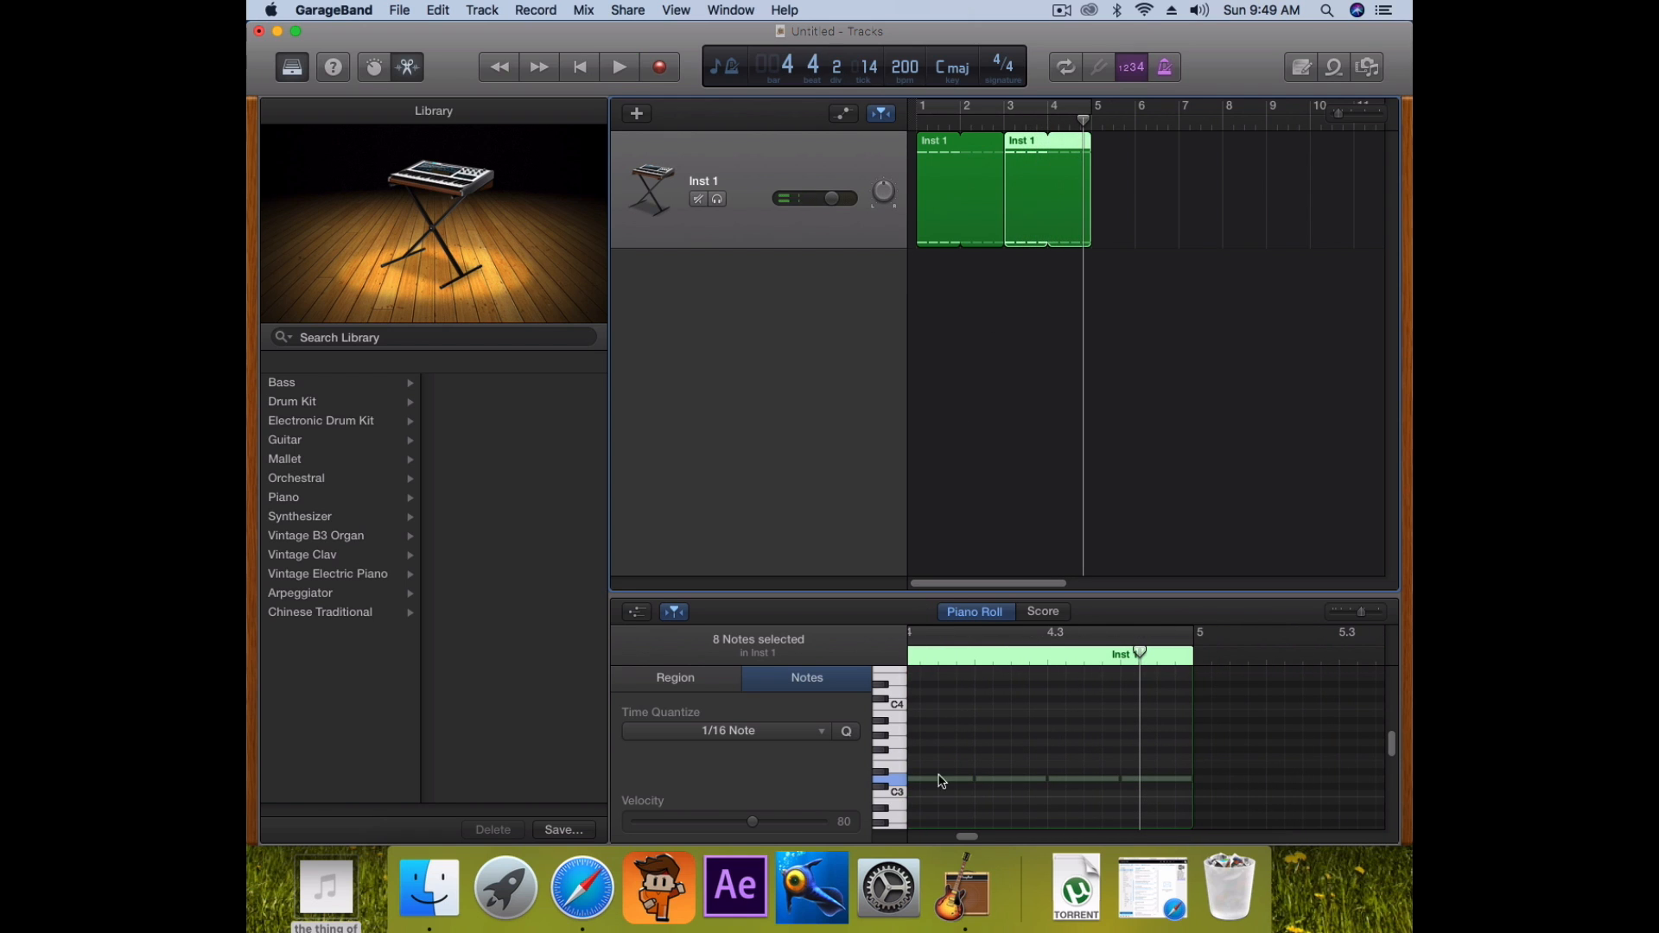
{"action": "left_click_drag", "start_coordinate": [971, 839], "coordinate": [965, 838]}
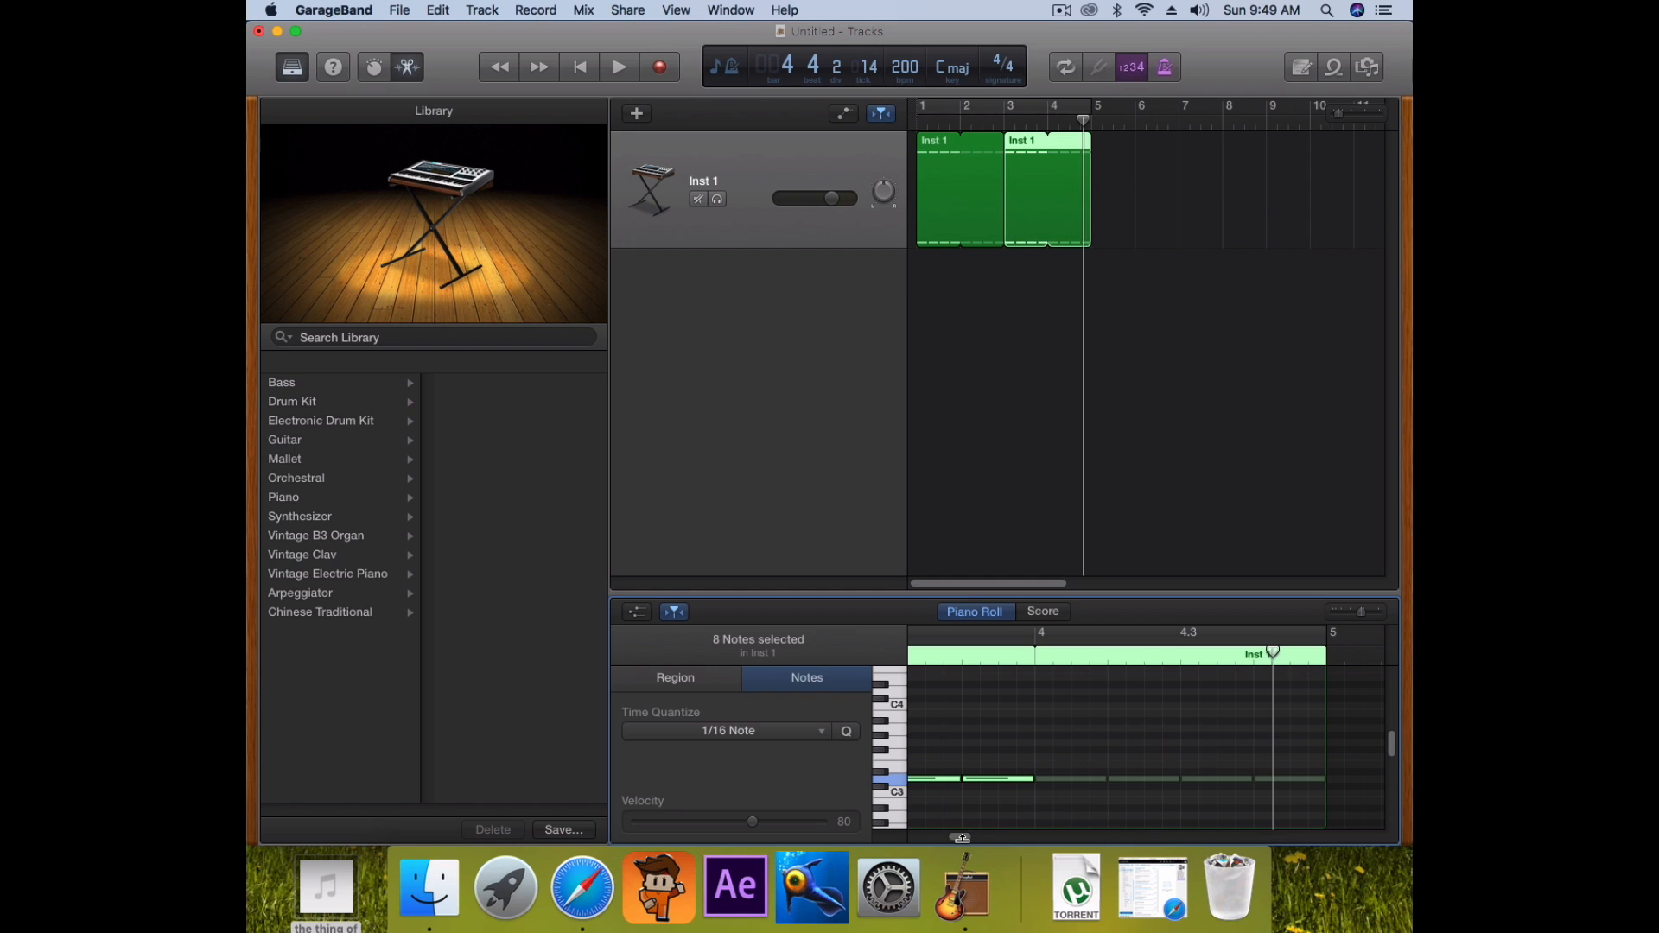
{"action": "left_click_drag", "start_coordinate": [973, 838], "coordinate": [959, 832]}
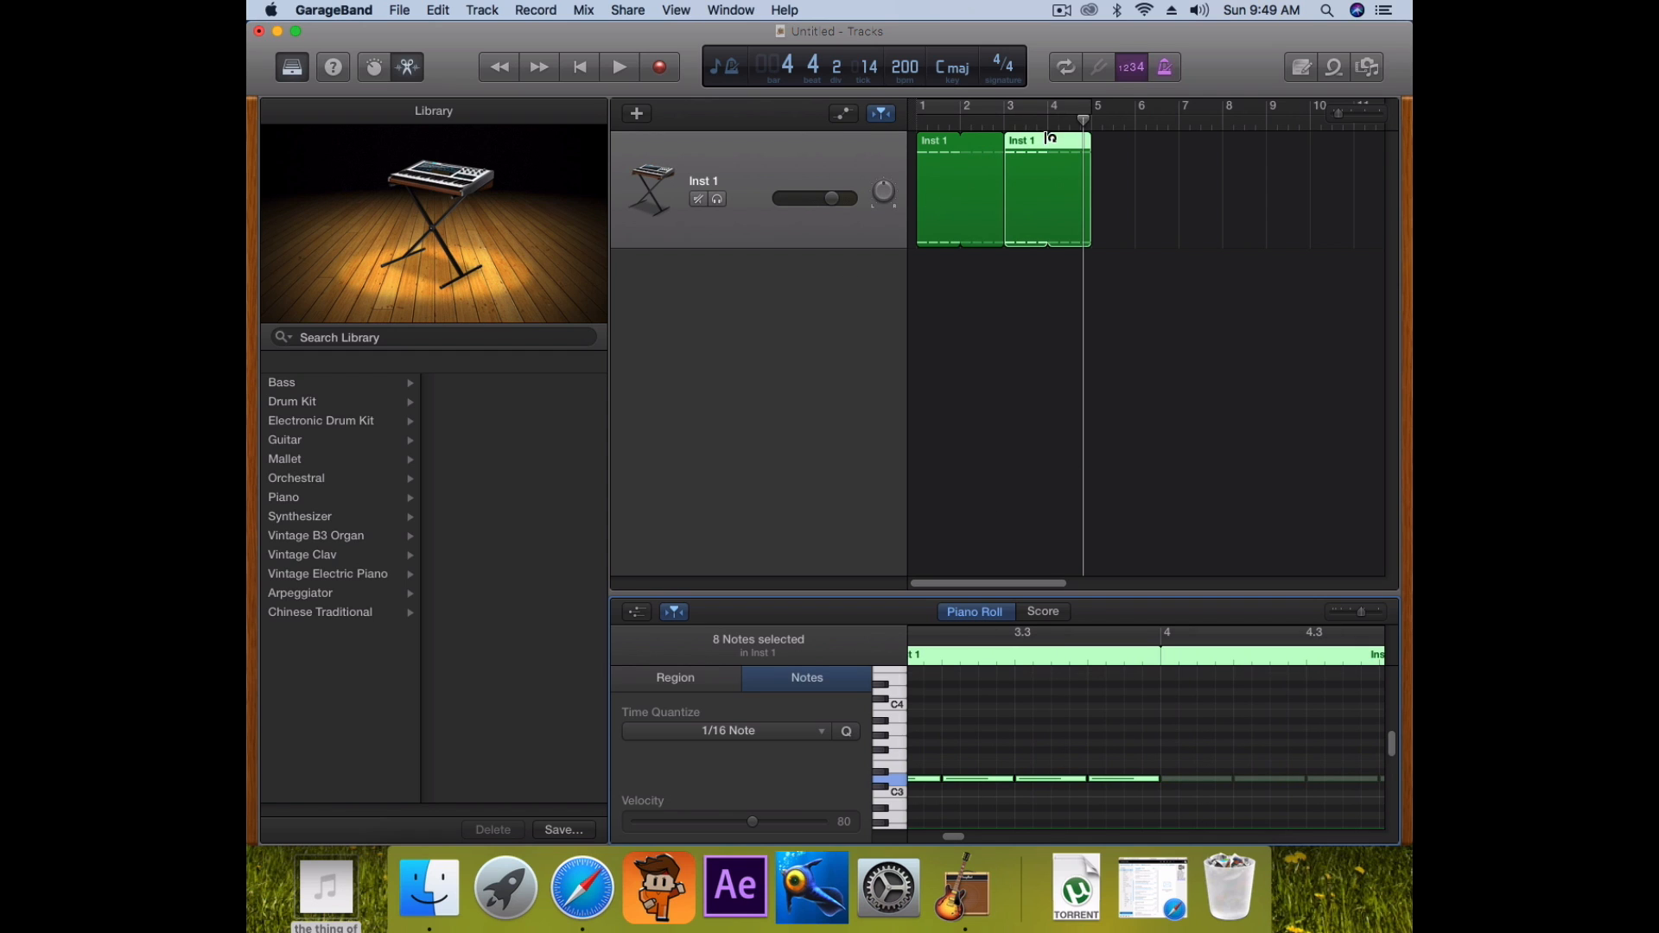
{"action": "left_click_drag", "start_coordinate": [1092, 146], "coordinate": [1048, 151]}
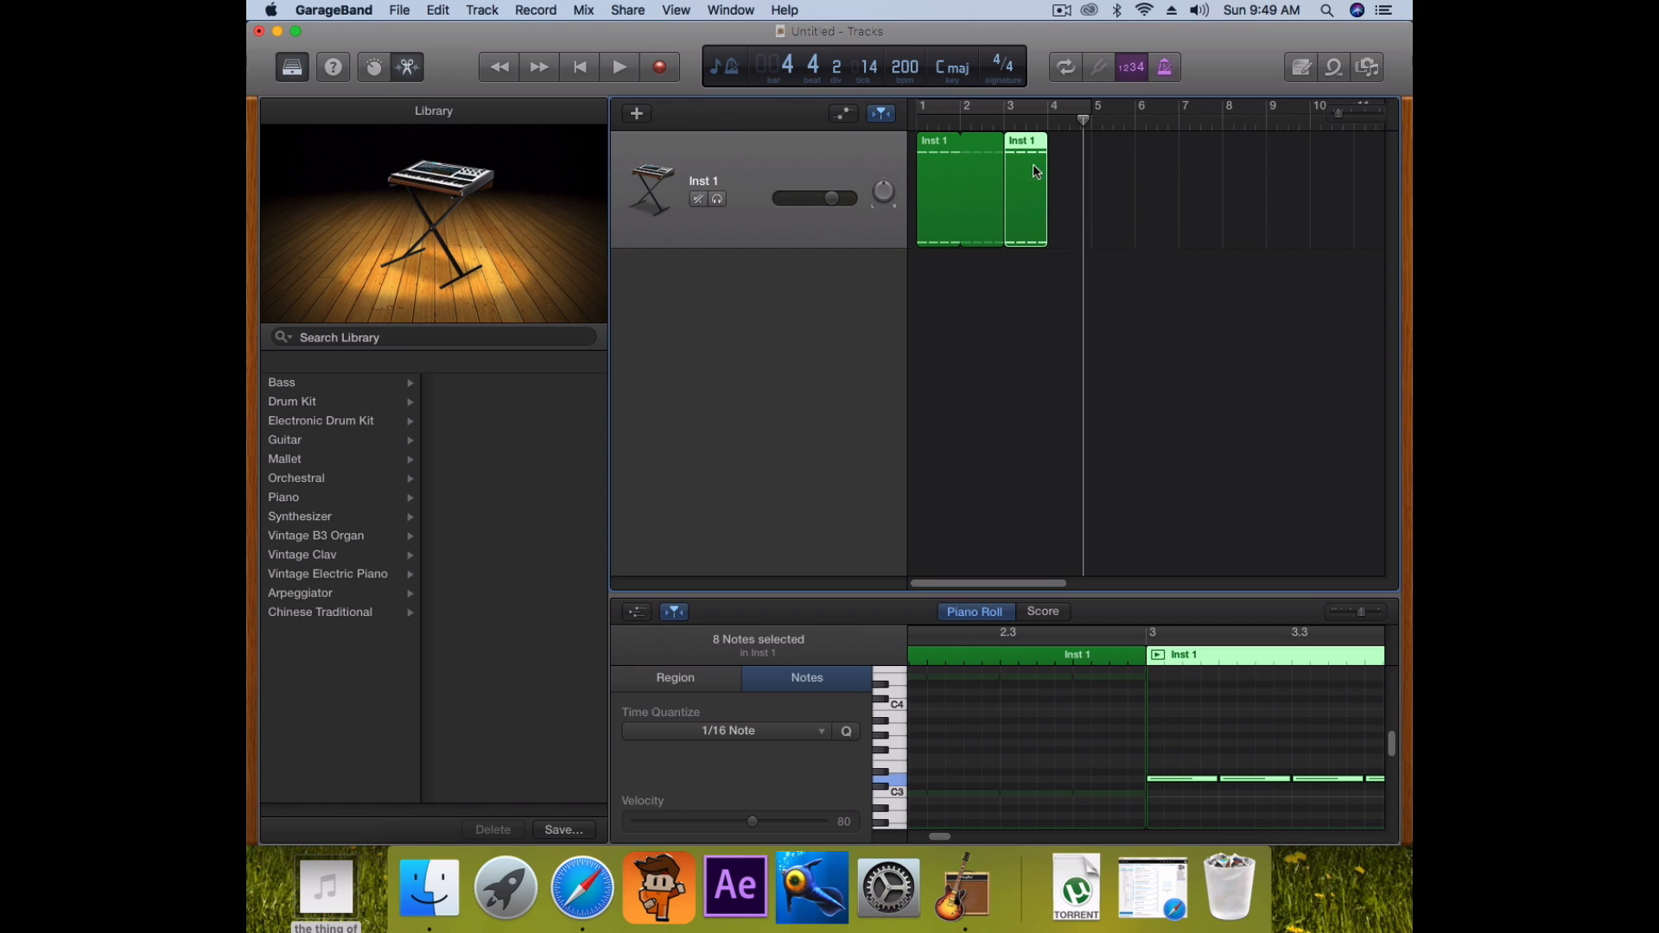
Paste another region copy at bar 4 and raise its notes one semitone
{"action": "left_click", "coordinate": [1048, 121]}
{"action": "key", "text": "super+v"}
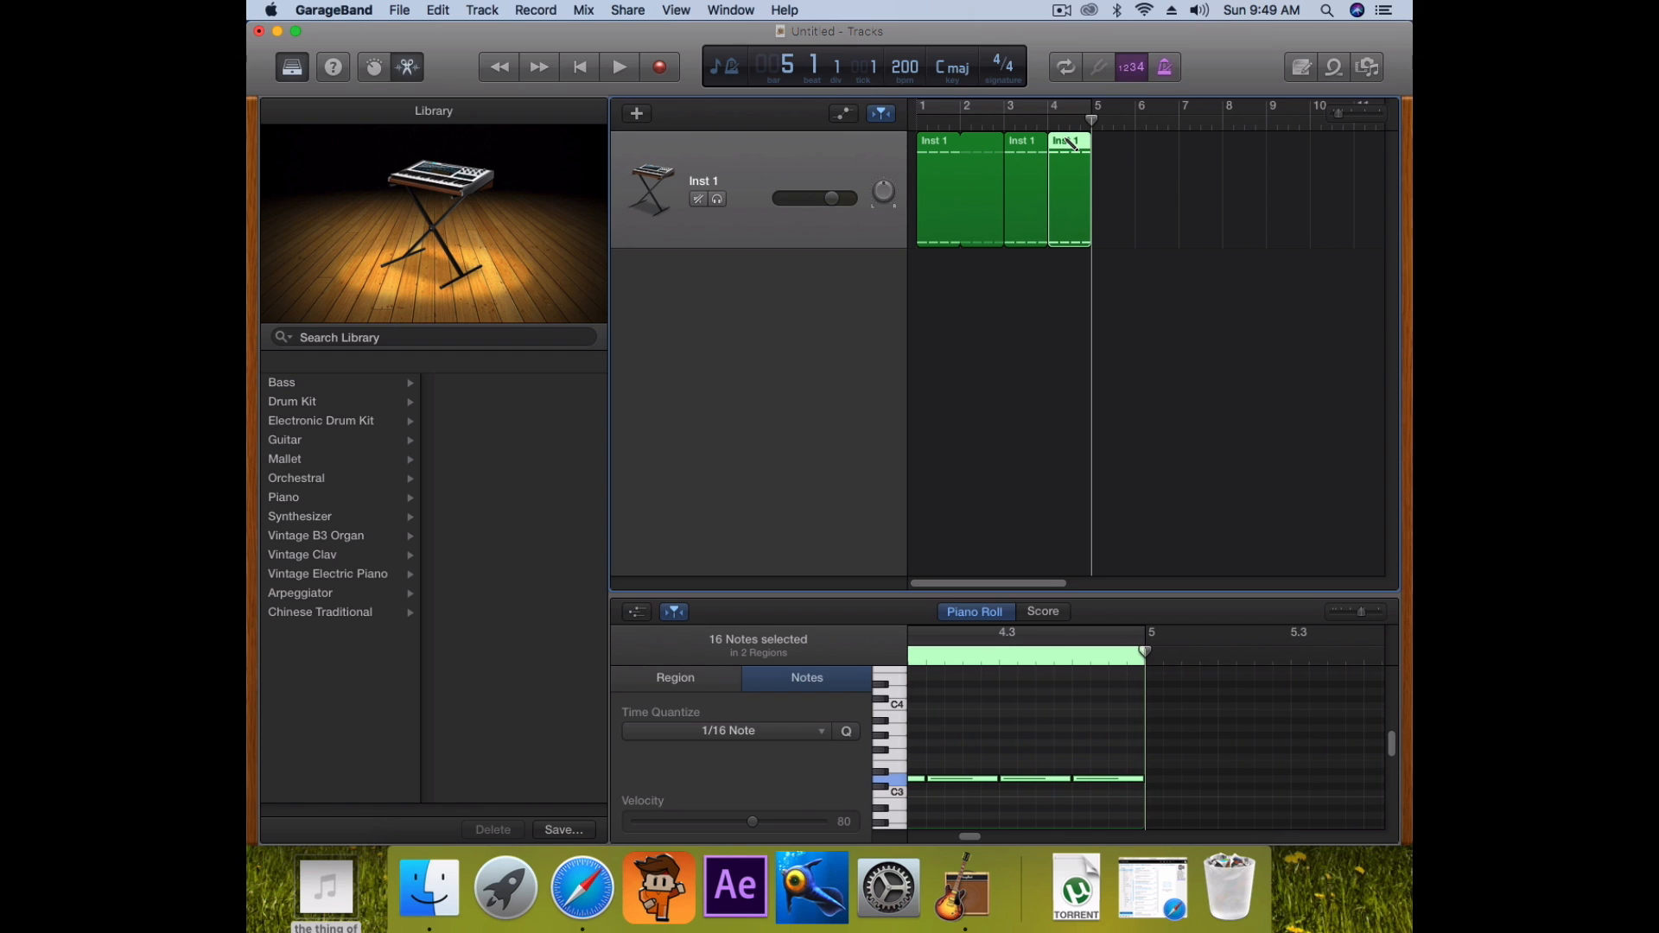
{"action": "scroll", "coordinate": [1035, 748], "scroll_direction": "down", "scroll_amount": 1}
{"action": "scroll", "coordinate": [1034, 749], "scroll_direction": "up", "scroll_amount": 6}
{"action": "scroll", "coordinate": [1034, 749], "scroll_direction": "down", "scroll_amount": 3}
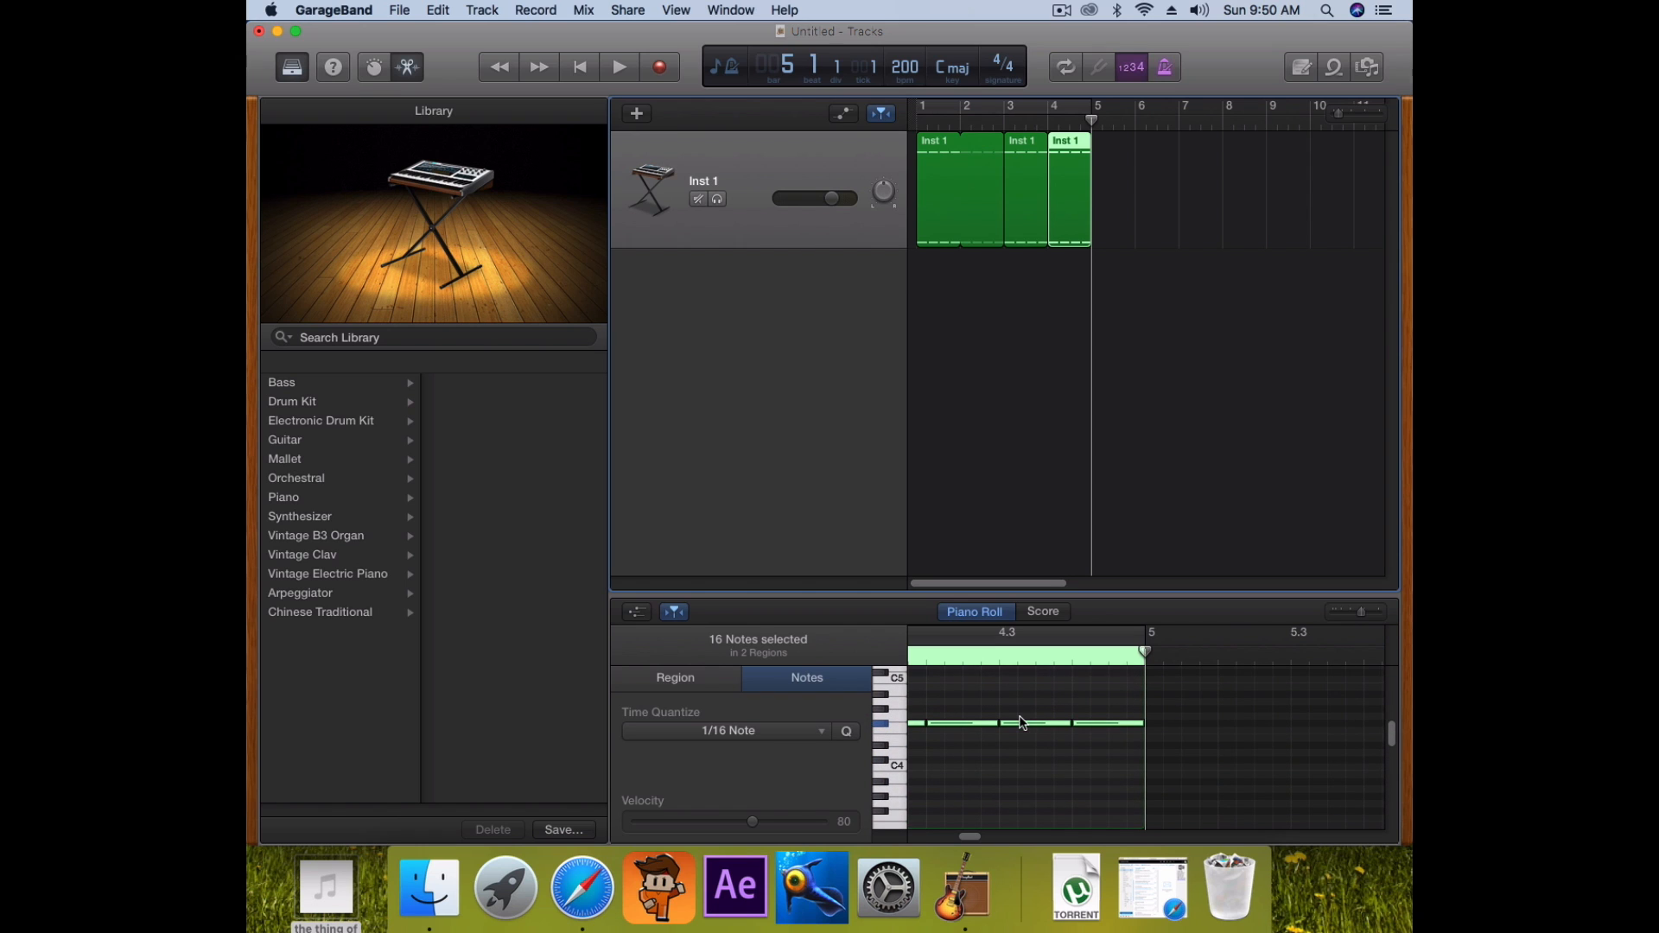
{"action": "left_click_drag", "start_coordinate": [1021, 726], "coordinate": [1021, 752]}
{"action": "left_click", "coordinate": [1021, 752]}
Raise the single note near beat 4.3 higher and play the song back
{"action": "left_click", "coordinate": [1021, 729]}
{"action": "mouse_move", "coordinate": [1021, 727]}
{"action": "left_mouse_down"}
{"action": "mouse_move", "coordinate": [1019, 755]}
{"action": "mouse_move", "coordinate": [1019, 741]}
{"action": "left_mouse_up"}
{"action": "scroll", "coordinate": [1037, 744], "scroll_direction": "down", "scroll_amount": 5}
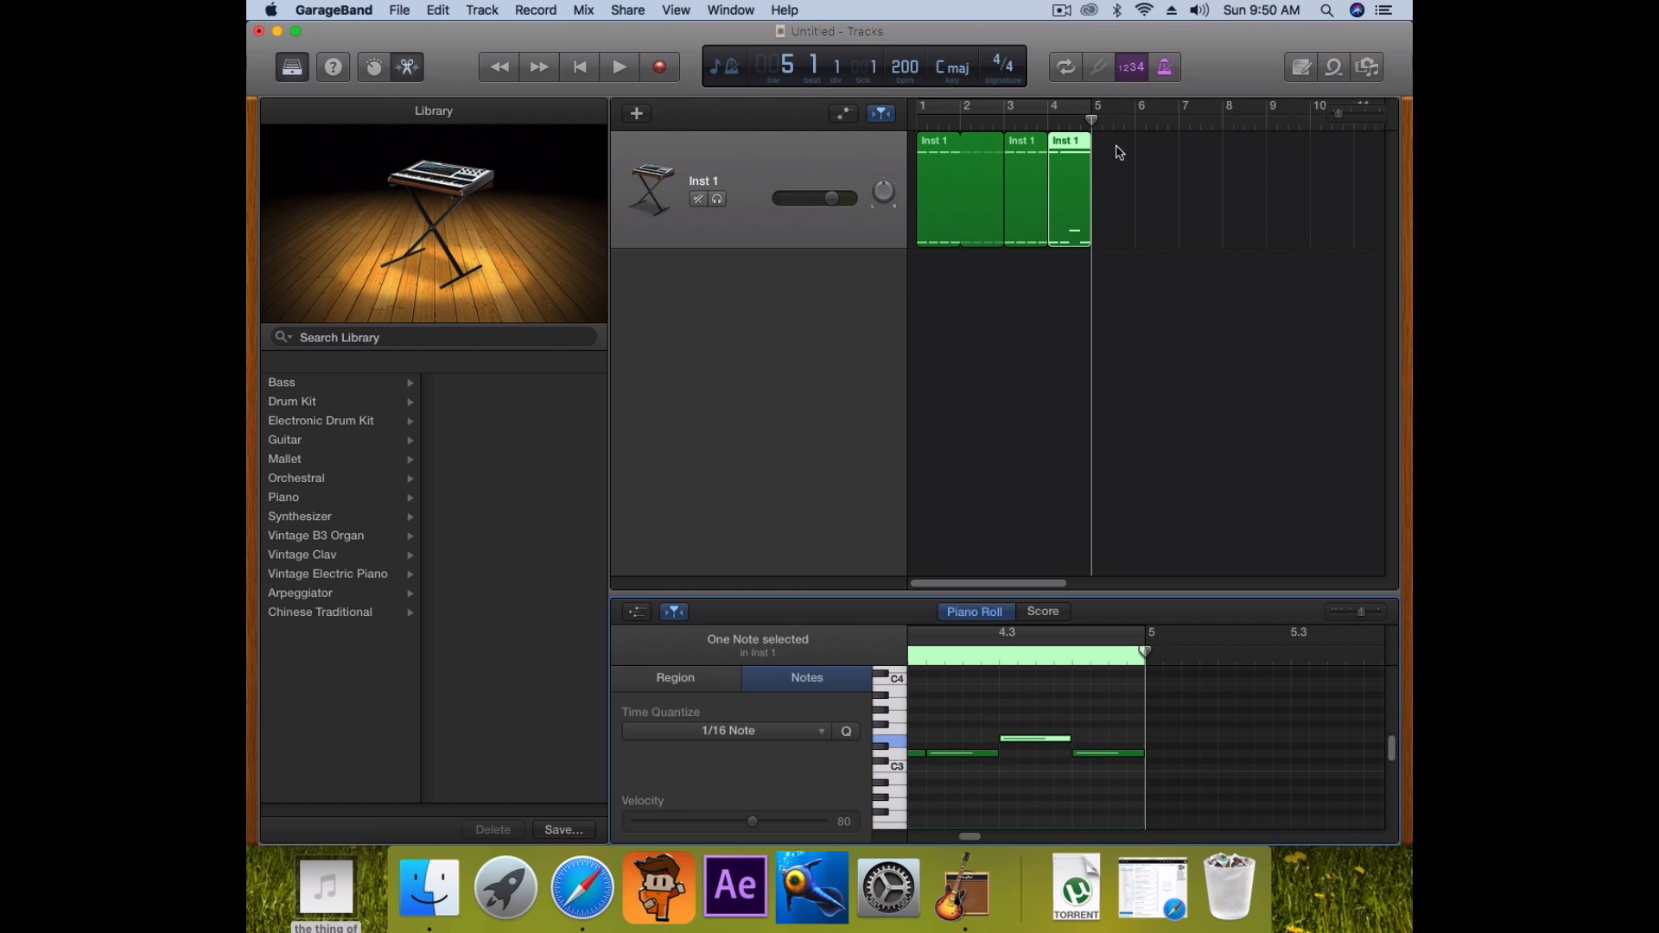
{"action": "left_click", "coordinate": [1007, 112]}
{"action": "key", "text": "space"}
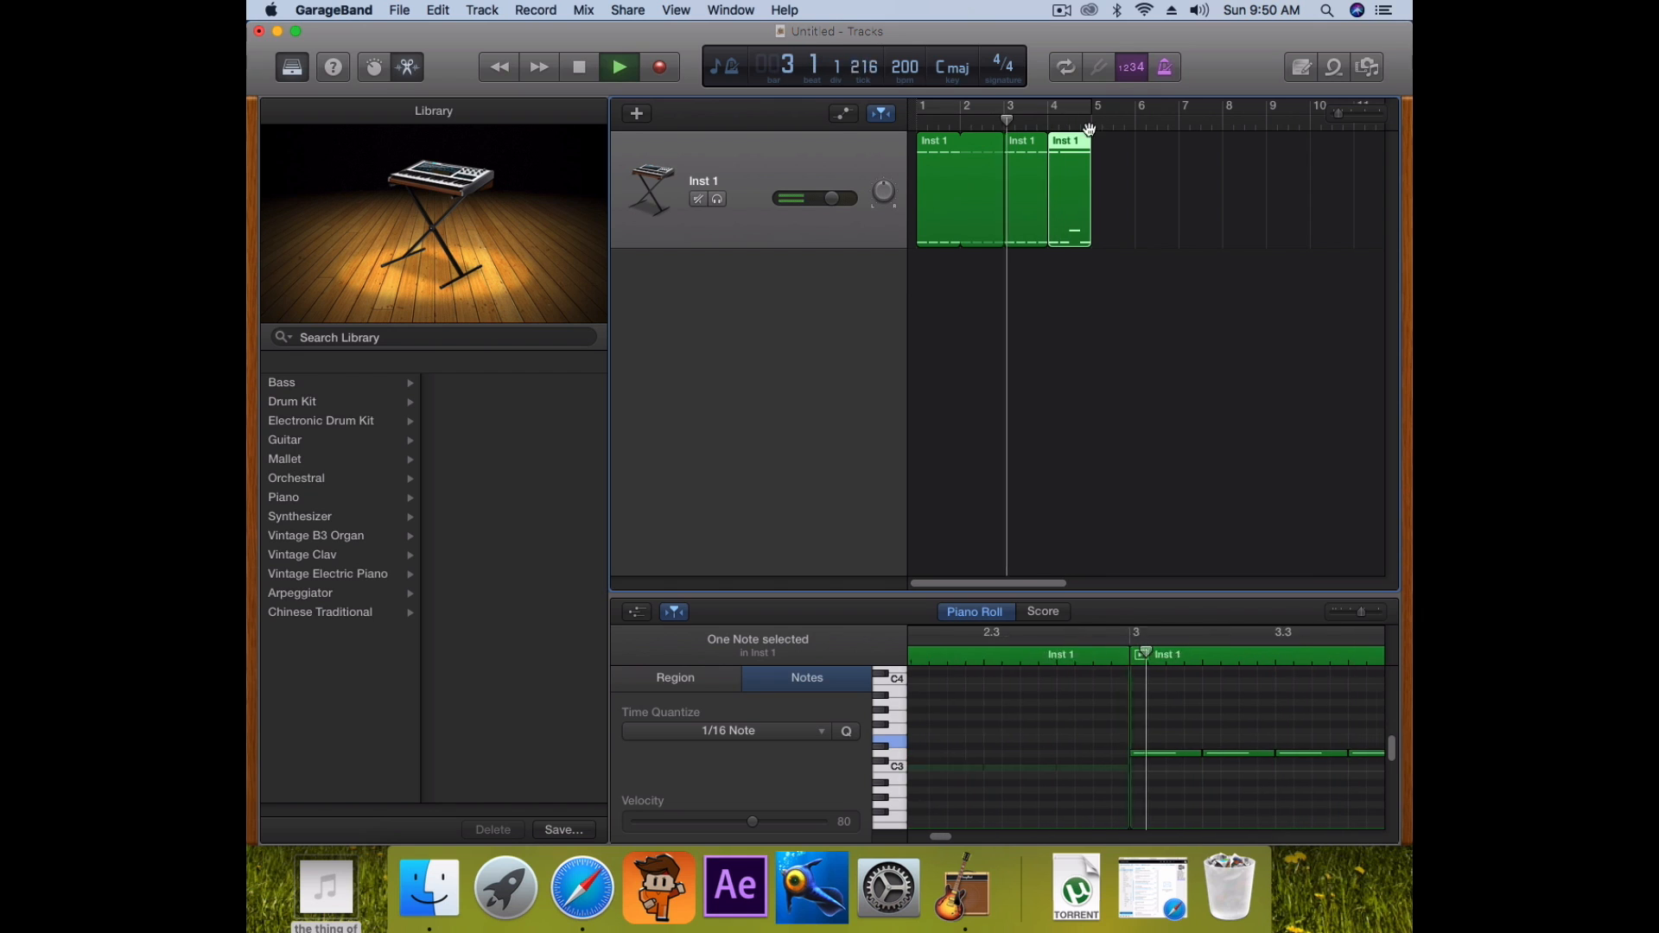
{"action": "key", "text": "space"}
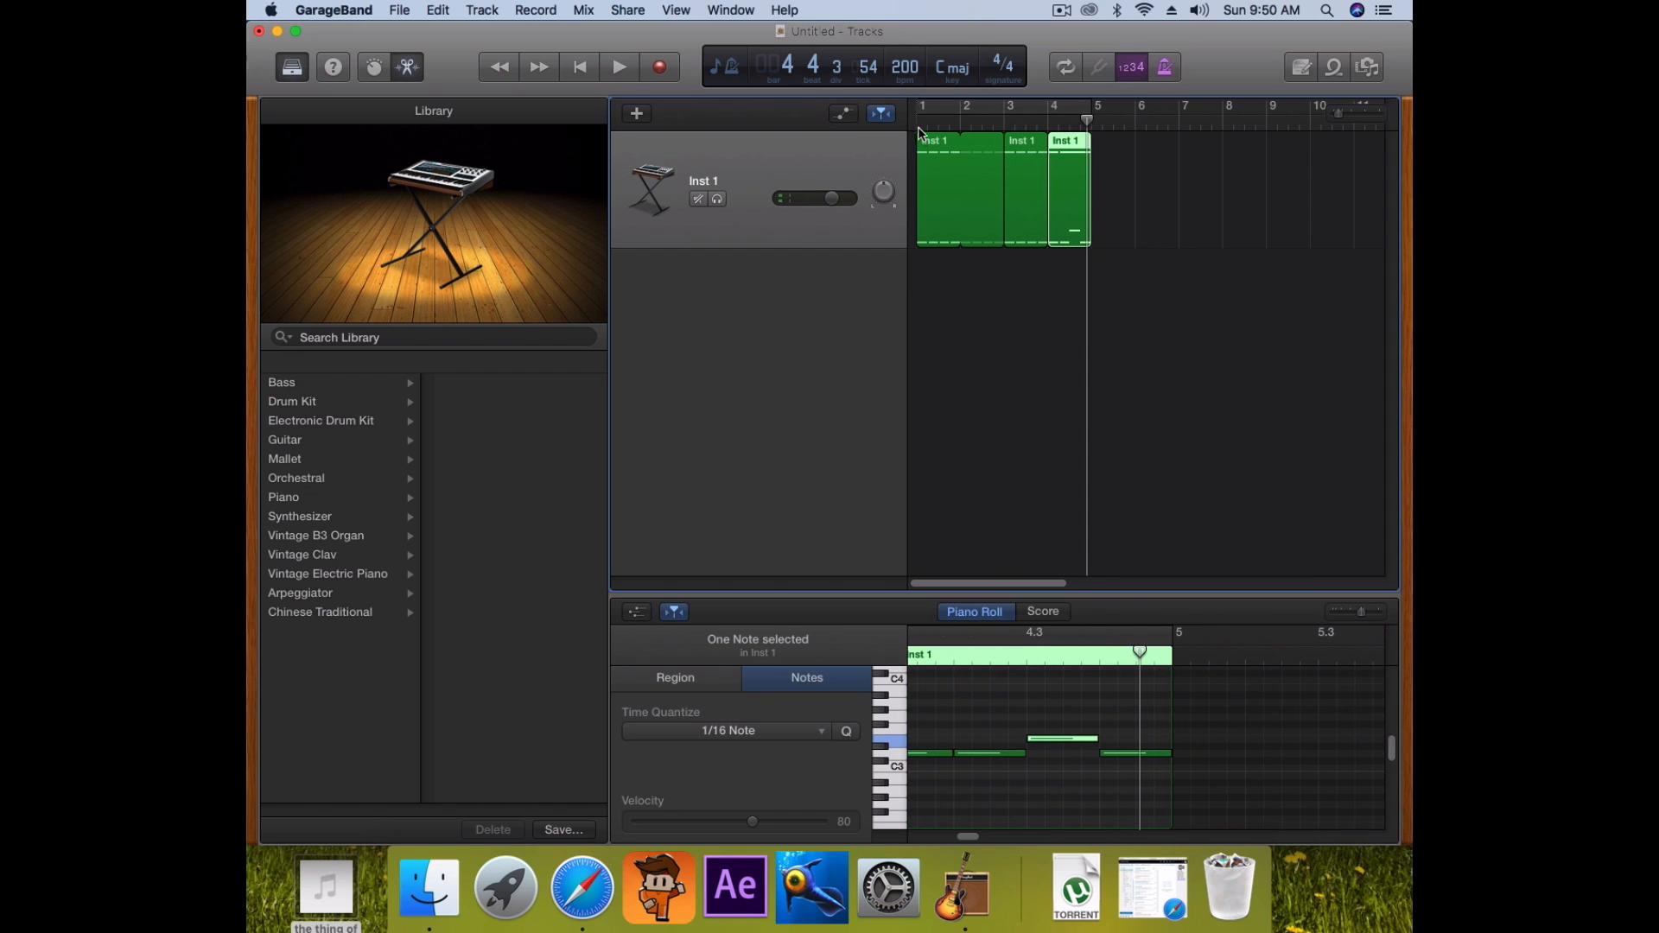
{"action": "left_click", "coordinate": [919, 121]}
{"action": "key", "text": "space"}
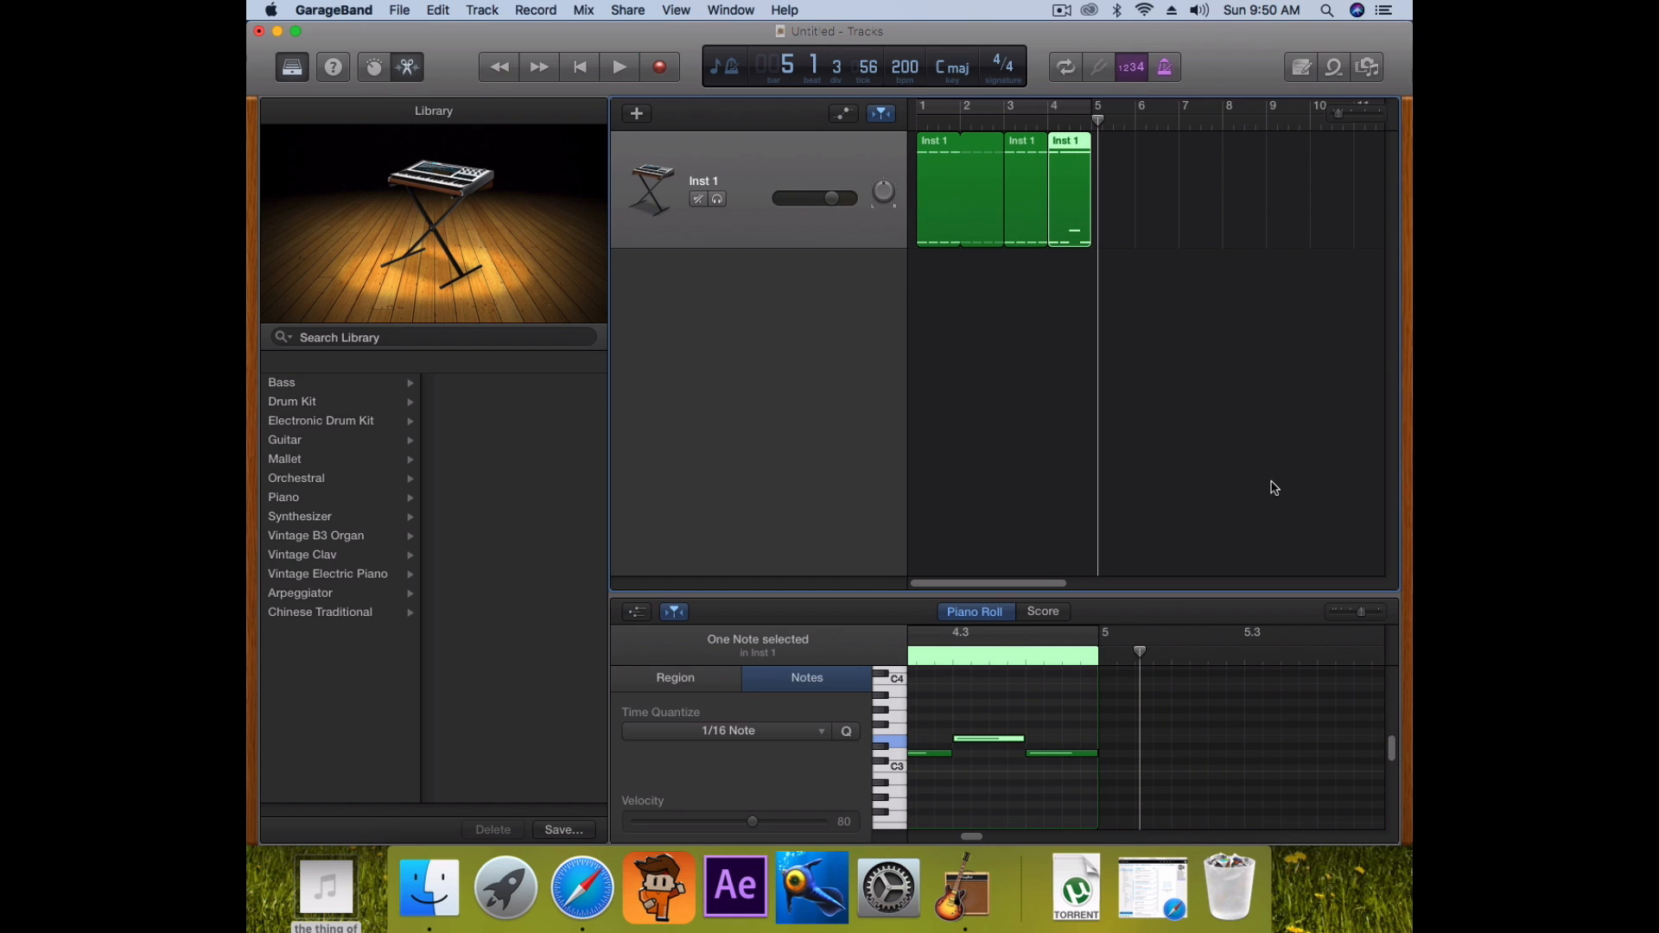
Play the Inst 1 part in a cycle over bars 1–5
{"action": "left_click", "coordinate": [1063, 69]}
{"action": "mouse_move", "coordinate": [1093, 108]}
{"action": "left_mouse_down"}
{"action": "mouse_move", "coordinate": [1158, 121]}
{"action": "mouse_move", "coordinate": [1069, 123]}
{"action": "left_mouse_up"}
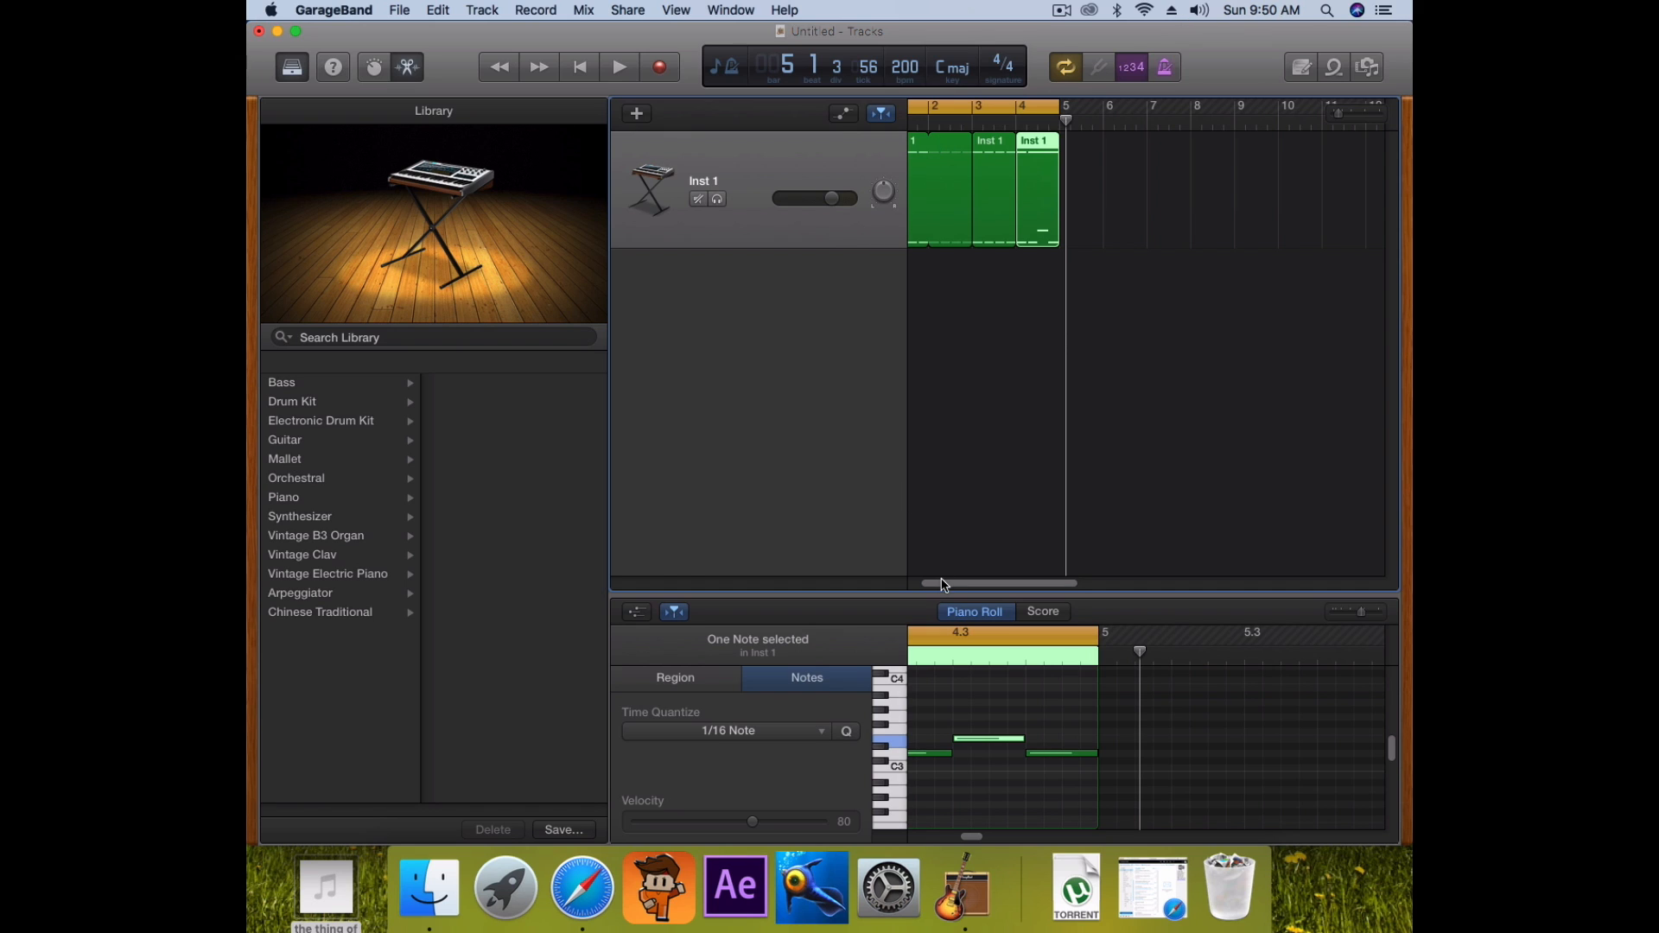
{"action": "left_click_drag", "start_coordinate": [945, 586], "coordinate": [890, 598]}
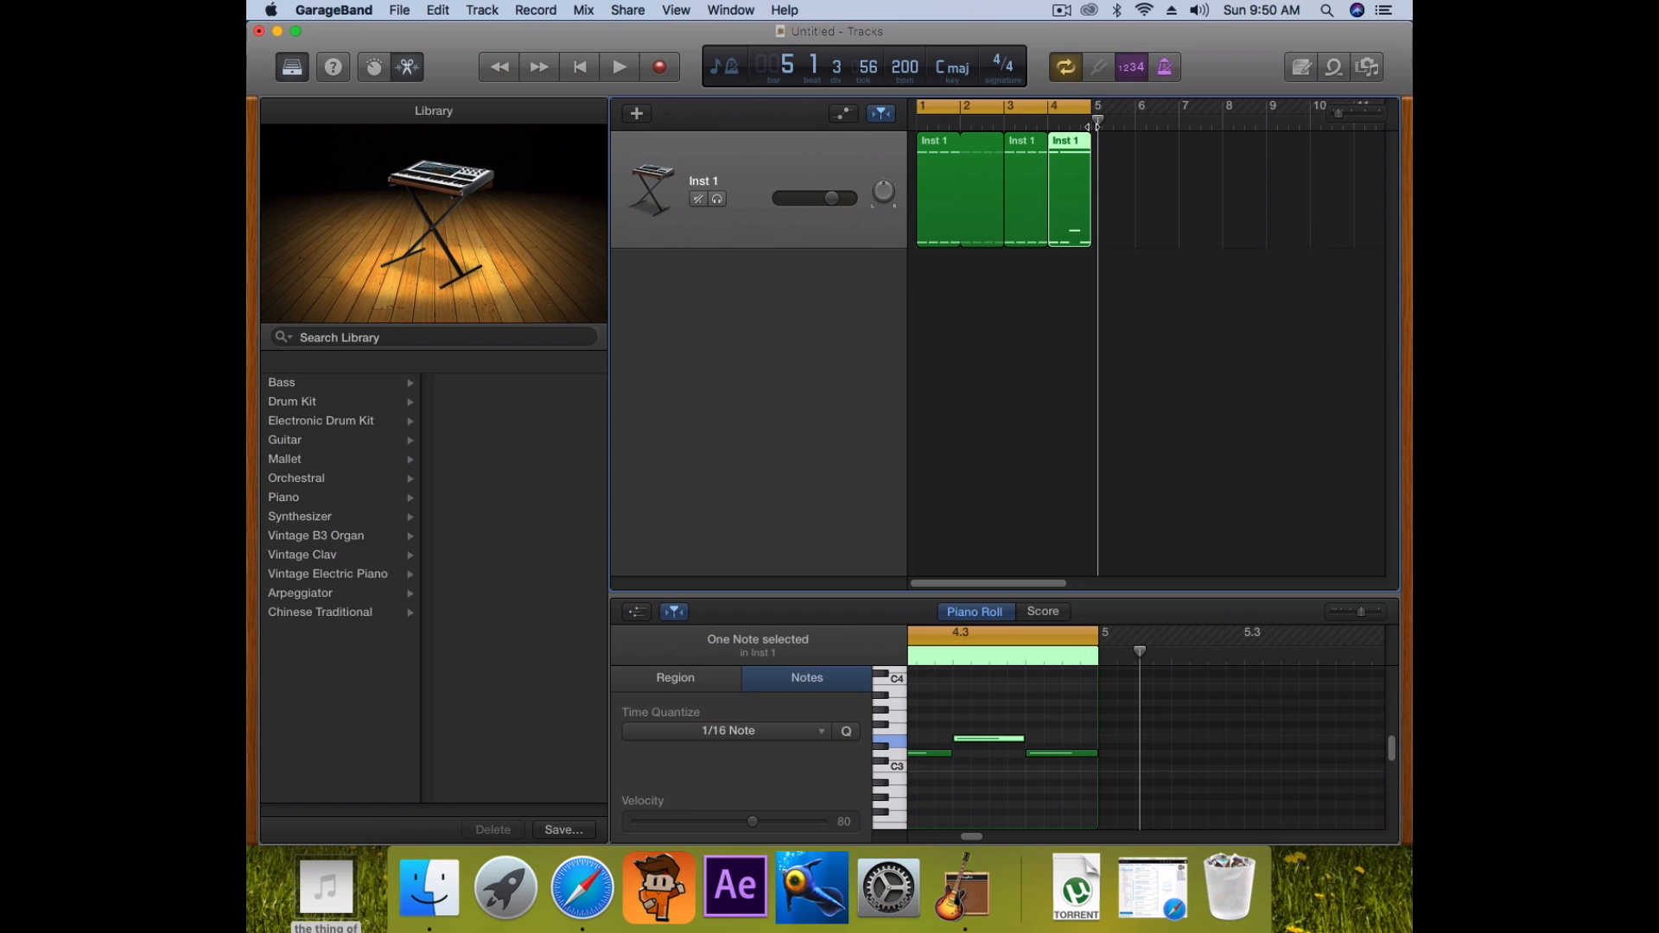
{"action": "key", "text": "Return"}
{"action": "key", "text": "space"}
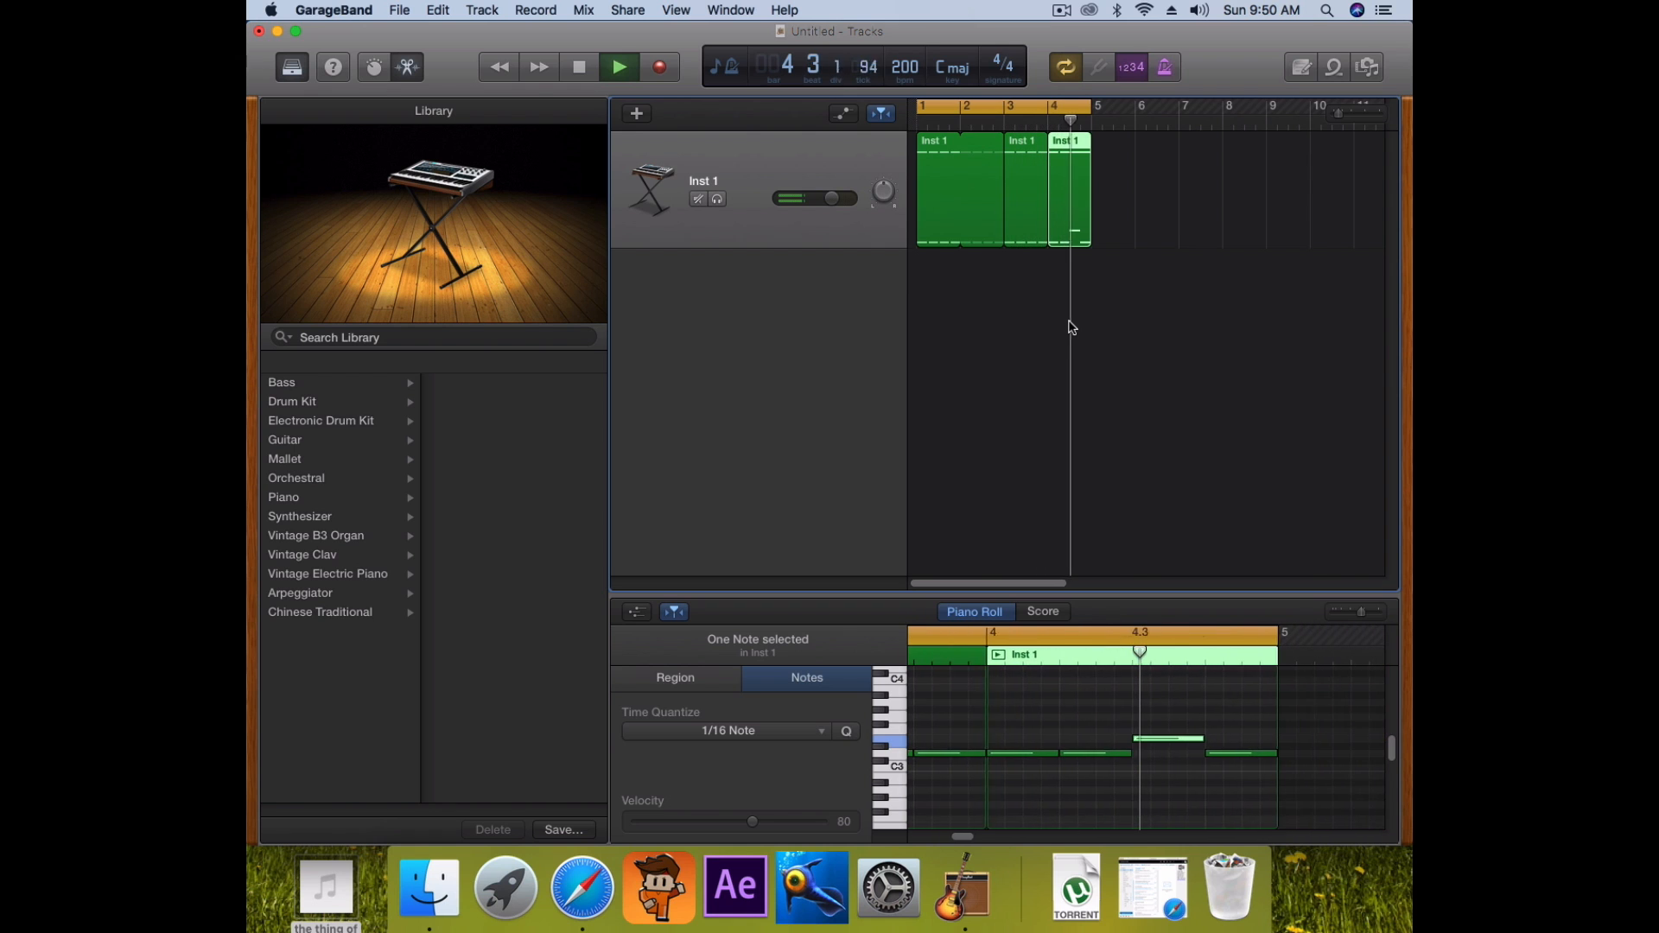
{"action": "key", "text": "space"}
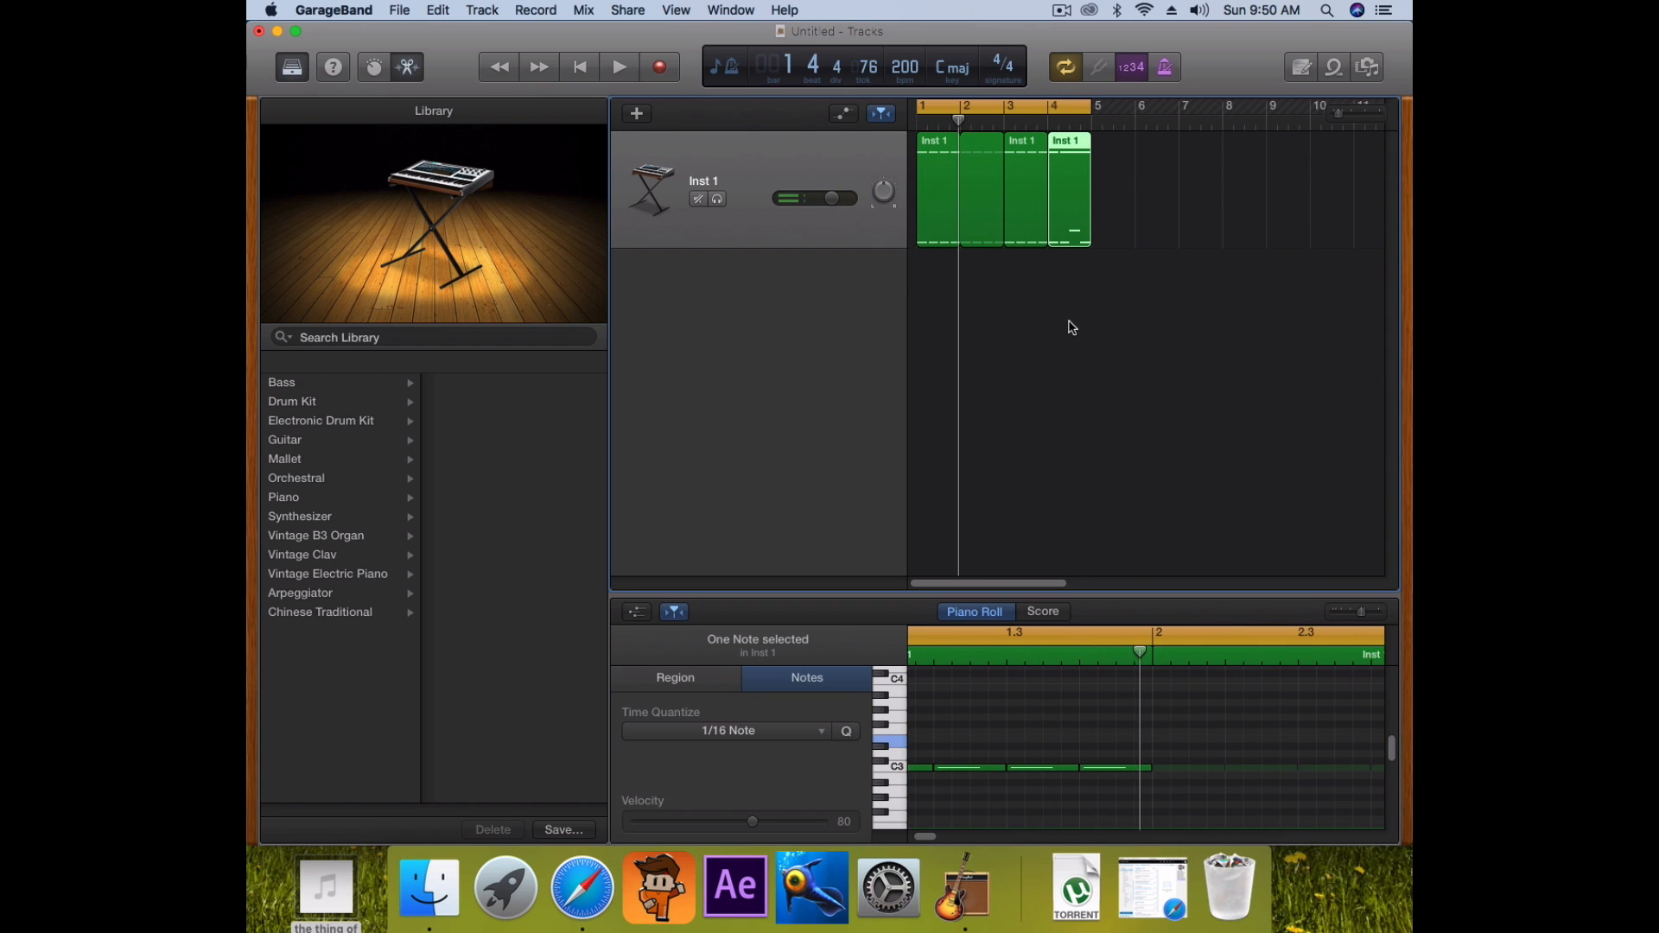
Return to bar 1 and add a new software instrument track, Inst 2, below Inst 1
{"action": "key", "text": "Return"}
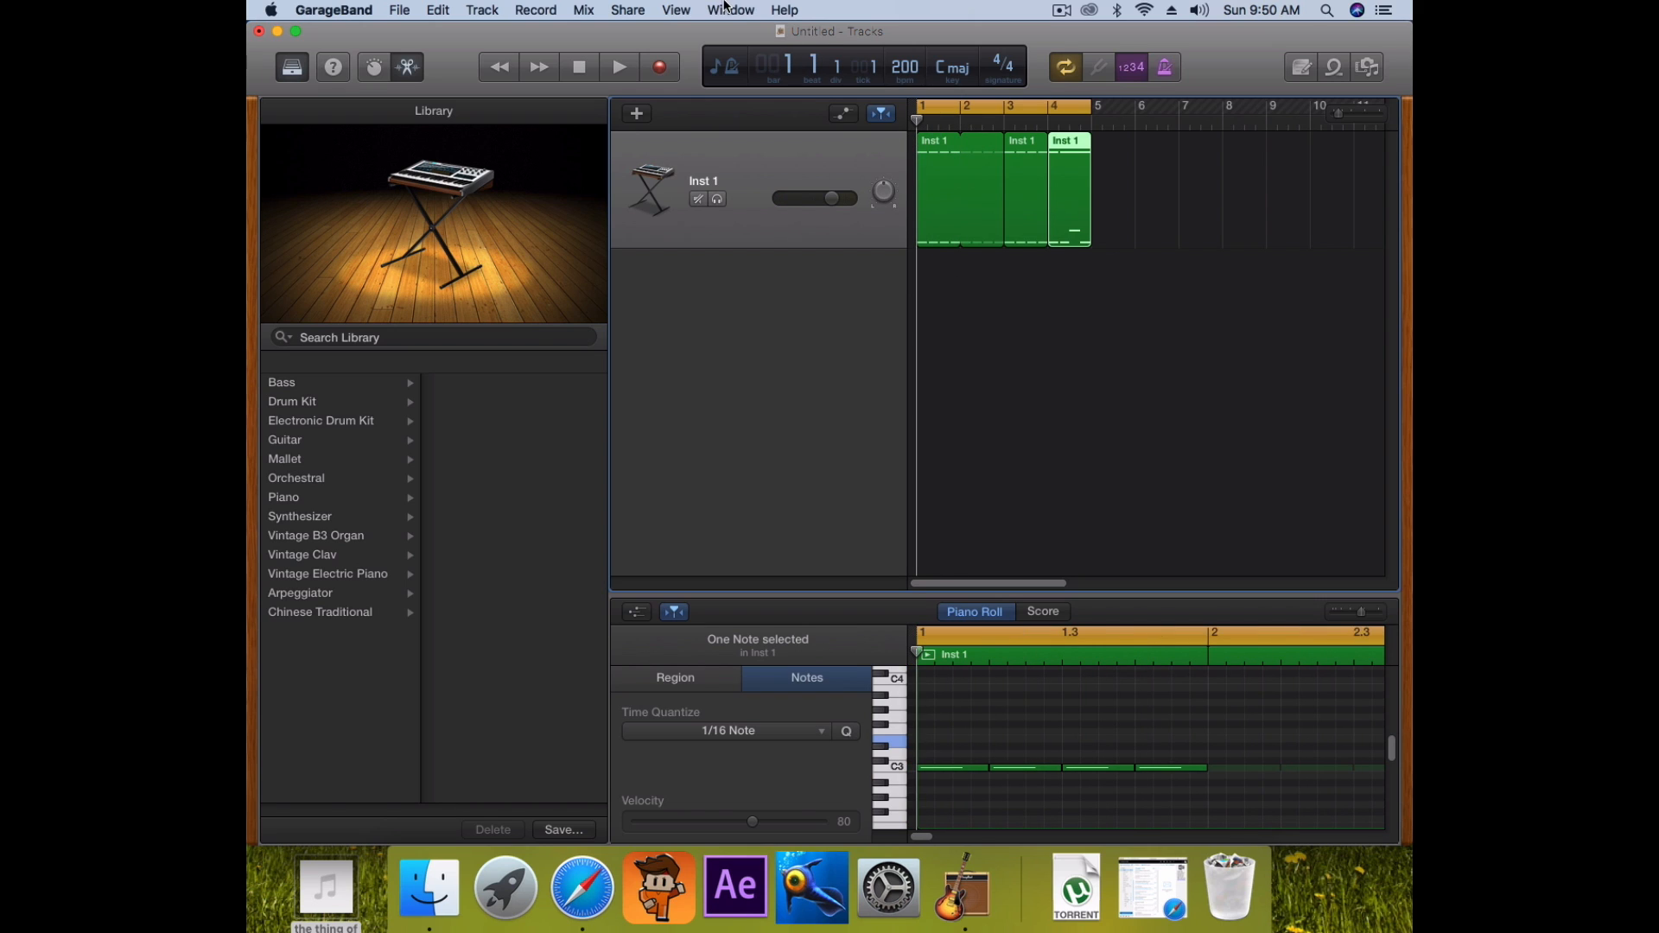
{"action": "left_click", "coordinate": [729, 156]}
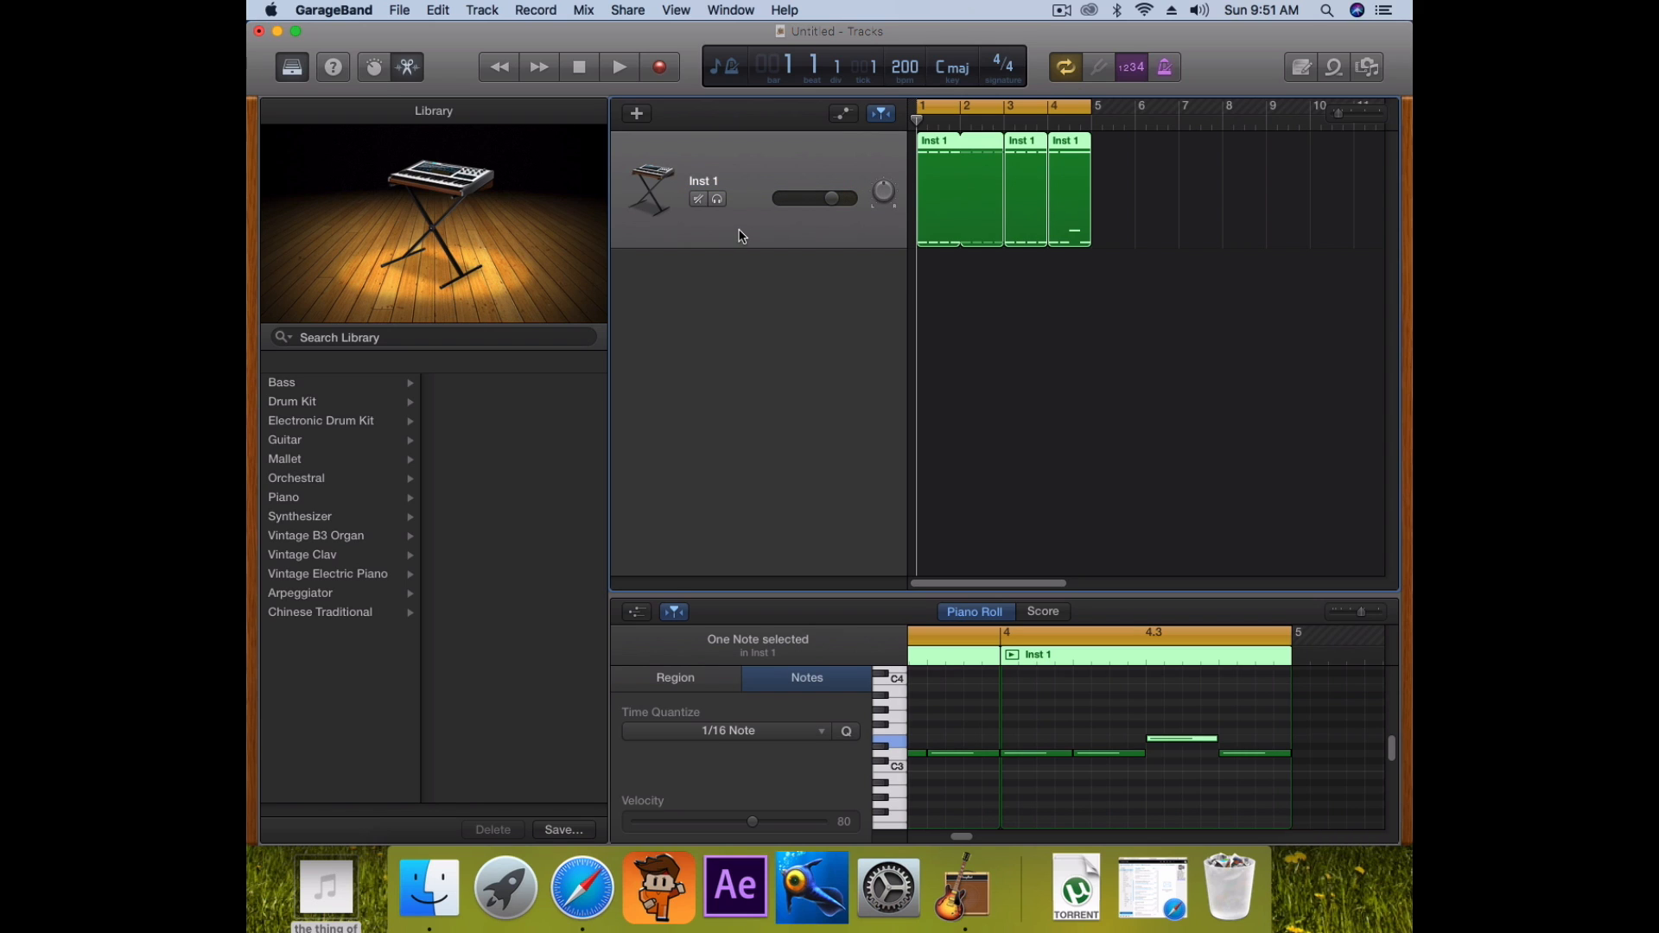
{"action": "key", "text": "super+d"}
Turn off Cycle, create an empty region at bar 1 on Inst 2, and audition C4 and C5
{"action": "left_click", "coordinate": [753, 299]}
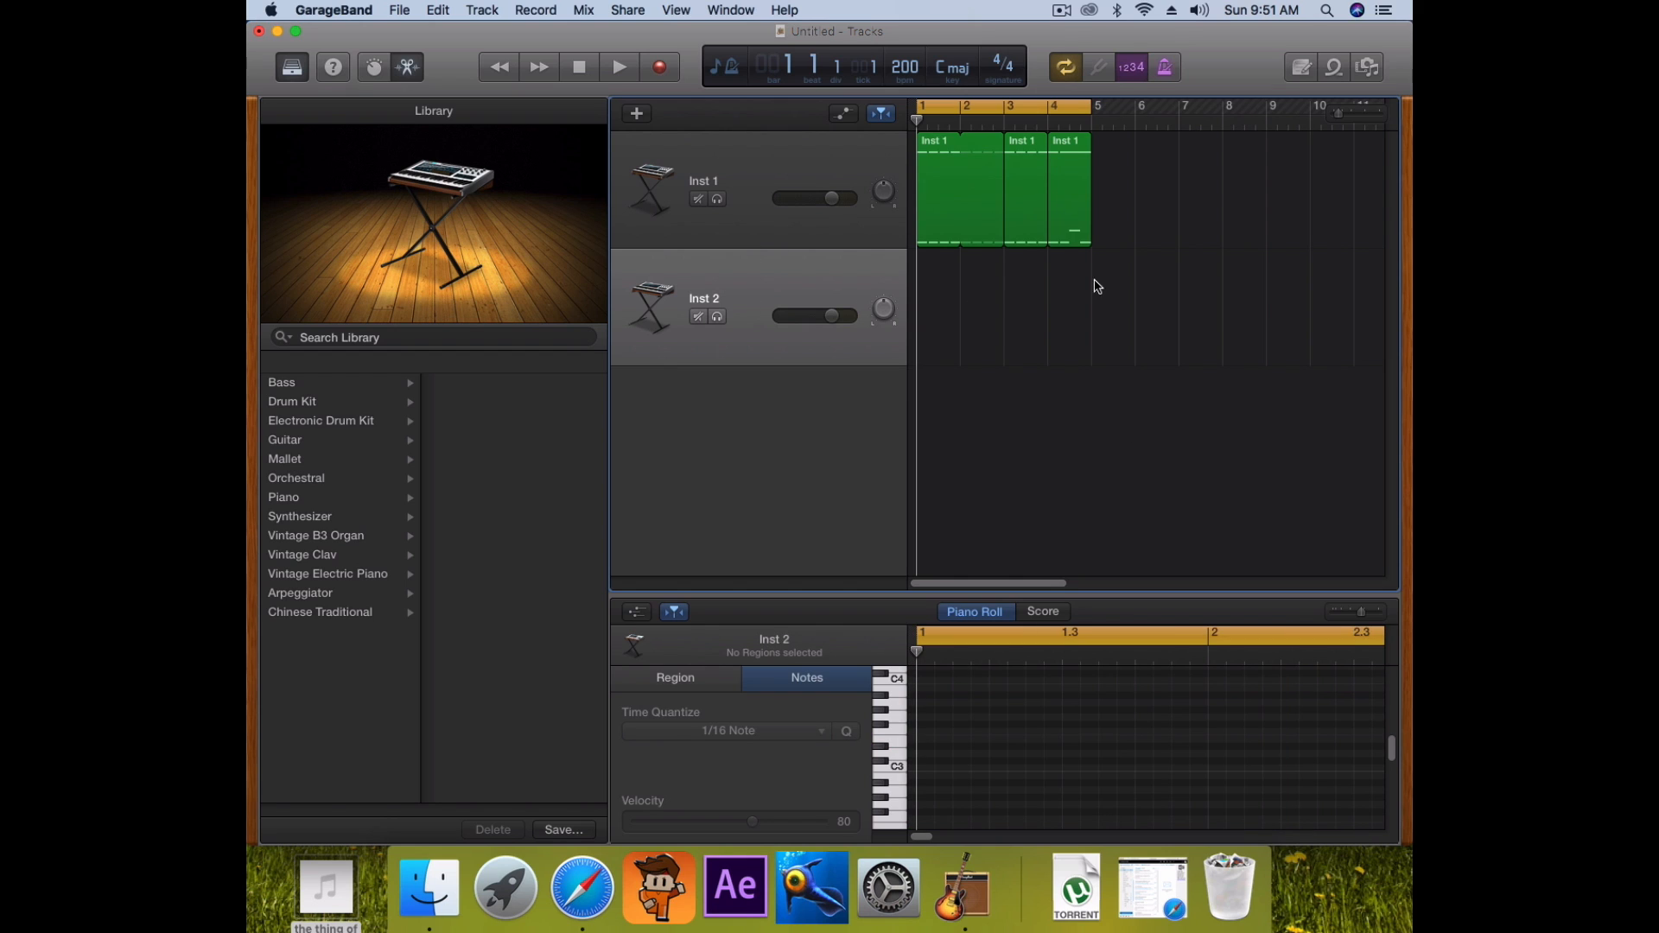
{"action": "left_click", "coordinate": [1072, 68]}
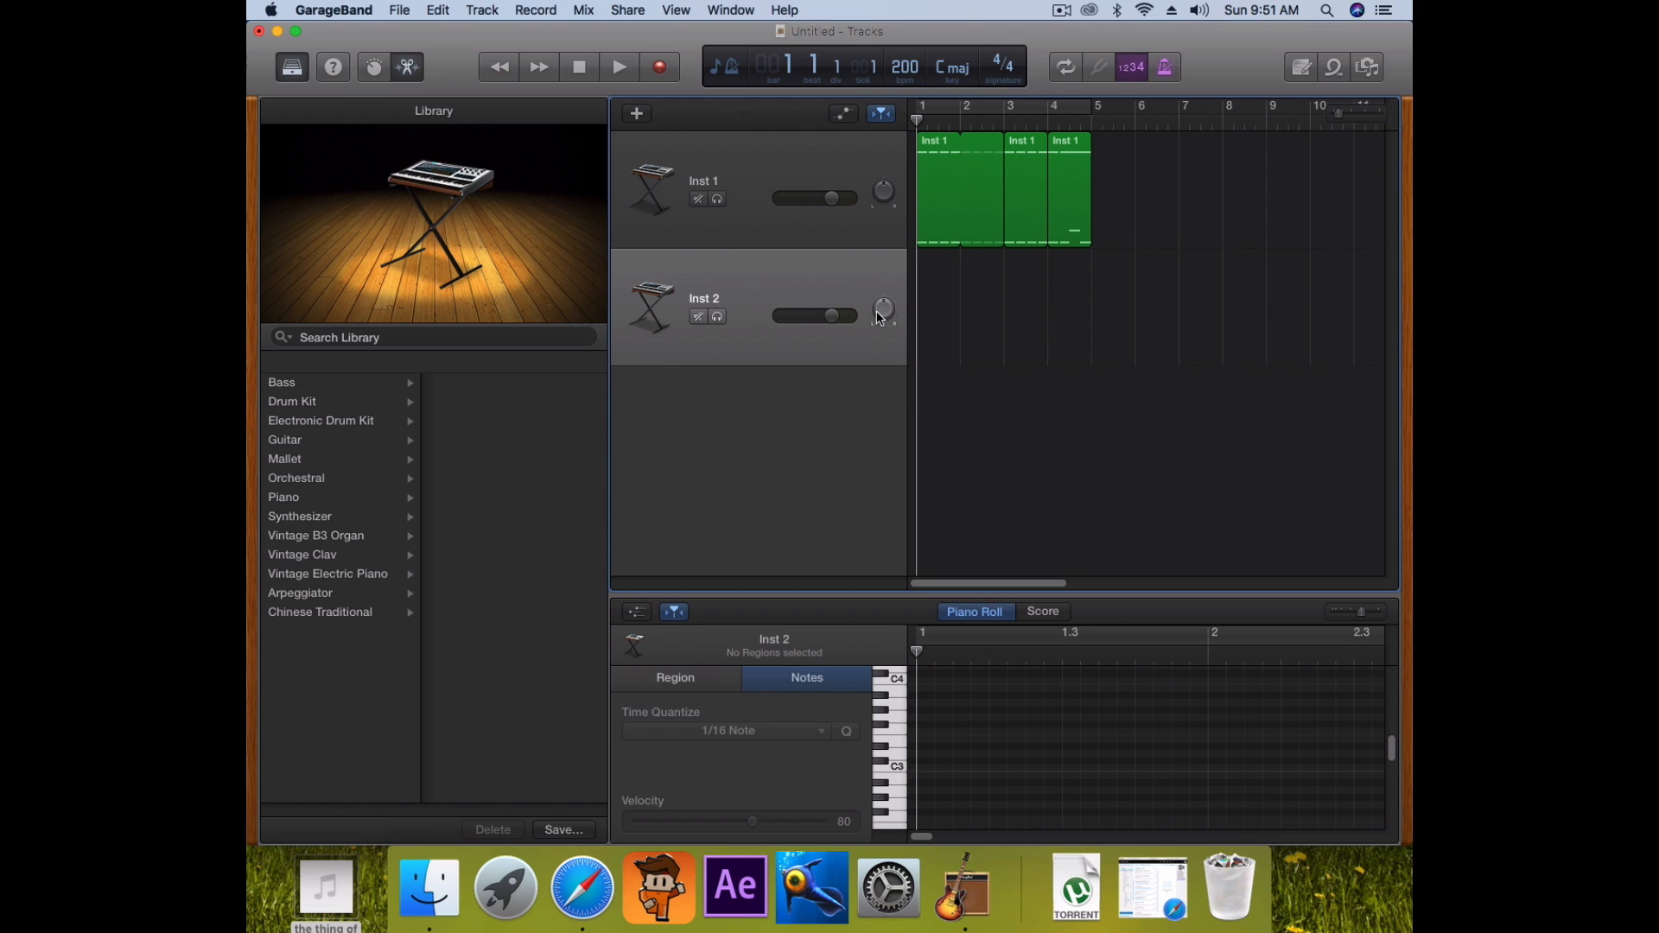
{"action": "left_click", "coordinate": [949, 307], "text": "super"}
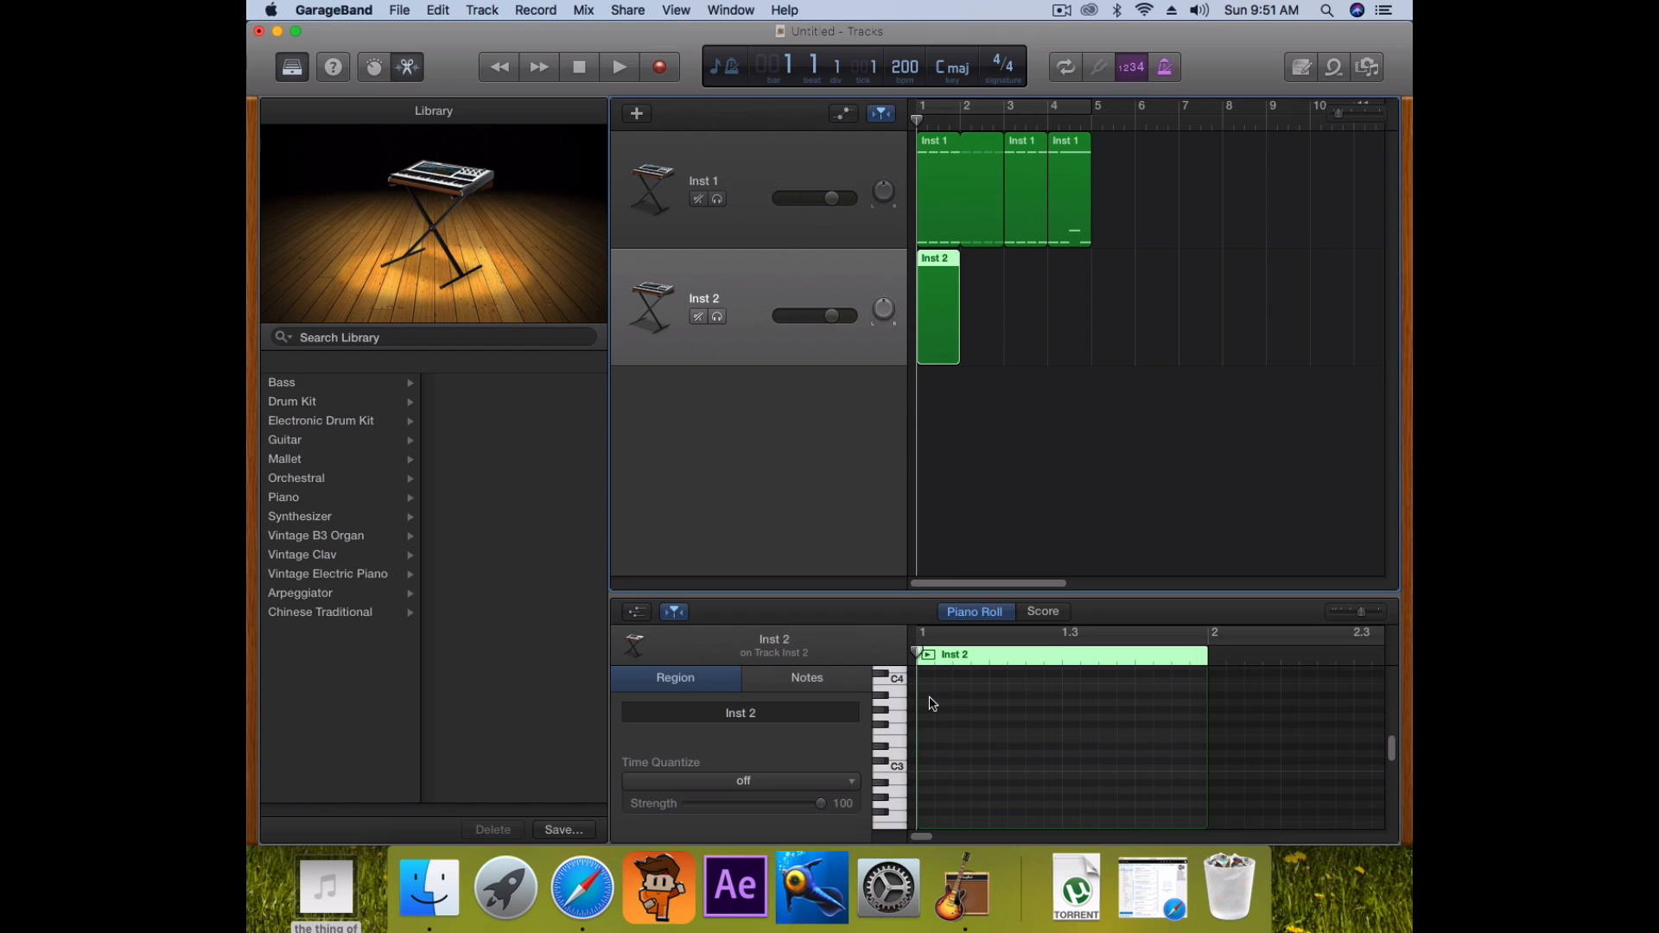
{"action": "scroll", "coordinate": [931, 717], "scroll_direction": "up", "scroll_amount": 3}
{"action": "left_click", "coordinate": [896, 757]}
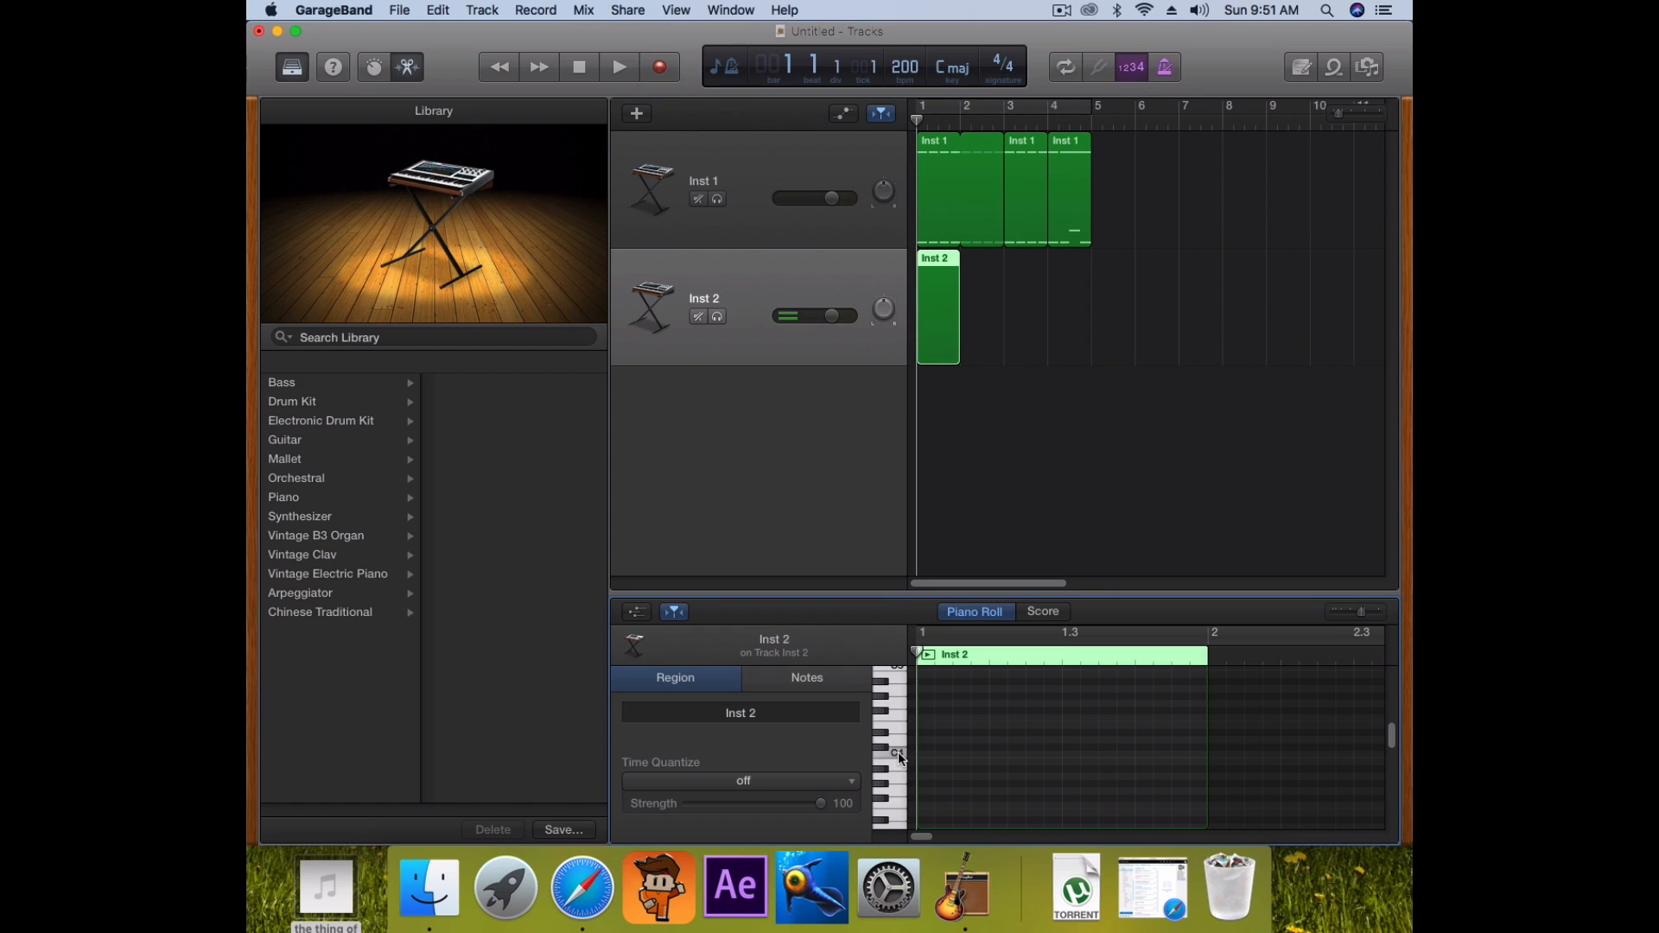
{"action": "scroll", "coordinate": [898, 722], "scroll_direction": "up", "scroll_amount": 1}
{"action": "left_click", "coordinate": [900, 694]}
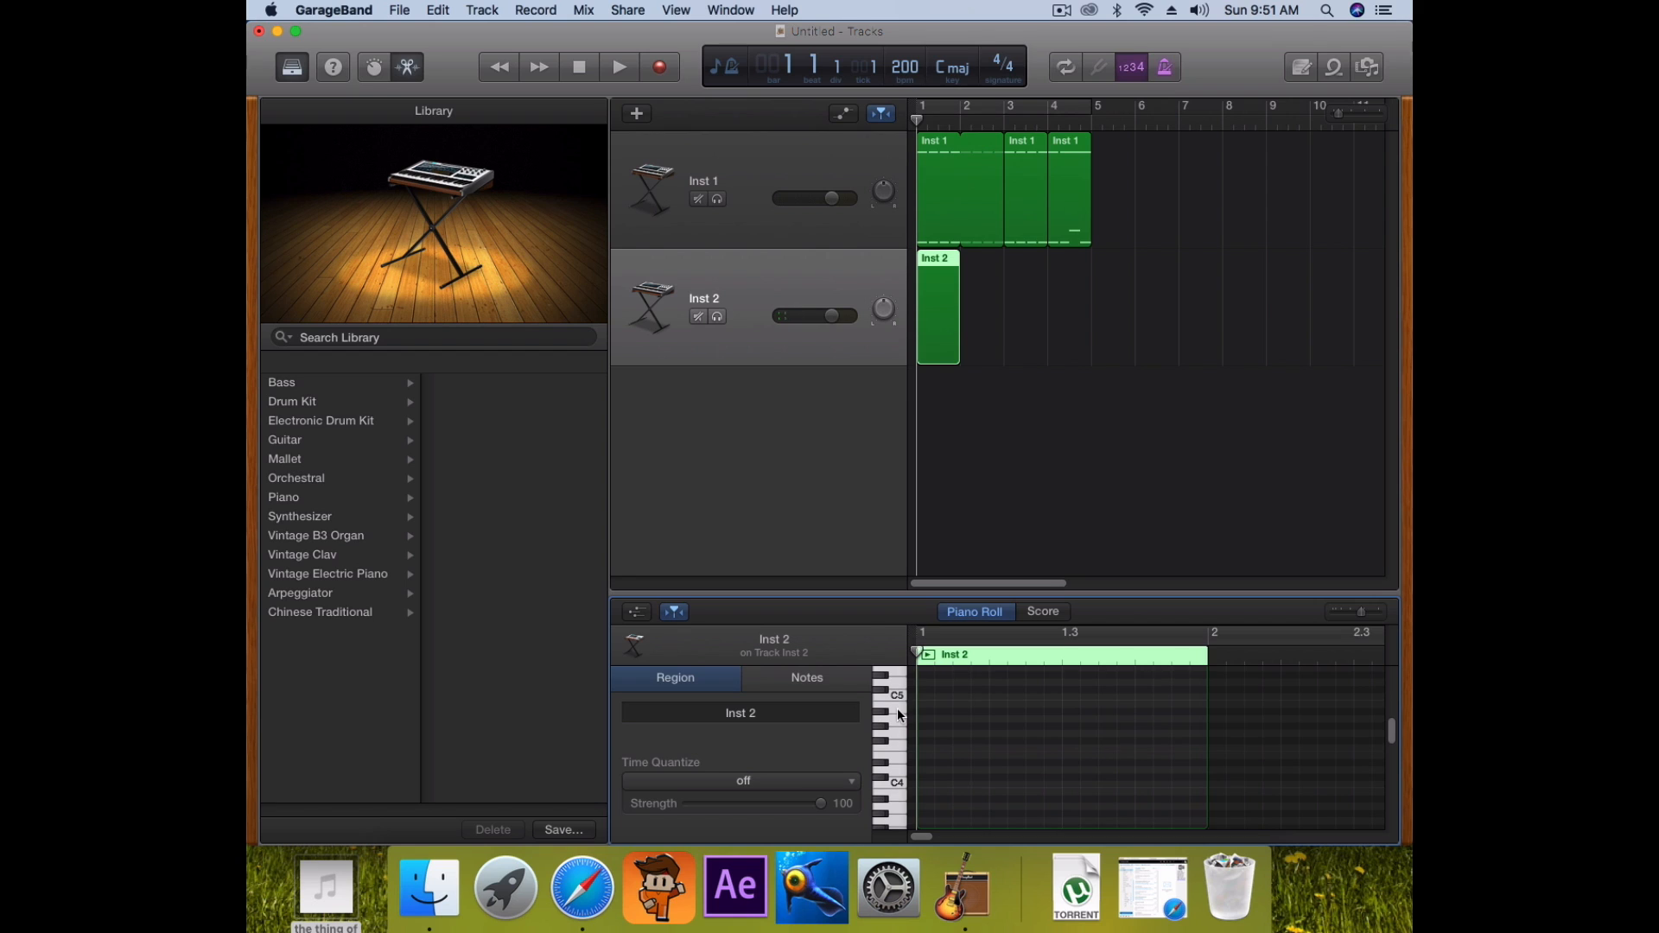
{"action": "left_click", "coordinate": [899, 694]}
Draw a repeating C4–C5 note pattern across the first bar of the Inst 2 region
{"action": "left_click", "coordinate": [929, 786], "text": "super"}
{"action": "left_click", "coordinate": [933, 698], "text": "super"}
{"action": "left_click", "coordinate": [998, 699], "text": "super"}
{"action": "left_click", "coordinate": [1074, 698], "text": "super"}
{"action": "left_click", "coordinate": [1075, 785], "text": "super"}
{"action": "left_click", "coordinate": [1003, 734], "text": "super"}
{"action": "left_click", "coordinate": [1074, 719], "text": "super"}
{"action": "left_click", "coordinate": [1146, 733], "text": "super"}
{"action": "left_click", "coordinate": [1146, 698], "text": "super"}
Loop the Inst 2 region out to bar 5, play it back, and copy and paste the region
{"action": "mouse_move", "coordinate": [957, 270]}
{"action": "left_mouse_down"}
{"action": "mouse_move", "coordinate": [1082, 280]}
{"action": "mouse_move", "coordinate": [1001, 272]}
{"action": "left_mouse_up"}
{"action": "key", "text": "space"}
{"action": "key", "text": "space"}
{"action": "key", "text": "Return"}
Select the pasted notes, raise them two semitones, and adjust their lengths
{"action": "key", "text": "space"}
Pull the second region's start back to bar 3, lengthen notes, and paste a copy raised one semitone
{"action": "key", "text": "space"}
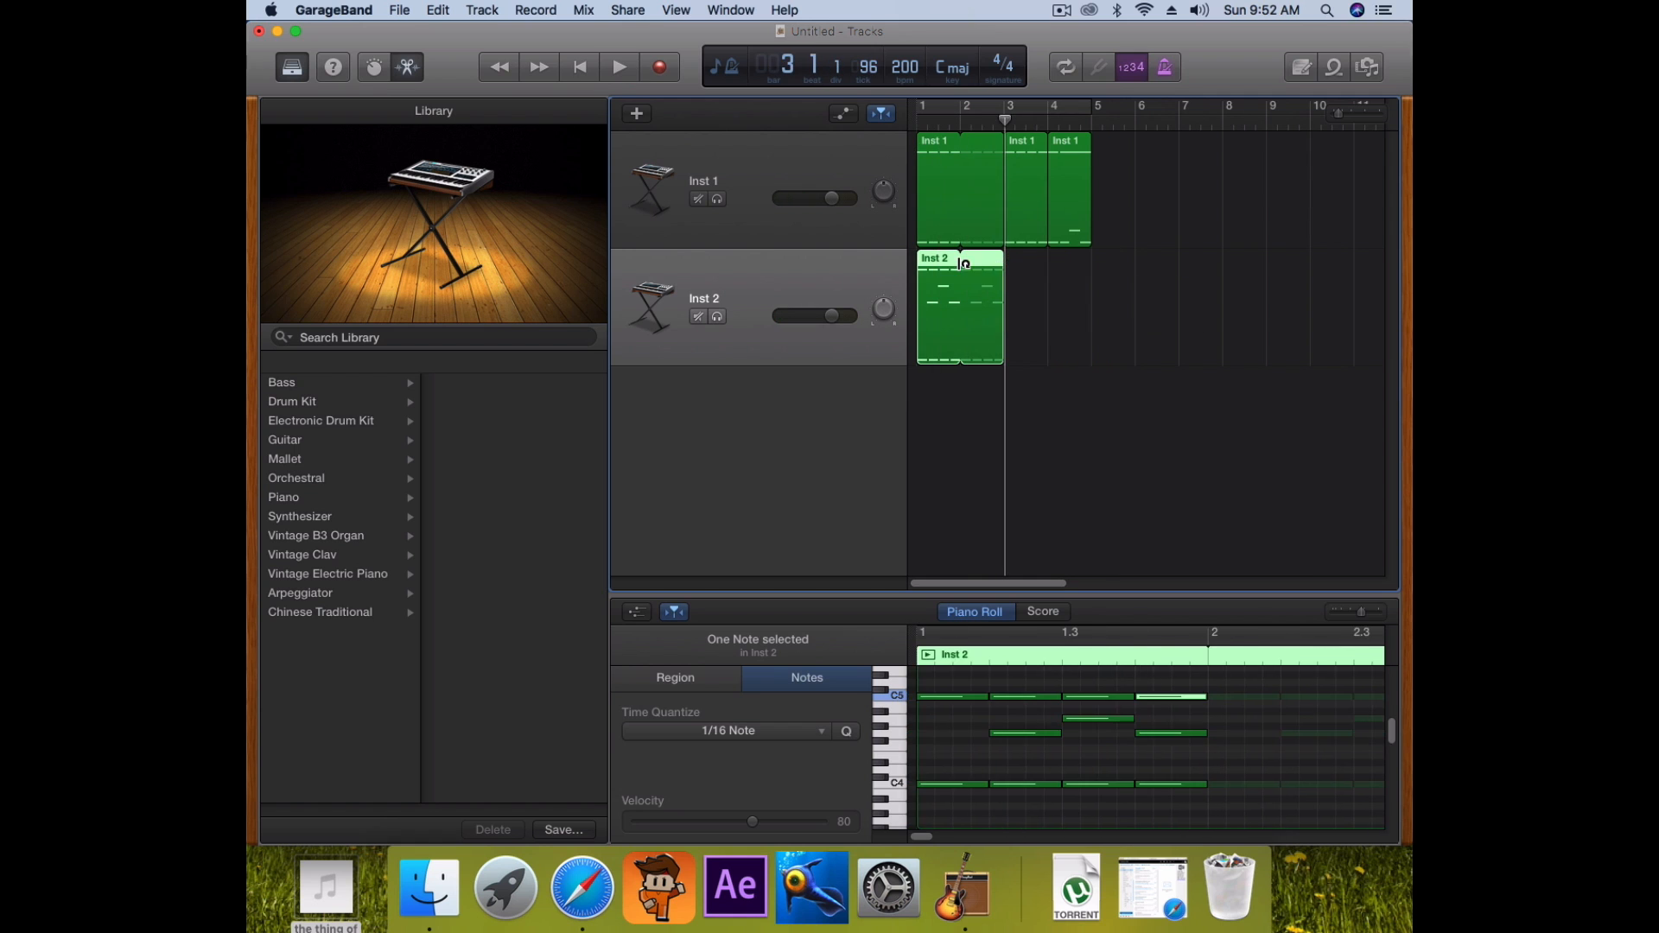
{"action": "key", "text": "super+c"}
{"action": "key", "text": "super+v"}
{"action": "scroll", "coordinate": [916, 827], "scroll_direction": "left", "scroll_amount": 3}
{"action": "left_click_drag", "start_coordinate": [937, 817], "coordinate": [1297, 678]}
{"action": "left_click_drag", "start_coordinate": [1016, 697], "coordinate": [1016, 683]}
{"action": "left_click", "coordinate": [1019, 466]}
{"action": "key", "text": "Return"}
{"action": "key", "text": "space"}
{"action": "key", "text": "space"}
{"action": "left_click_drag", "start_coordinate": [969, 836], "coordinate": [952, 836]}
{"action": "left_click_drag", "start_coordinate": [944, 683], "coordinate": [933, 685]}
{"action": "left_click_drag", "start_coordinate": [954, 837], "coordinate": [947, 837]}
{"action": "left_click_drag", "start_coordinate": [1034, 682], "coordinate": [1043, 682]}
{"action": "scroll", "coordinate": [1040, 679], "scroll_direction": "up", "scroll_amount": 1}
{"action": "left_click_drag", "start_coordinate": [1008, 358], "coordinate": [1005, 358]}
{"action": "left_click_drag", "start_coordinate": [1043, 693], "coordinate": [1035, 693]}
{"action": "left_click_drag", "start_coordinate": [1044, 780], "coordinate": [1035, 781]}
{"action": "key", "text": "space"}
{"action": "key", "text": "space"}
{"action": "key", "text": "Delete"}
{"action": "left_click", "coordinate": [970, 319]}
{"action": "key", "text": "super+v"}
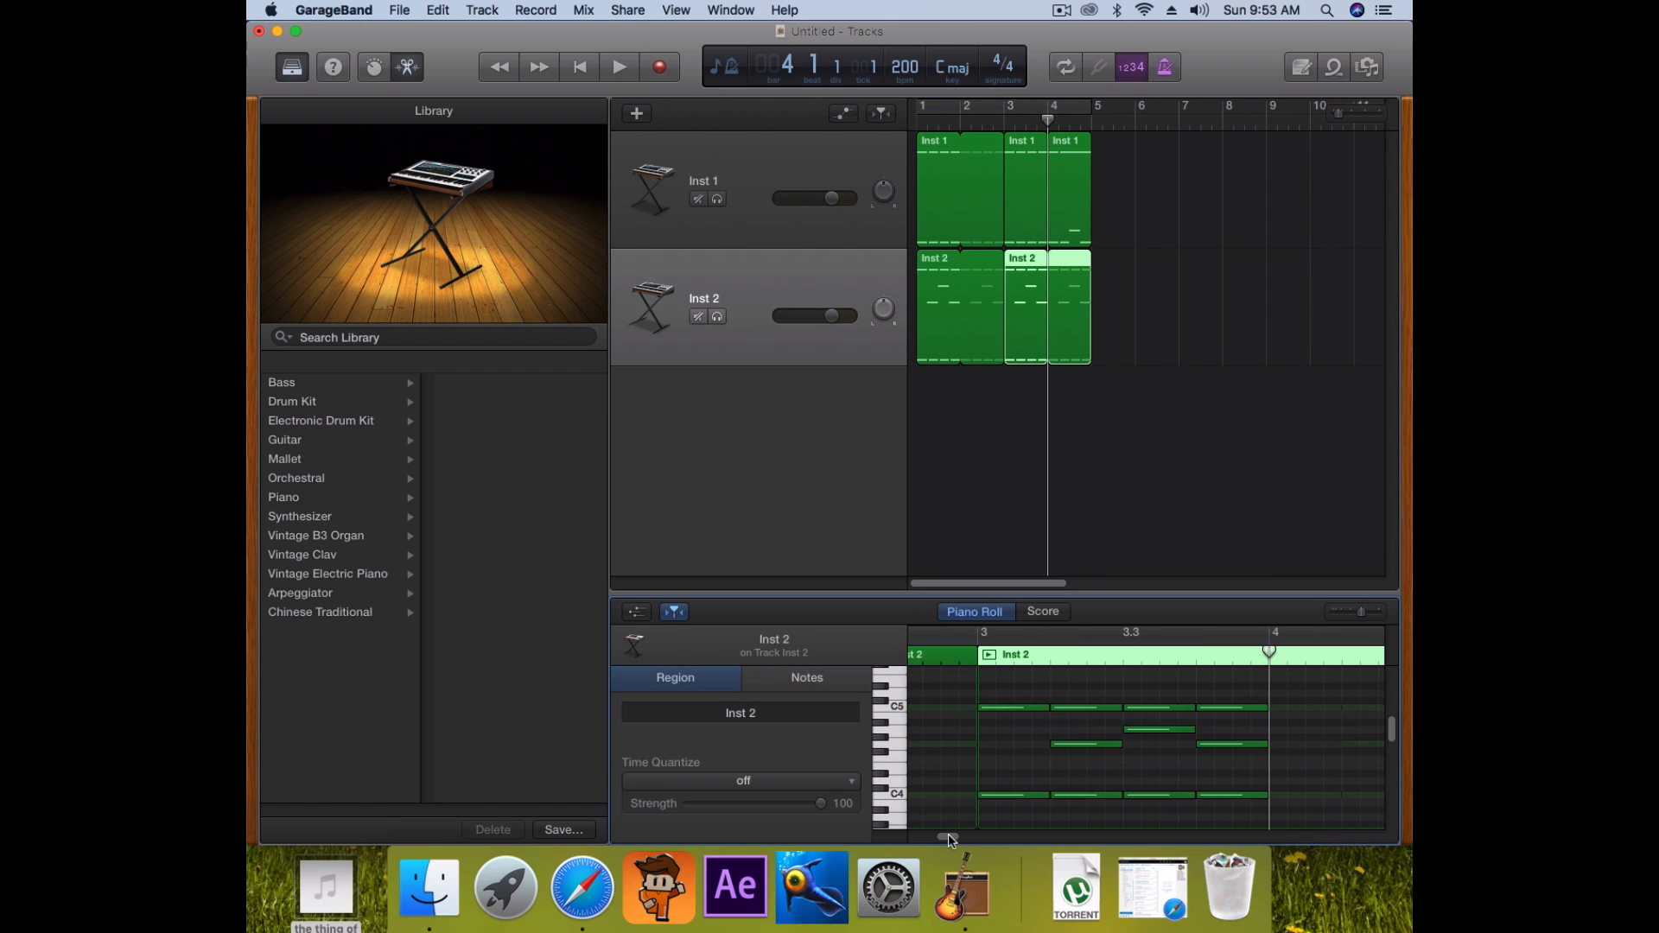
{"action": "left_click_drag", "start_coordinate": [938, 821], "coordinate": [1288, 682]}
{"action": "left_click_drag", "start_coordinate": [987, 708], "coordinate": [988, 702]}
{"action": "key", "text": "space"}
{"action": "key", "text": "space"}
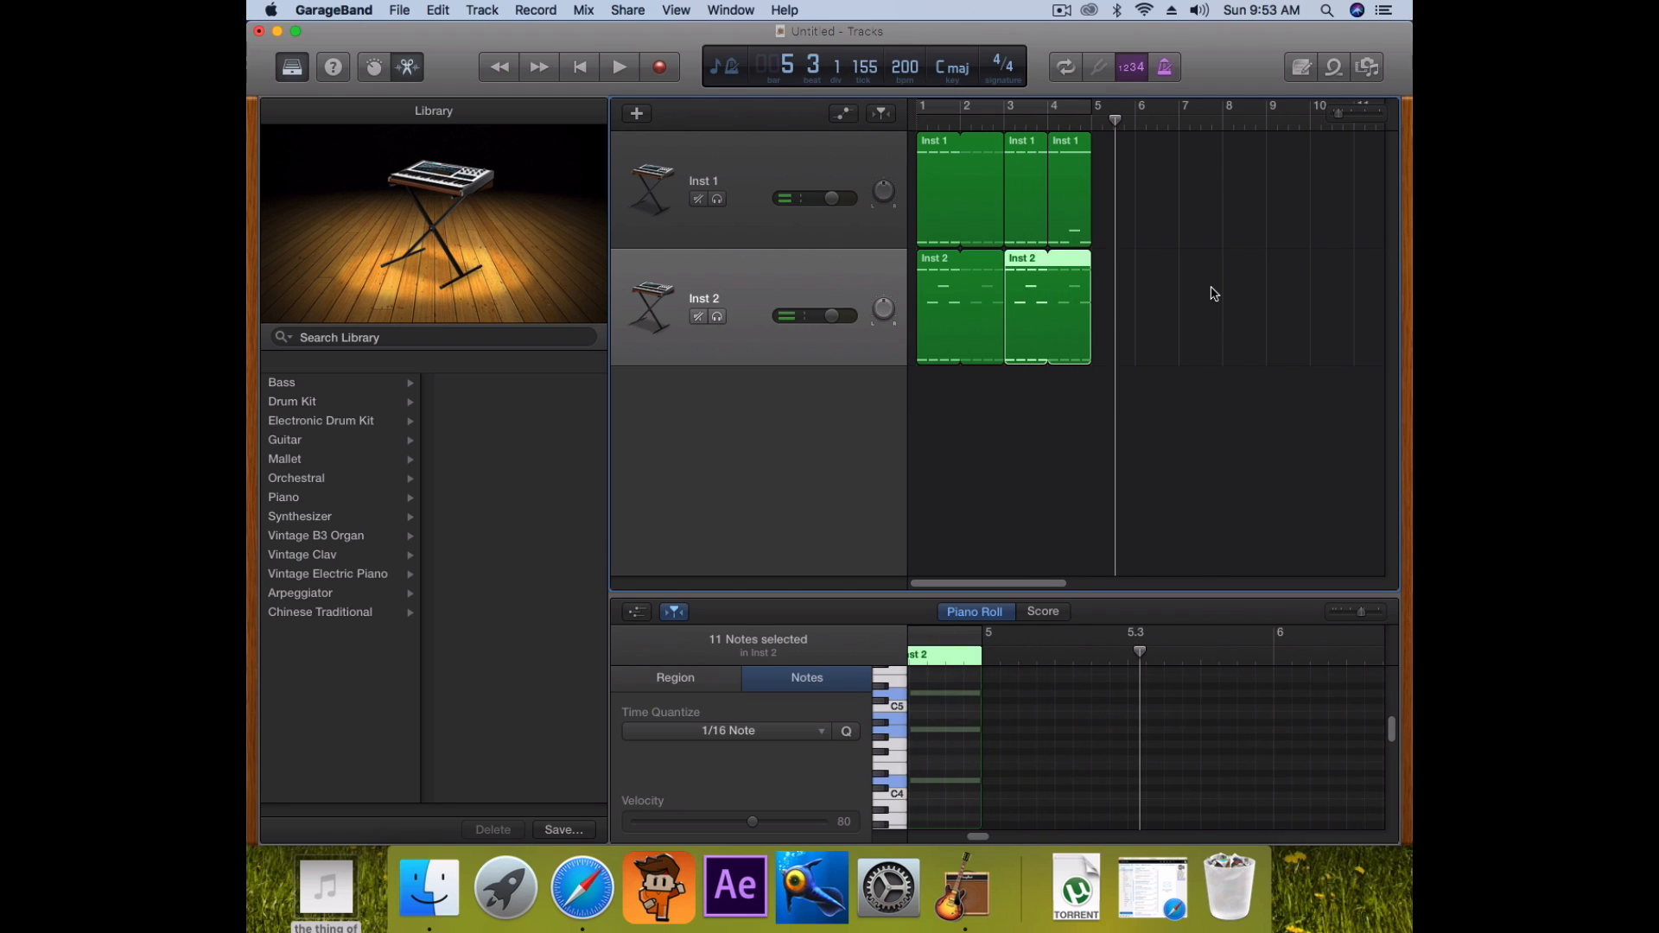
Return the playhead to the song start and review both Inst 2 regions
{"action": "left_click", "coordinate": [921, 128]}
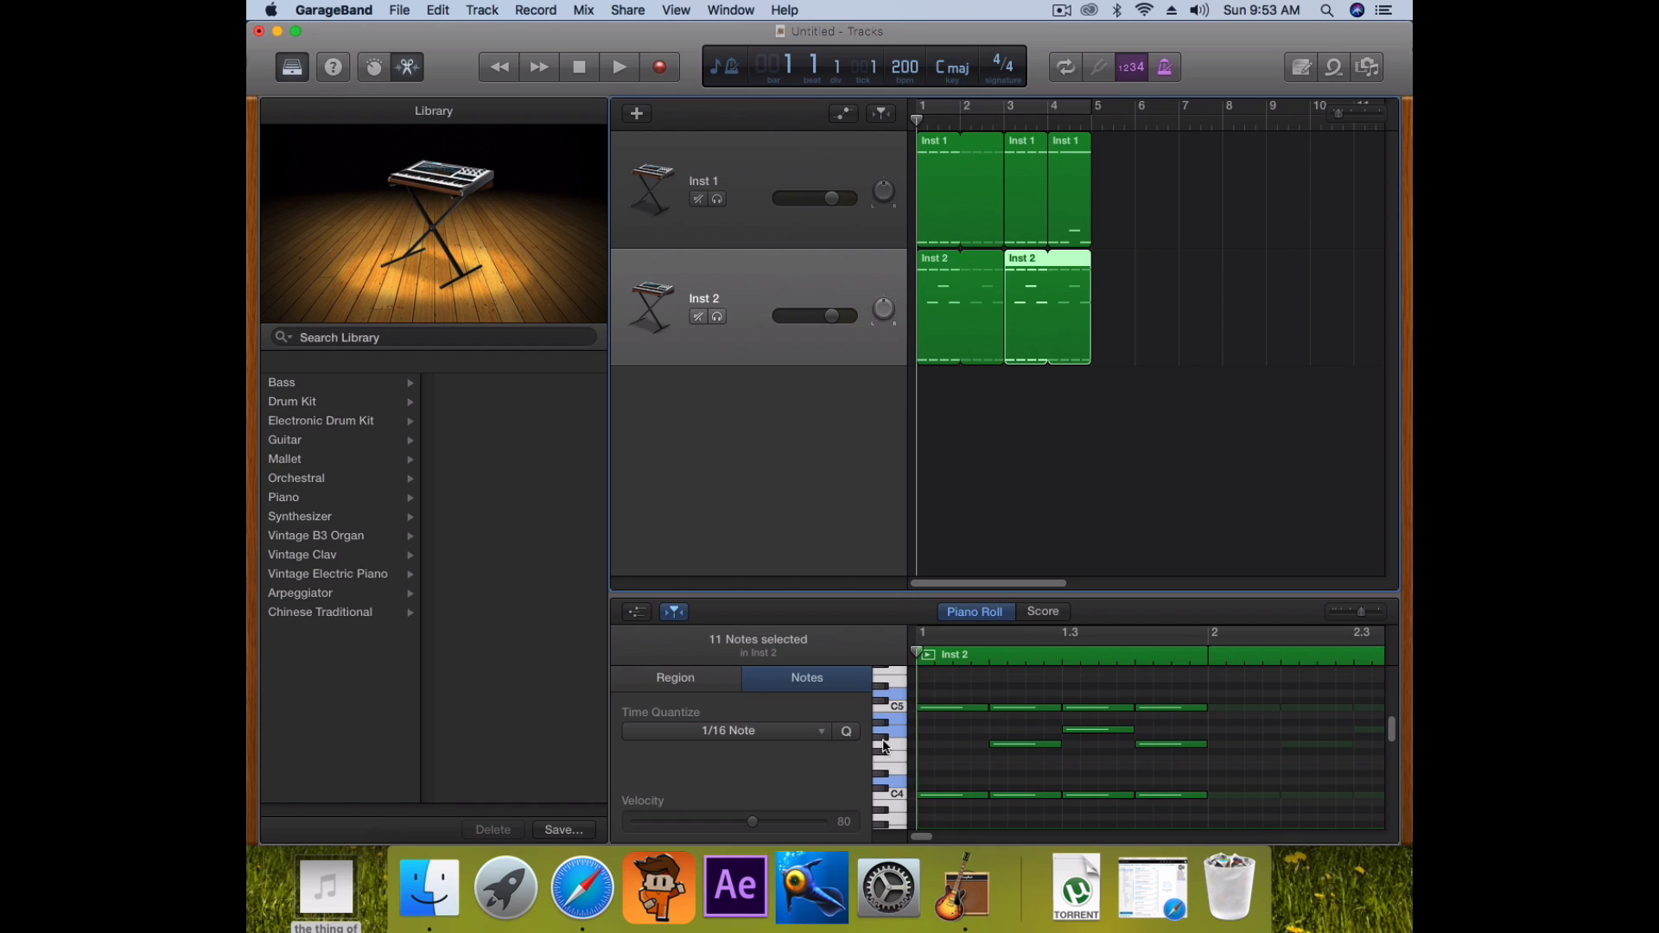
{"action": "scroll", "coordinate": [1090, 728], "scroll_direction": "down", "scroll_amount": 2}
{"action": "scroll", "coordinate": [1095, 749], "scroll_direction": "up", "scroll_amount": 3}
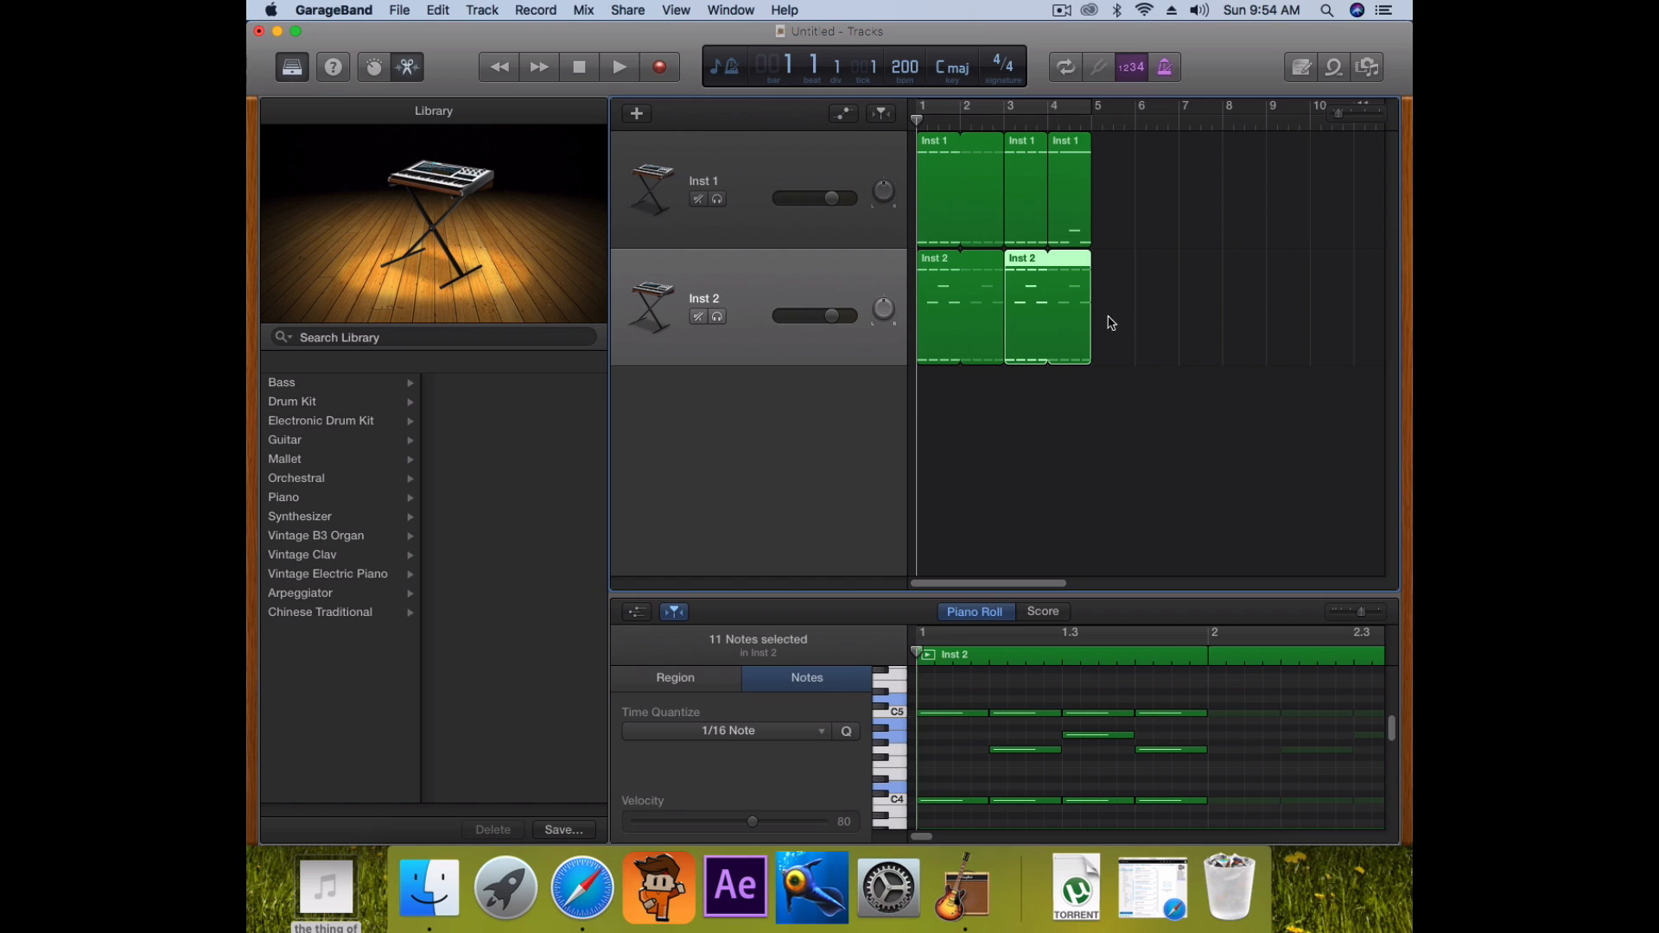
{"action": "scroll", "coordinate": [974, 736], "scroll_direction": "down", "scroll_amount": 1}
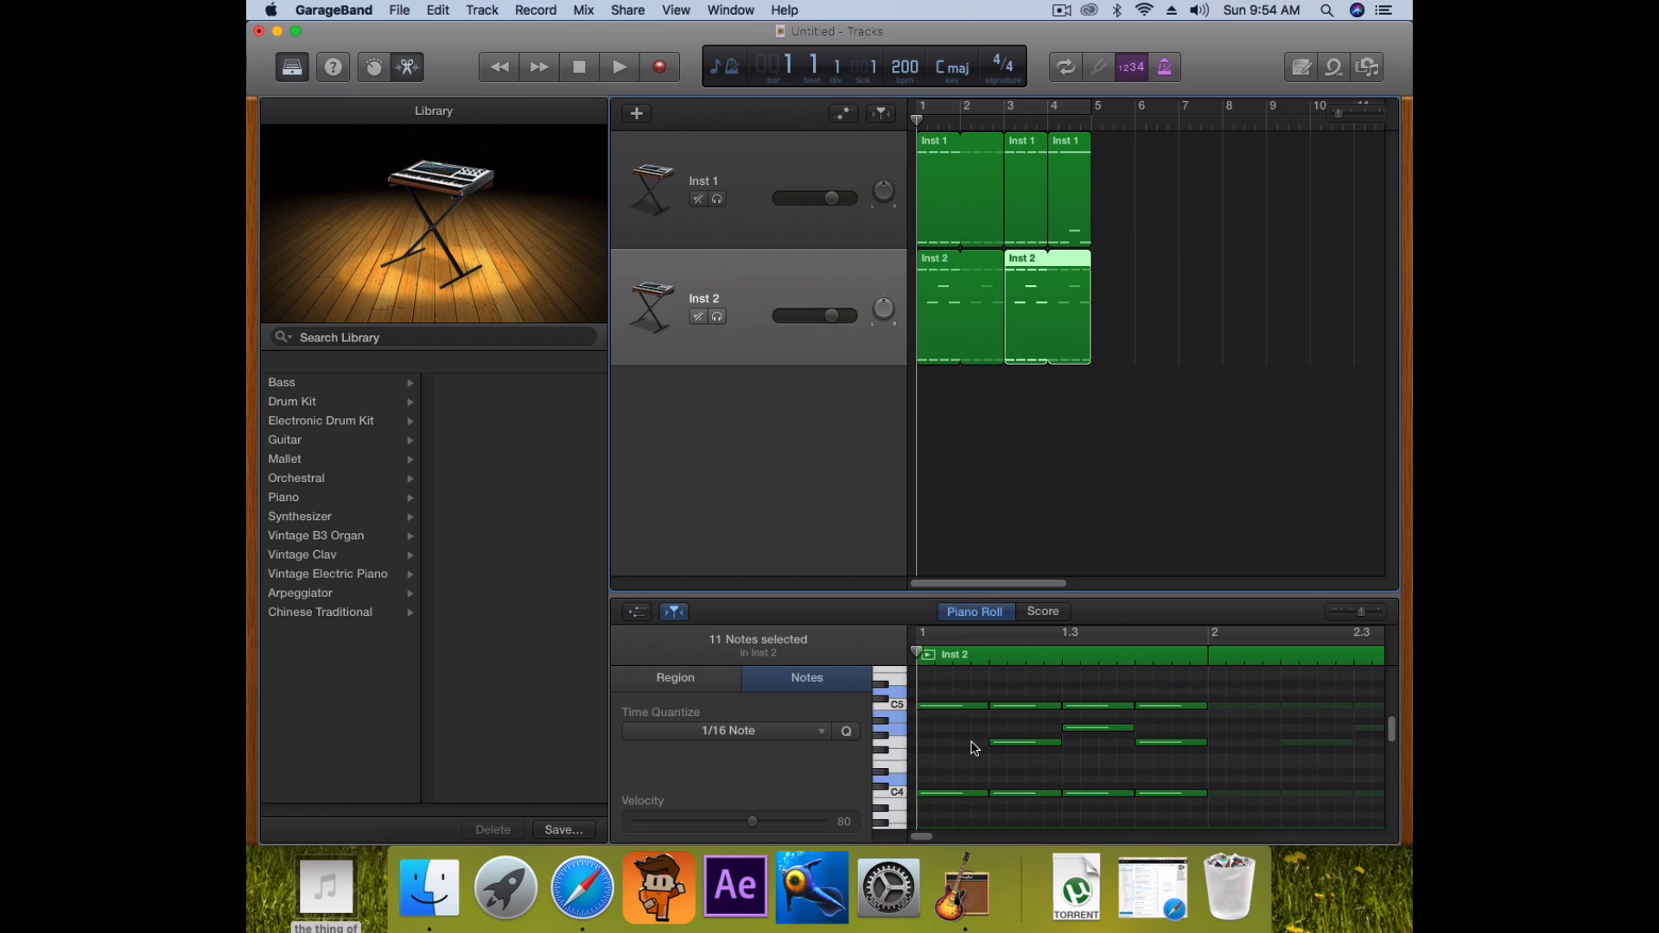
{"action": "scroll", "coordinate": [1011, 734], "scroll_direction": "down", "scroll_amount": 2}
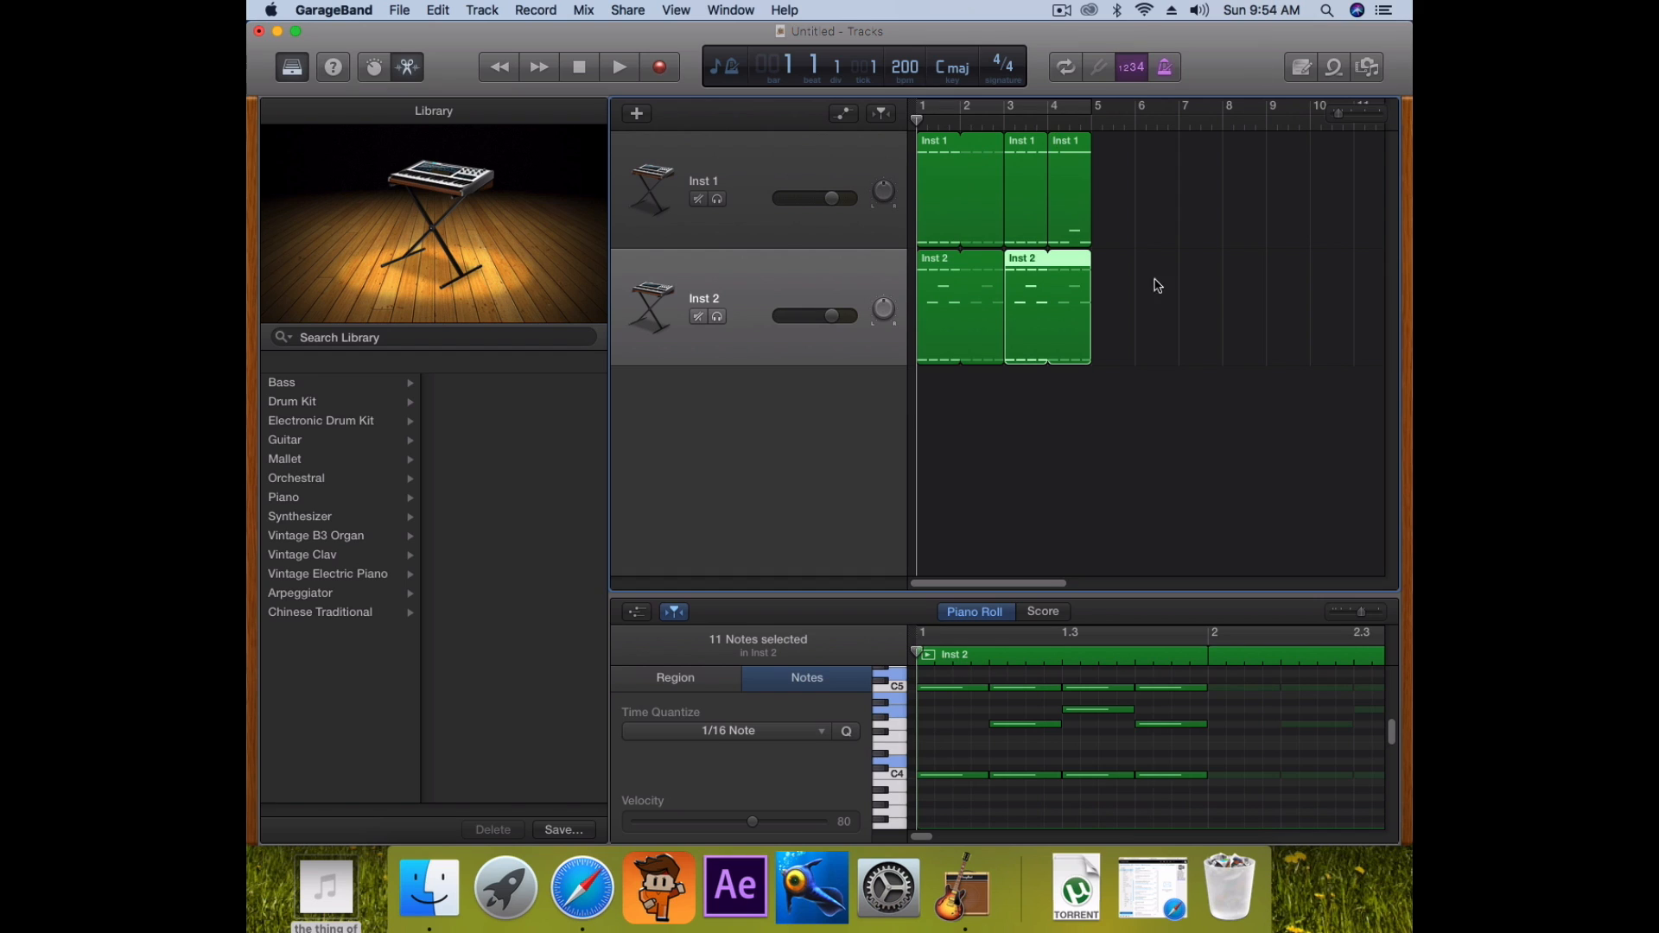
{"action": "left_click", "coordinate": [1206, 341]}
{"action": "left_click_drag", "start_coordinate": [949, 121], "coordinate": [1015, 134]}
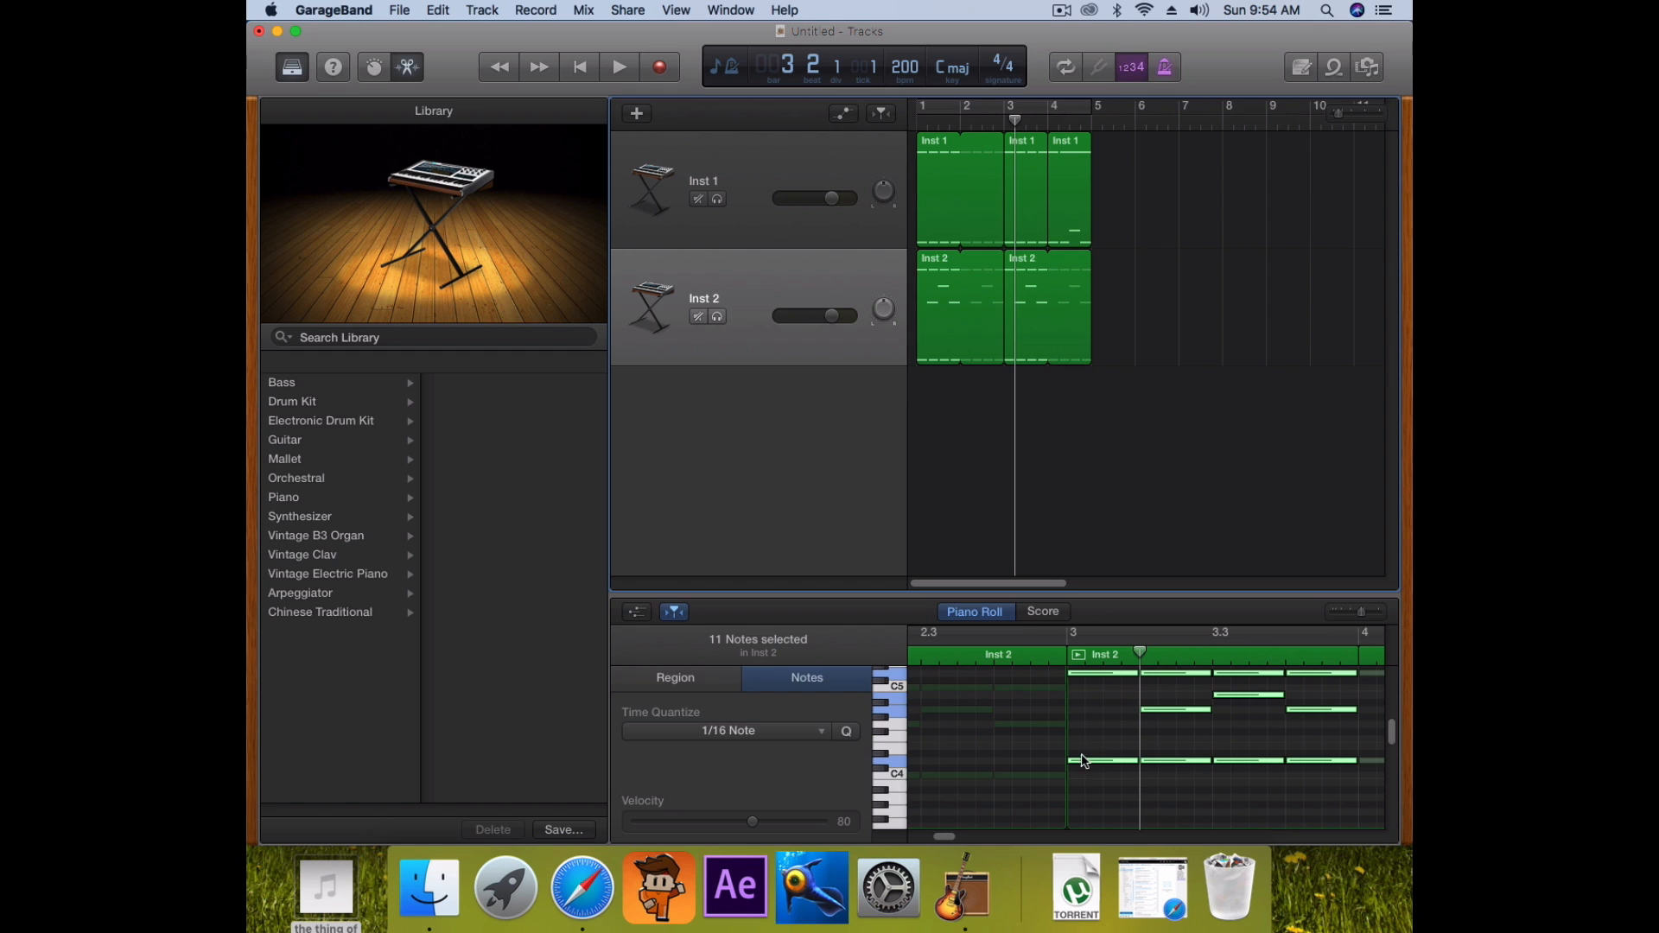
{"action": "key", "text": "Return"}
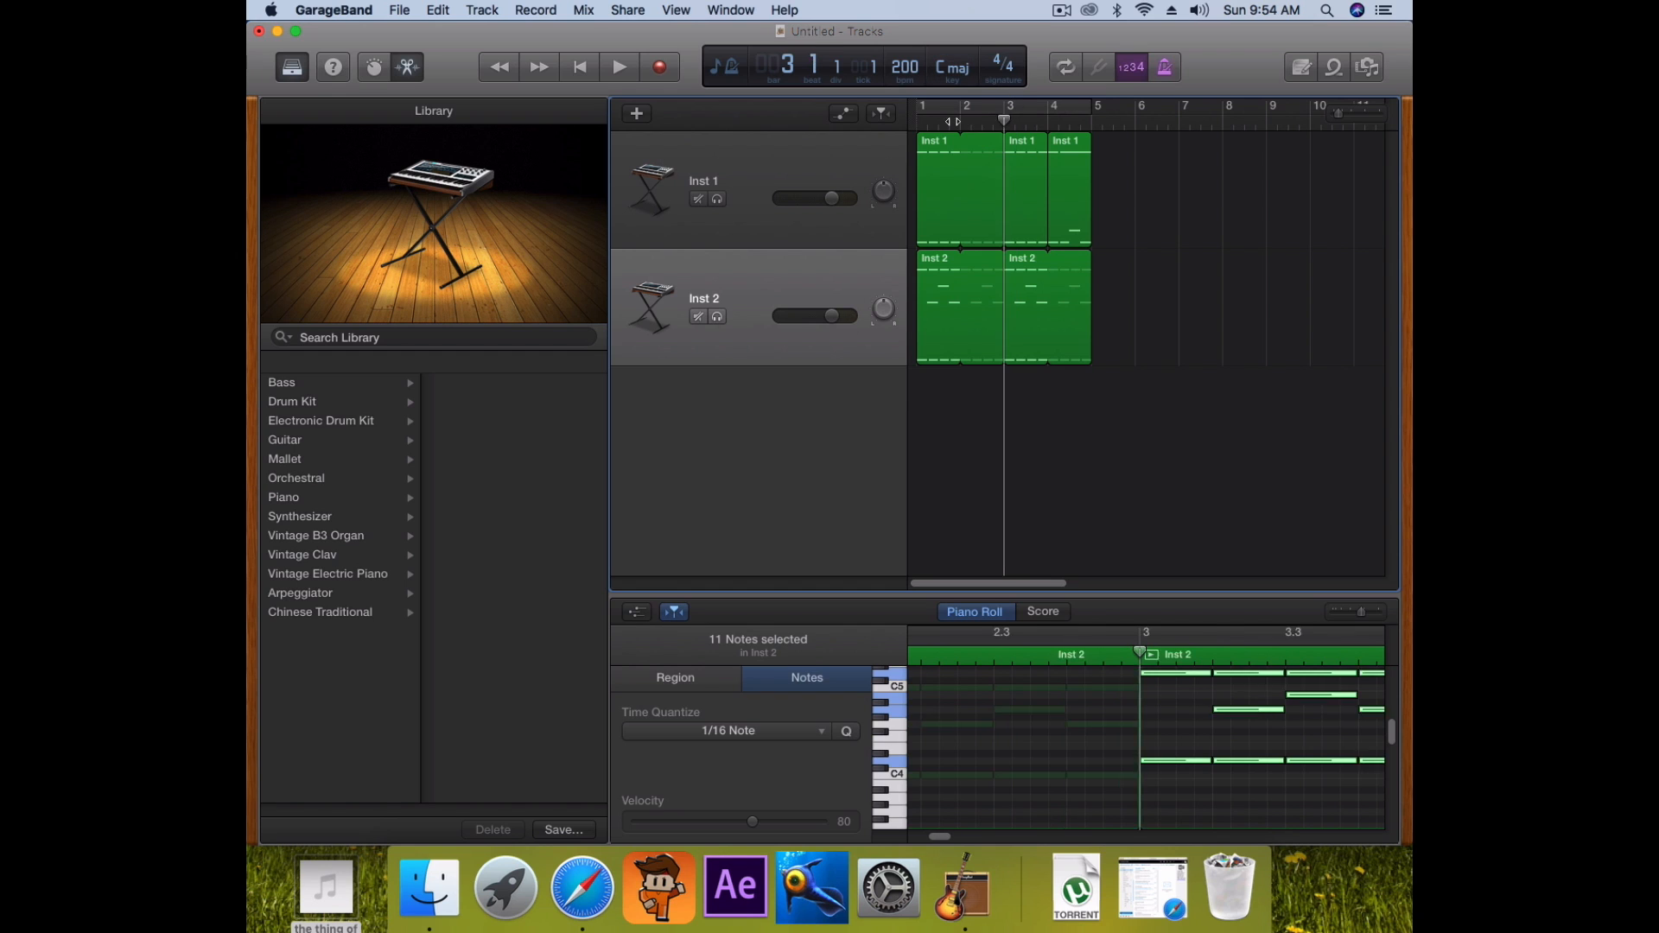
{"action": "key", "text": "space"}
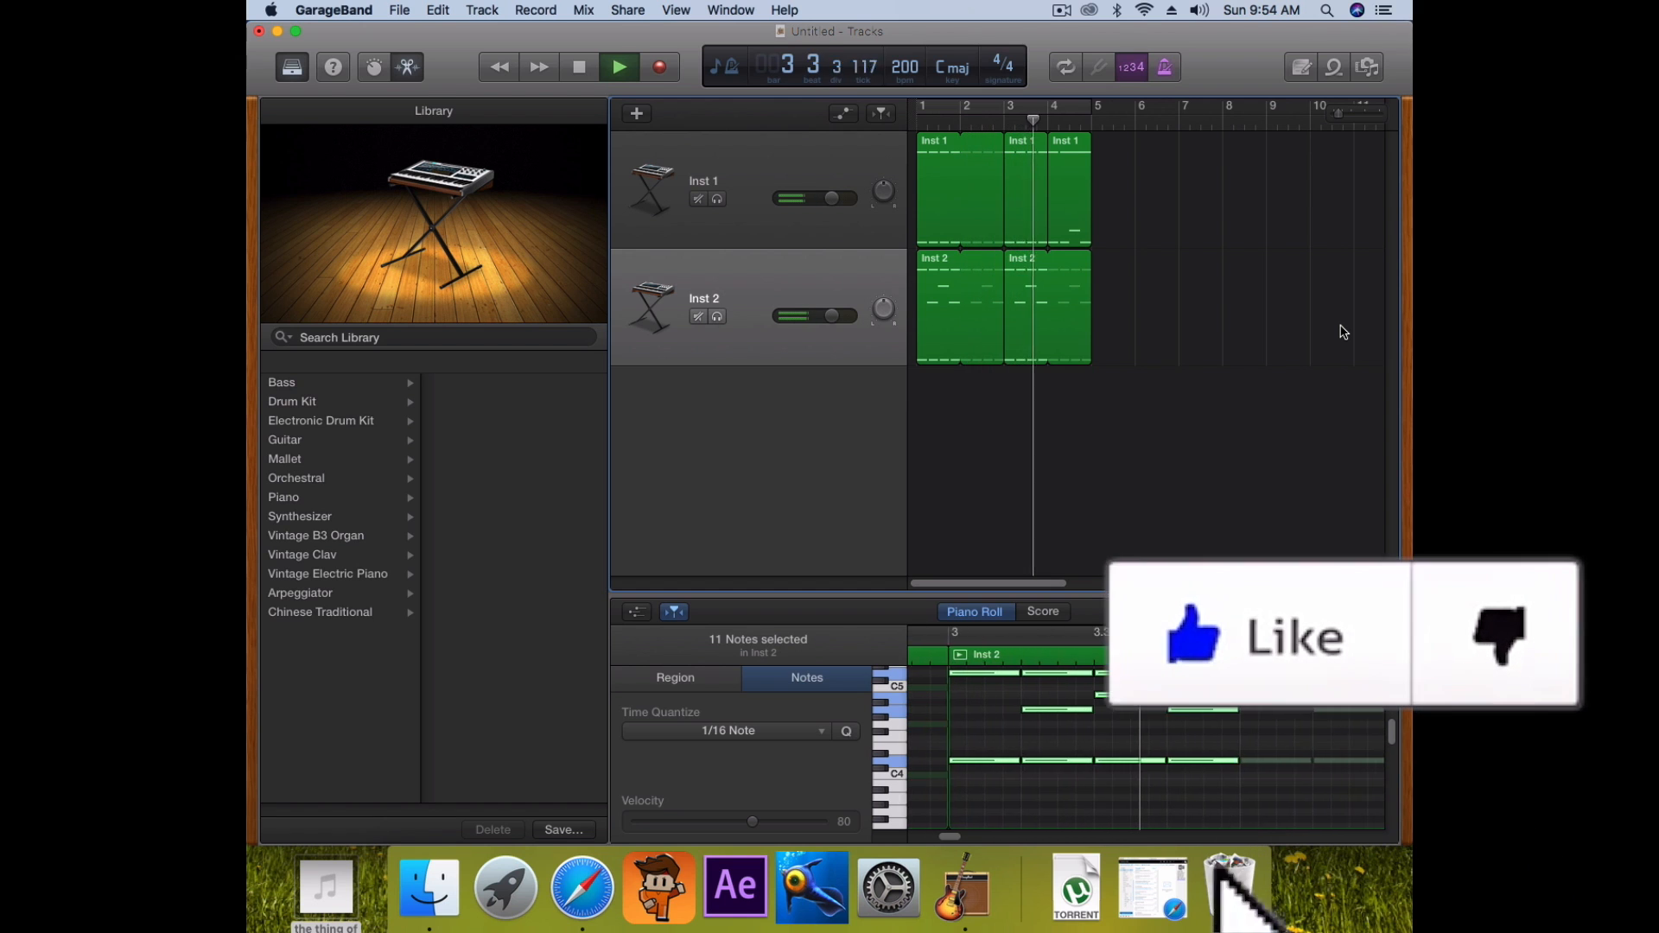
{"action": "key", "text": "space"}
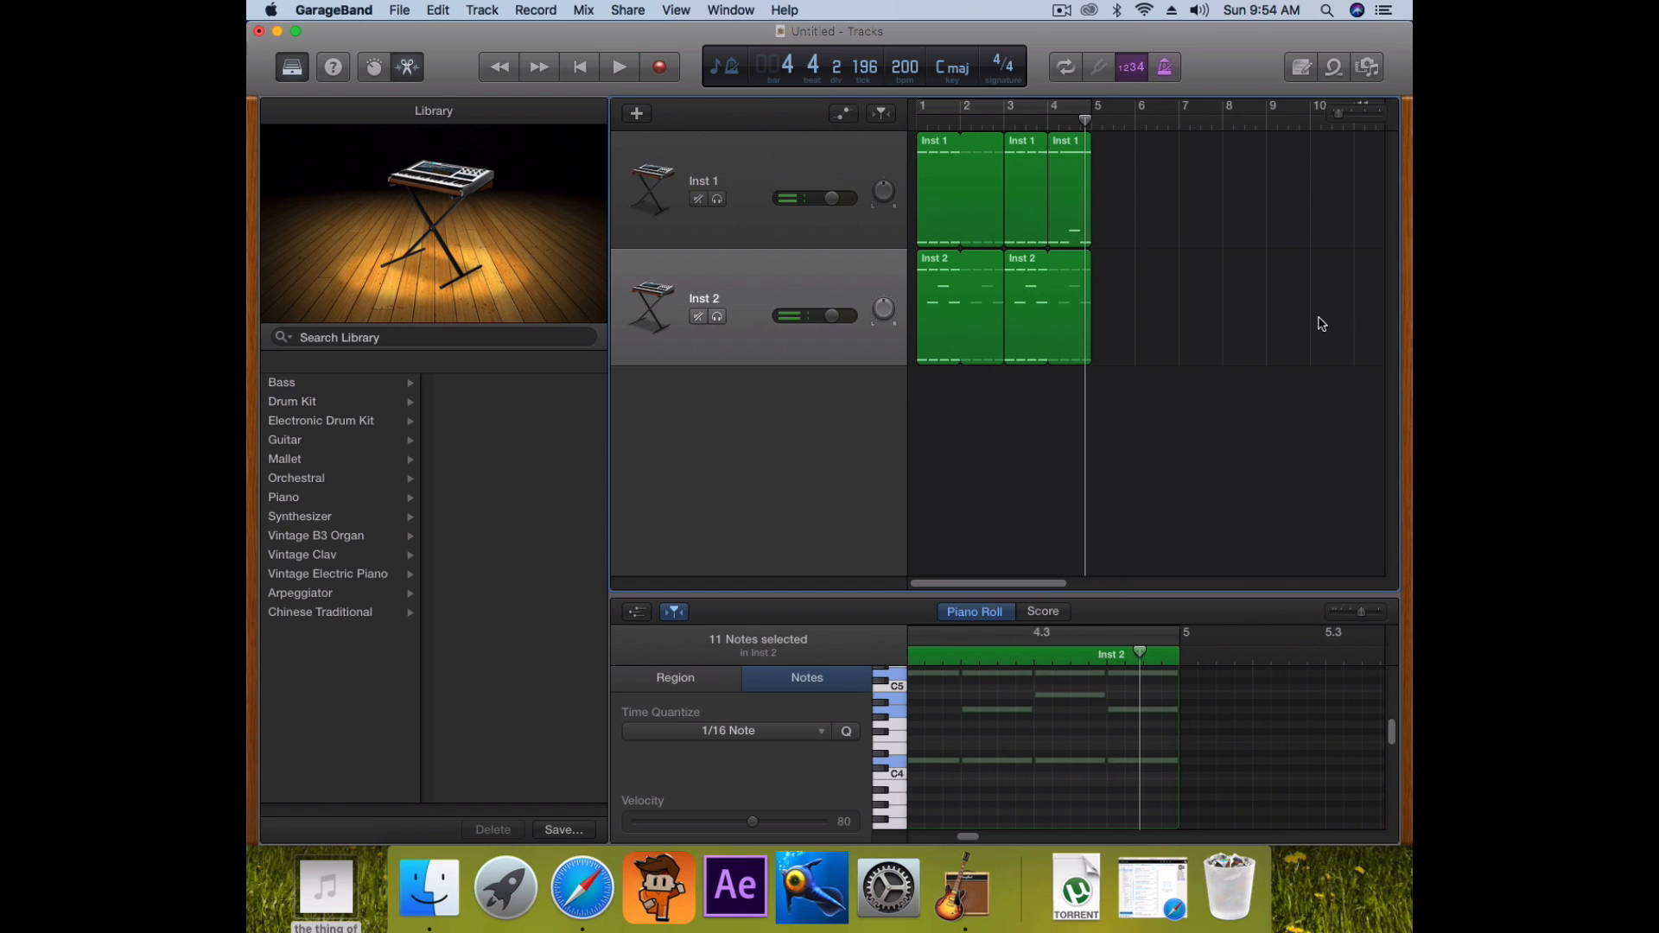
{"action": "key", "text": "Return"}
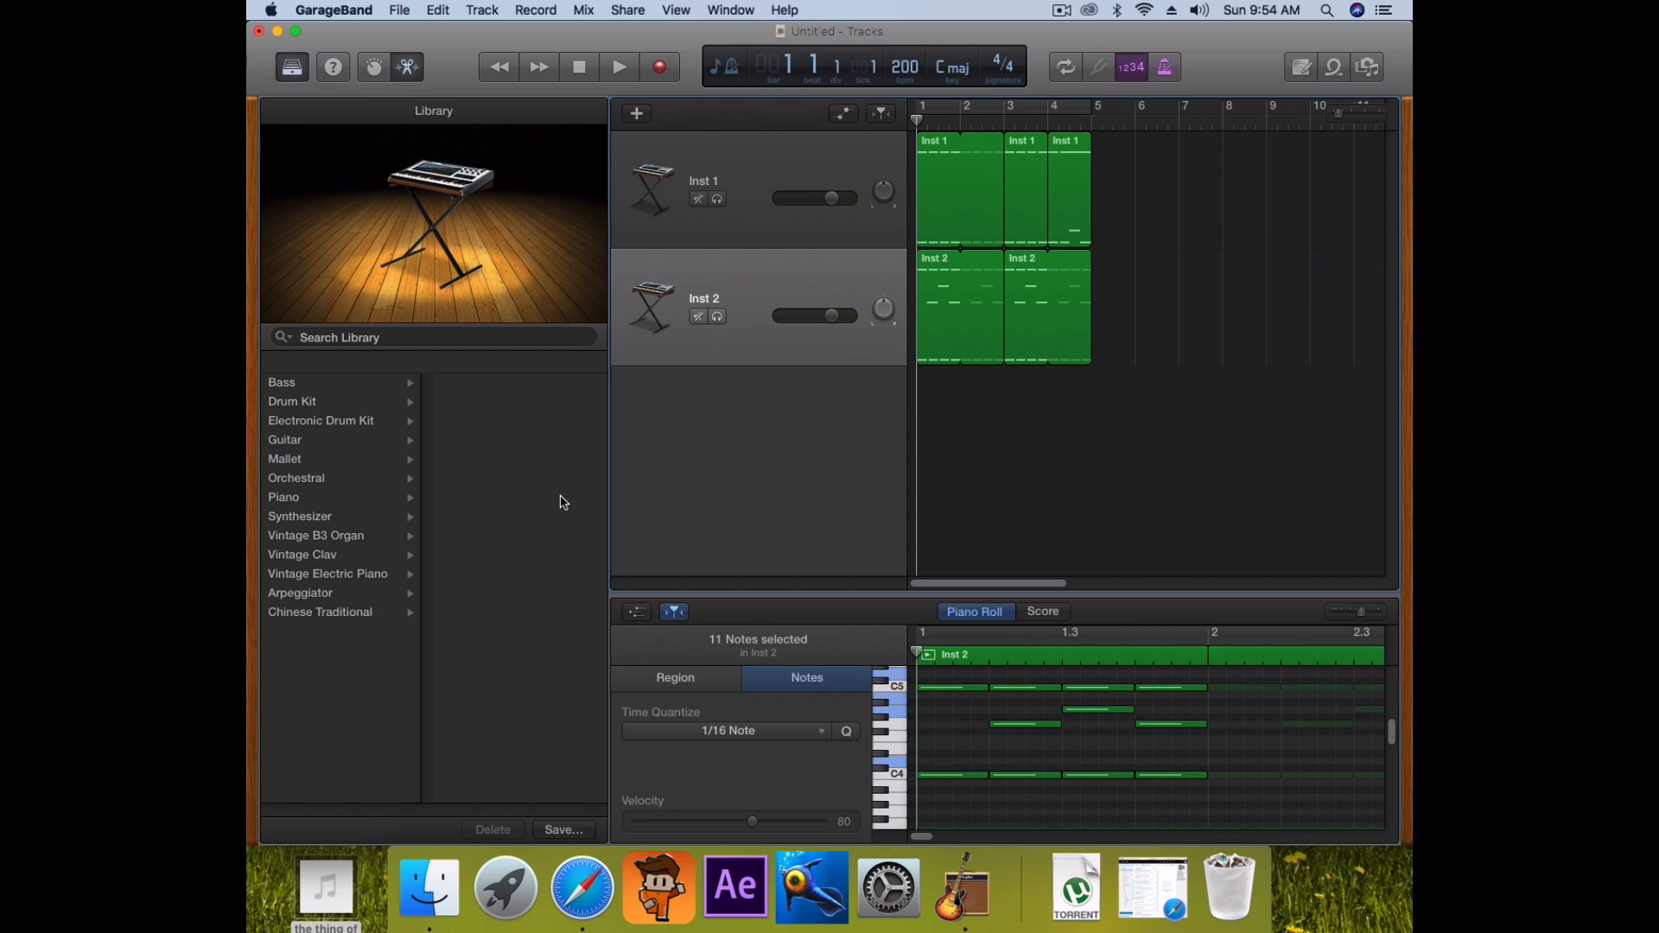
Try the Boutique 808 electronic kit on Inst 2, then undo that change
{"action": "left_click", "coordinate": [304, 406]}
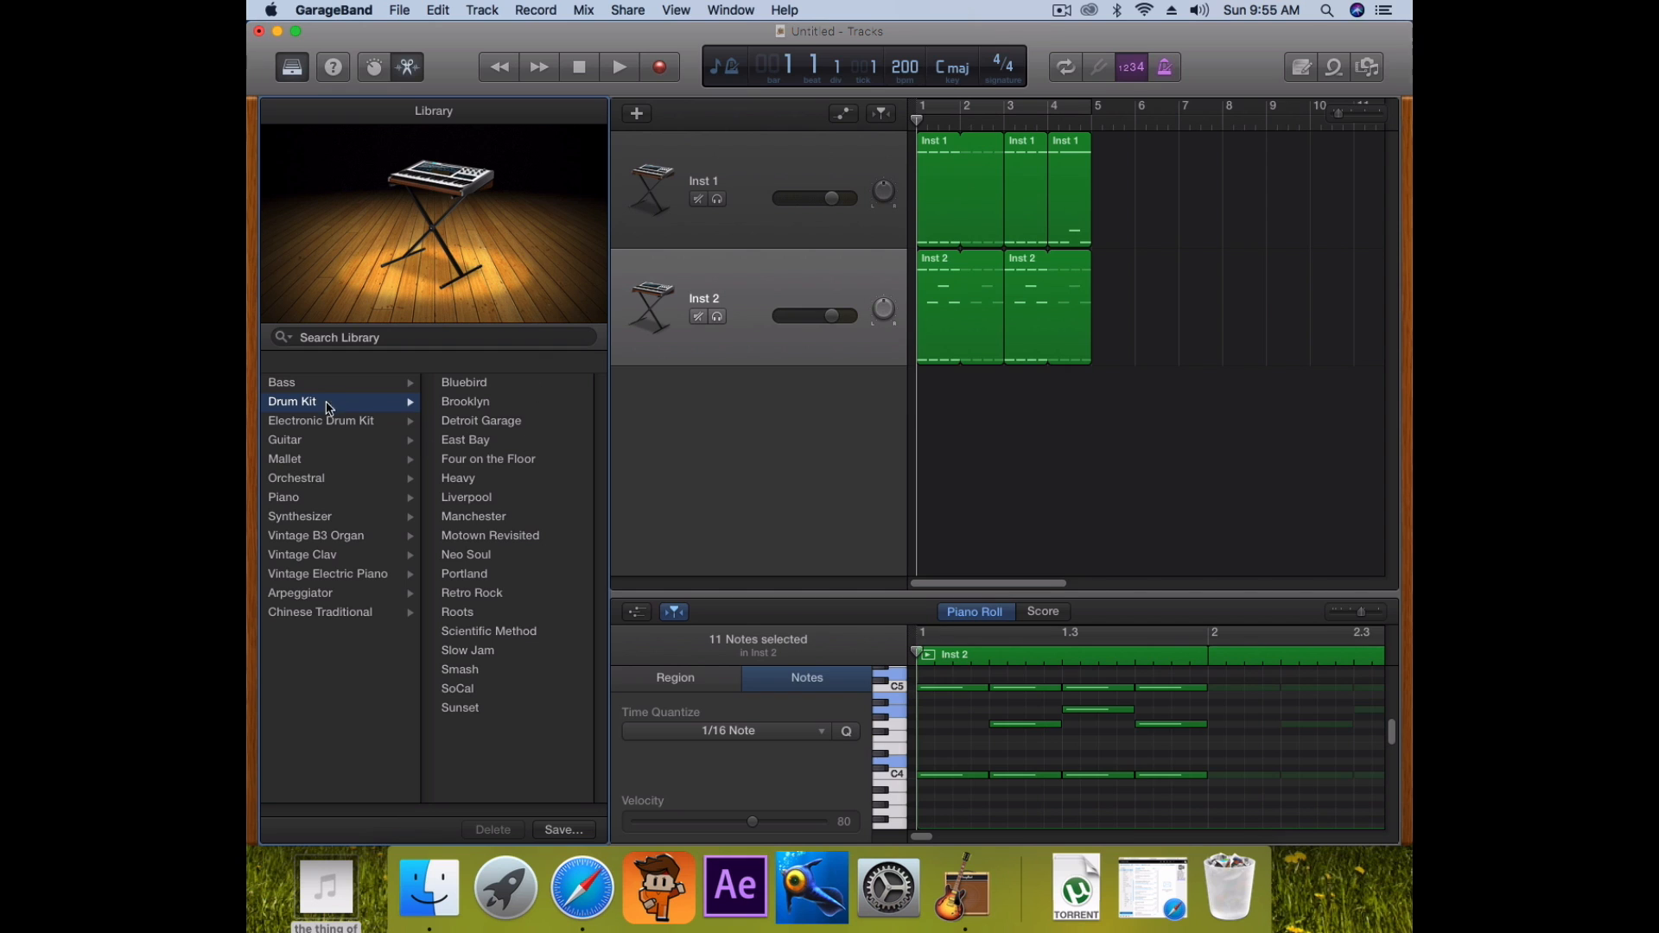
{"action": "left_click", "coordinate": [320, 427]}
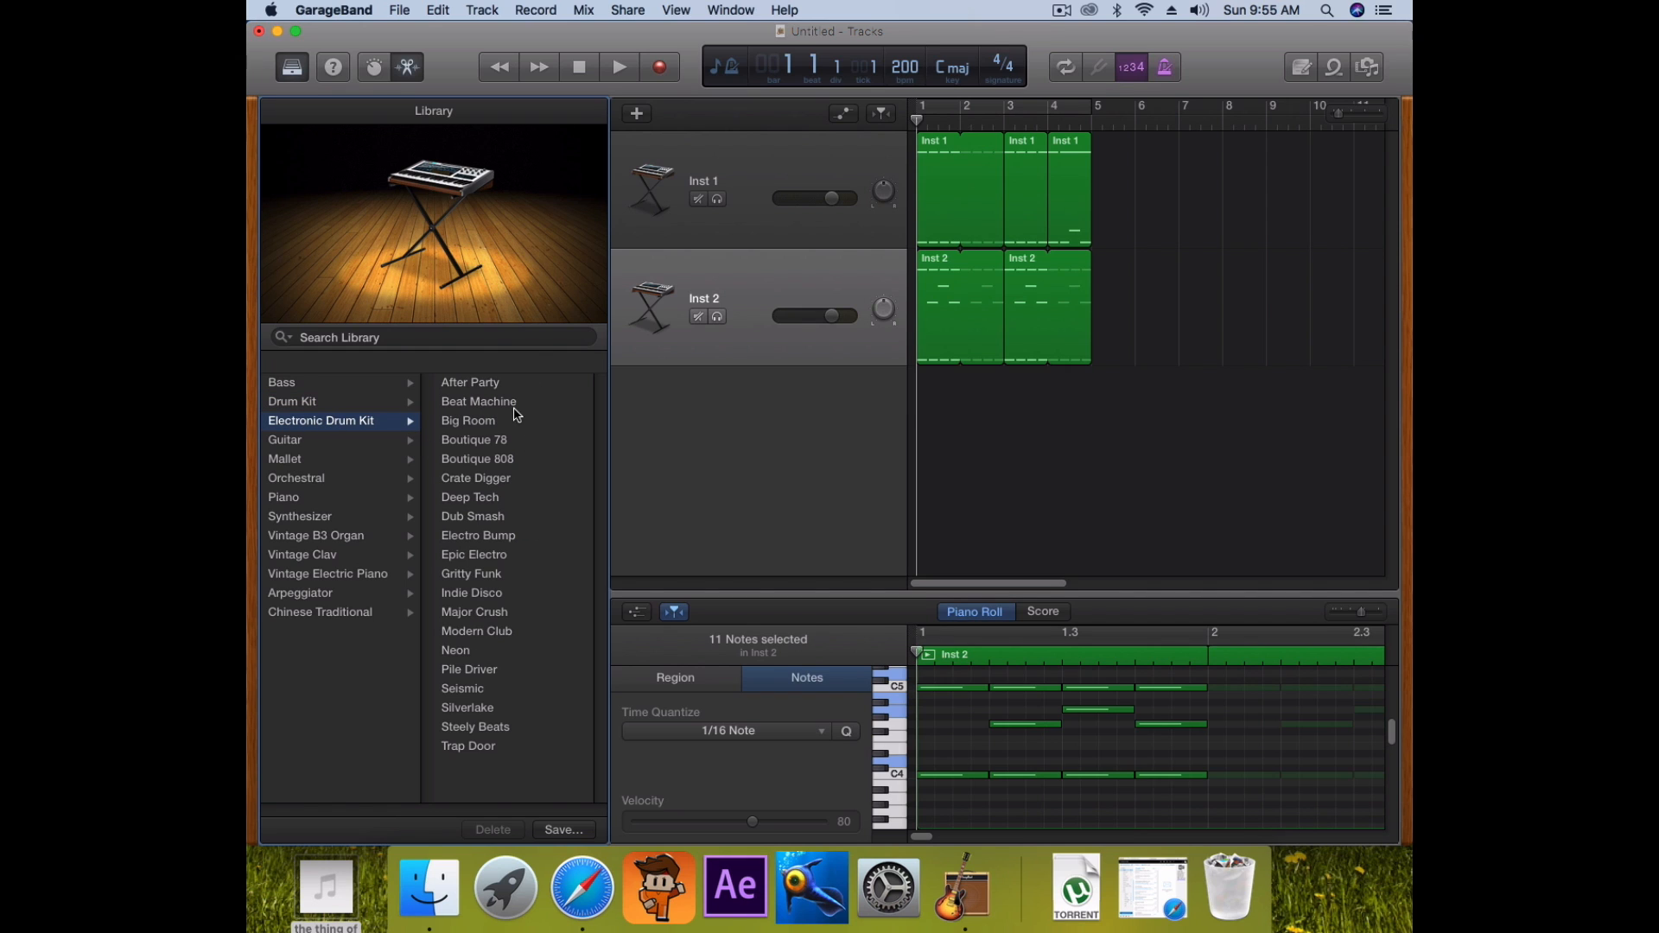
{"action": "left_click", "coordinate": [477, 460]}
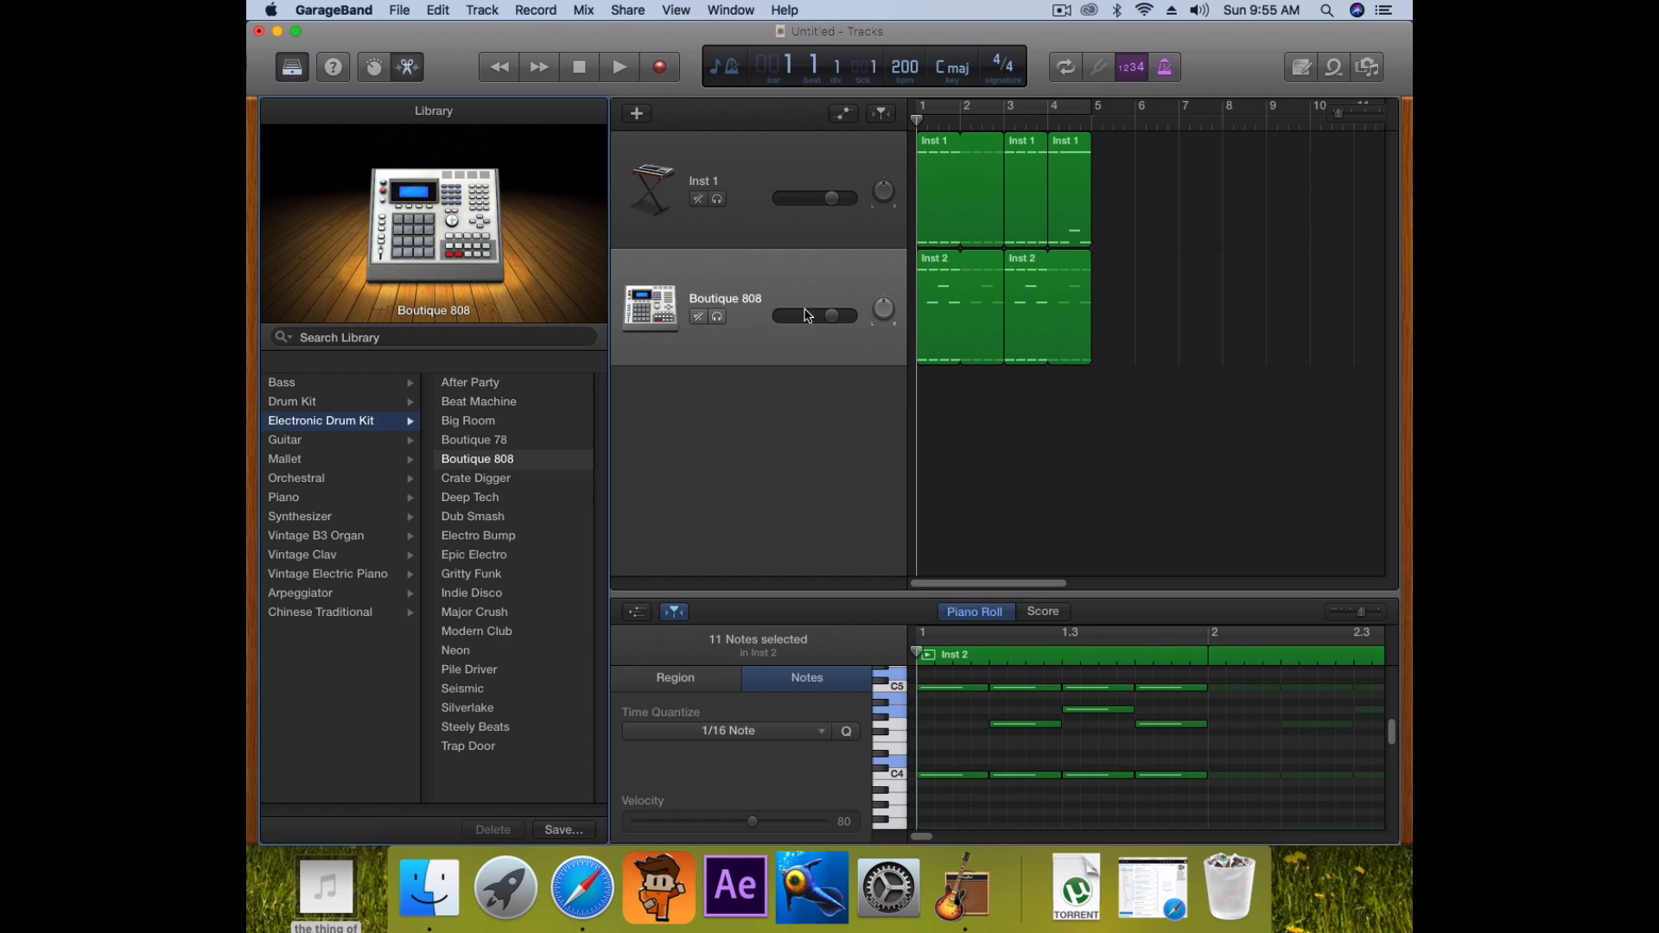
{"action": "left_click", "coordinate": [438, 10]}
{"action": "left_click", "coordinate": [438, 9]}
{"action": "left_click", "coordinate": [438, 9]}
{"action": "left_click", "coordinate": [448, 32]}
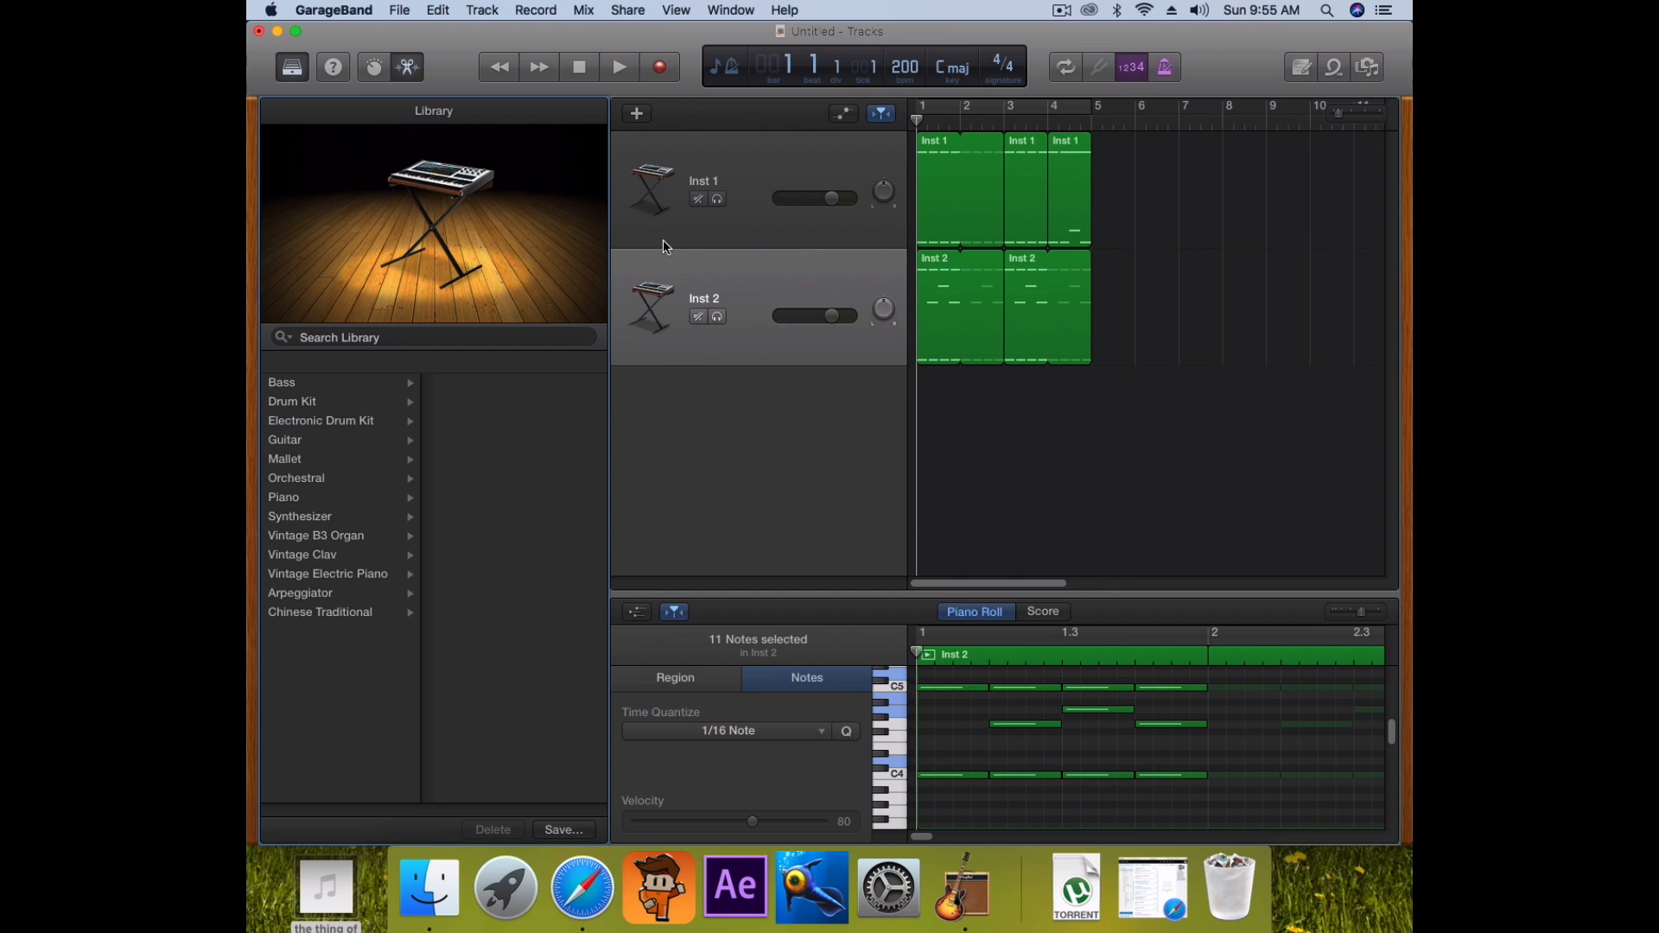
Create a new software instrument track set to Electronic Drum Kit > Boutique 808
{"action": "left_click", "coordinate": [637, 113]}
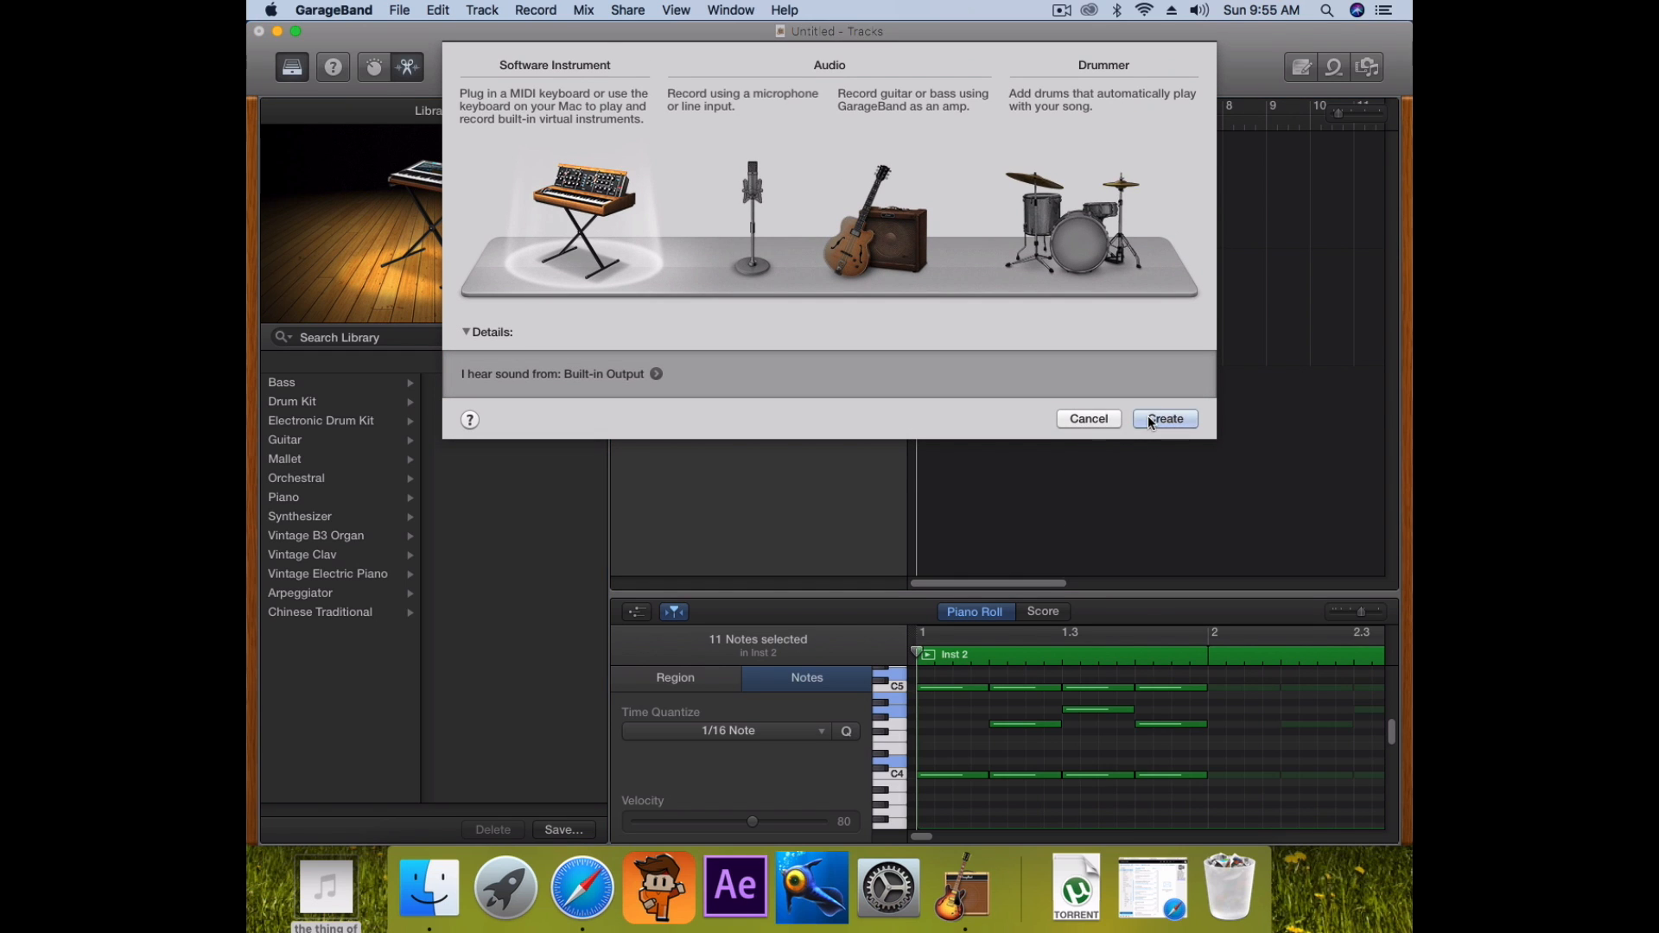
{"action": "left_click", "coordinate": [1150, 420]}
{"action": "left_click", "coordinate": [321, 421]}
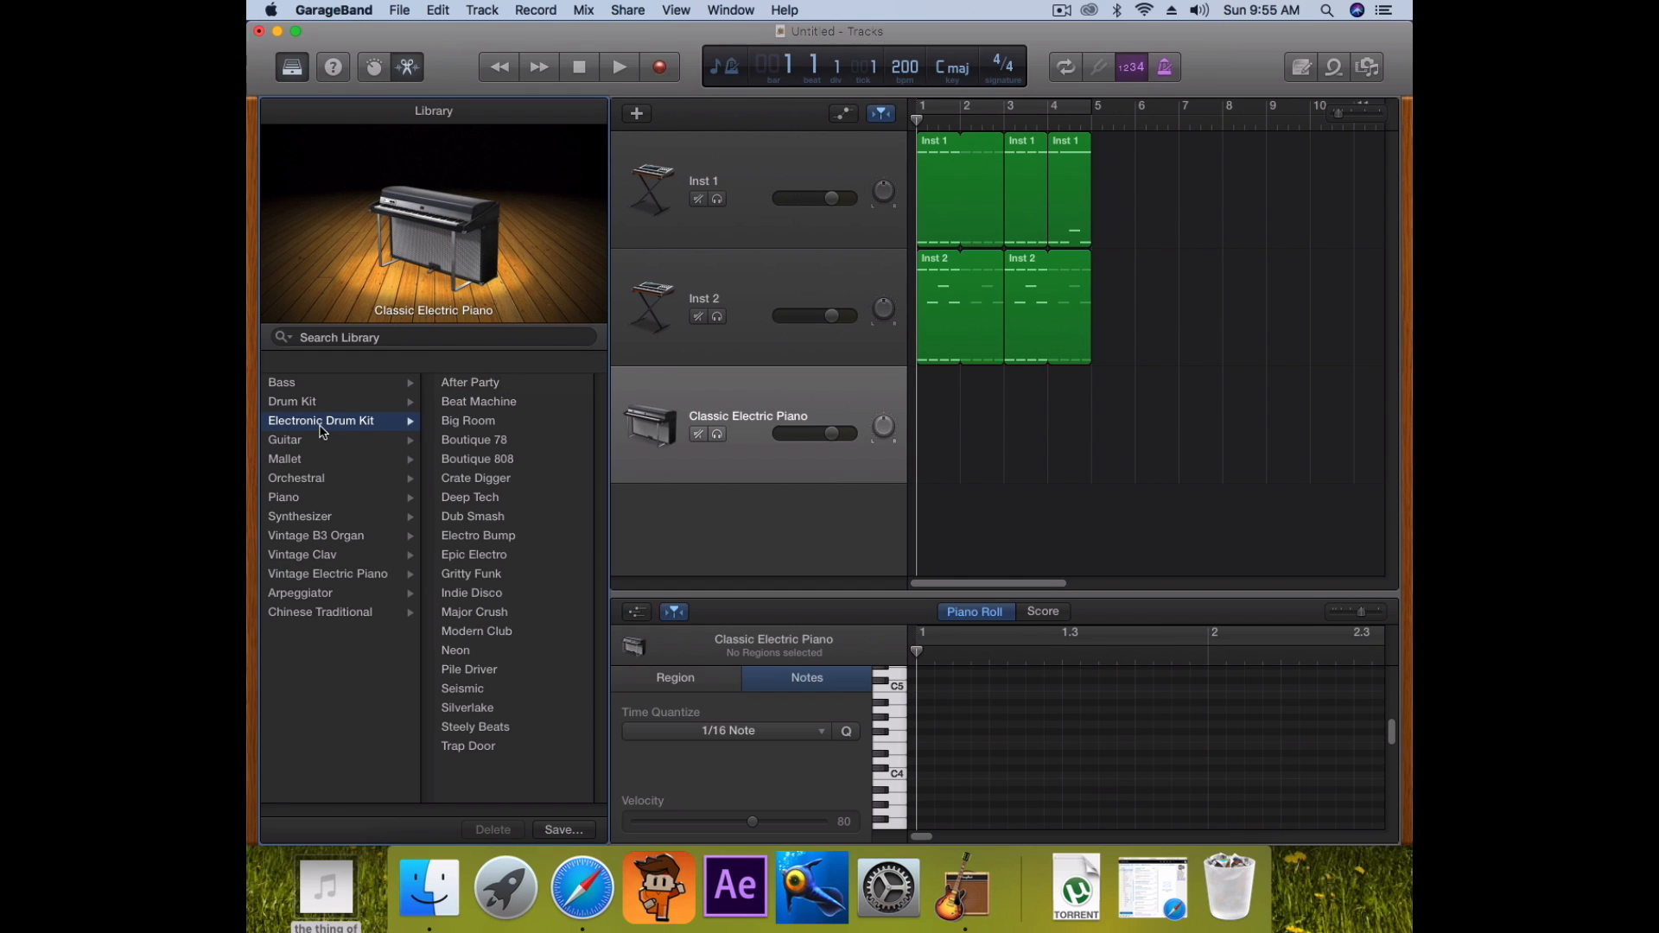
{"action": "left_click", "coordinate": [487, 443]}
{"action": "left_click", "coordinate": [476, 466]}
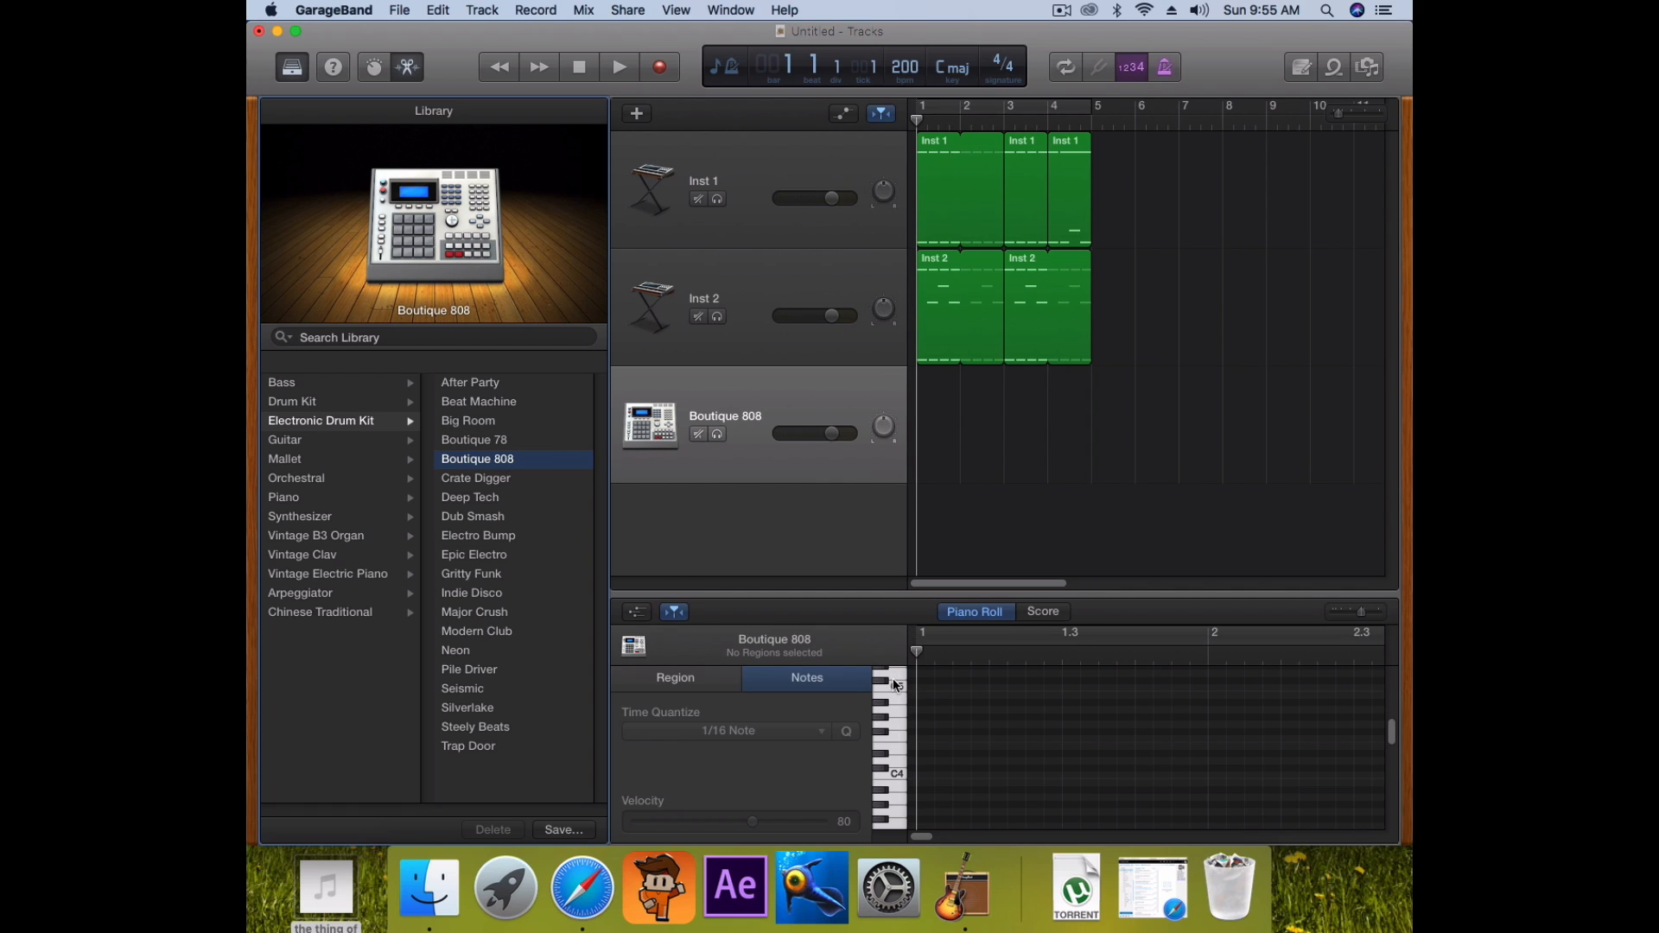
Audition the Boutique 808 drum sounds at C4, C3, C2 and near C1
{"action": "scroll", "coordinate": [889, 778], "scroll_direction": "down", "scroll_amount": 2}
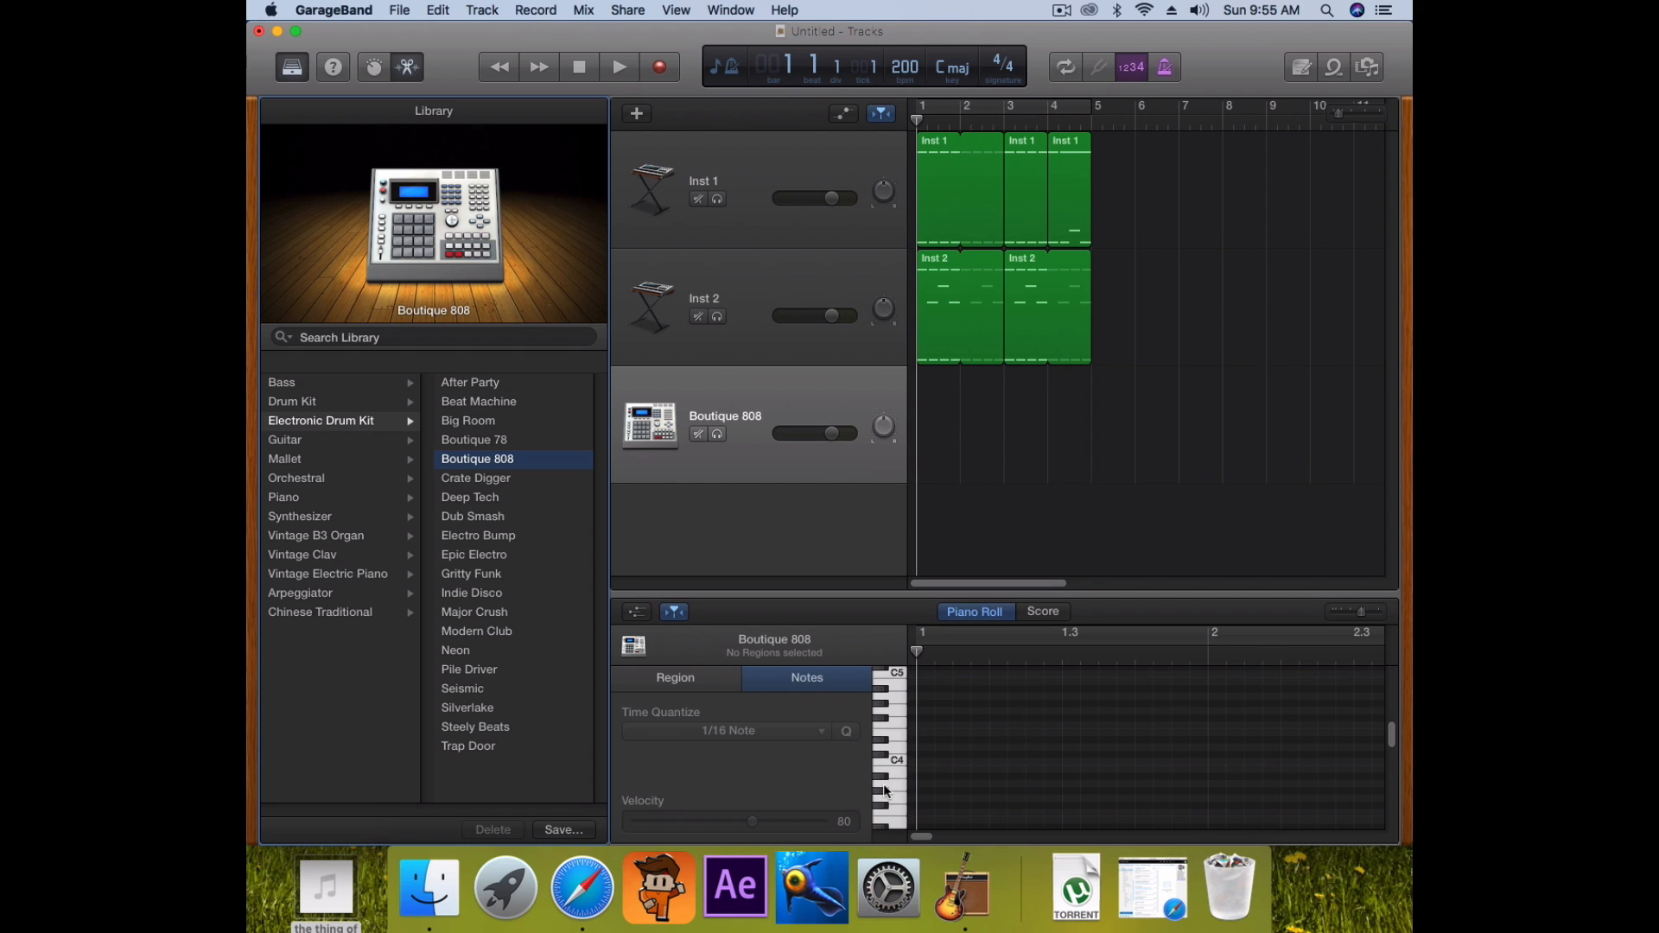
{"action": "left_click", "coordinate": [897, 760]}
{"action": "scroll", "coordinate": [895, 739], "scroll_direction": "down", "scroll_amount": 5}
{"action": "left_click", "coordinate": [902, 802]}
{"action": "scroll", "coordinate": [902, 793], "scroll_direction": "down", "scroll_amount": 3}
{"action": "left_click", "coordinate": [894, 794]}
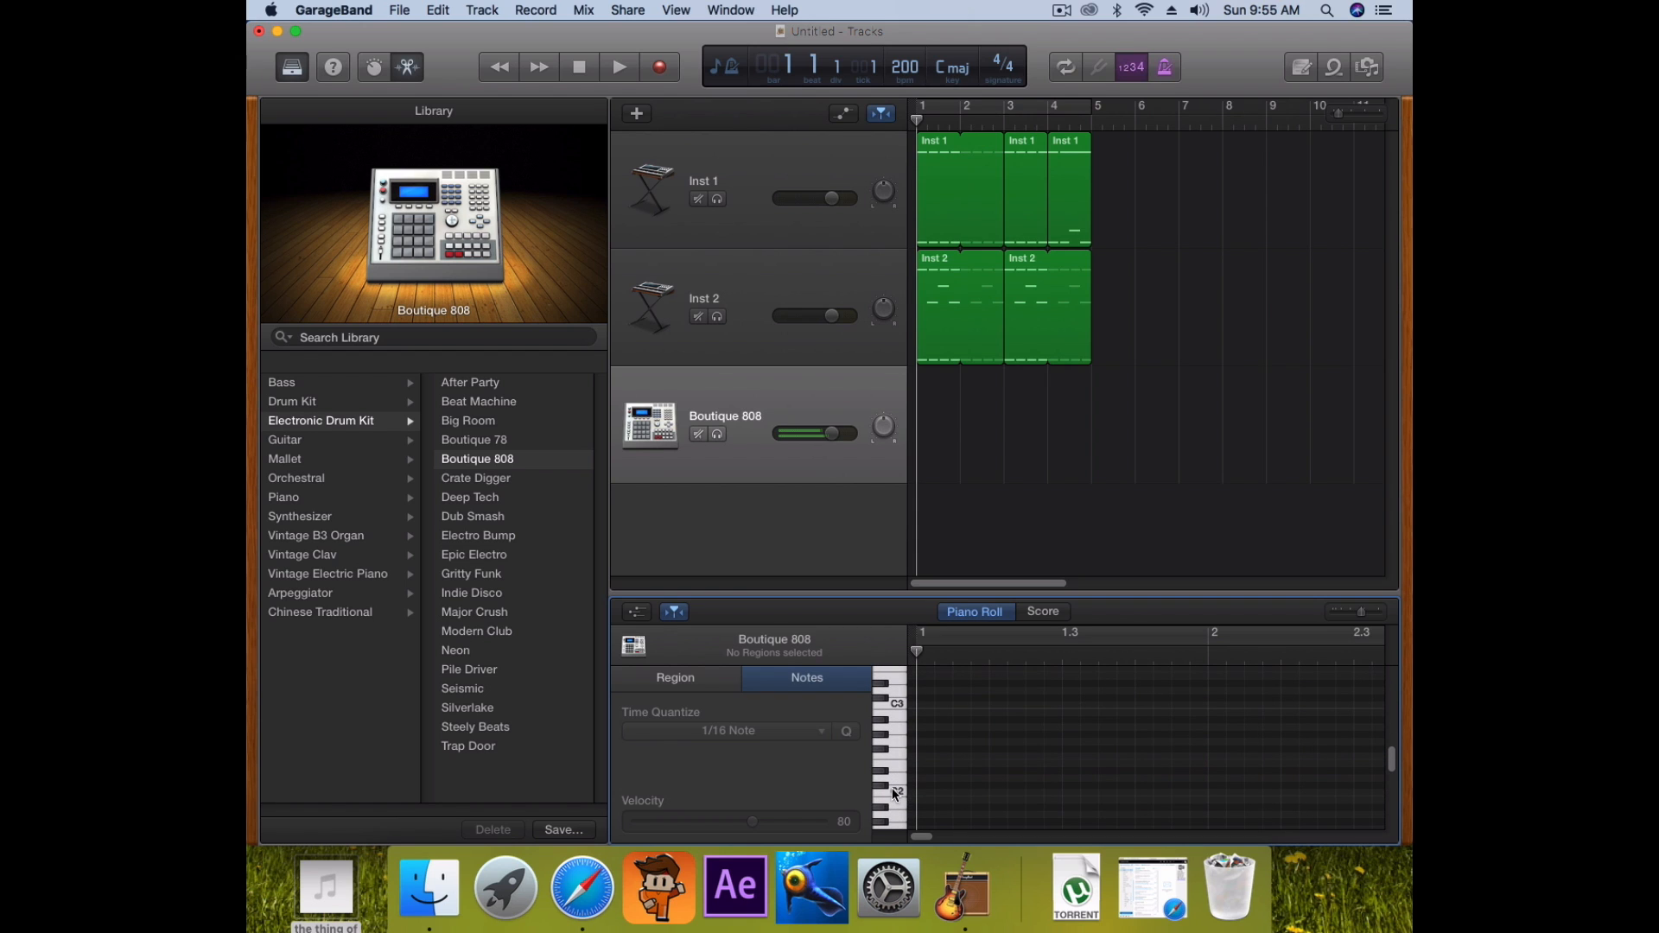
{"action": "scroll", "coordinate": [892, 788], "scroll_direction": "down", "scroll_amount": 6}
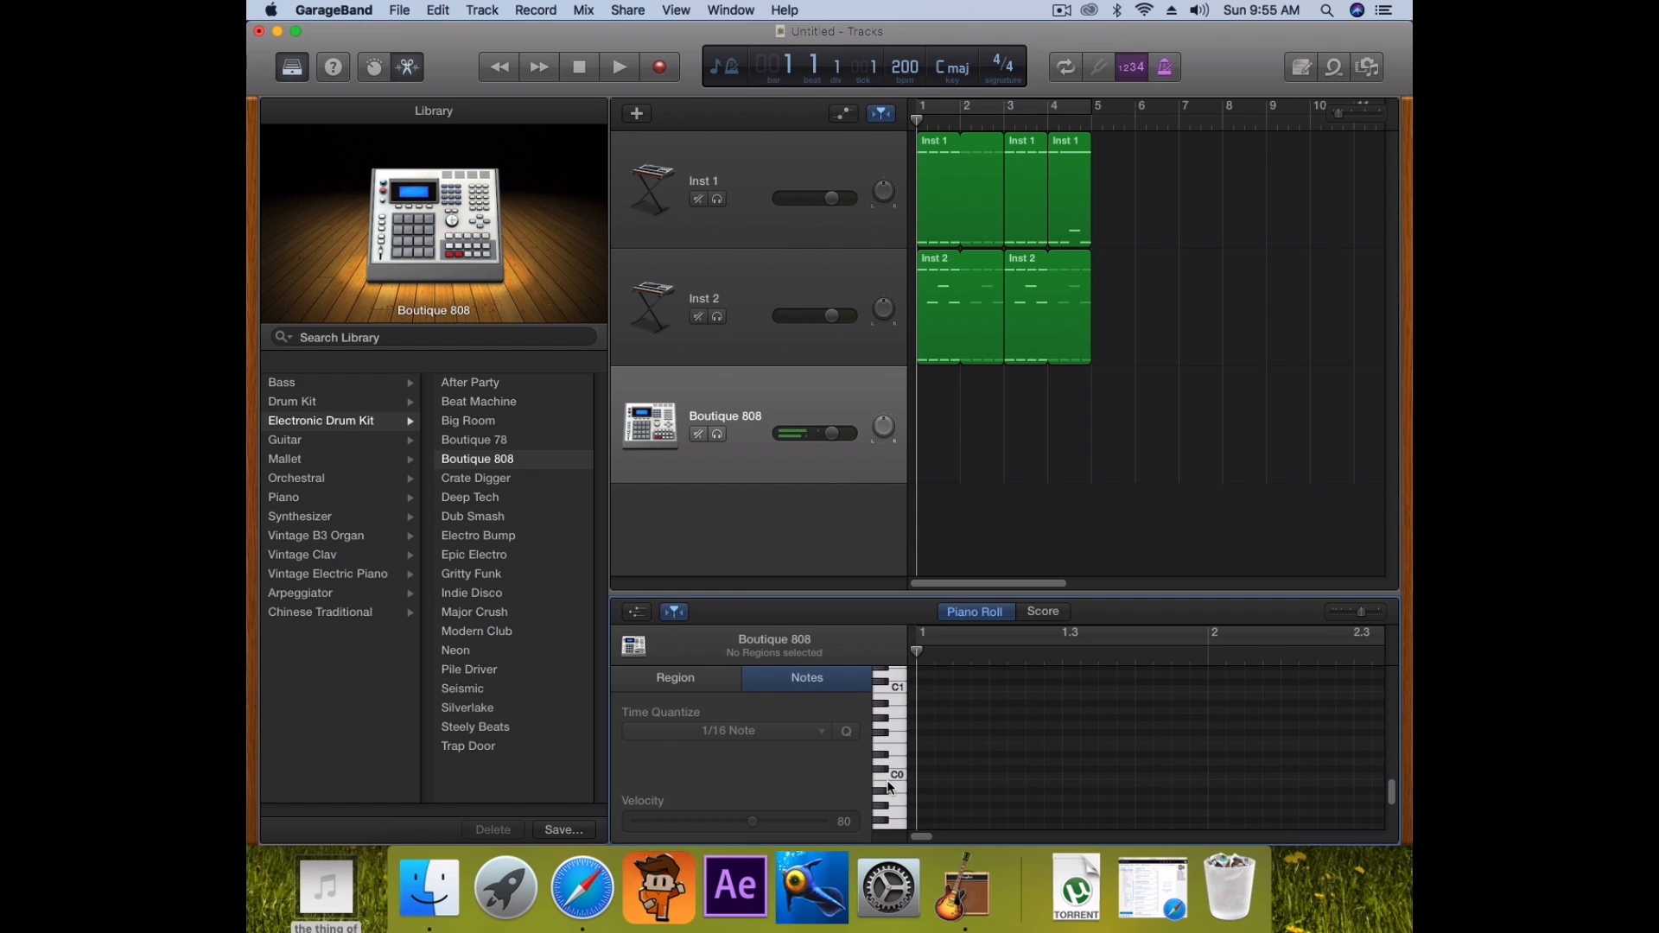
{"action": "scroll", "coordinate": [897, 769], "scroll_direction": "up", "scroll_amount": 1}
{"action": "left_click", "coordinate": [896, 682]}
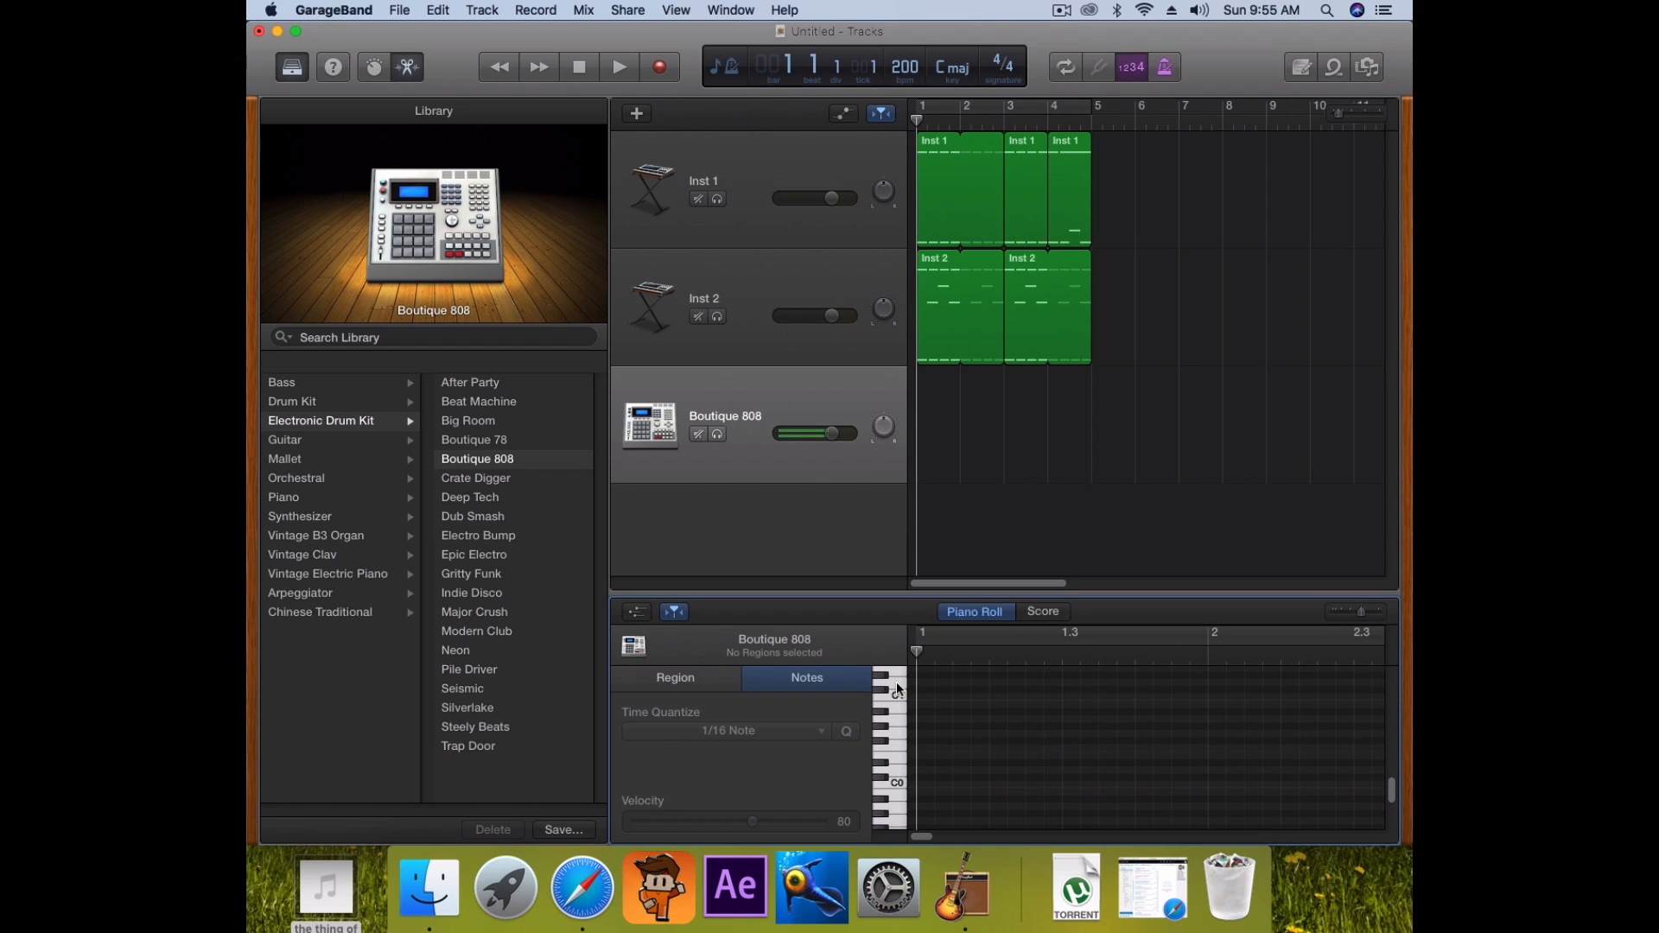
{"action": "scroll", "coordinate": [899, 691], "scroll_direction": "up", "scroll_amount": 3}
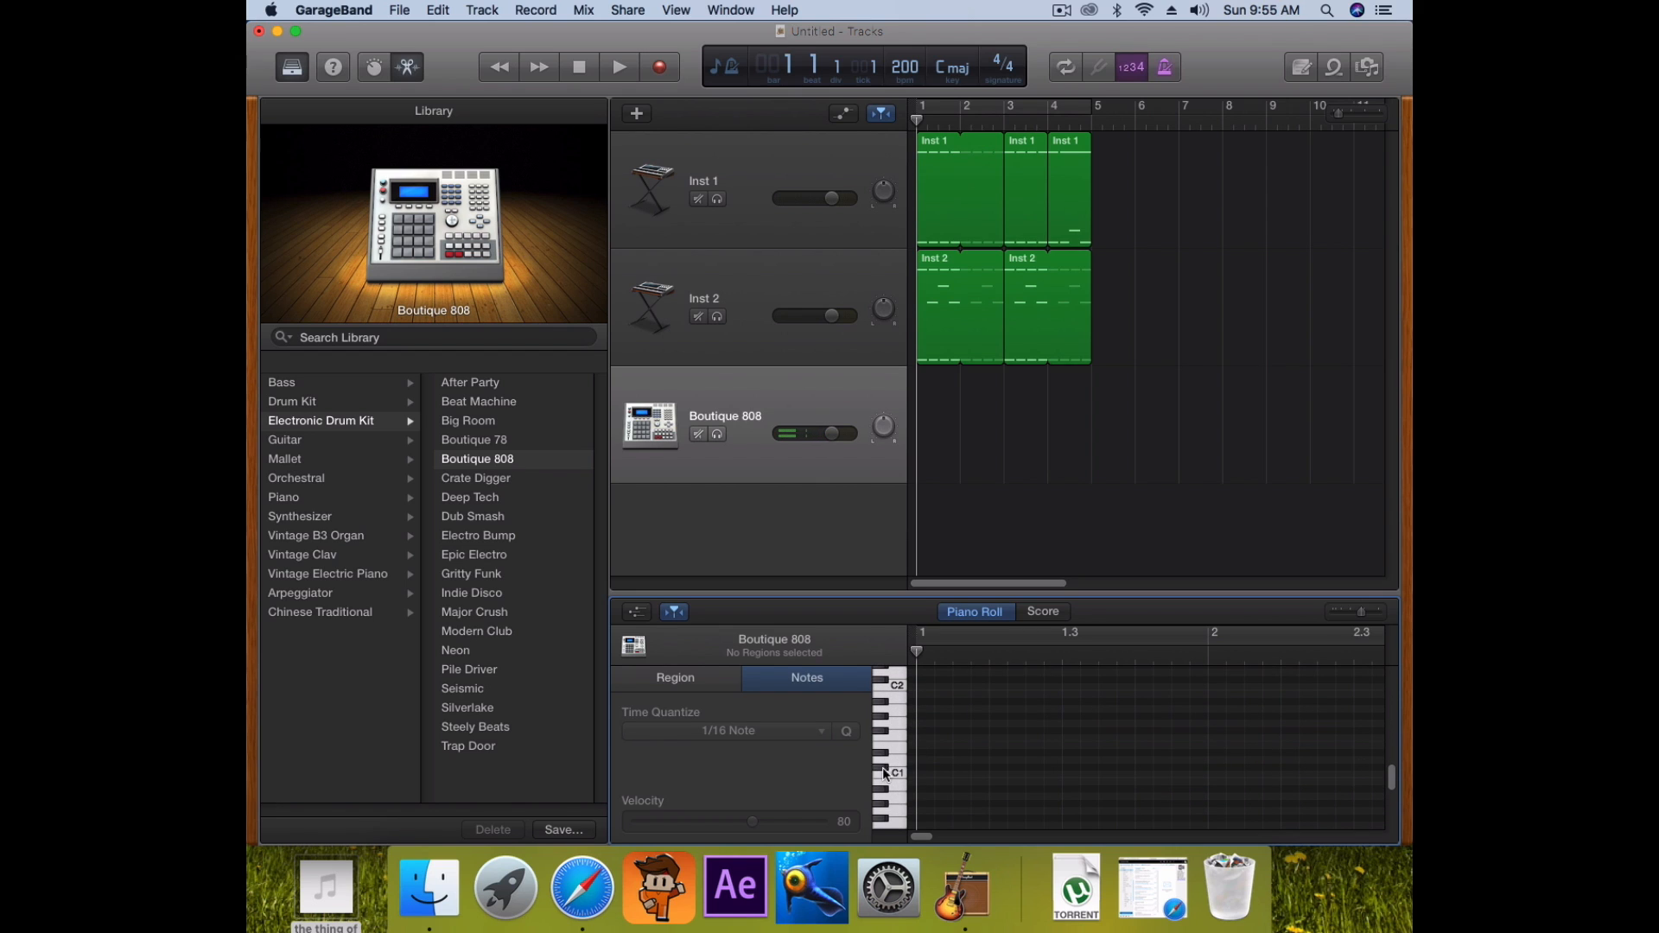
Create a one-bar Boutique 808 region at bar 1 with four C1 notes across the bar
{"action": "left_click", "coordinate": [938, 428], "text": "super"}
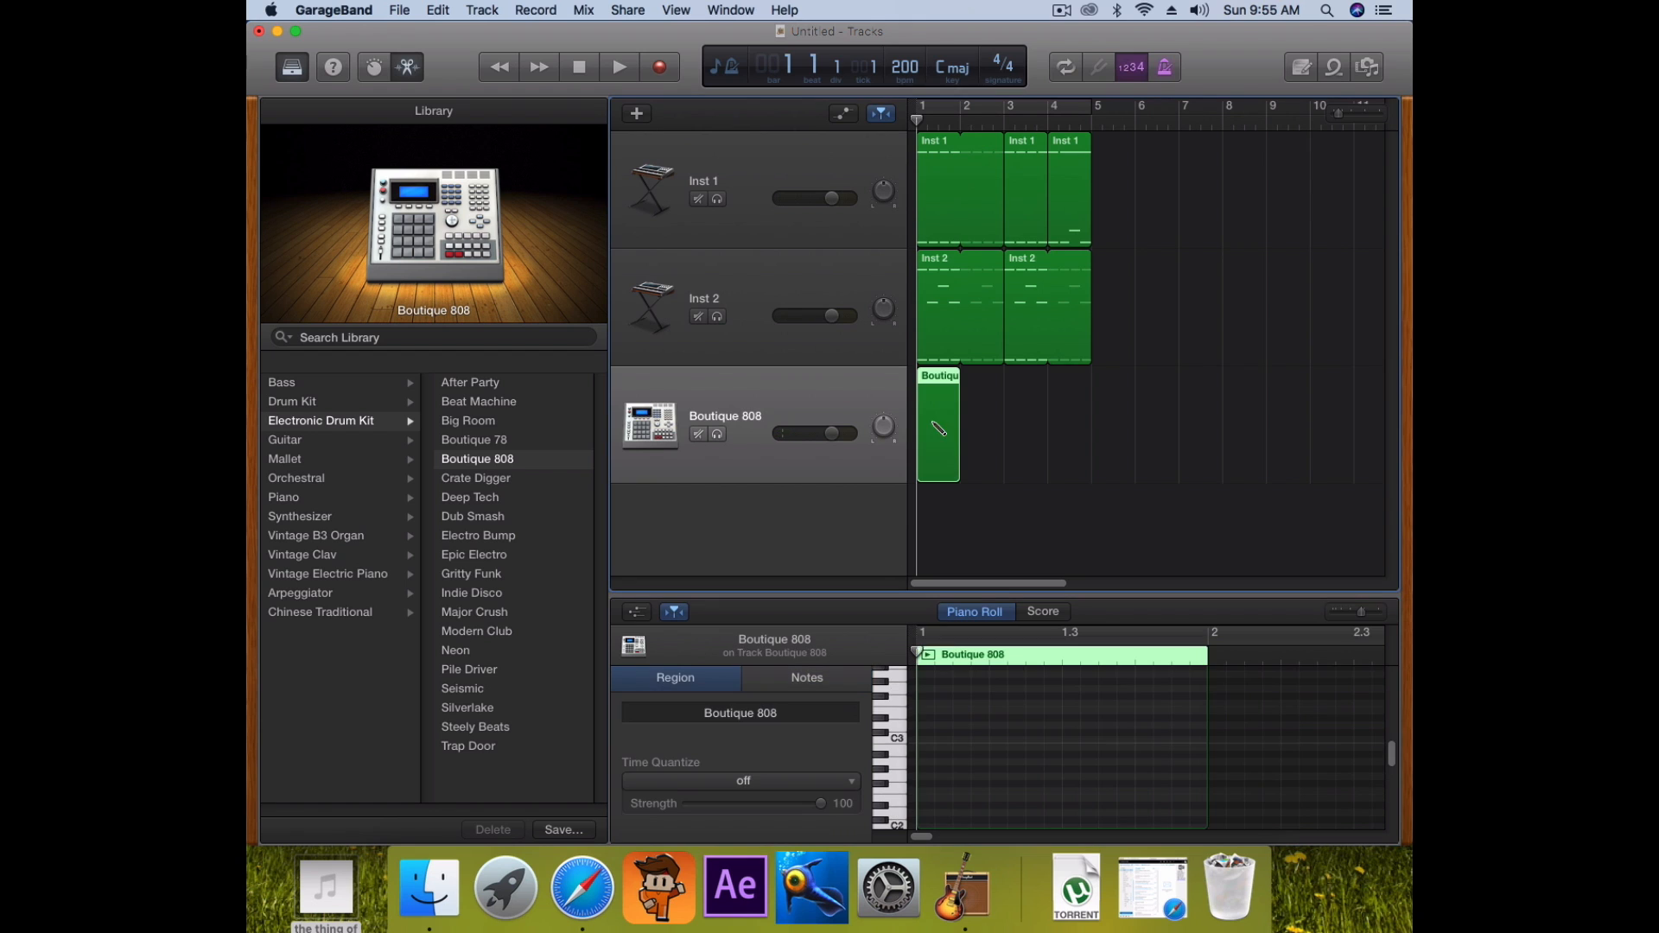
{"action": "scroll", "coordinate": [895, 732], "scroll_direction": "down", "scroll_amount": 5}
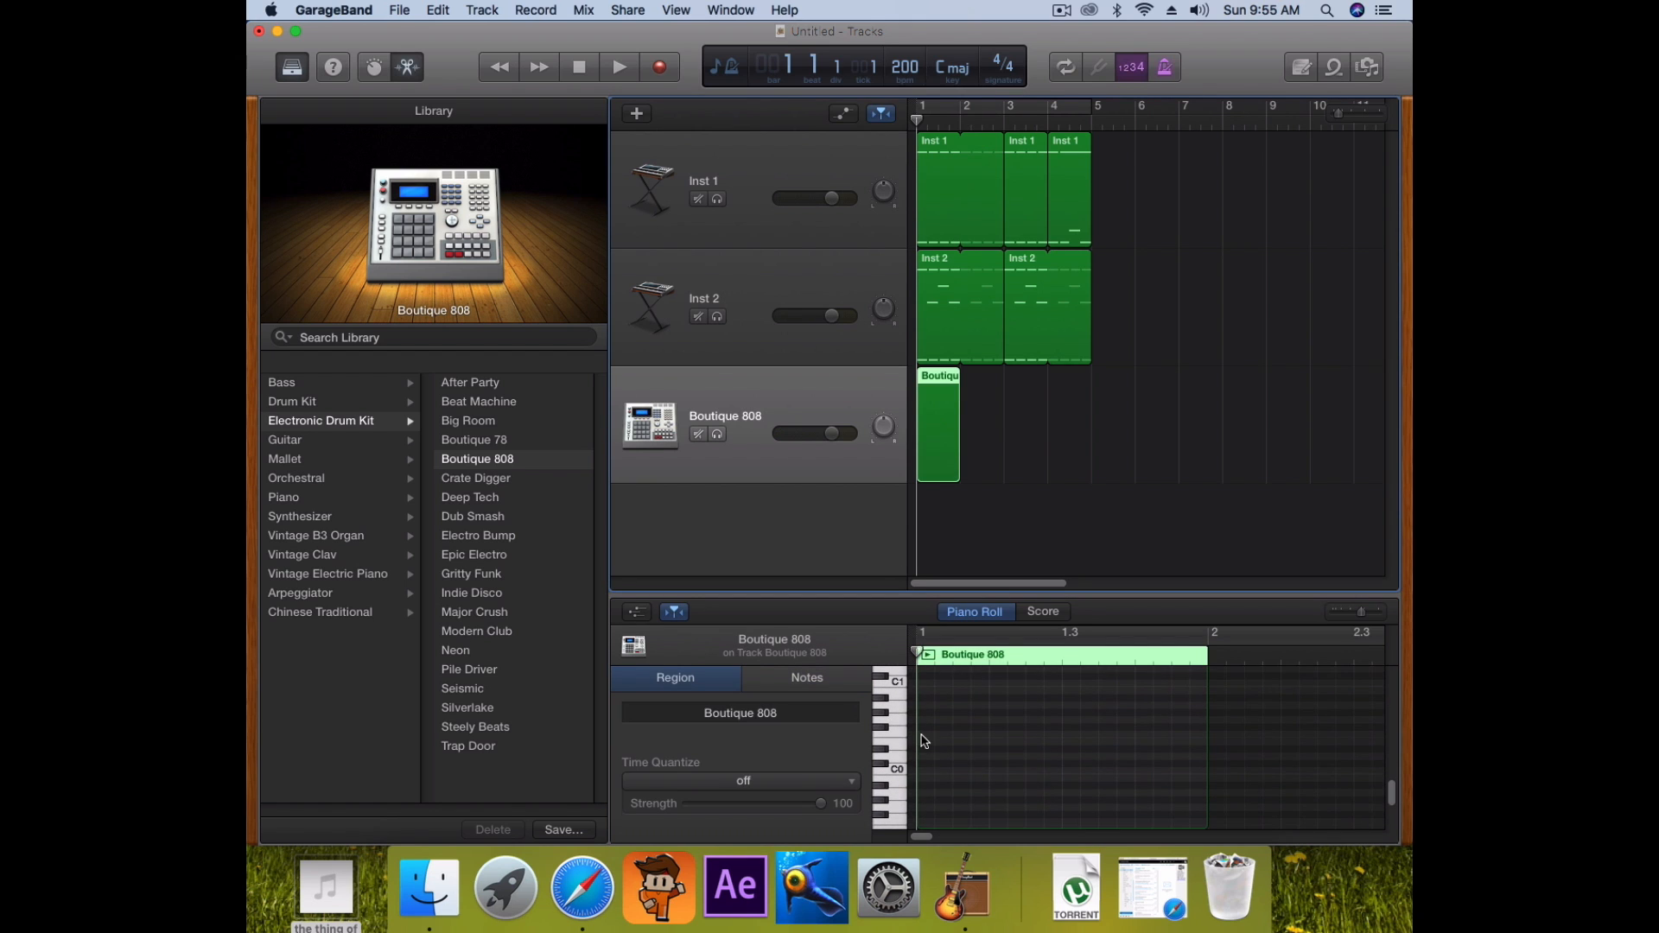
{"action": "scroll", "coordinate": [918, 731], "scroll_direction": "up", "scroll_amount": 2}
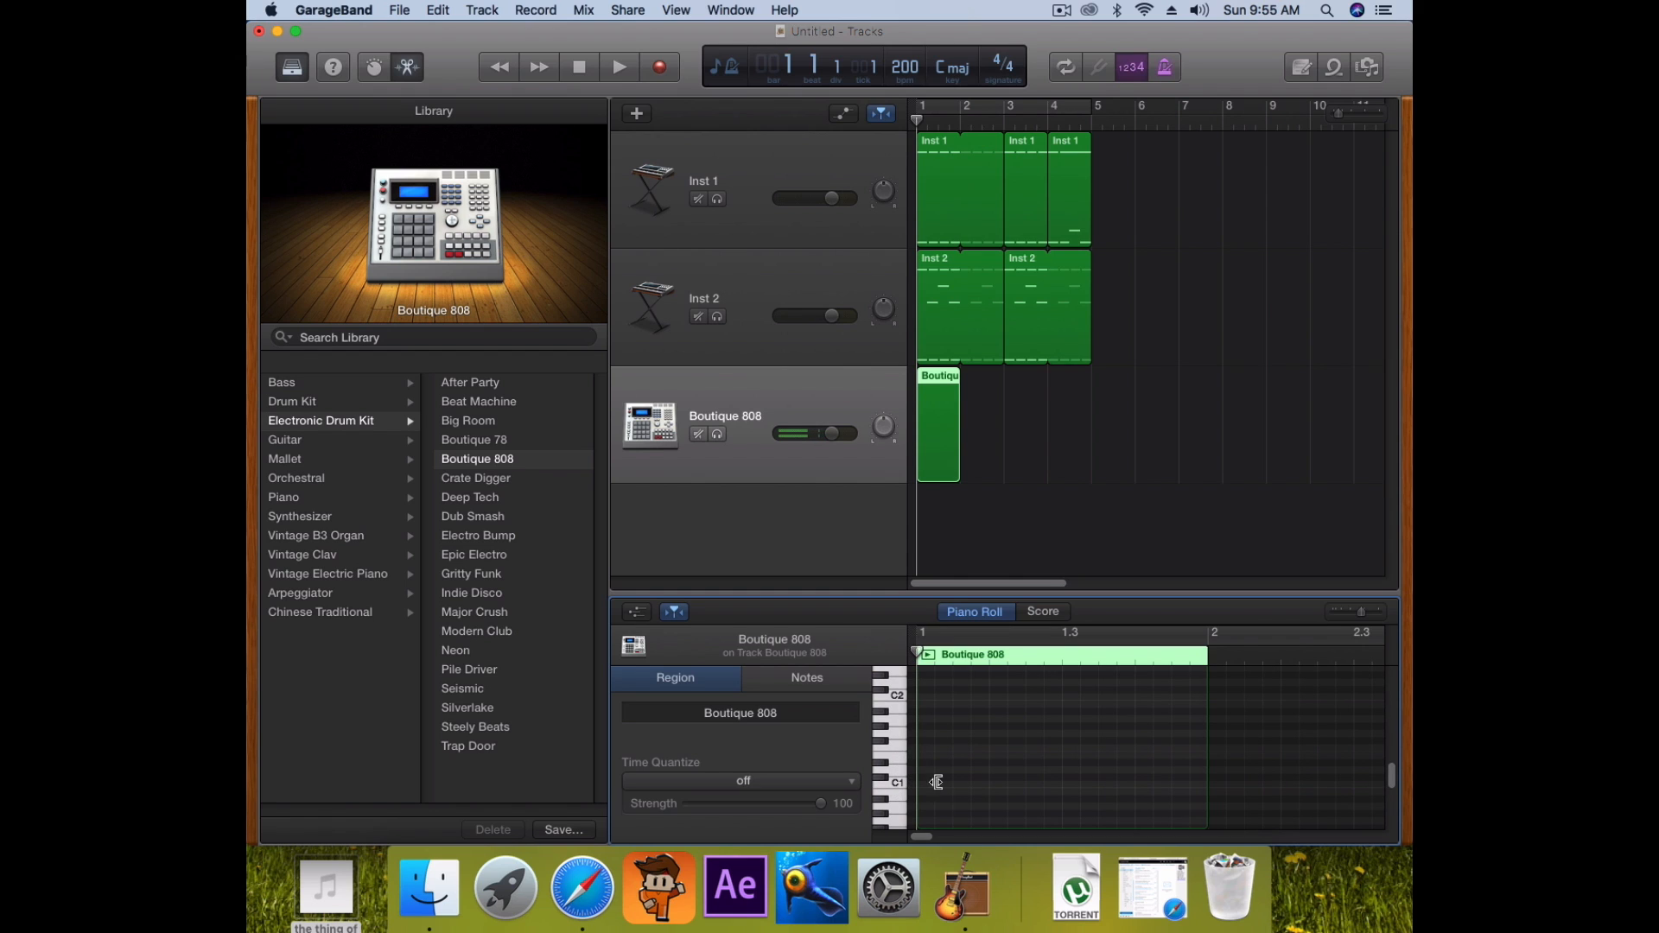
{"action": "left_click", "coordinate": [923, 783], "text": "super"}
{"action": "left_click", "coordinate": [995, 784], "text": "super"}
{"action": "left_click", "coordinate": [1068, 785], "text": "super"}
{"action": "left_click", "coordinate": [1142, 784], "text": "super"}
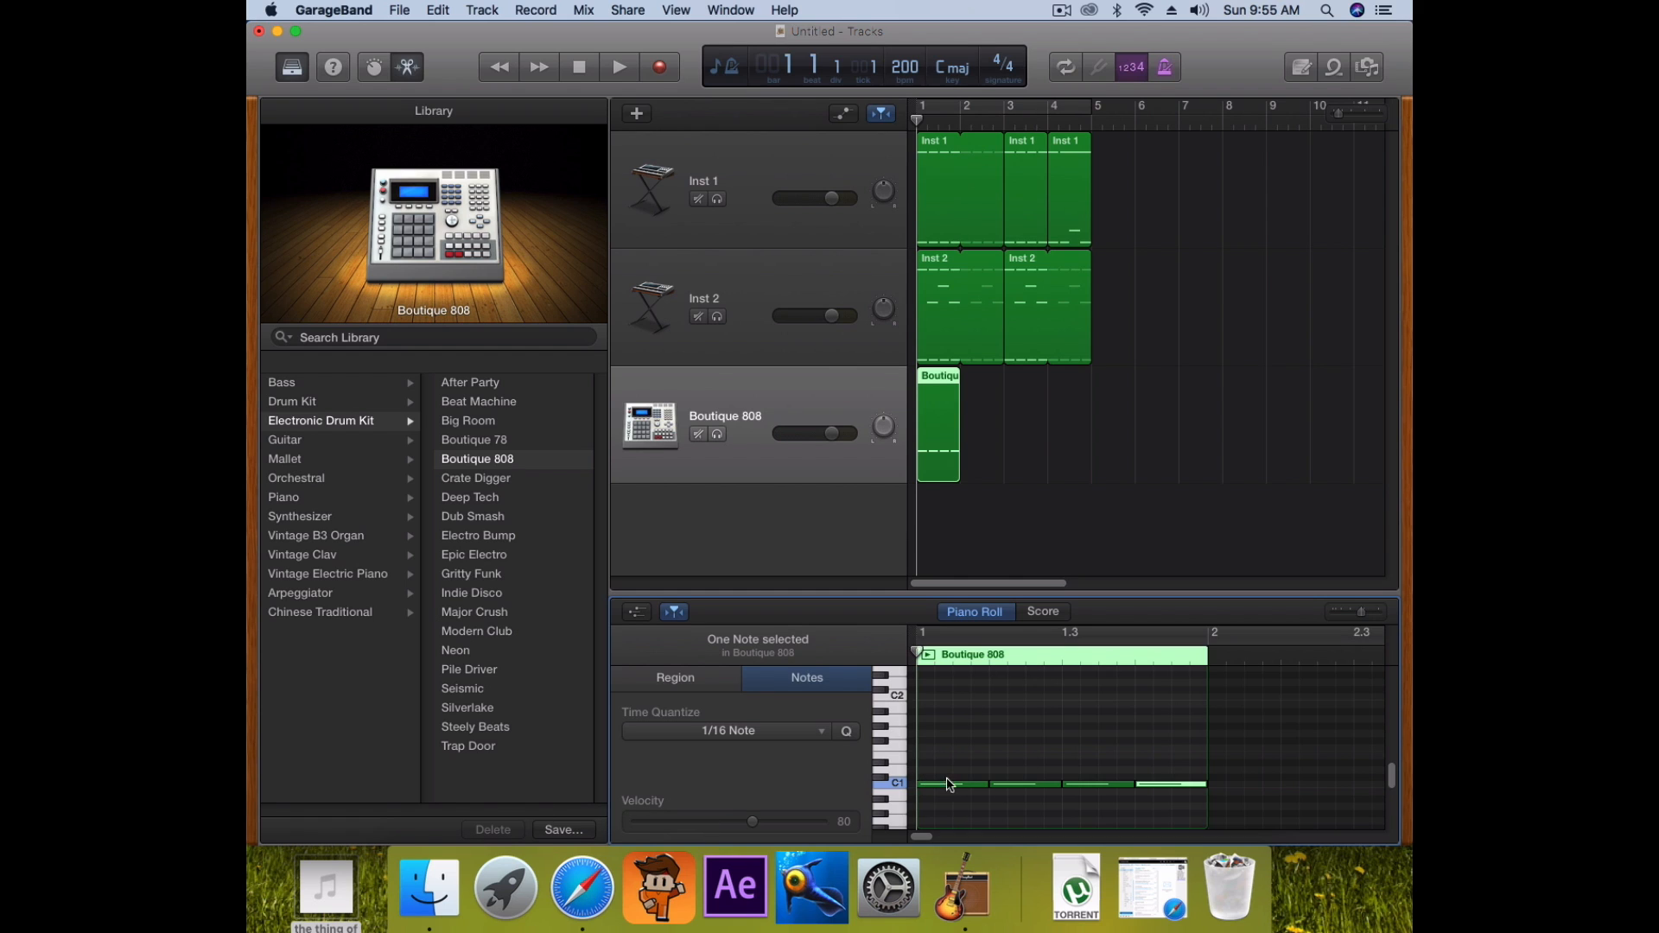
Add two C#1 notes on beat 2 and near the bar's end, then play the pattern
{"action": "left_click", "coordinate": [995, 770], "text": "super"}
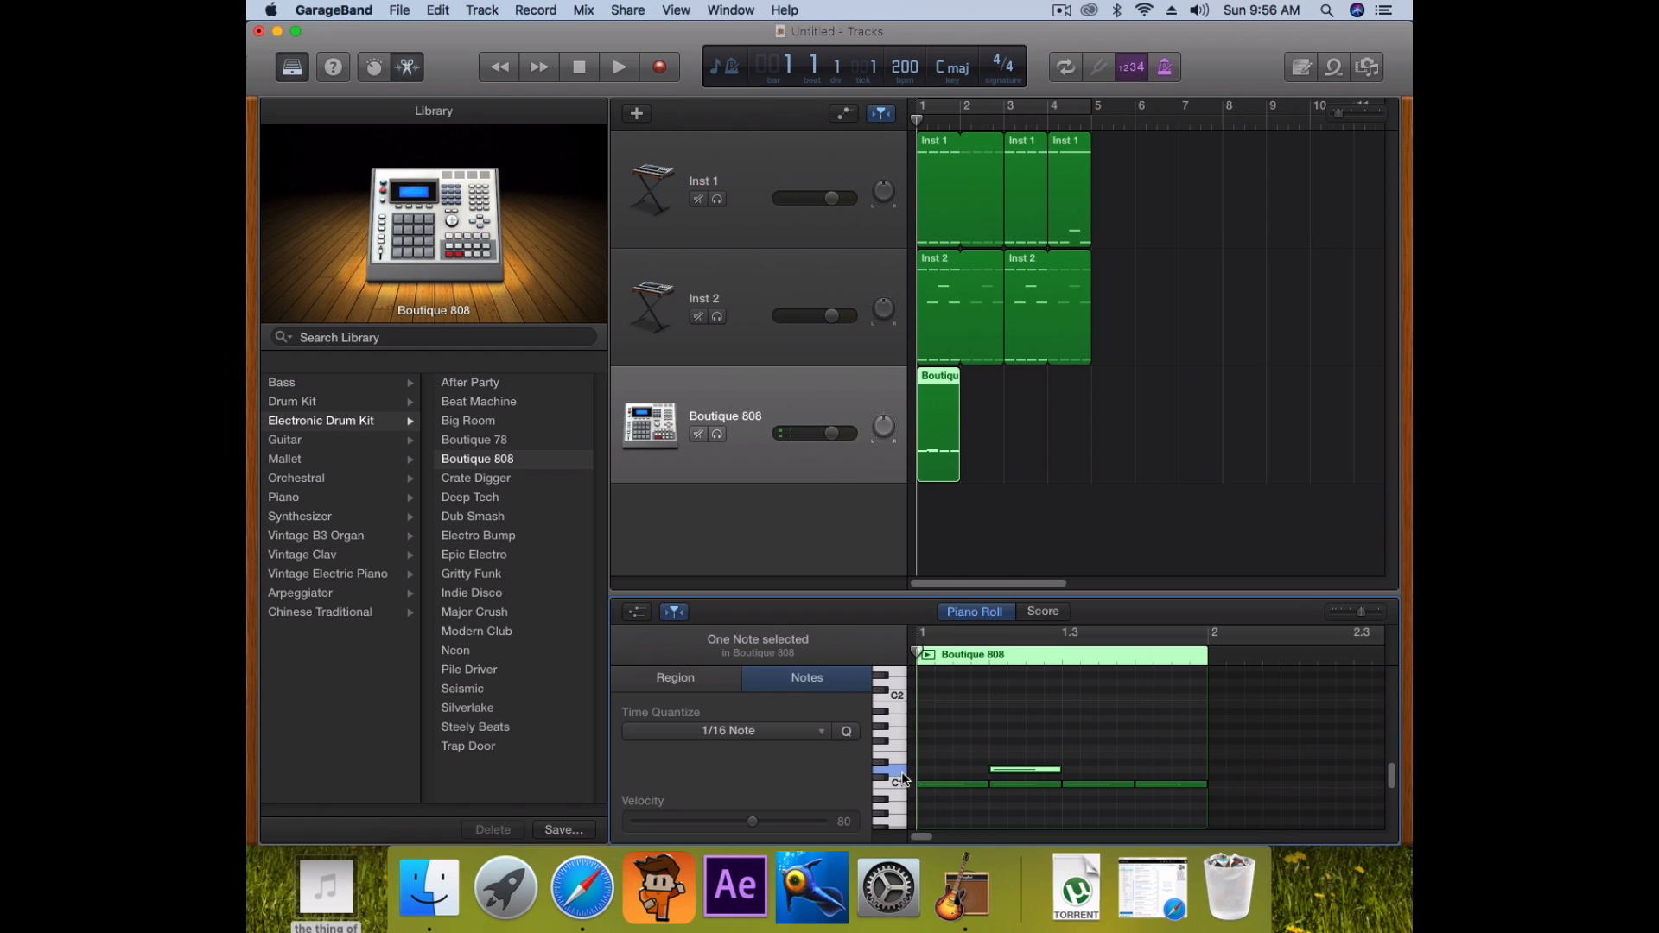
{"action": "left_click", "coordinate": [1141, 770], "text": "super"}
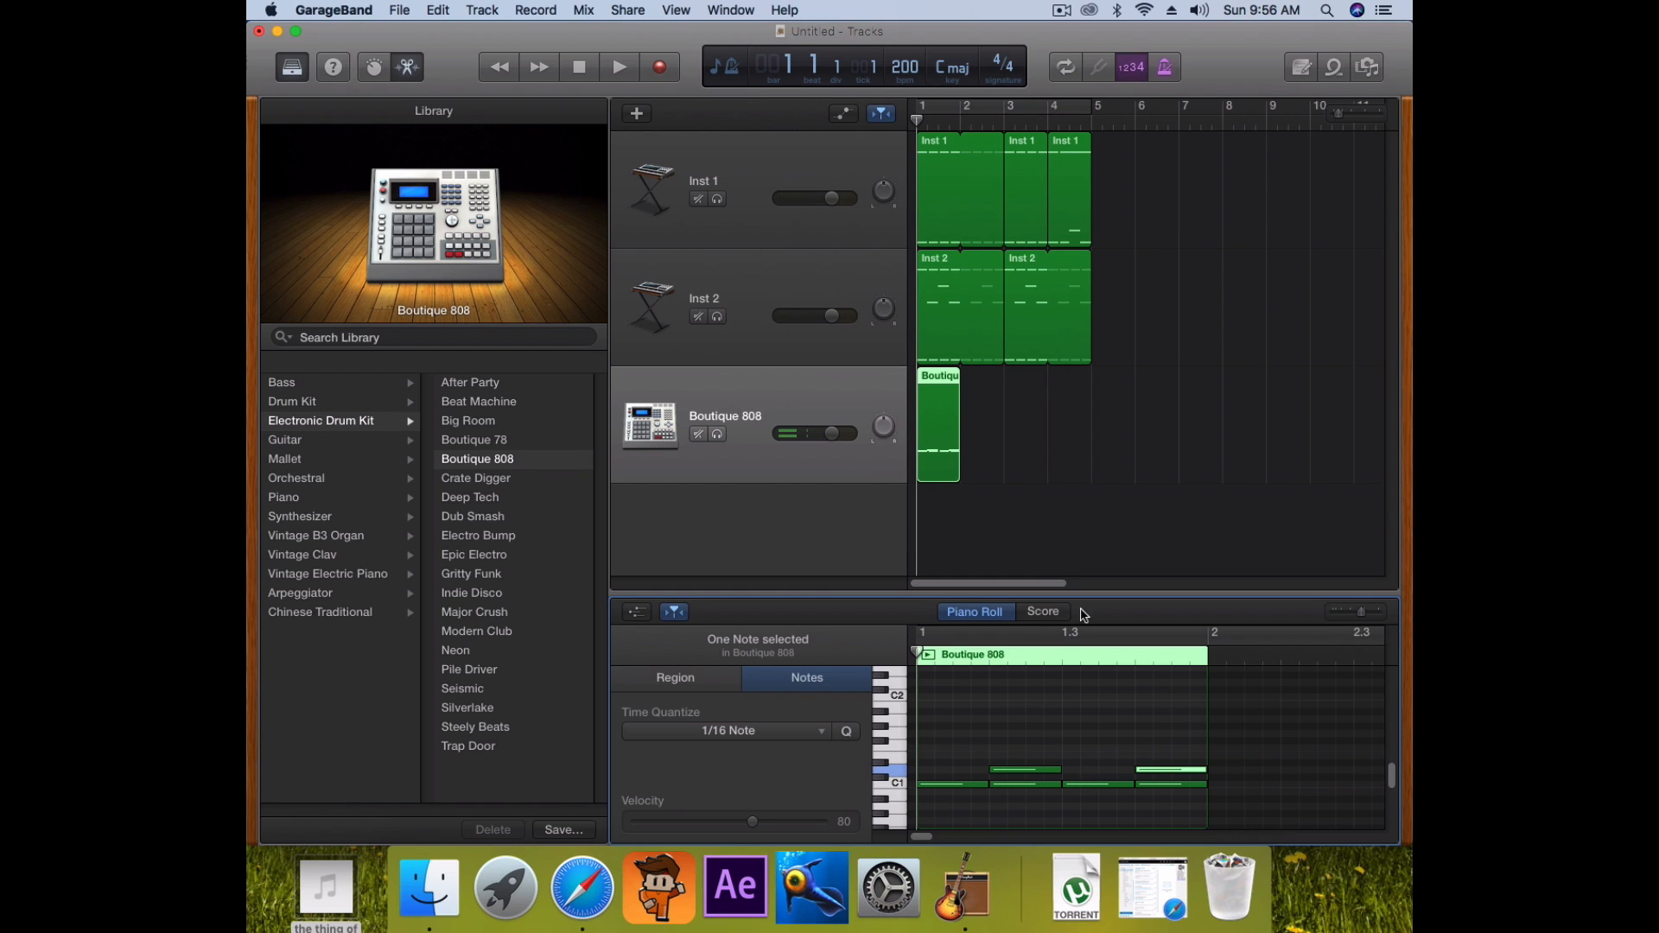
{"action": "key", "text": "space"}
{"action": "key", "text": "space"}
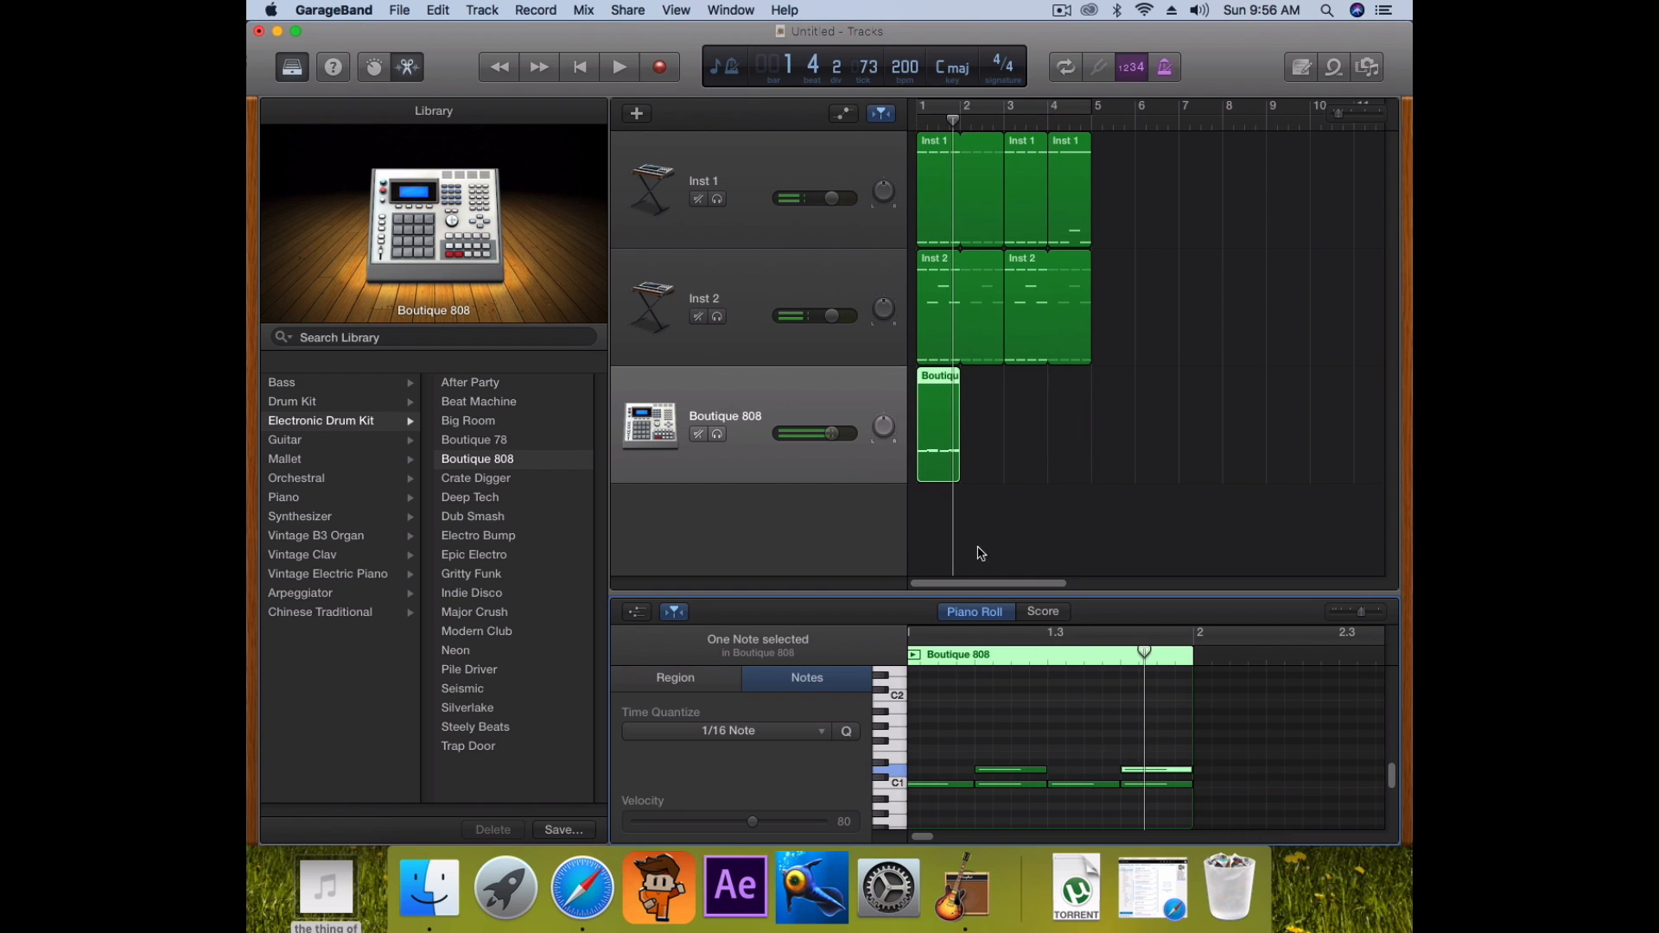
{"action": "left_click", "coordinate": [887, 747]}
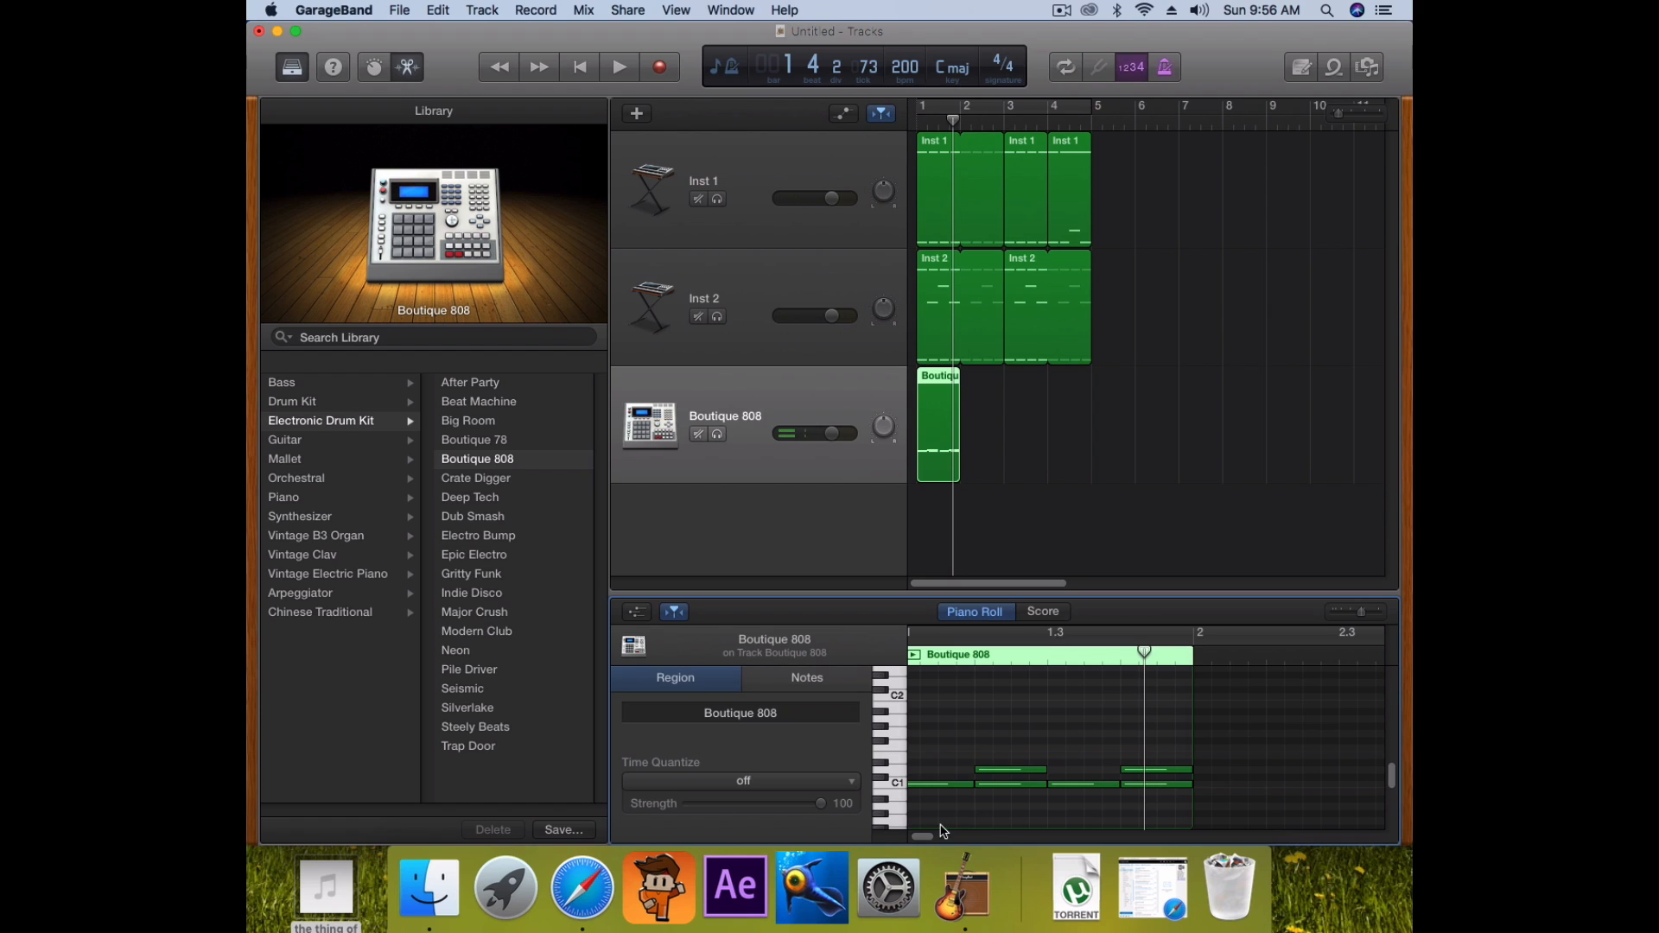
{"action": "left_click_drag", "start_coordinate": [929, 836], "coordinate": [916, 837]}
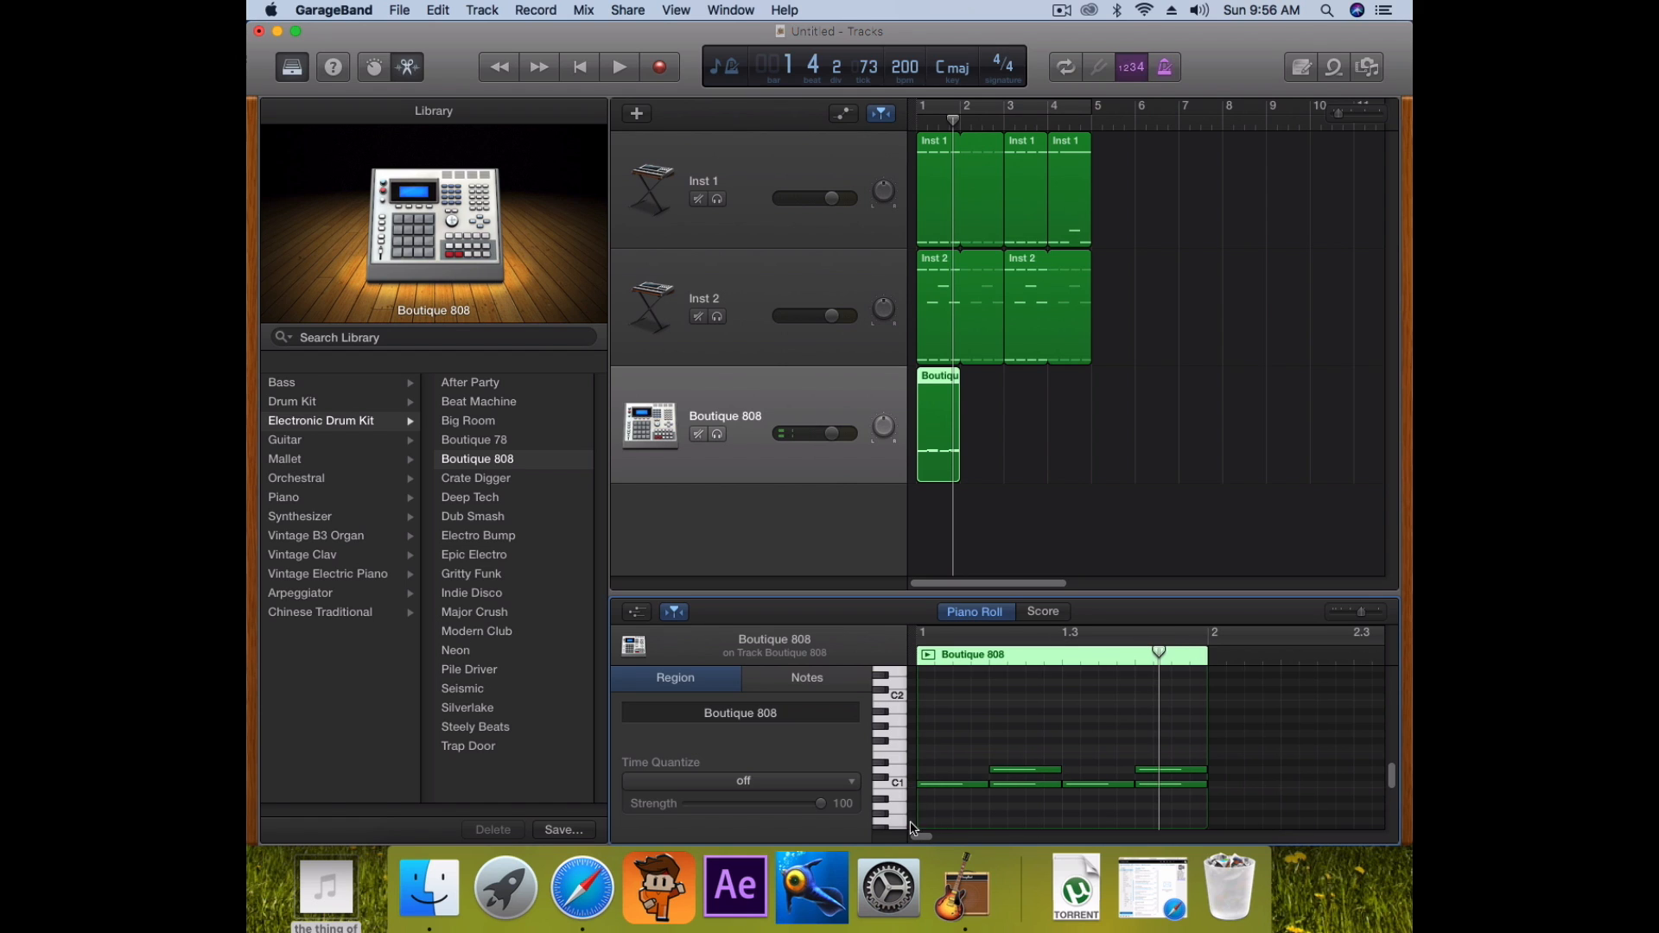
Add a short F1 note at the start of the Boutique 808 region
{"action": "left_click", "coordinate": [880, 740]}
{"action": "left_click", "coordinate": [923, 740], "text": "super"}
{"action": "left_click", "coordinate": [924, 744]}
{"action": "left_click_drag", "start_coordinate": [986, 739], "coordinate": [951, 741]}
Add matching short F1 notes along the row to the end of the bar
{"action": "left_click", "coordinate": [955, 741], "text": "super"}
{"action": "left_click", "coordinate": [989, 741], "text": "super"}
{"action": "left_click", "coordinate": [1029, 741], "text": "super"}
{"action": "left_click", "coordinate": [1065, 740], "text": "super"}
{"action": "left_click", "coordinate": [1101, 741], "text": "super"}
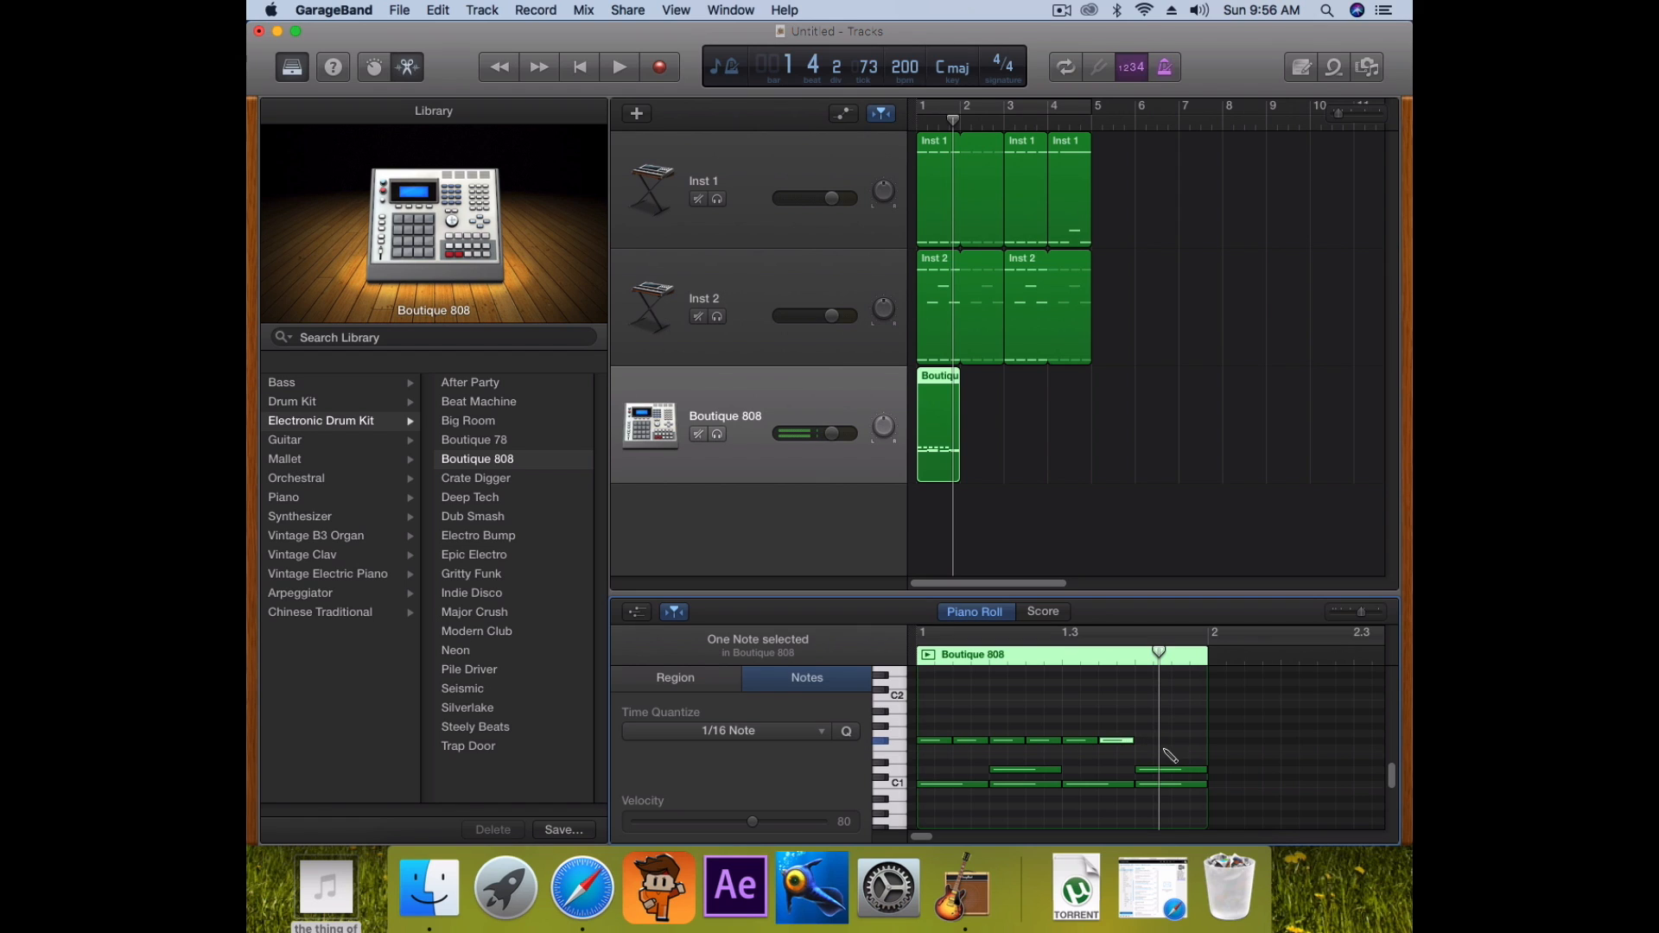
{"action": "left_click", "coordinate": [1139, 741], "text": "super"}
{"action": "left_click", "coordinate": [1190, 749], "text": "super"}
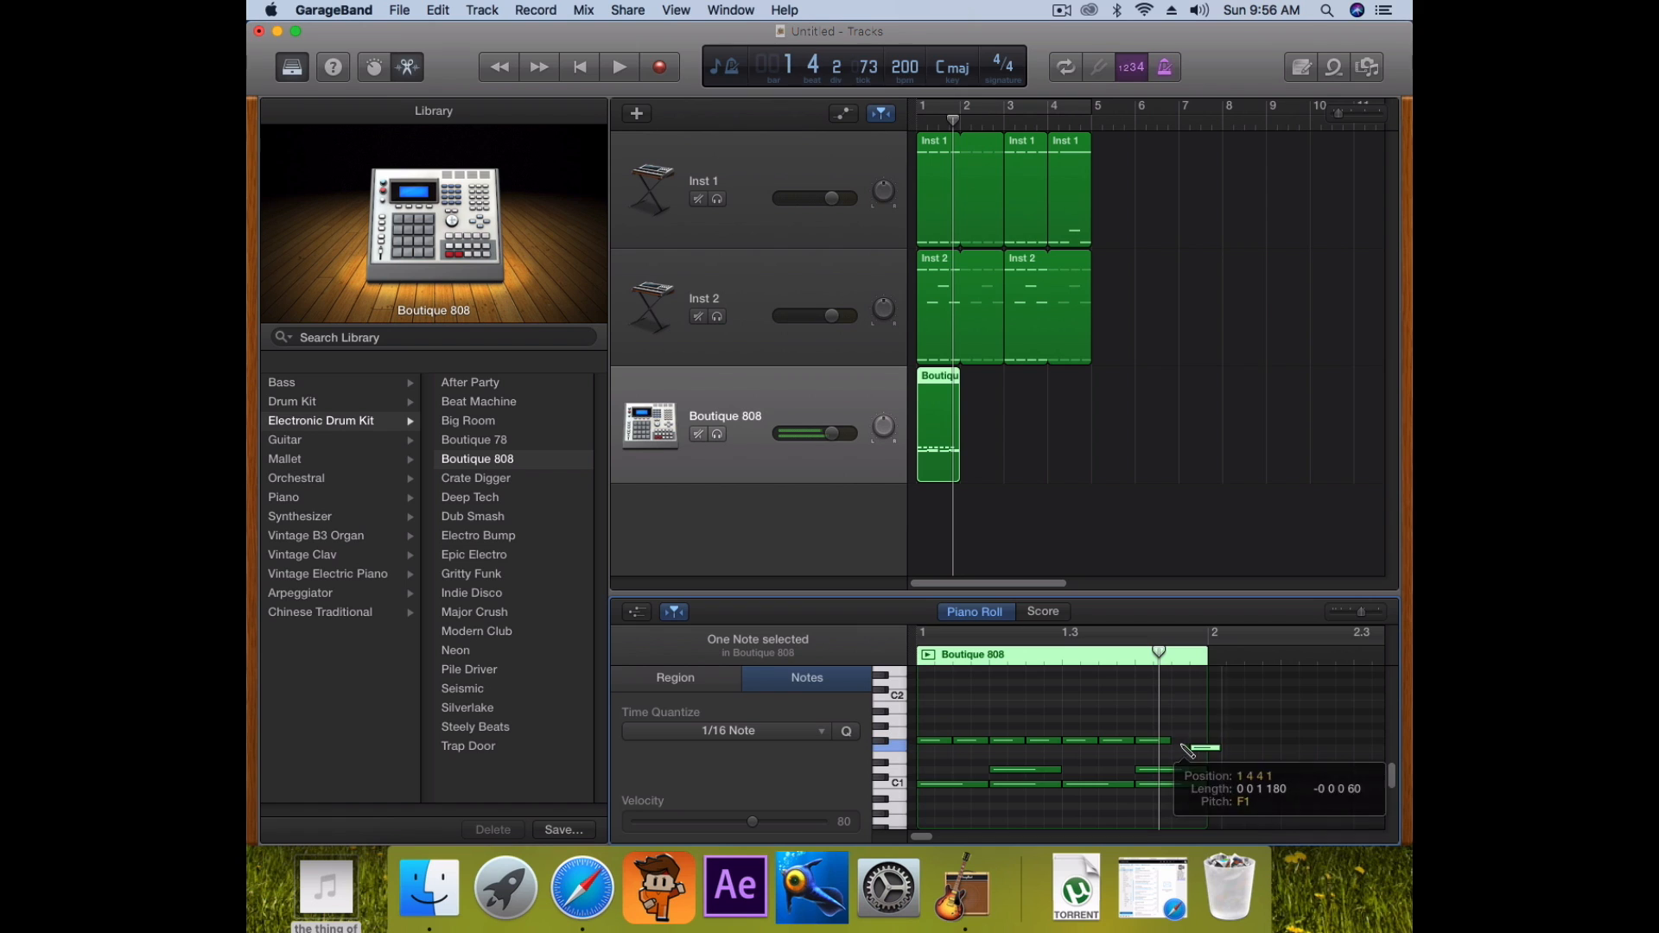
{"action": "mouse_move", "coordinate": [1199, 748]}
{"action": "left_mouse_down"}
{"action": "mouse_move", "coordinate": [1182, 742]}
{"action": "mouse_move", "coordinate": [1210, 746]}
{"action": "left_mouse_up"}
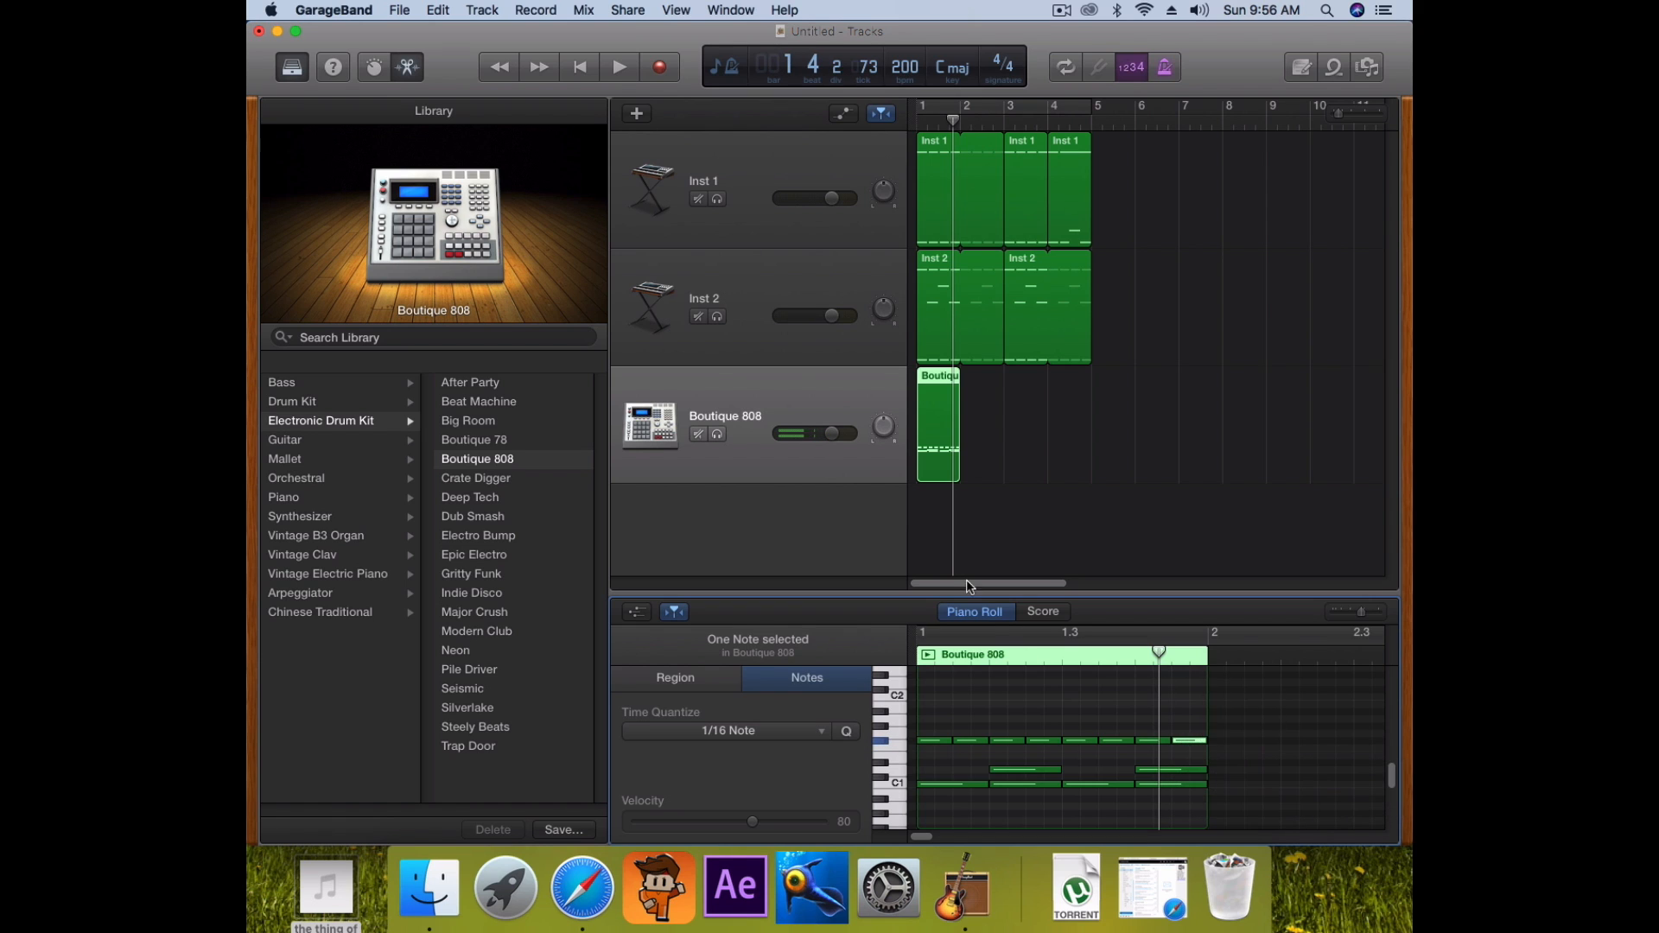
Play the drum pattern back from the song start
{"action": "left_click", "coordinate": [943, 128]}
{"action": "key", "text": "Return"}
{"action": "key", "text": "space"}
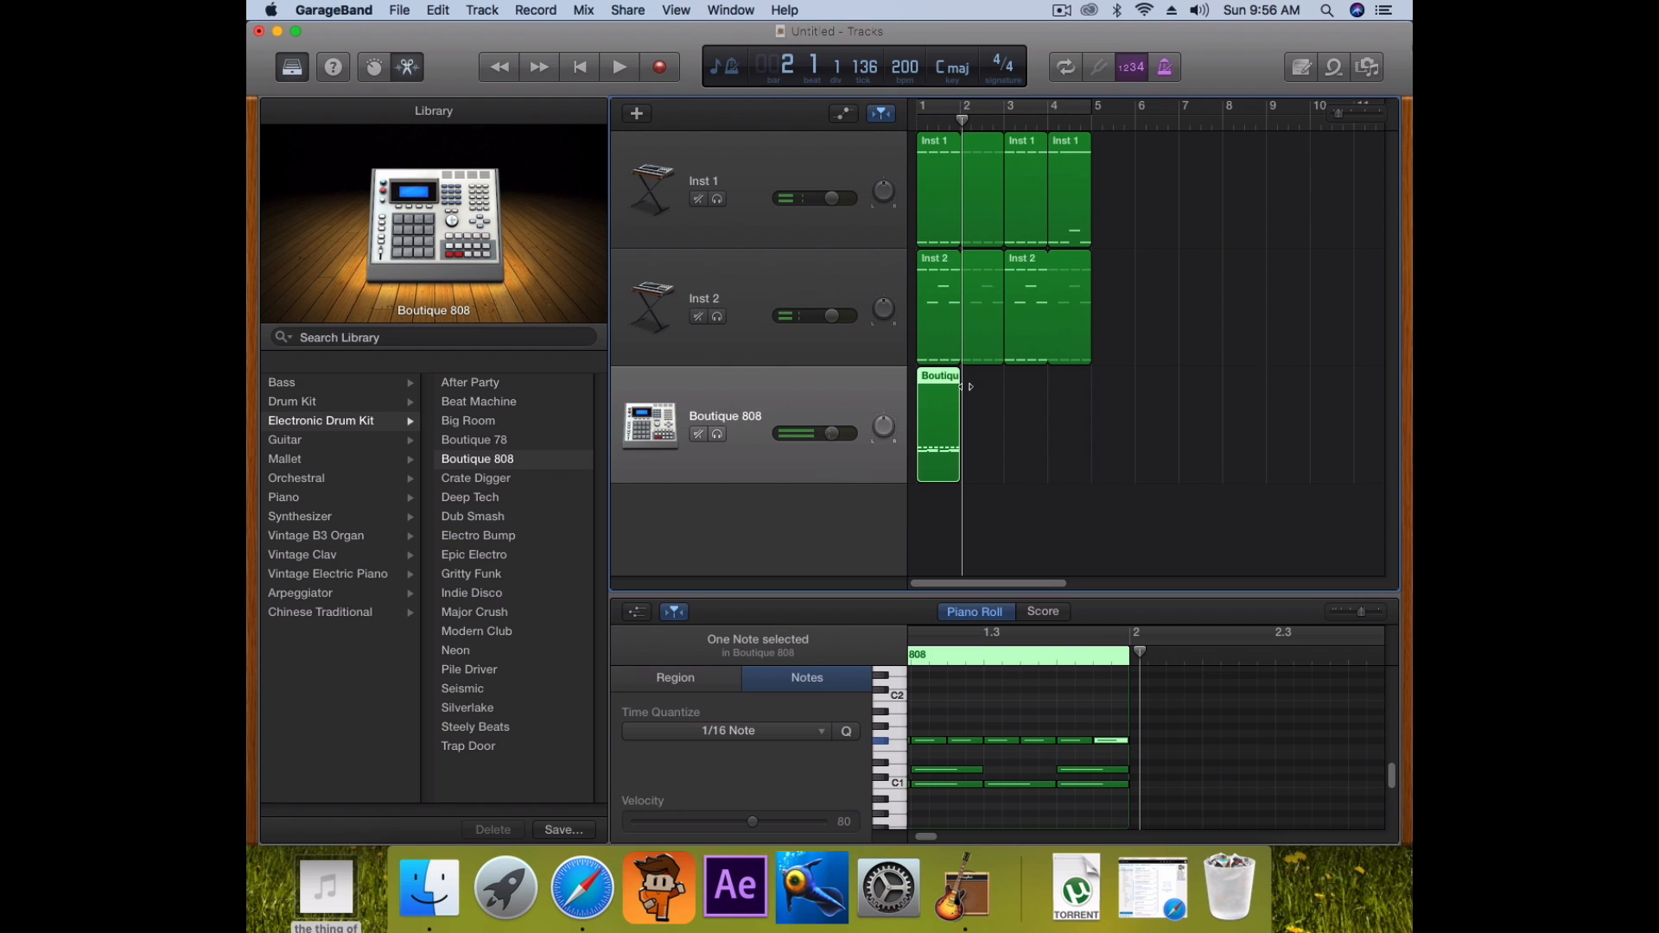
Loop the Boutique 808 region to bar 5, play it with Cycle over bars 1–5, then turn Cycle off
{"action": "left_click_drag", "start_coordinate": [961, 376], "coordinate": [1090, 377]}
{"action": "key", "text": "space"}
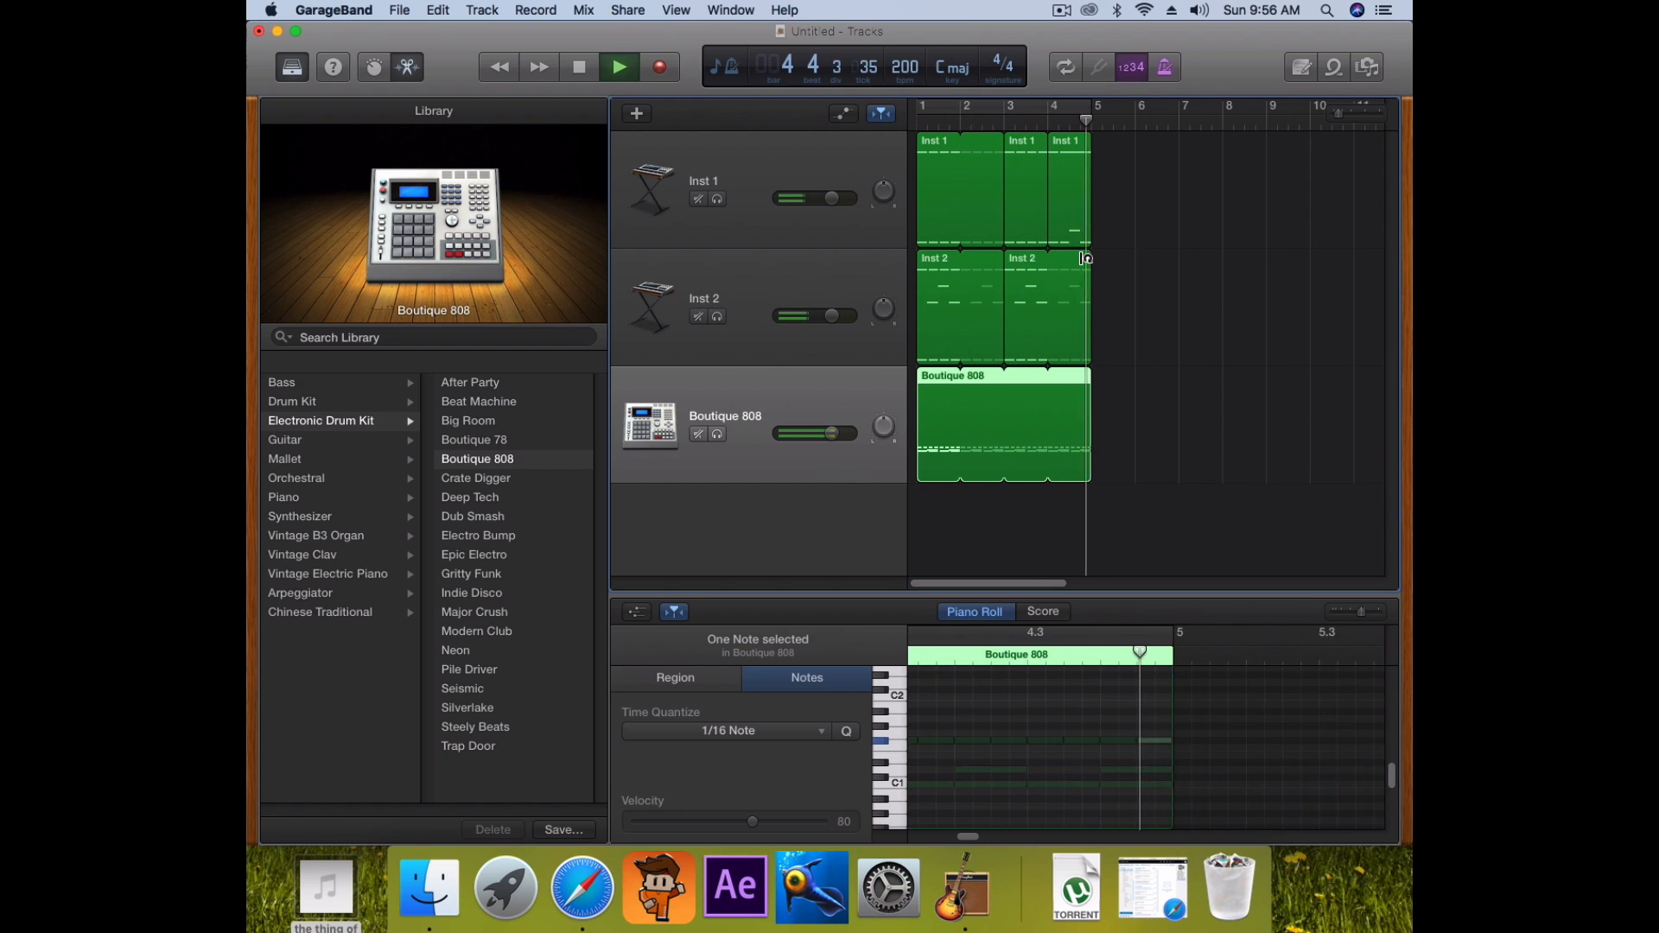
{"action": "key", "text": "space"}
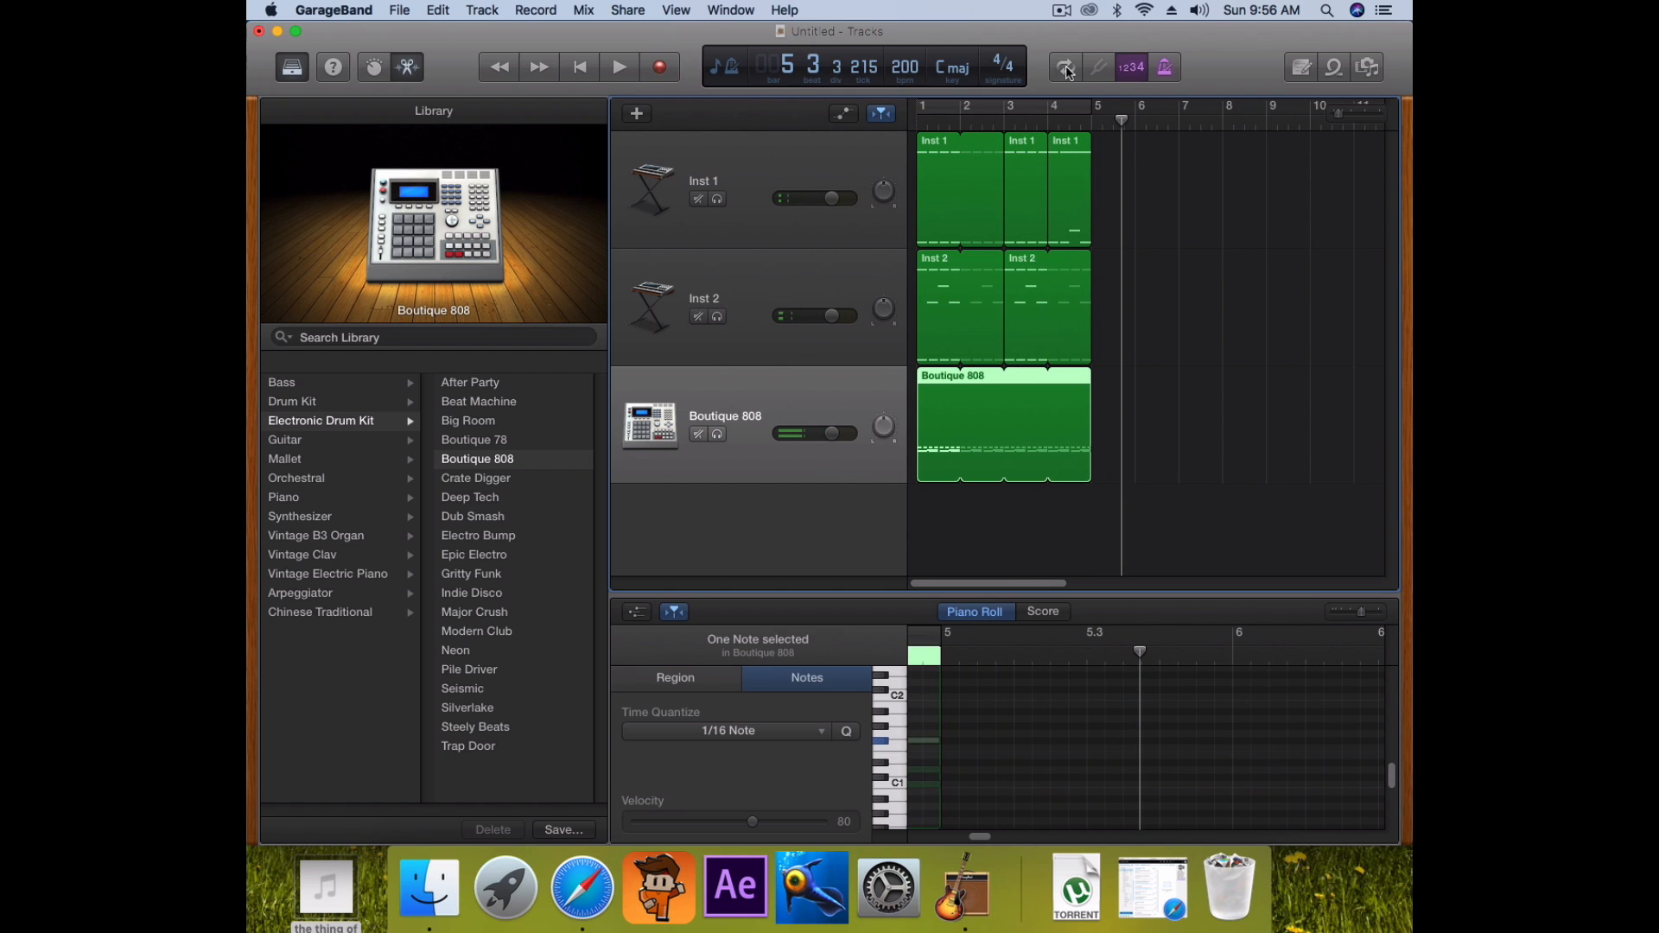
{"action": "left_click", "coordinate": [1065, 69]}
{"action": "key", "text": "space"}
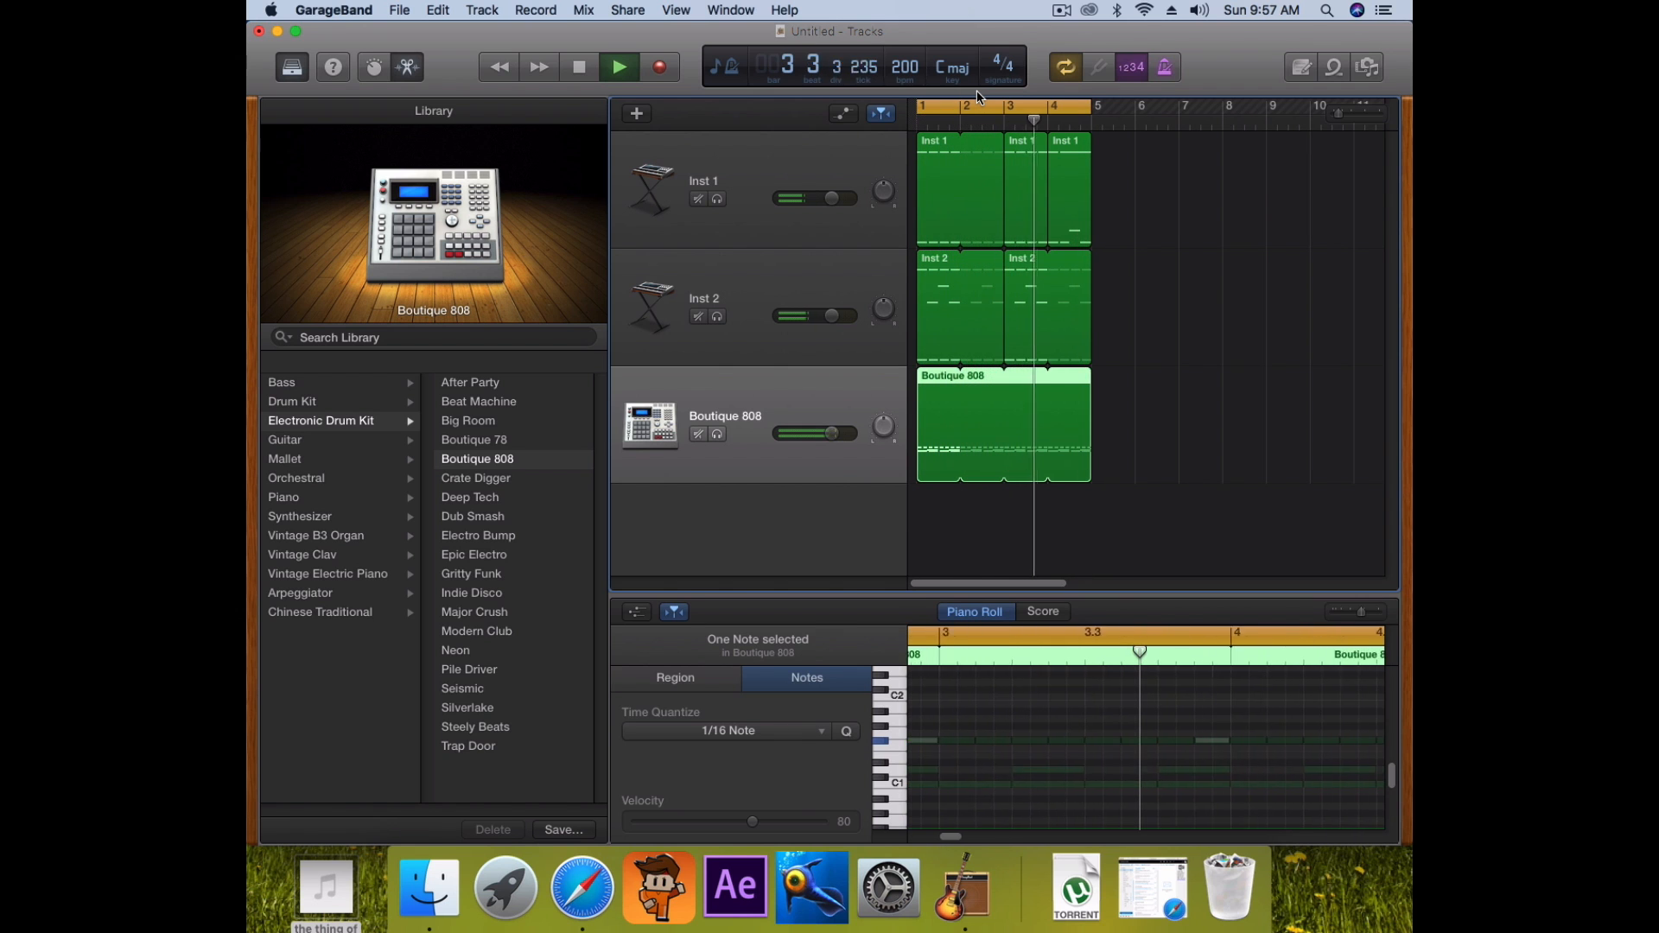
{"action": "key", "text": "space"}
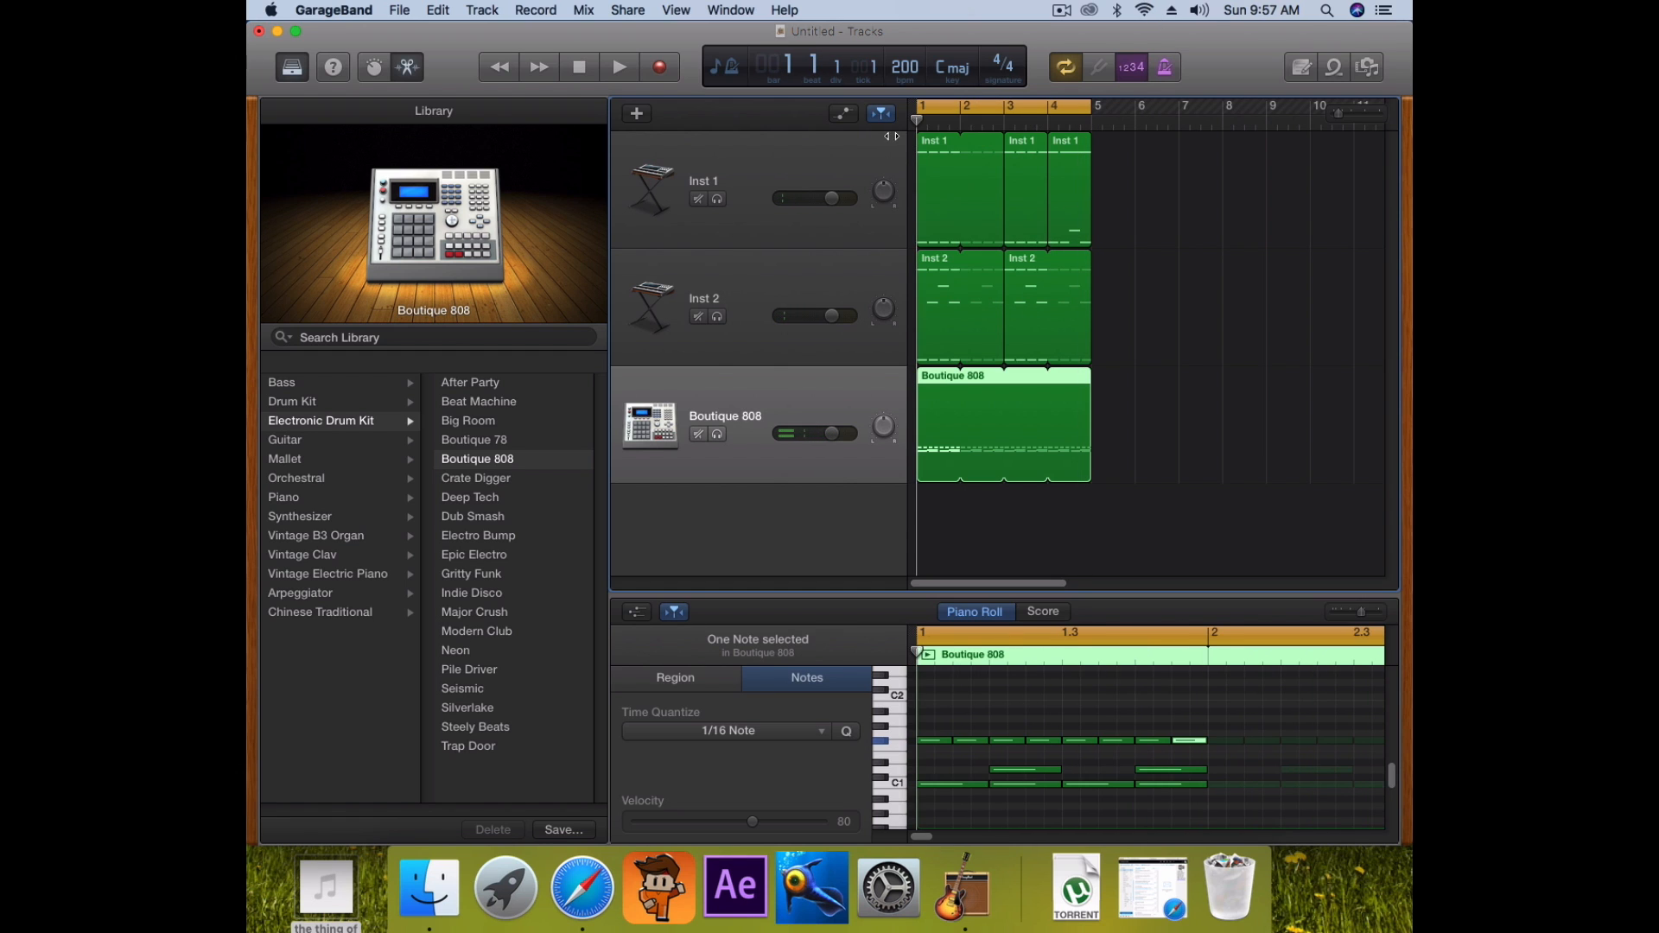
{"action": "key", "text": "space"}
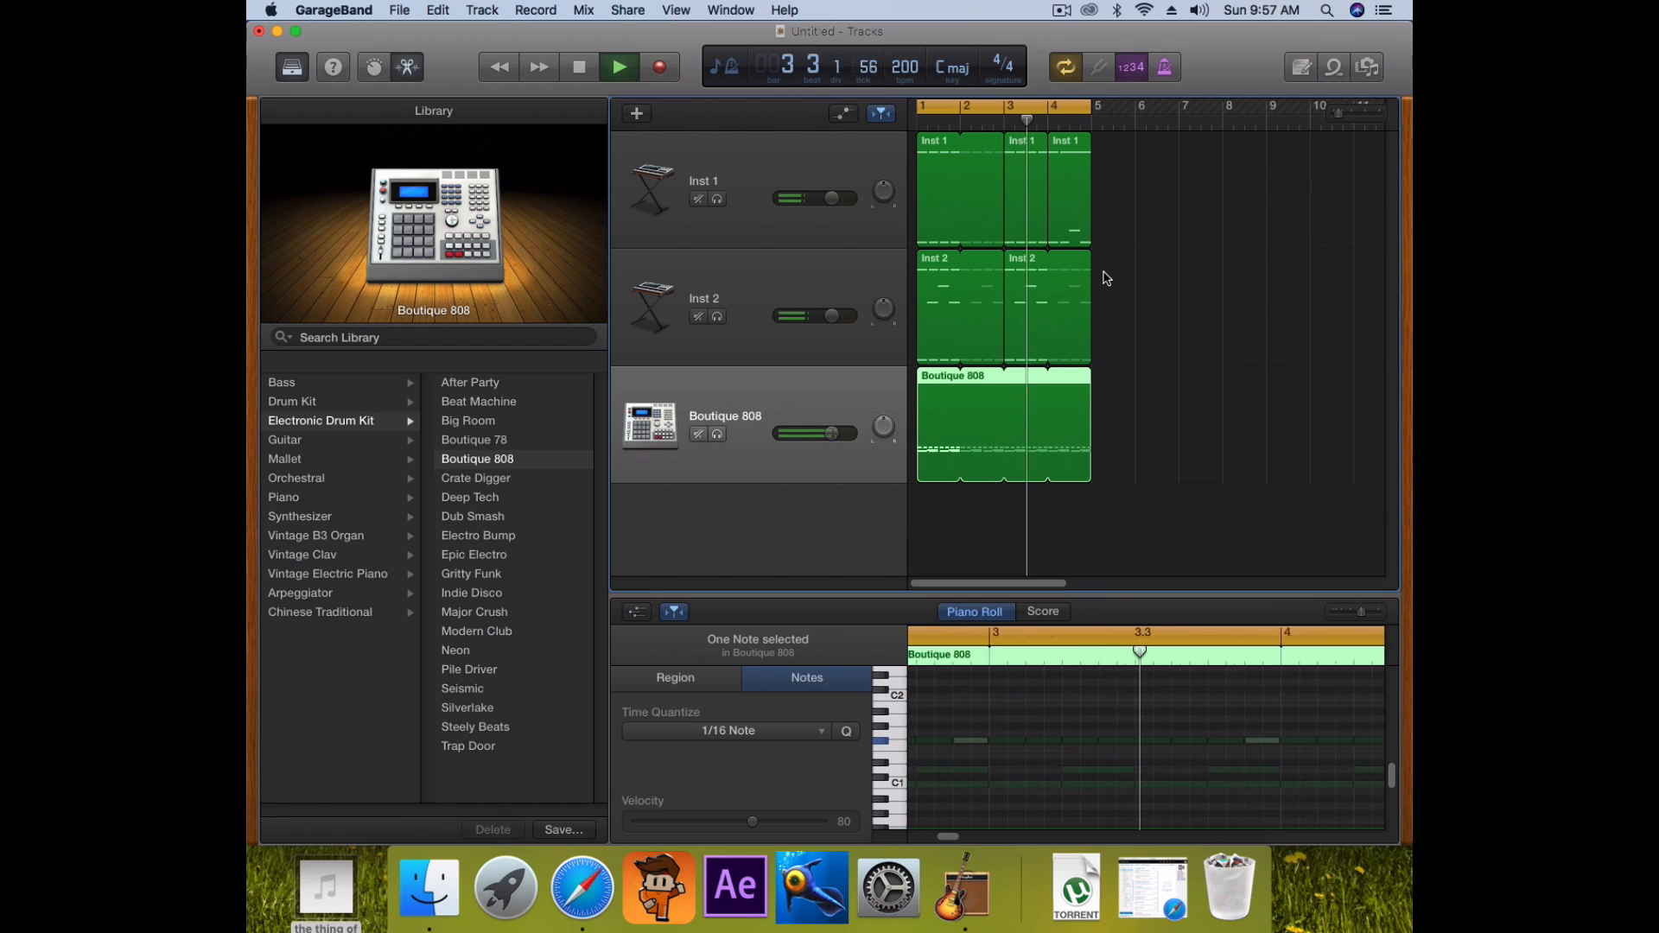
{"action": "key", "text": "space"}
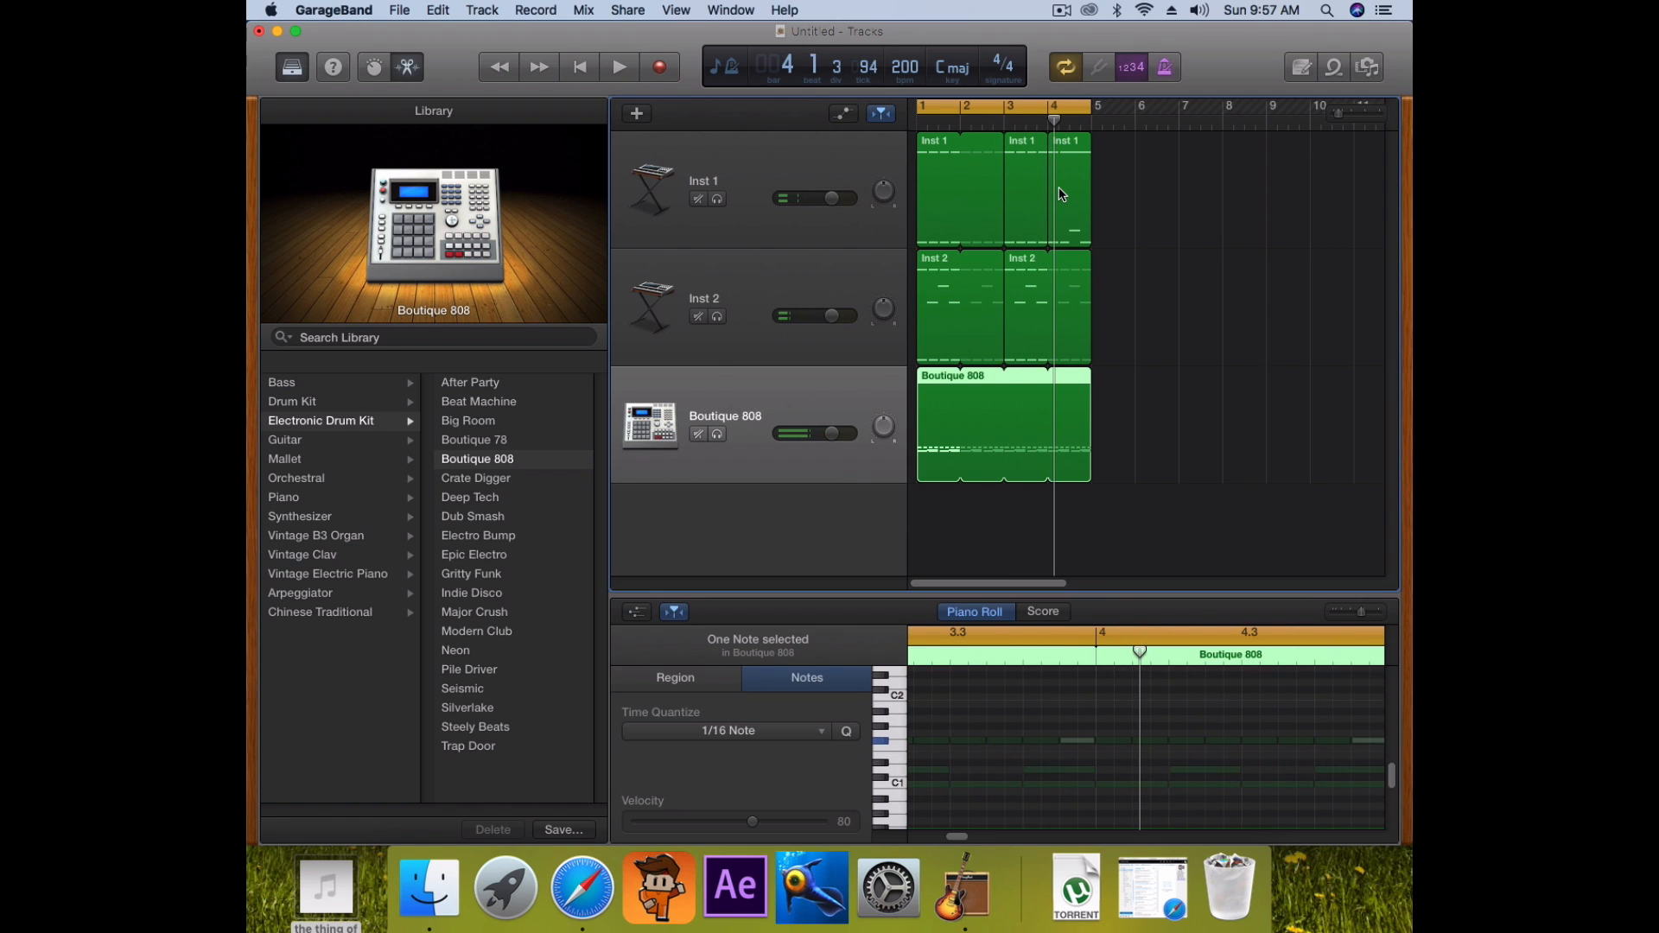
{"action": "key", "text": "space"}
{"action": "key", "text": "space"}
{"action": "left_click", "coordinate": [1068, 67]}
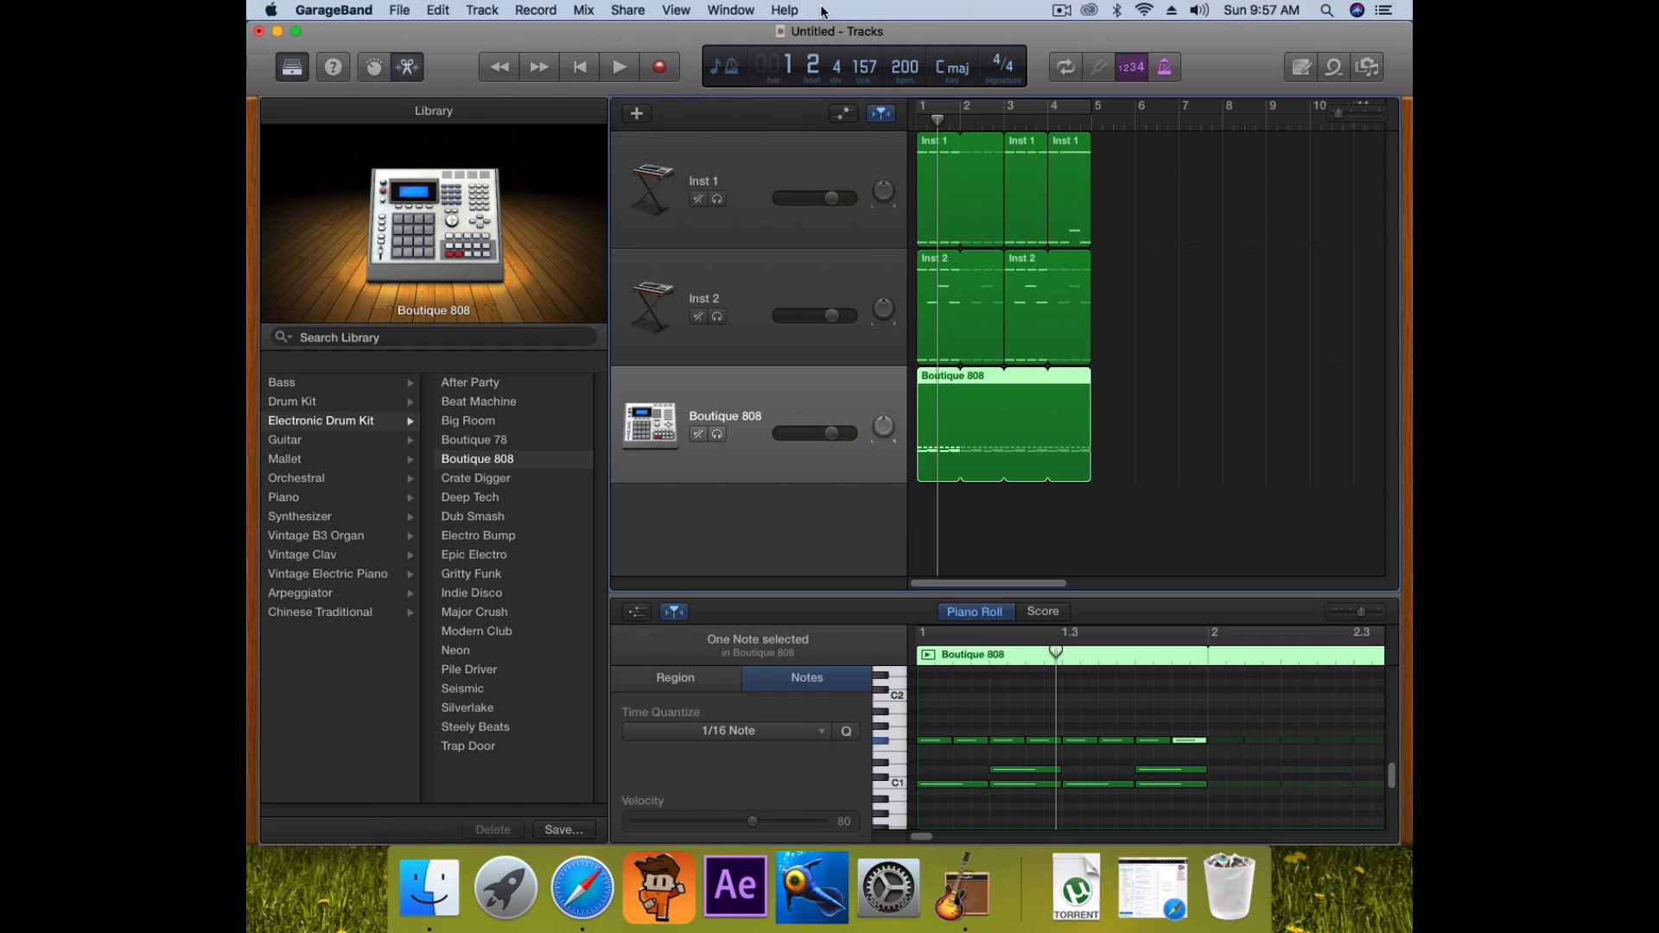
Export the song as HappyTown, MP3 at 192 kBit/s, to the Desktop, then quit GarageBand
{"action": "left_click", "coordinate": [639, 9]}
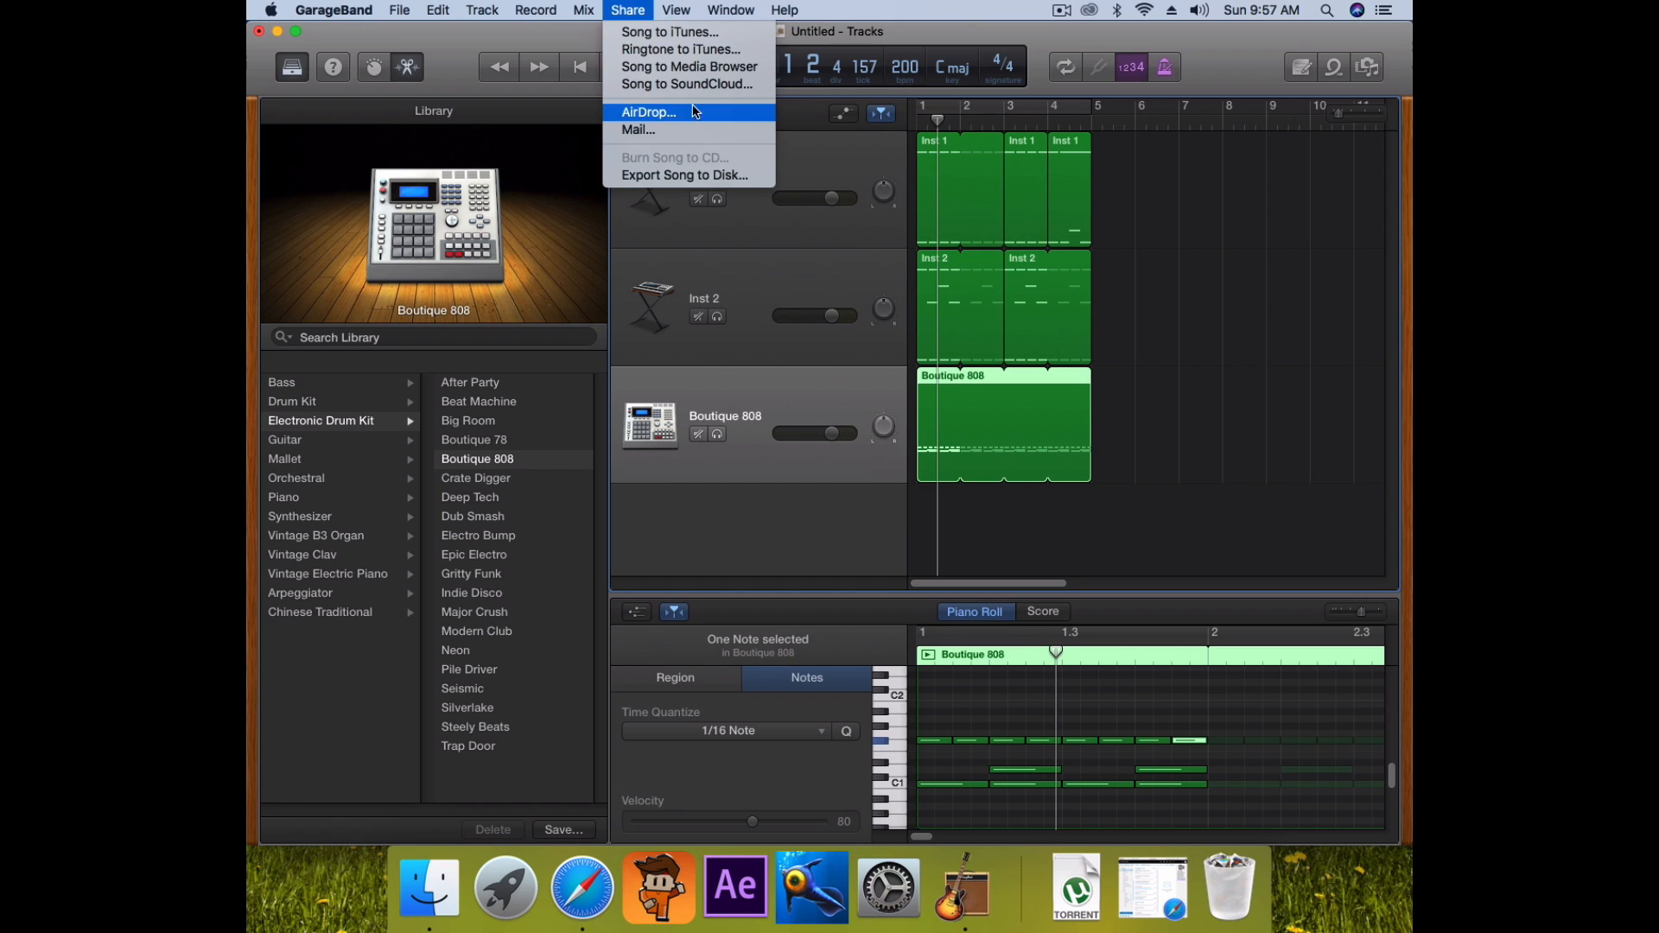
{"action": "left_click", "coordinate": [661, 176]}
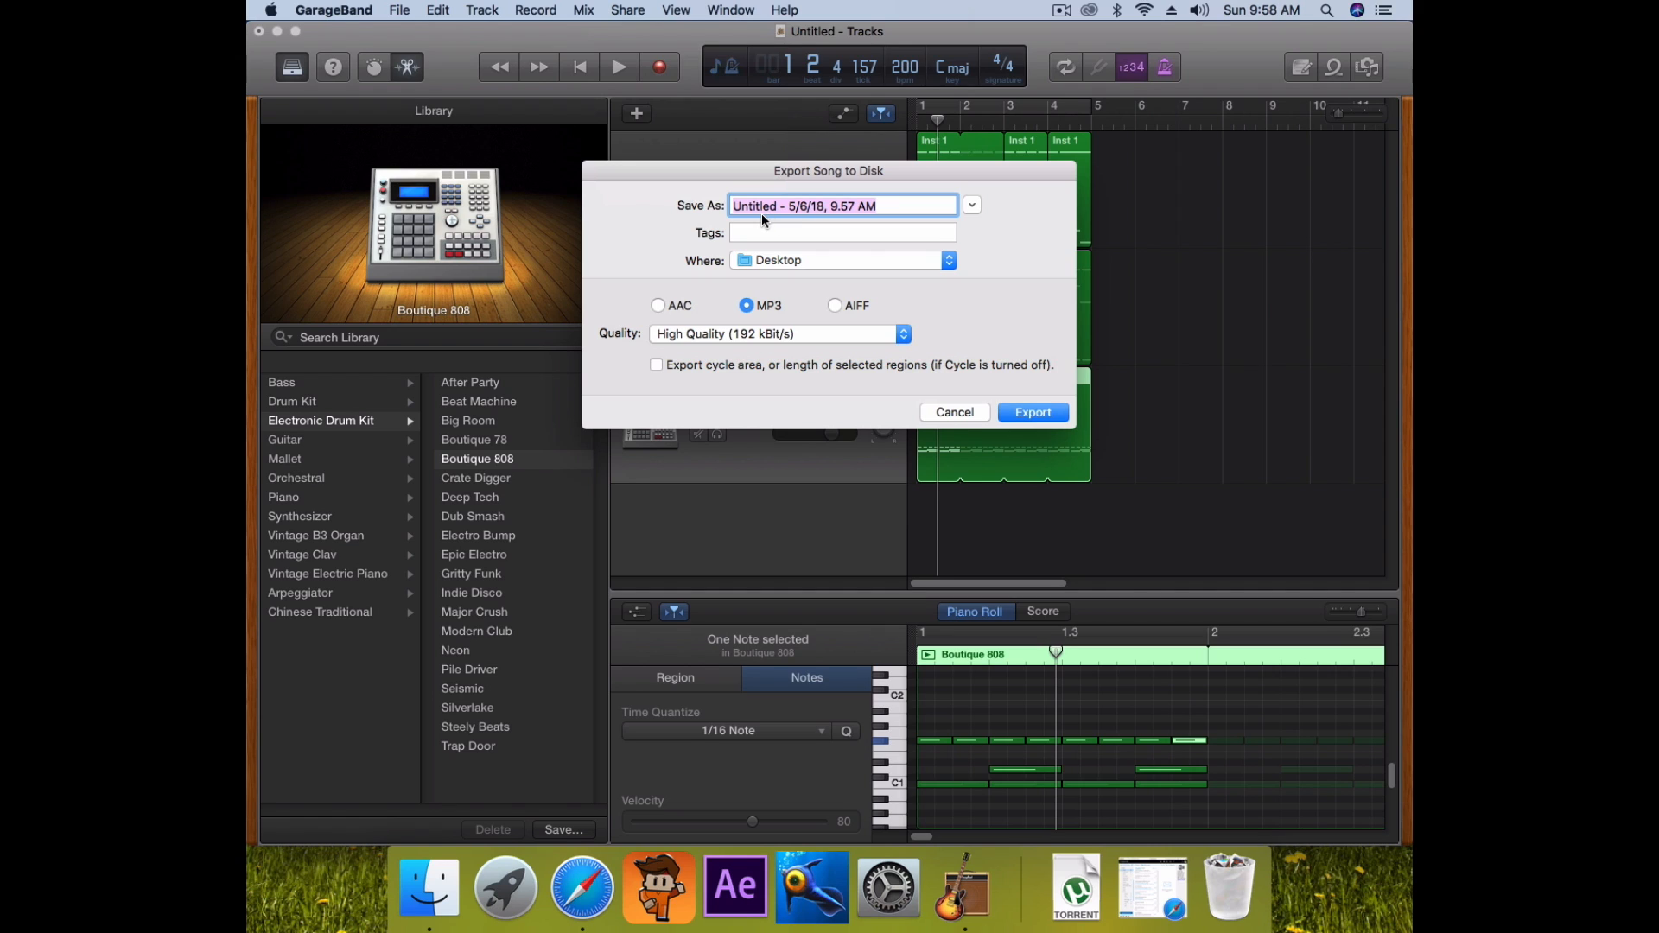
{"action": "key", "text": "BackSpace"}
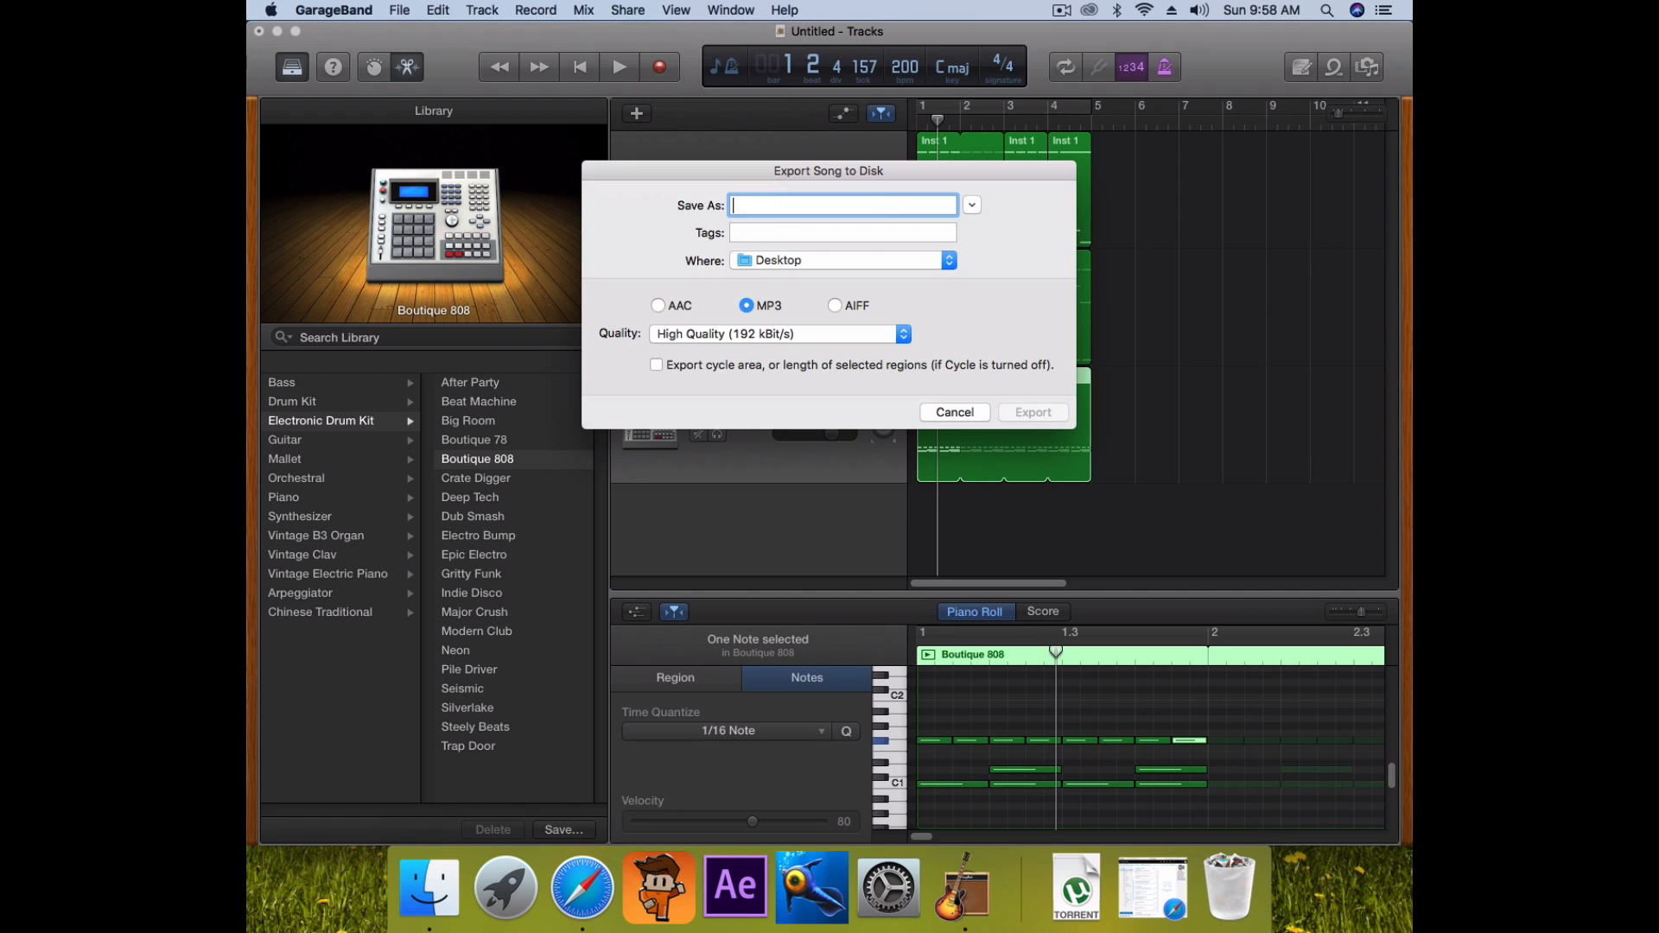
{"action": "type", "text": "HappyTown"}
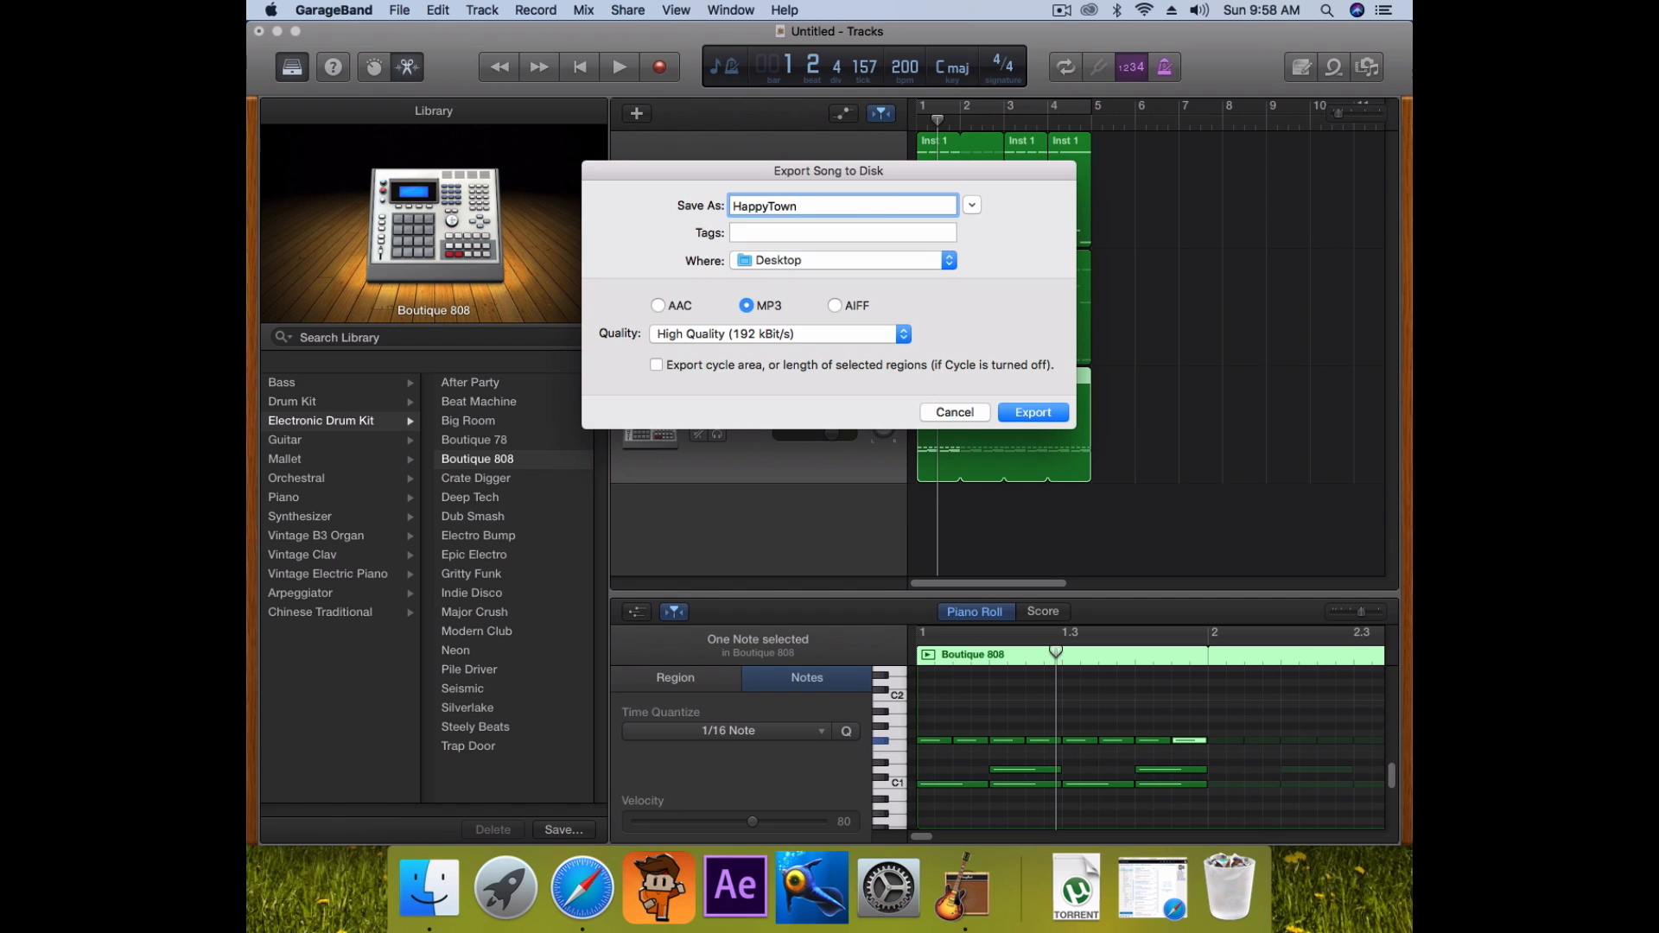
{"action": "left_click", "coordinate": [773, 262]}
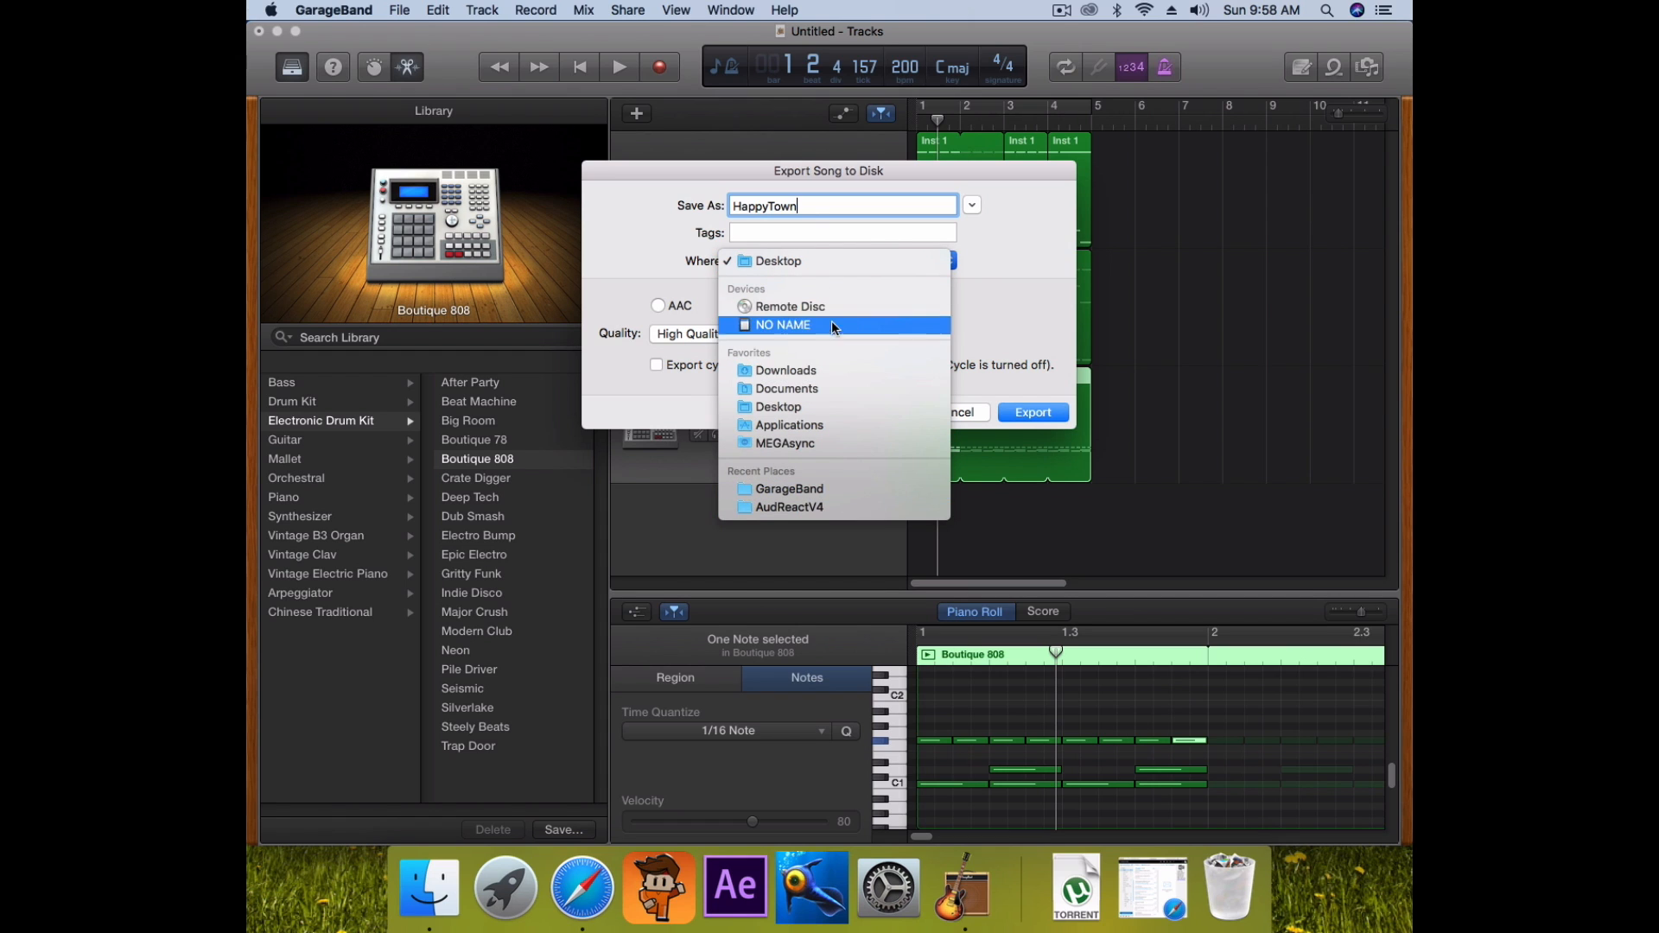
{"action": "left_click", "coordinate": [785, 261]}
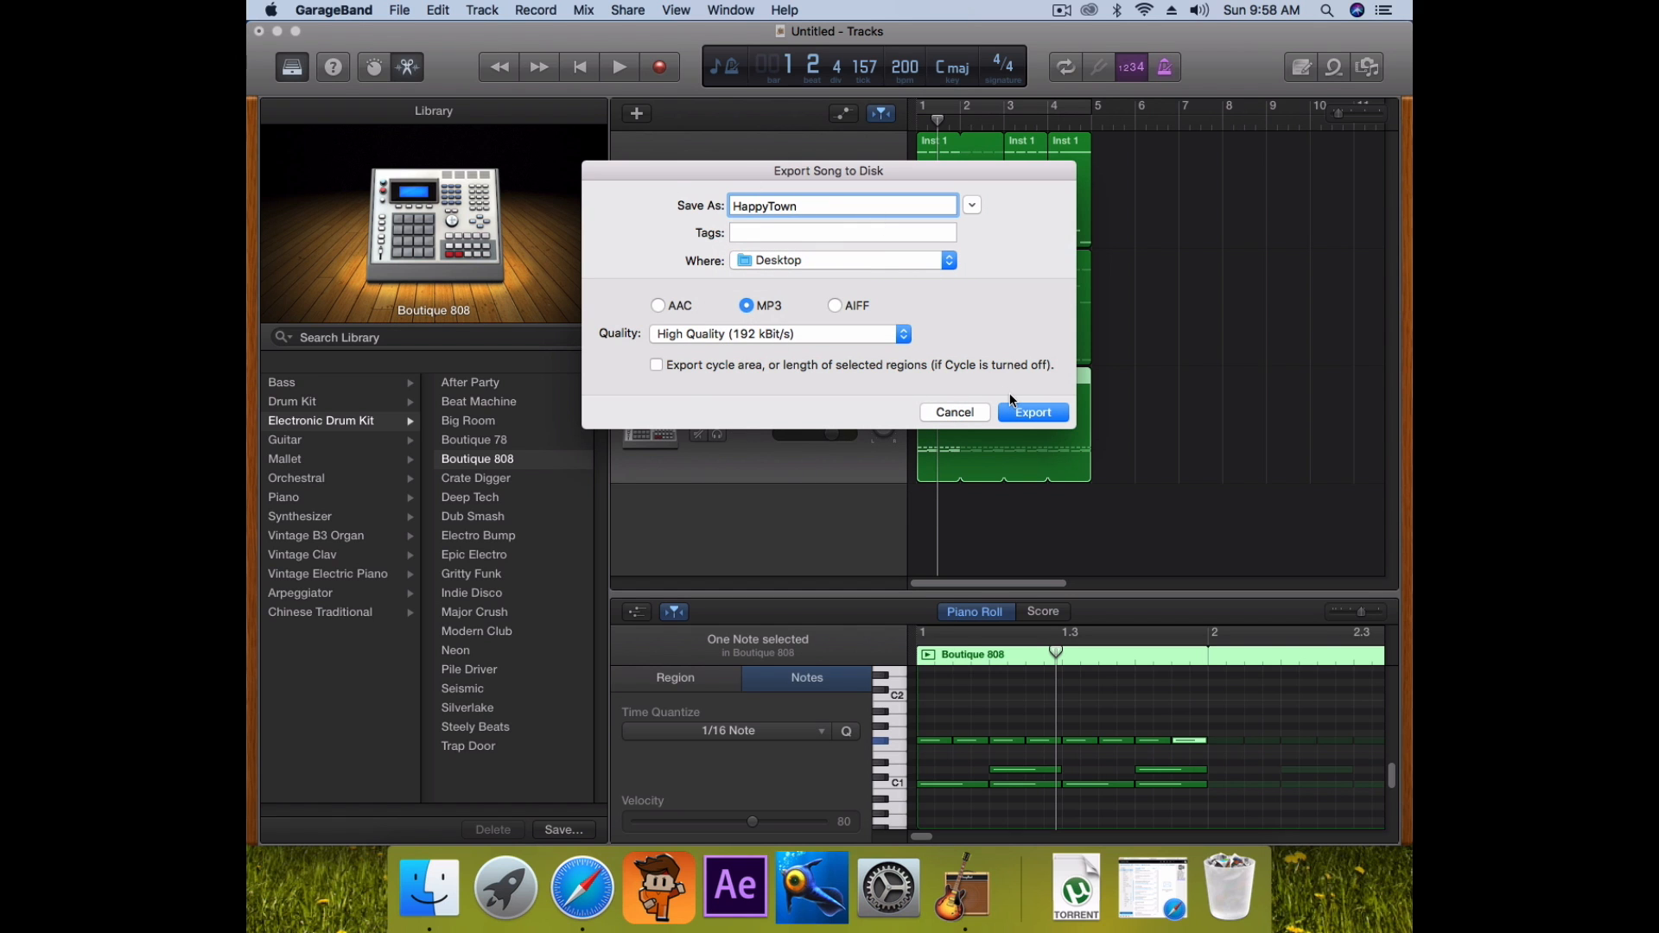
{"action": "key", "text": "super+q"}
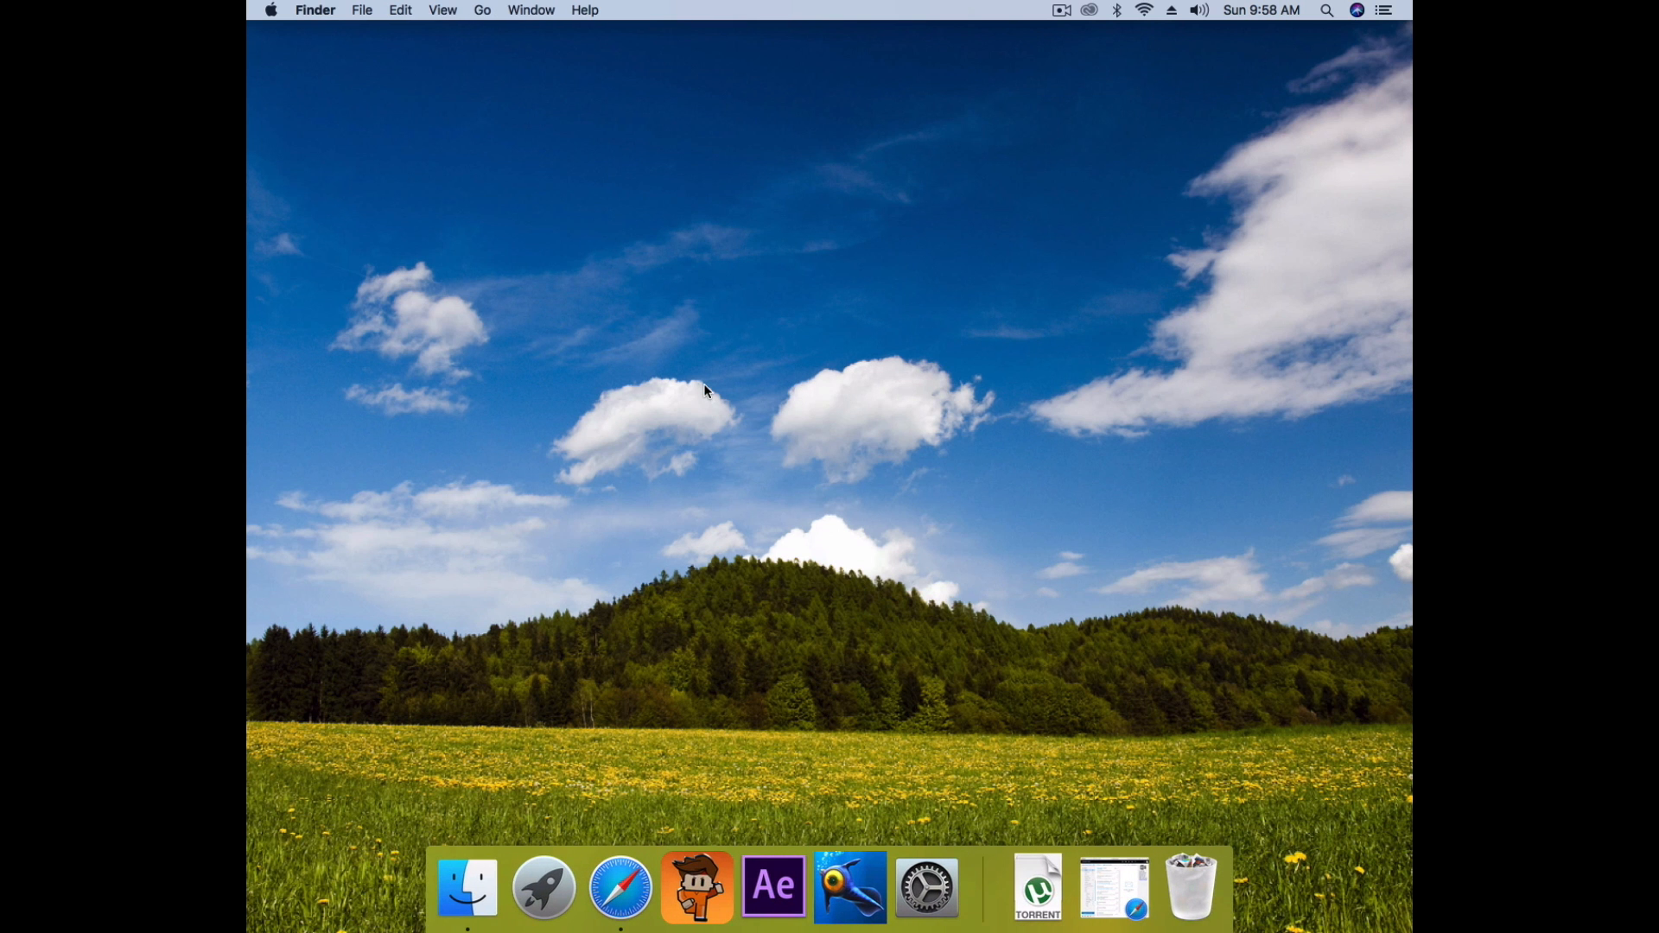